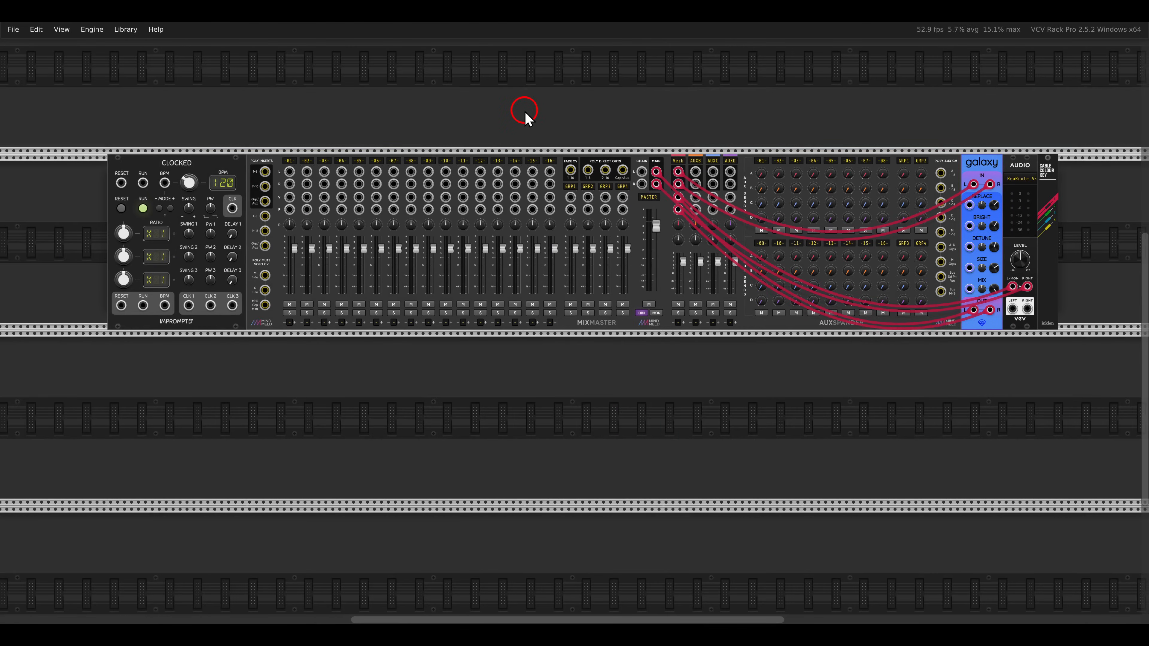
# Step: Examine the starting rack from Clocked through MixMaster and AuxSpander to the Galaxy, Audio and Cable Colour Key modules
pyautogui.scroll(2, 131, 202)
pyautogui.moveTo(142, 179); pyautogui.dragTo(246, 190)
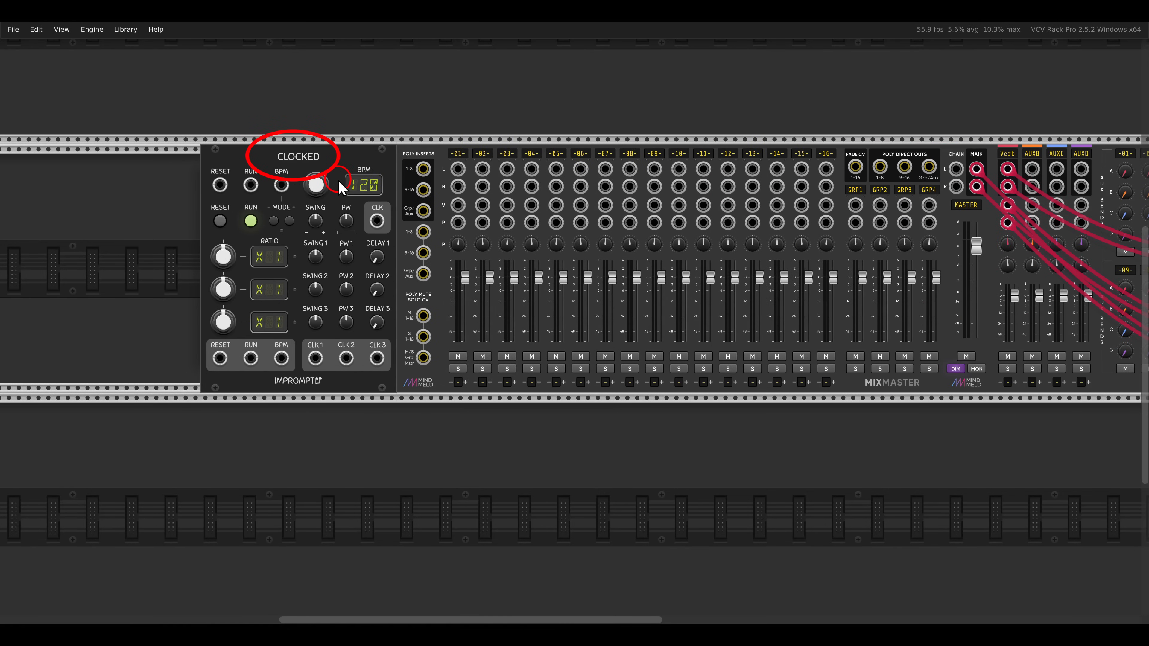
pyautogui.scroll(-1, 338, 181)
pyautogui.moveTo(553, 160); pyautogui.dragTo(319, 156)
pyautogui.moveTo(145, 127)
pyautogui.mouseDown()
pyautogui.moveTo(210, 146)
pyautogui.moveTo(1008, 190)
pyautogui.mouseUp()
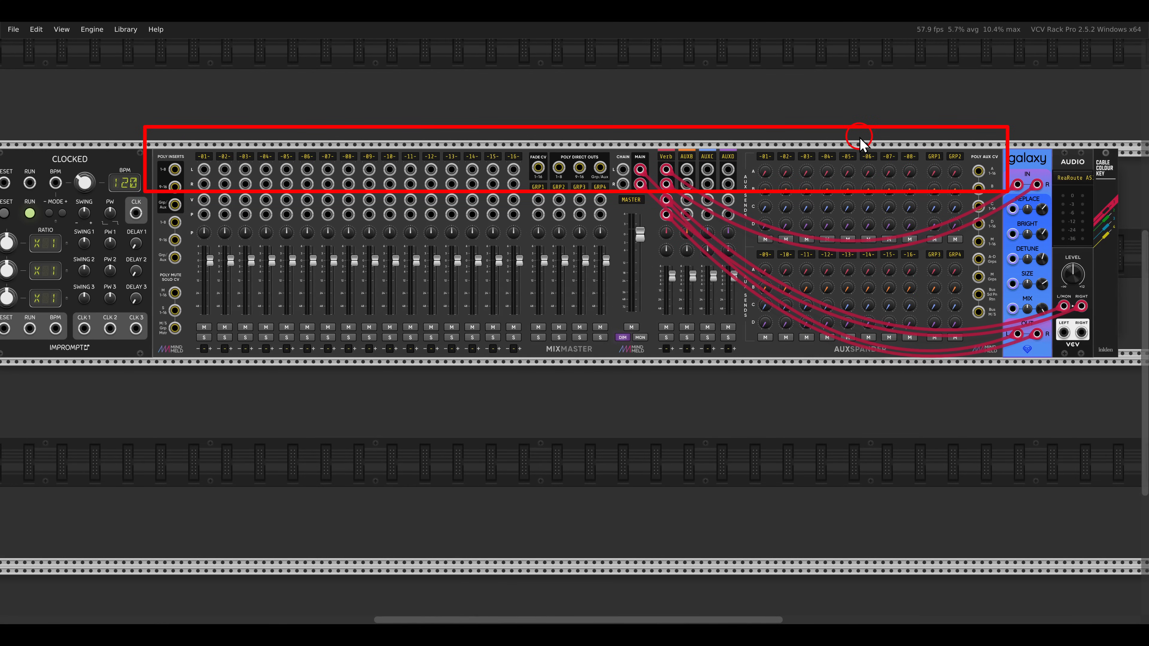
pyautogui.moveTo(880, 141); pyautogui.dragTo(577, 147)
pyautogui.scroll(2, 711, 156)
pyautogui.moveTo(655, 130)
pyautogui.mouseDown()
pyautogui.moveTo(683, 159)
pyautogui.moveTo(754, 186)
pyautogui.mouseUp()
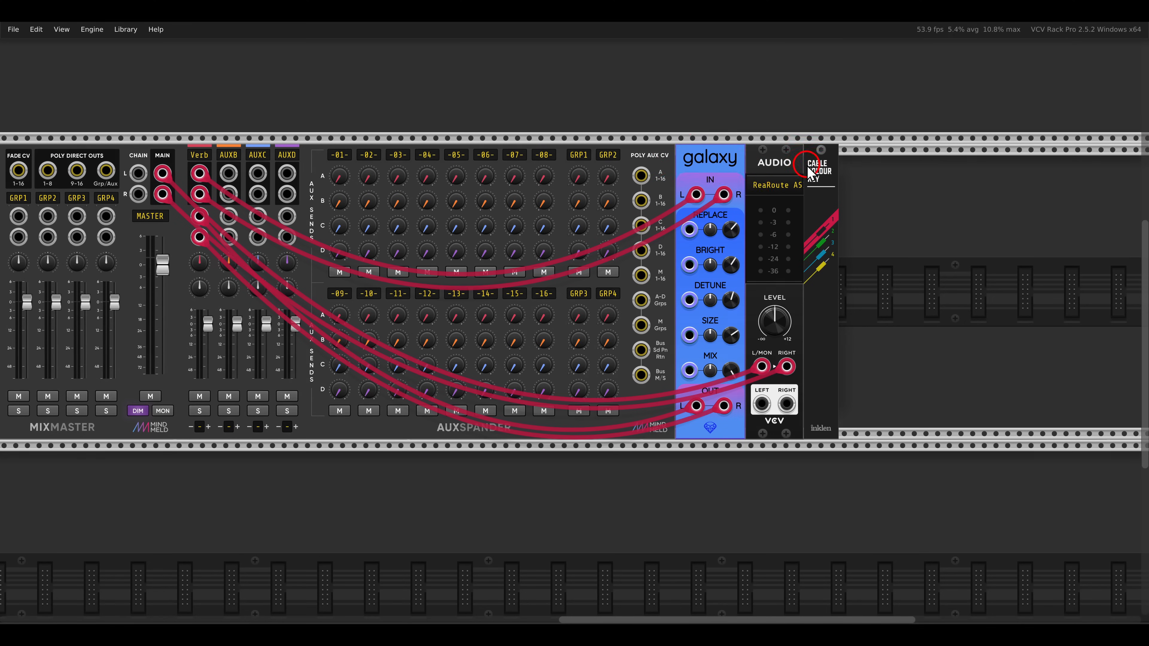
pyautogui.moveTo(790, 149); pyautogui.dragTo(849, 201)
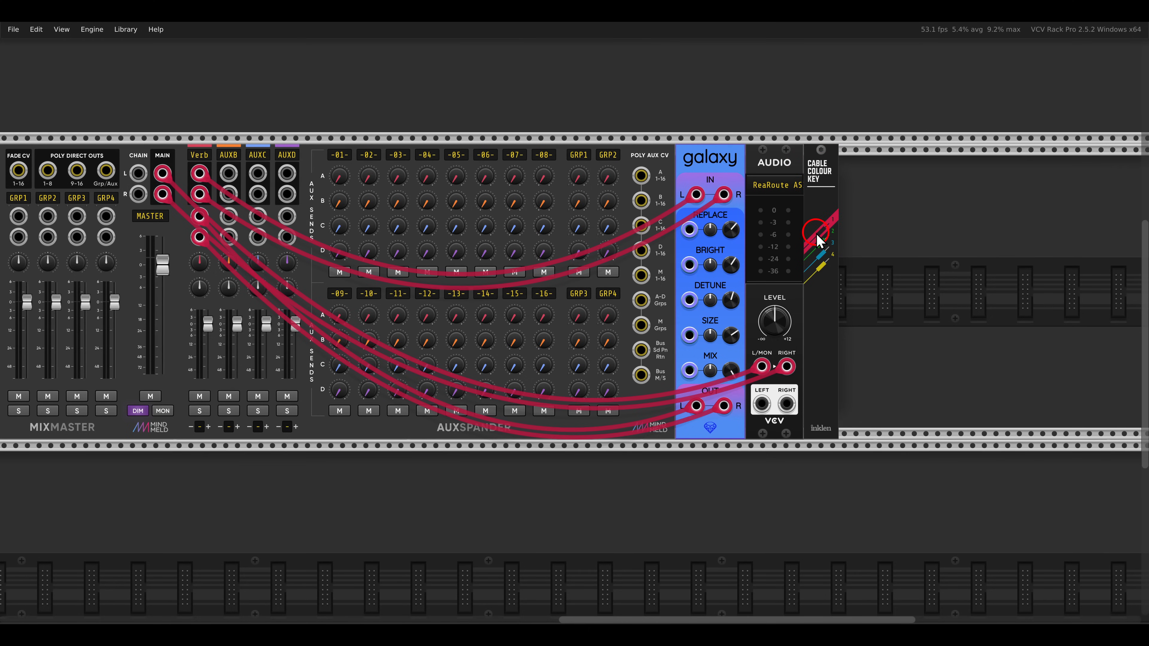
pyautogui.scroll(-3, 814, 235)
pyautogui.moveTo(593, 345); pyautogui.dragTo(796, 290)
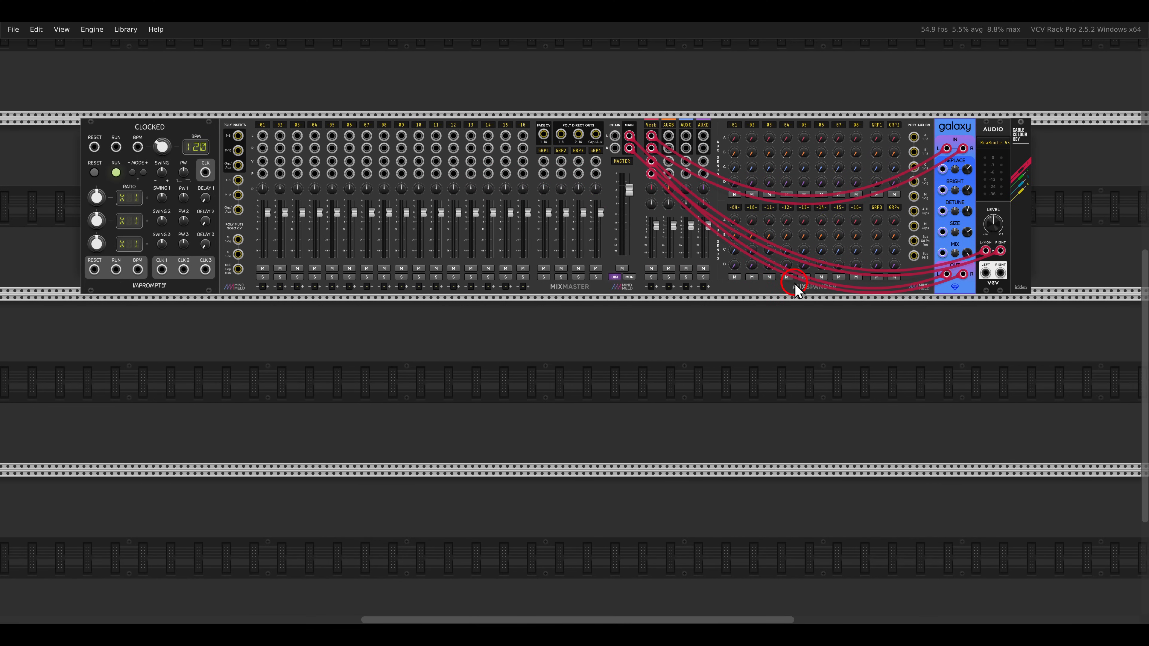
# Step: Add a Sapphire Frolic module in the empty row below Clocked and place a Tricorder expander directly to its right
pyautogui.scroll(-5, 505, 272)
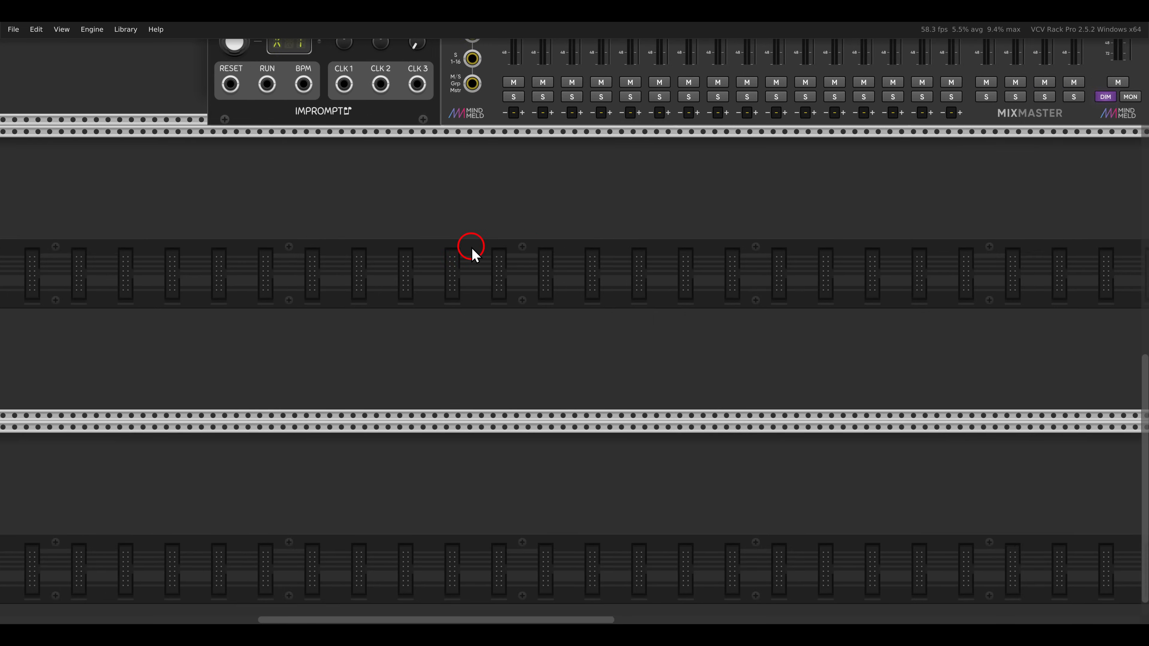
pyautogui.rightClick(489, 251)
pyautogui.moveTo(552, 316); pyautogui.dragTo(292, 210)
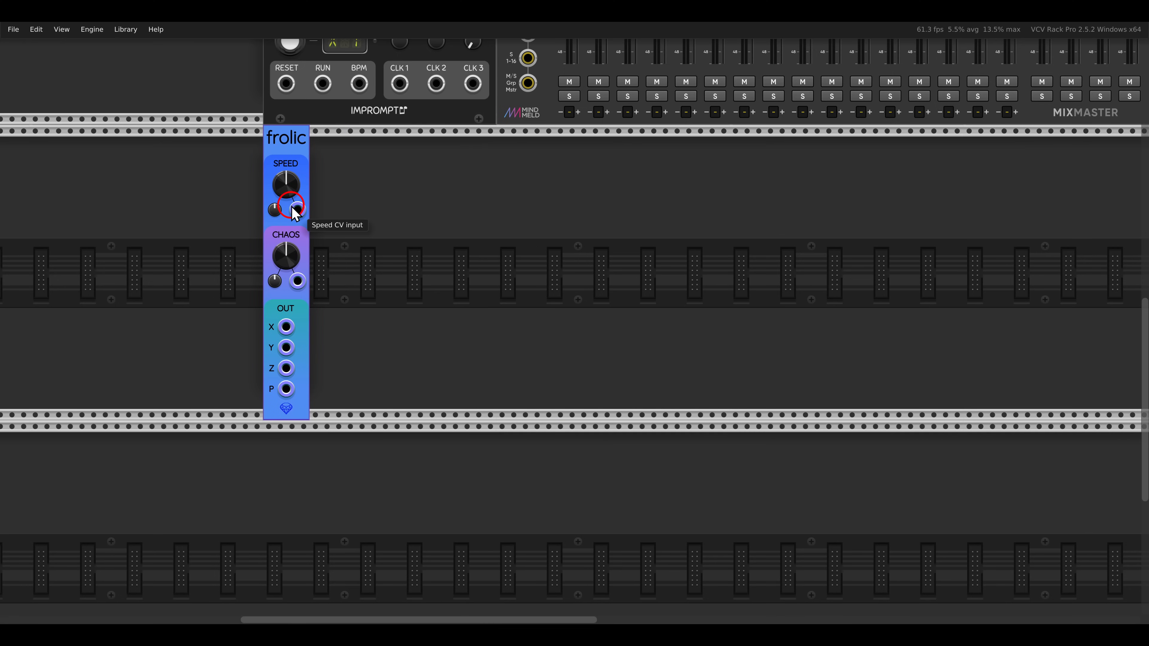
pyautogui.rightClick(323, 215)
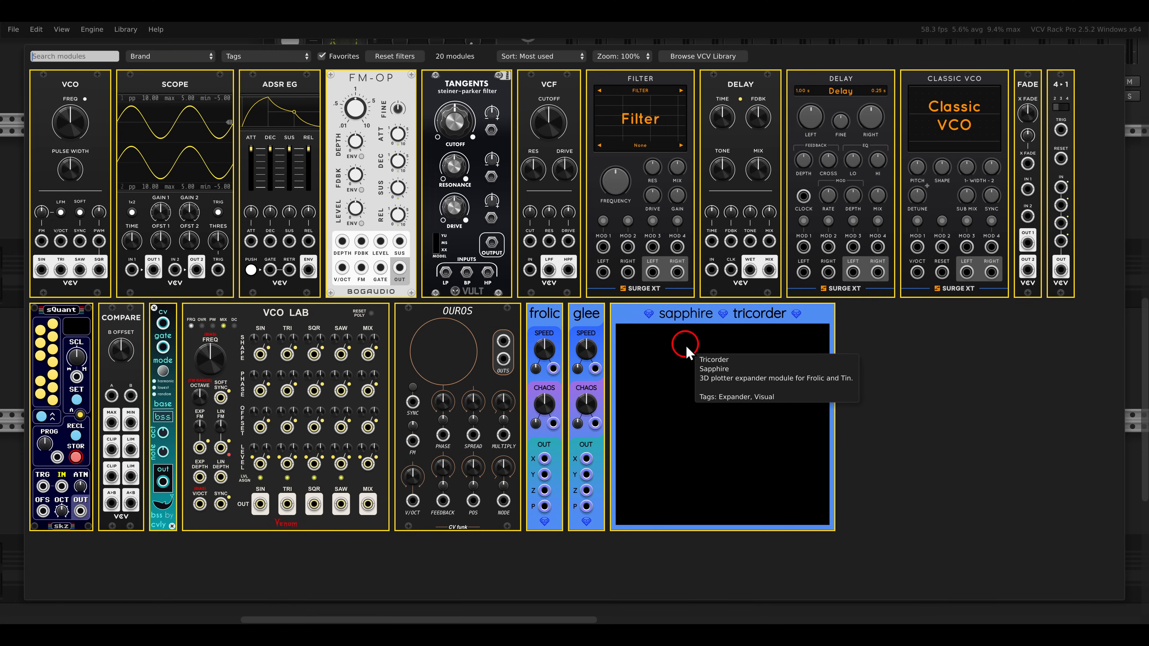
pyautogui.moveTo(727, 360); pyautogui.dragTo(449, 256)
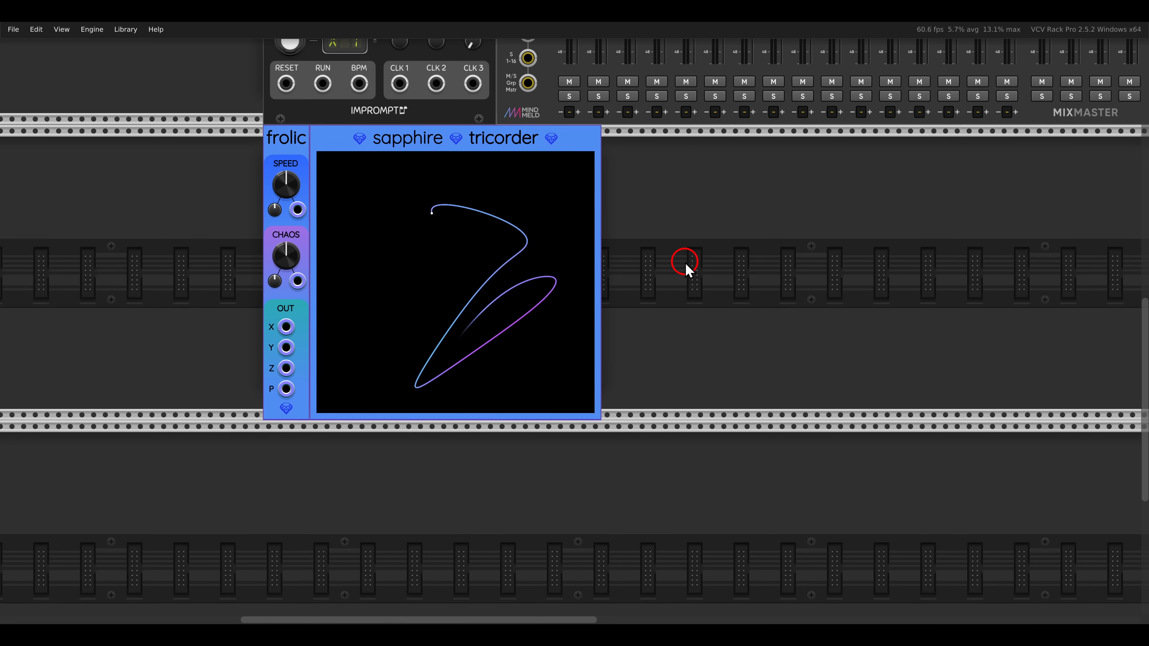
# Step: Add a VCV VCO module to the right of Tricorder and duplicate it
pyautogui.scroll(4, 683, 261)
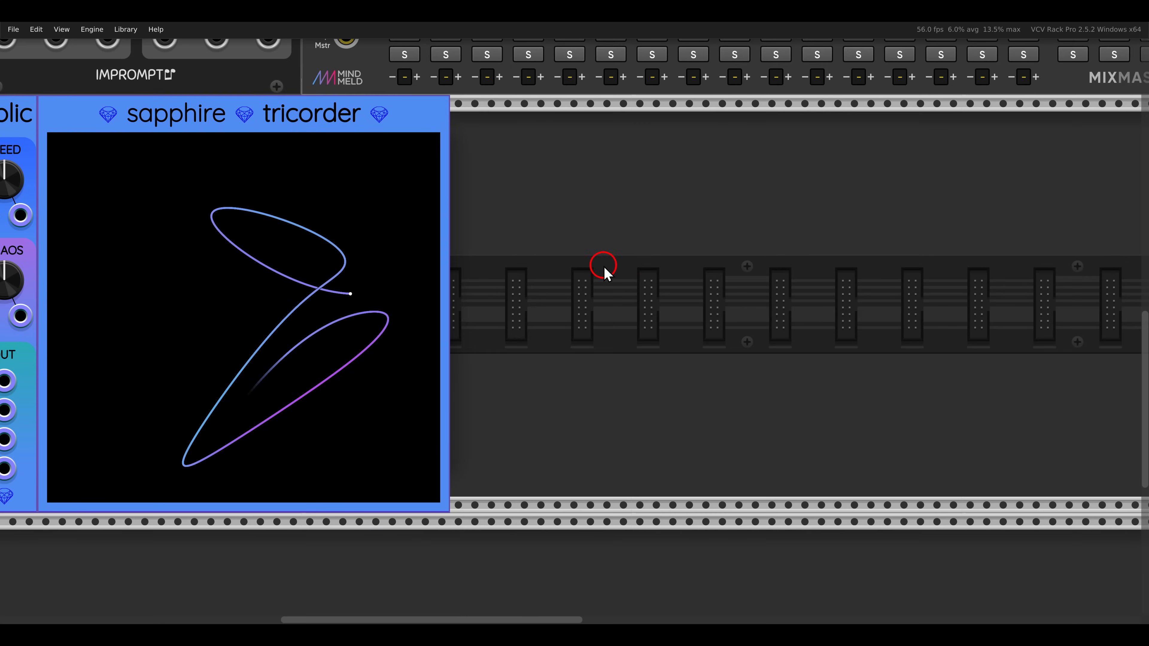
pyautogui.rightClick(604, 266)
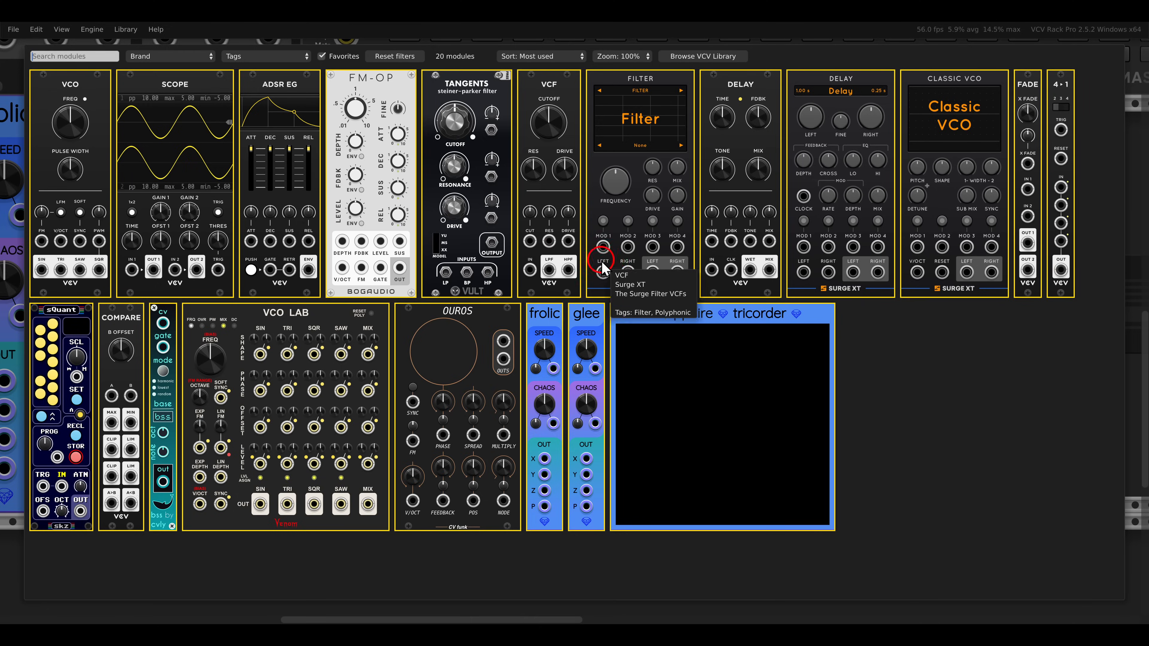
pyautogui.moveTo(109, 125); pyautogui.dragTo(560, 223)
pyautogui.hotkey('ctrl', 'd')
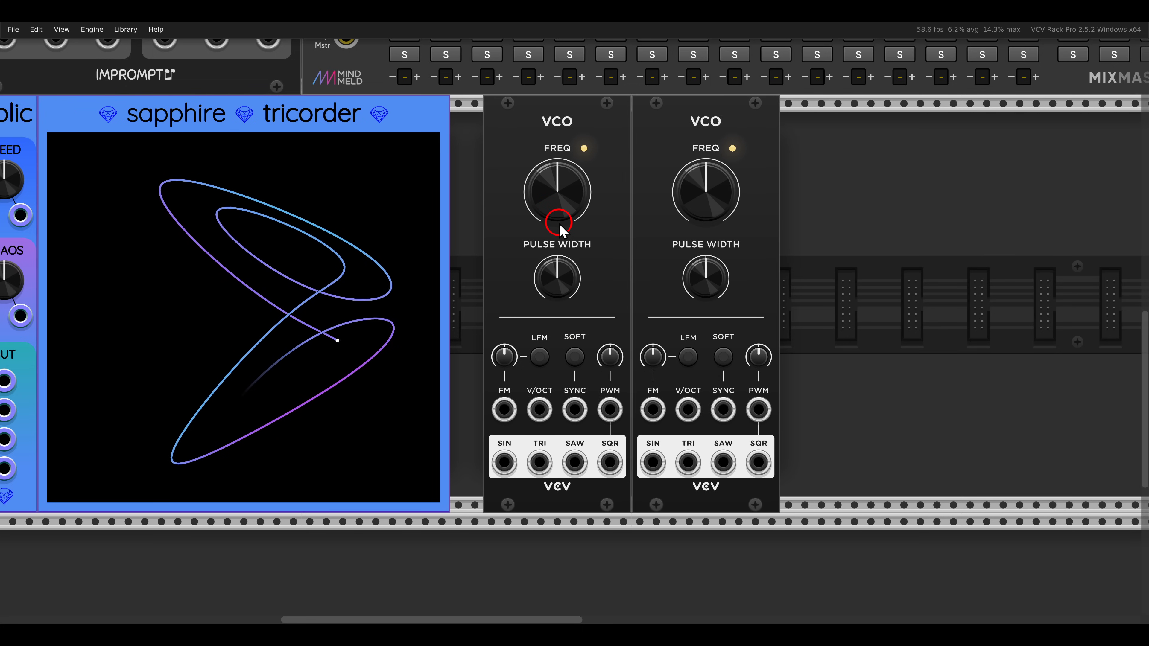
# Step: Set the first VCO's frequency slightly below its default and the second VCO's frequency slightly above it
pyautogui.rightClick(556, 192)
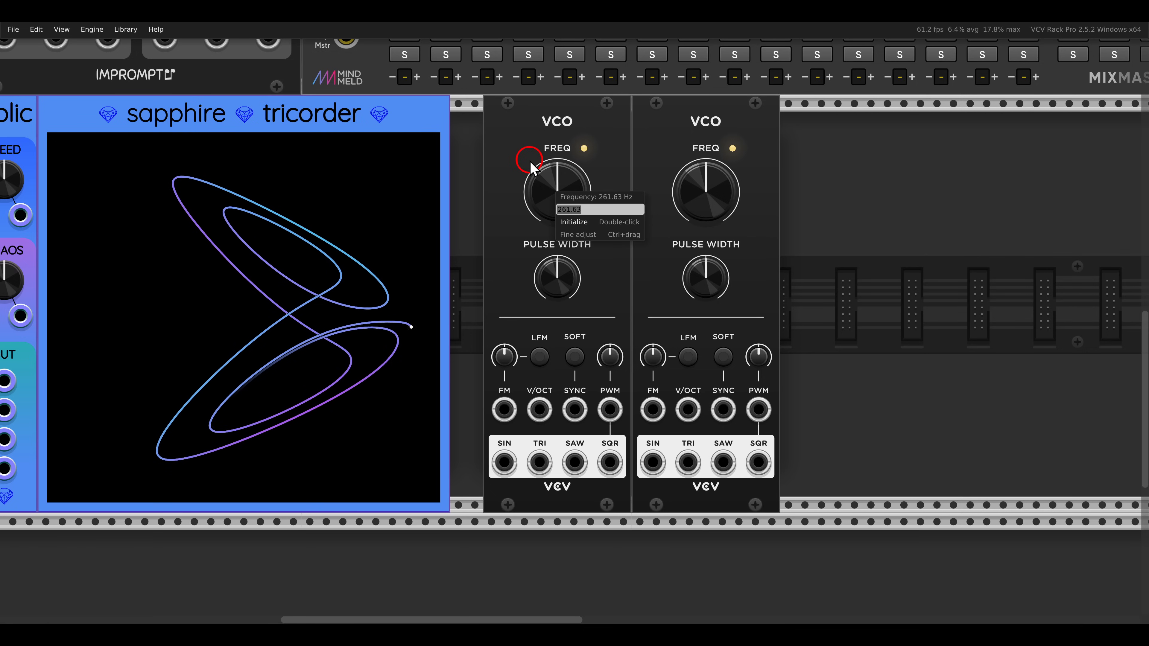
pyautogui.press('Return')
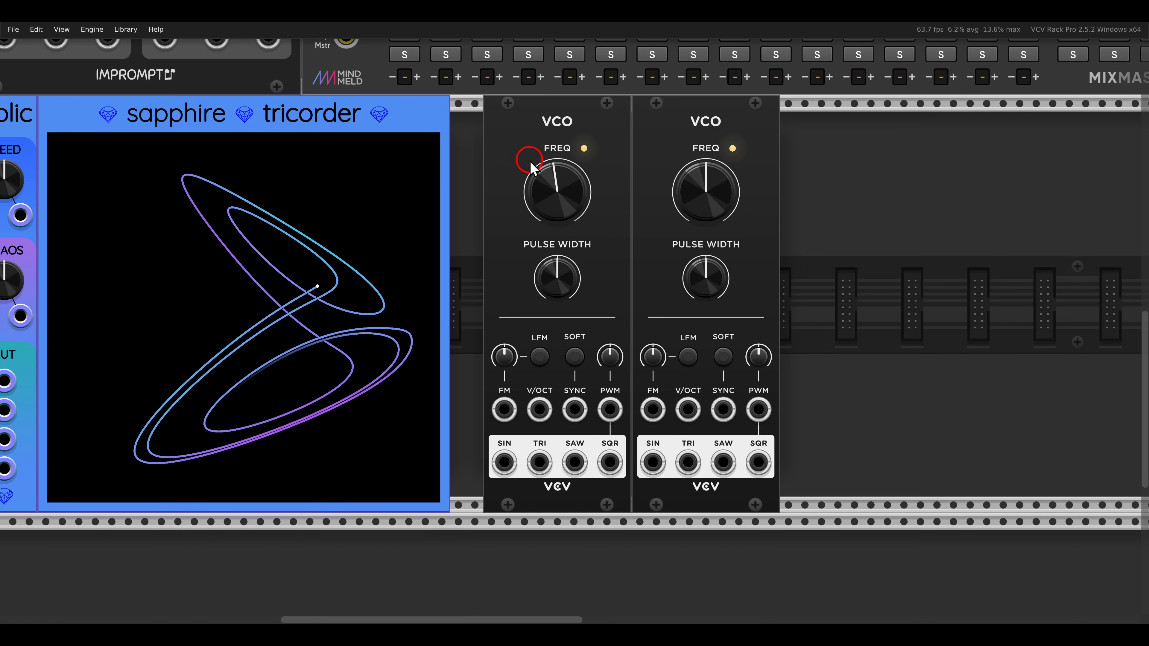
pyautogui.rightClick(695, 192)
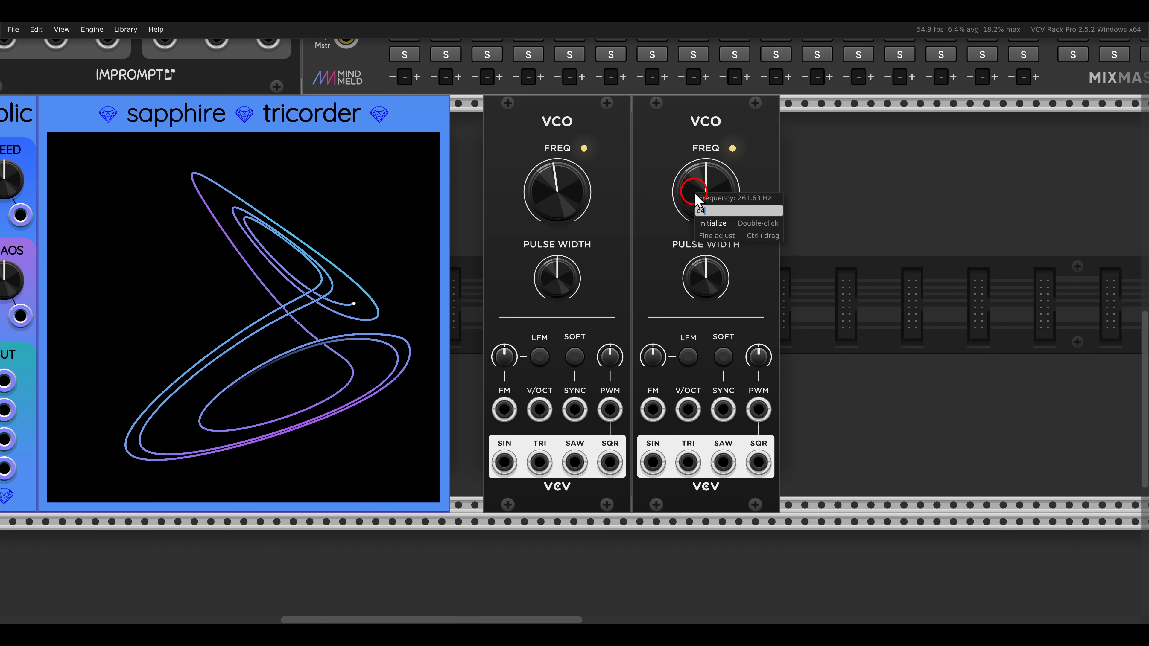
pyautogui.press('Return')
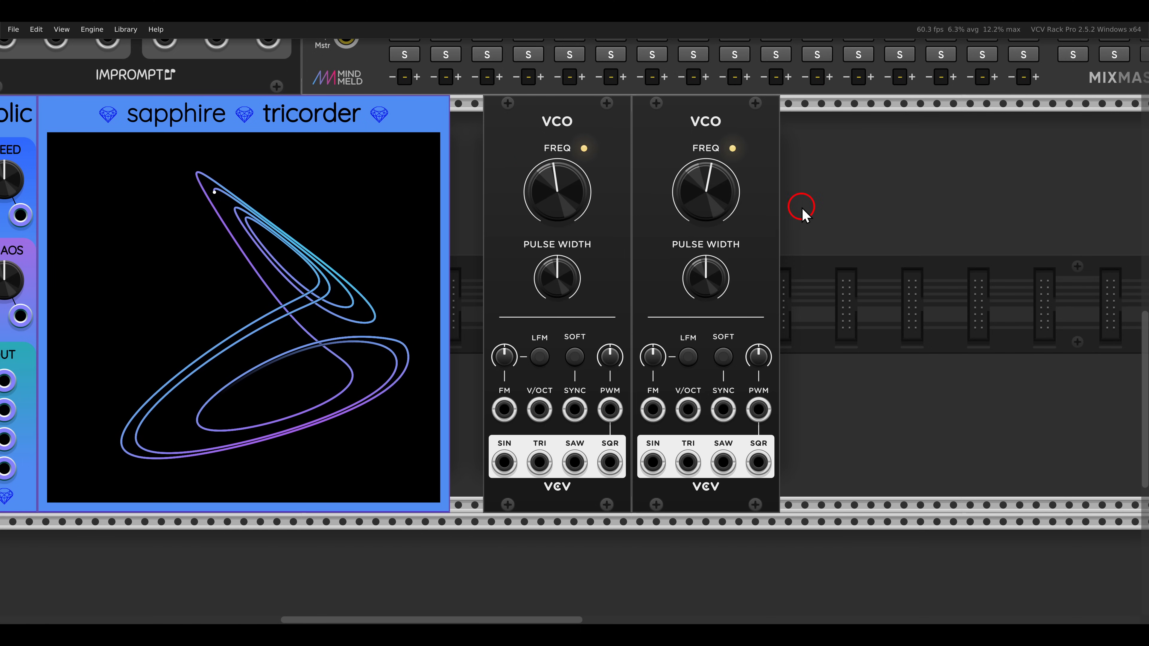
pyautogui.moveTo(707, 198)
pyautogui.moveTo(573, 184)
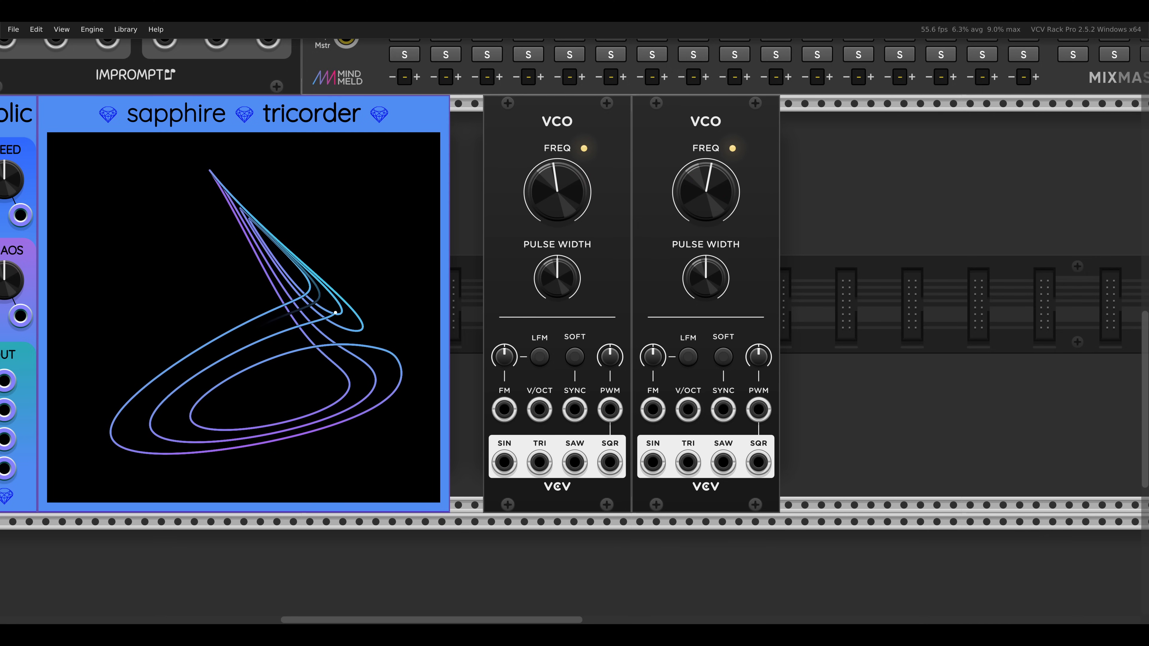
# Step: Add a Fade module beside the VCOs and patch the first VCO's SAW to IN 1 and the second VCO's SQR to IN 2
pyautogui.scroll(-3, 931, 277)
pyautogui.rightClick(930, 277)
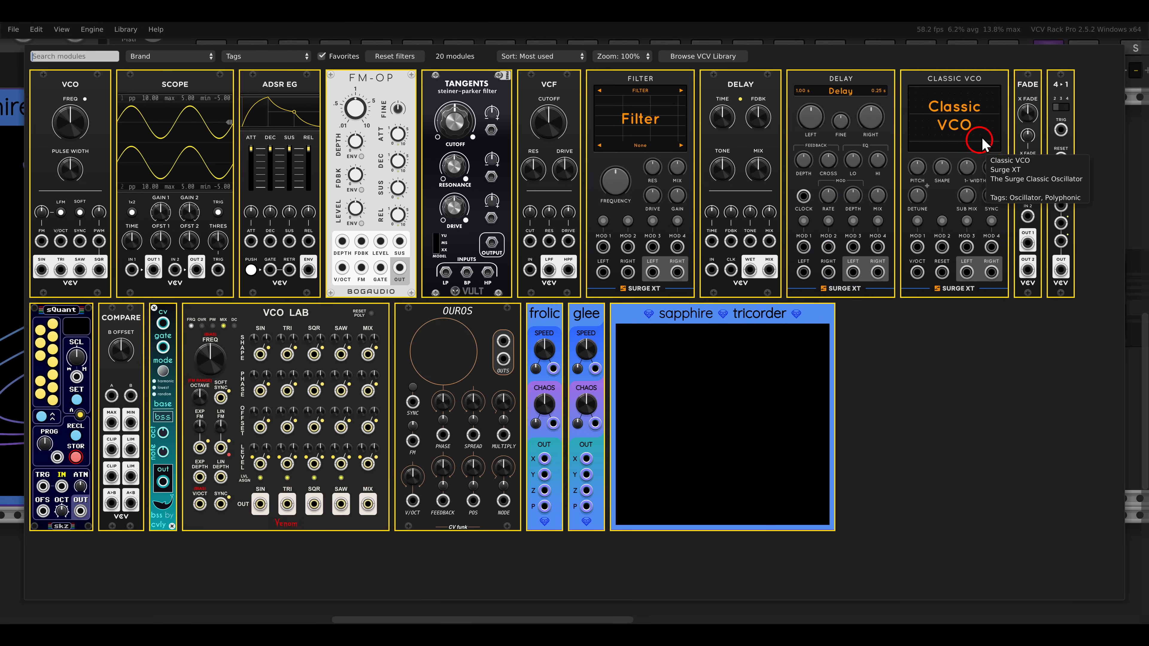
pyautogui.click(1027, 90)
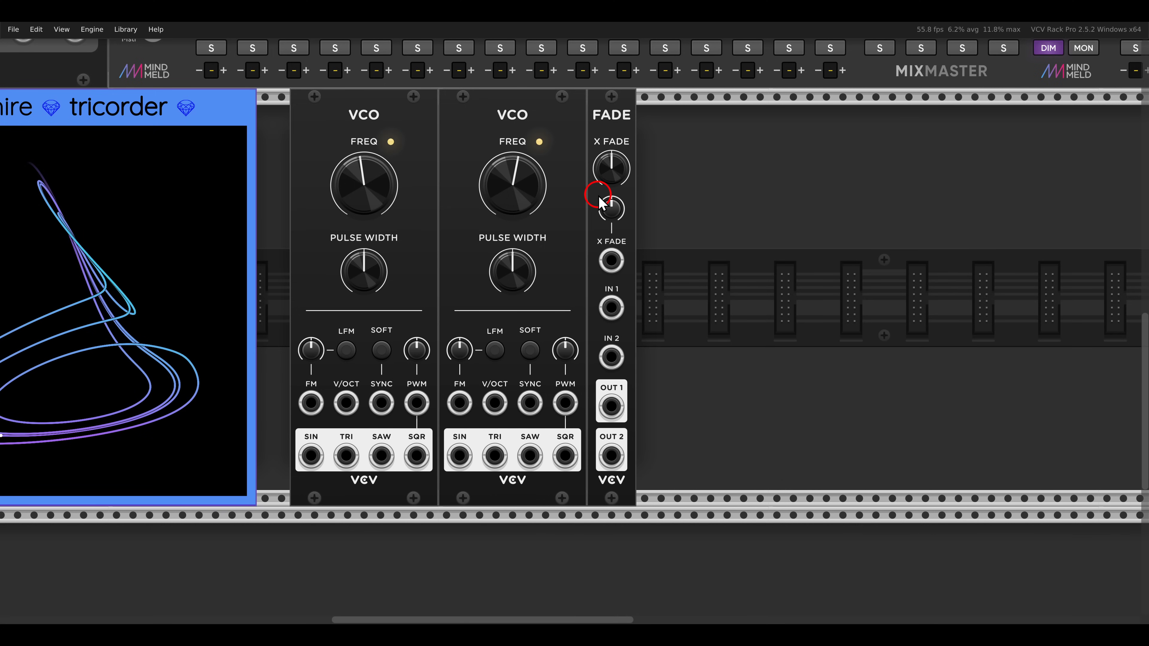
pyautogui.moveTo(458, 353); pyautogui.dragTo(498, 355)
pyautogui.moveTo(422, 457); pyautogui.dragTo(650, 317)
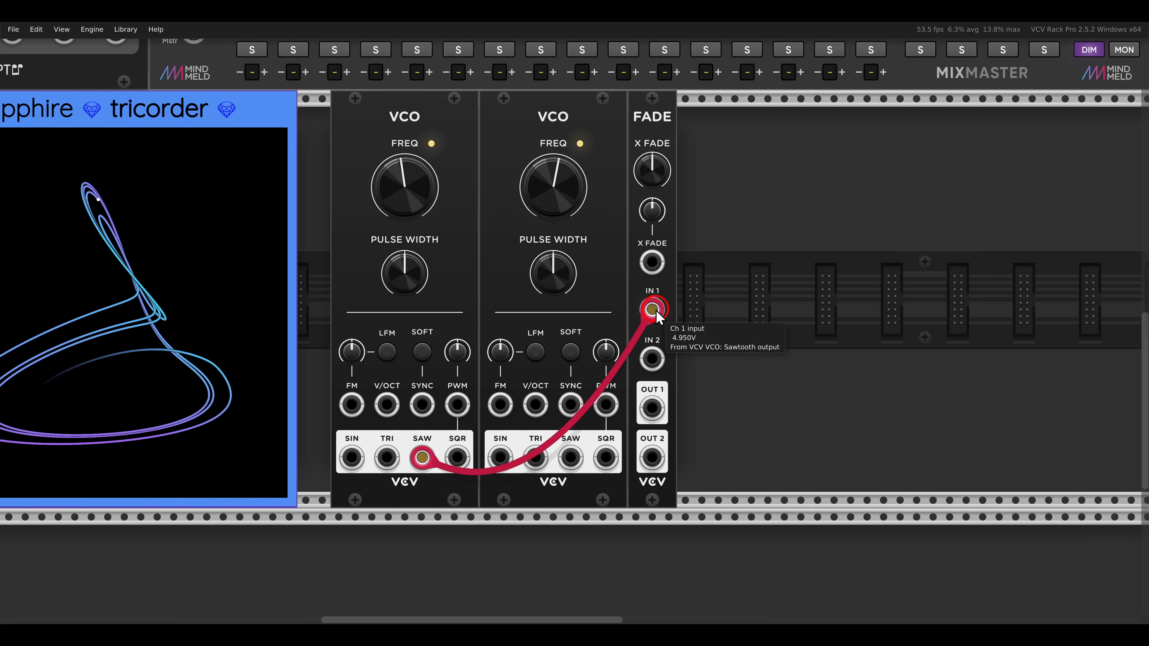
pyautogui.moveTo(607, 458); pyautogui.dragTo(648, 360)
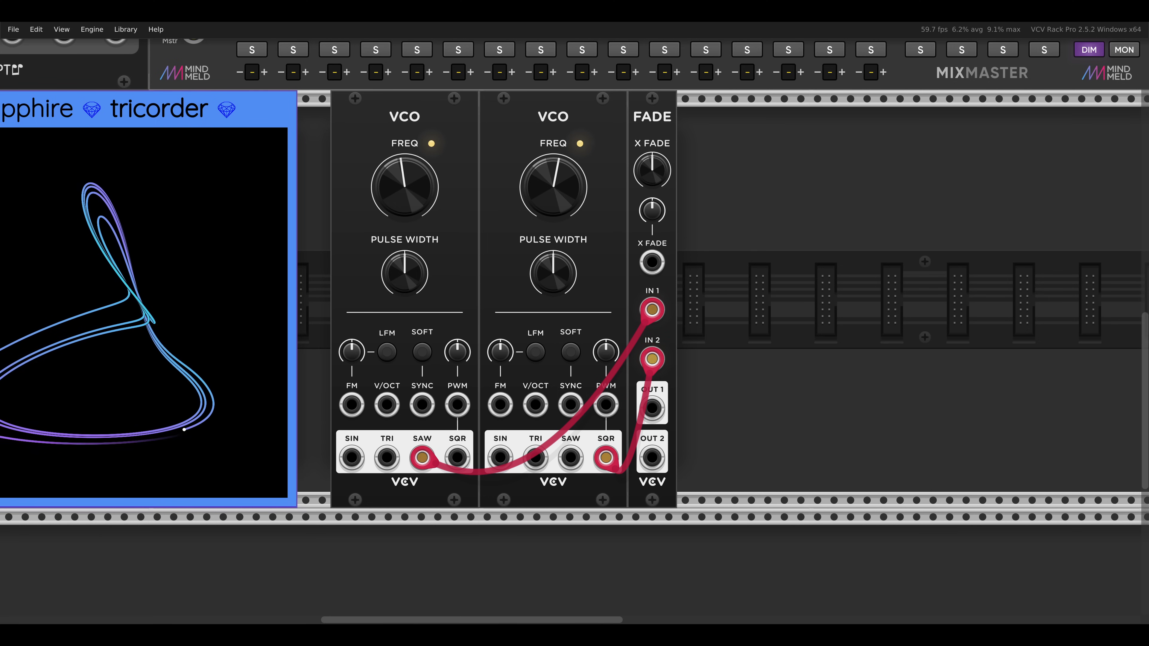
# Step: Add a VCV VCF module directly to the right of the Fade module
pyautogui.moveTo(1049, 340); pyautogui.dragTo(970, 359)
pyautogui.rightClick(796, 290)
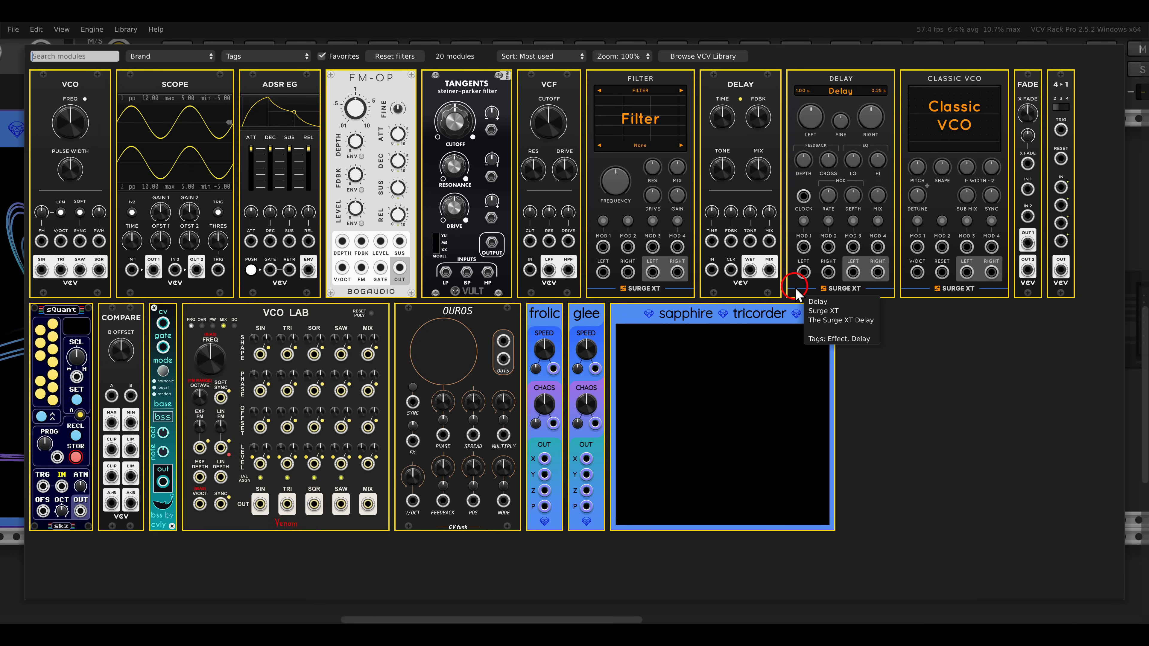
pyautogui.click(554, 111)
pyautogui.moveTo(556, 113); pyautogui.dragTo(594, 352)
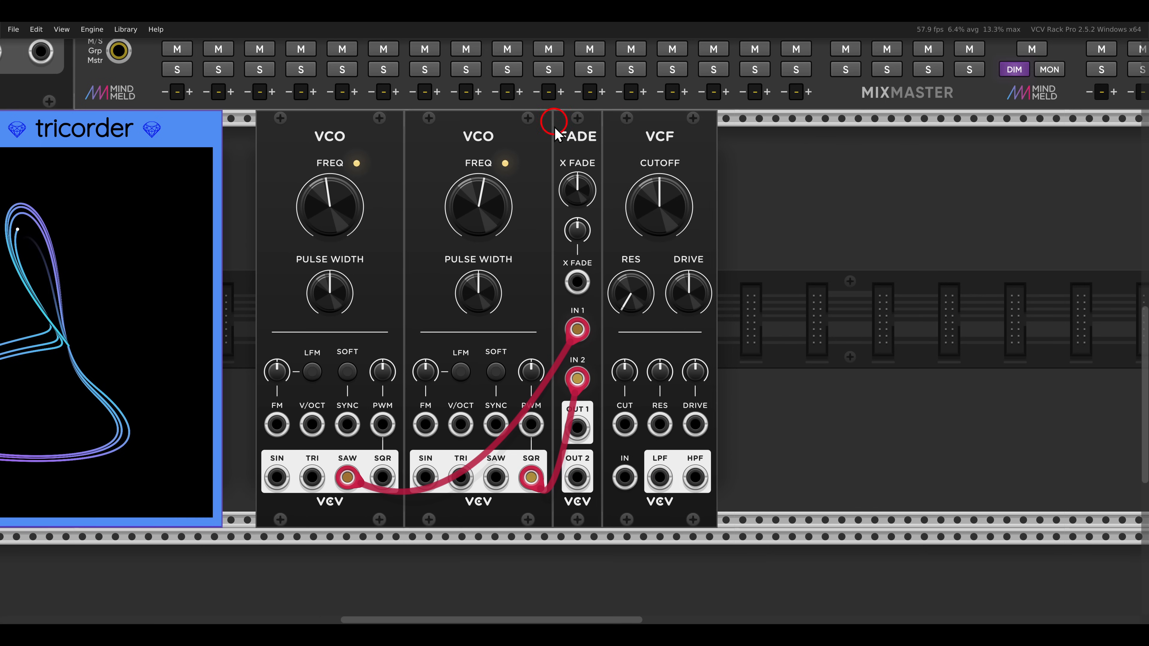
# Step: Patch Fade's OUT 1 to the VCF input and the VCF's LPF output to the left input of MixMaster channel 1
pyautogui.moveTo(578, 428); pyautogui.dragTo(625, 477)
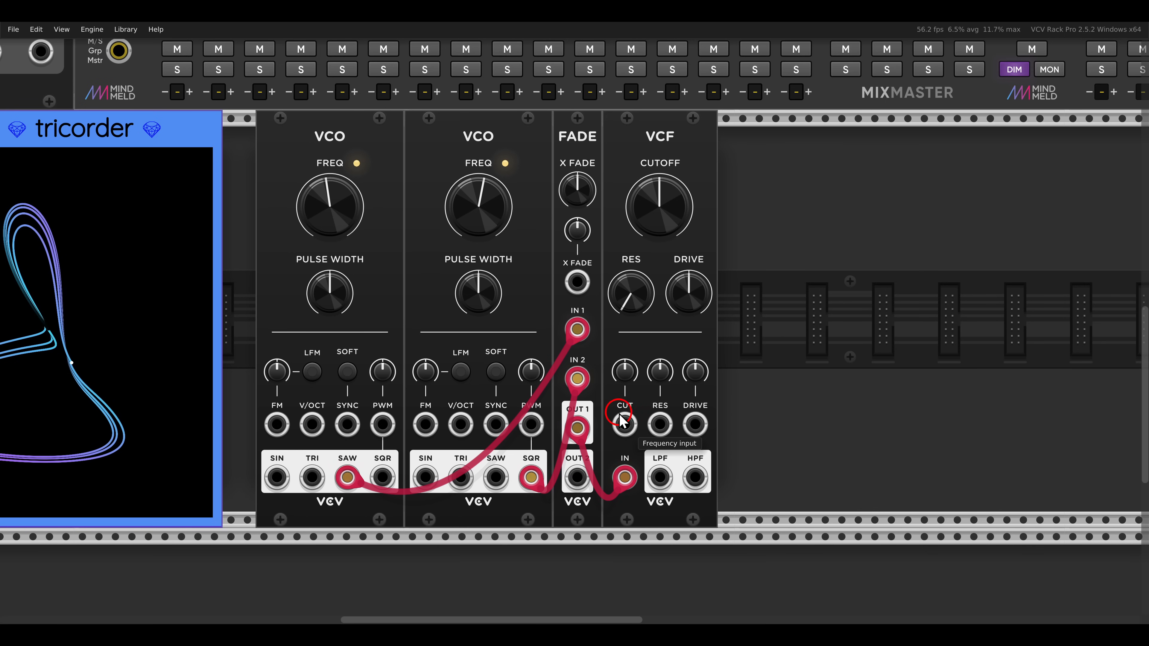
pyautogui.scroll(-5, 619, 426)
pyautogui.moveTo(690, 514); pyautogui.dragTo(477, 209)
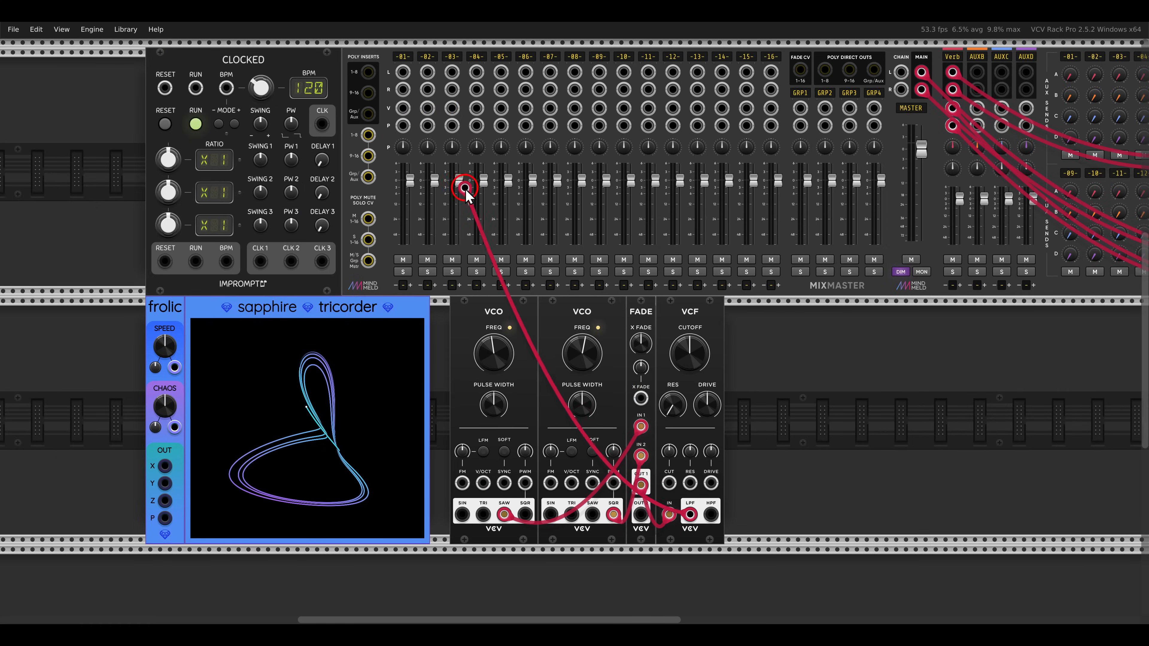
# Step: Raise the VCF's cutoff and turn Fade's crossfade down to 0%
pyautogui.scroll(4, 640, 426)
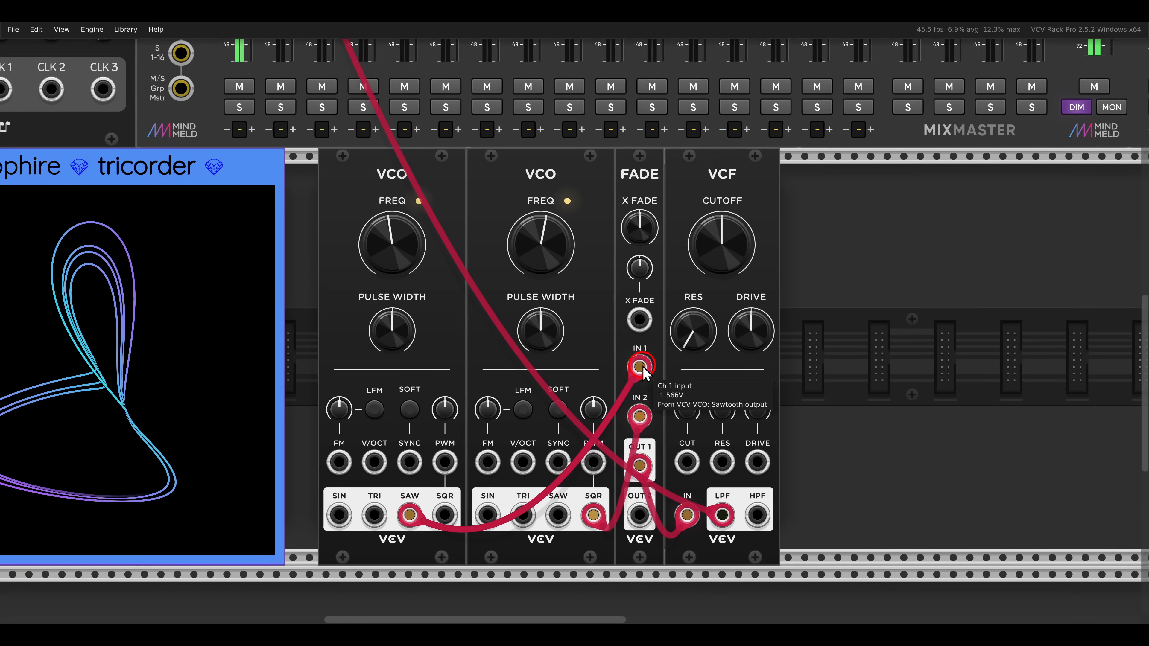
pyautogui.moveTo(643, 367); pyautogui.dragTo(668, 325)
pyautogui.moveTo(745, 229); pyautogui.dragTo(693, 316)
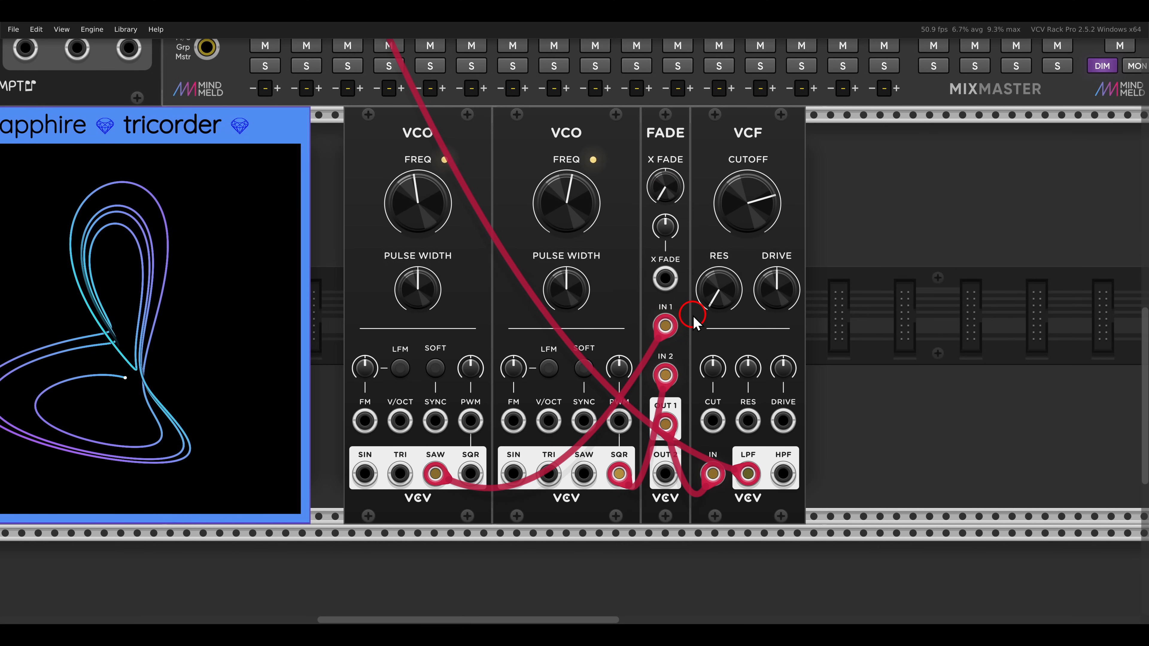
# Step: Sweep Fade's crossfade to compare the two oscillators and reset it to its default
pyautogui.click(664, 187)
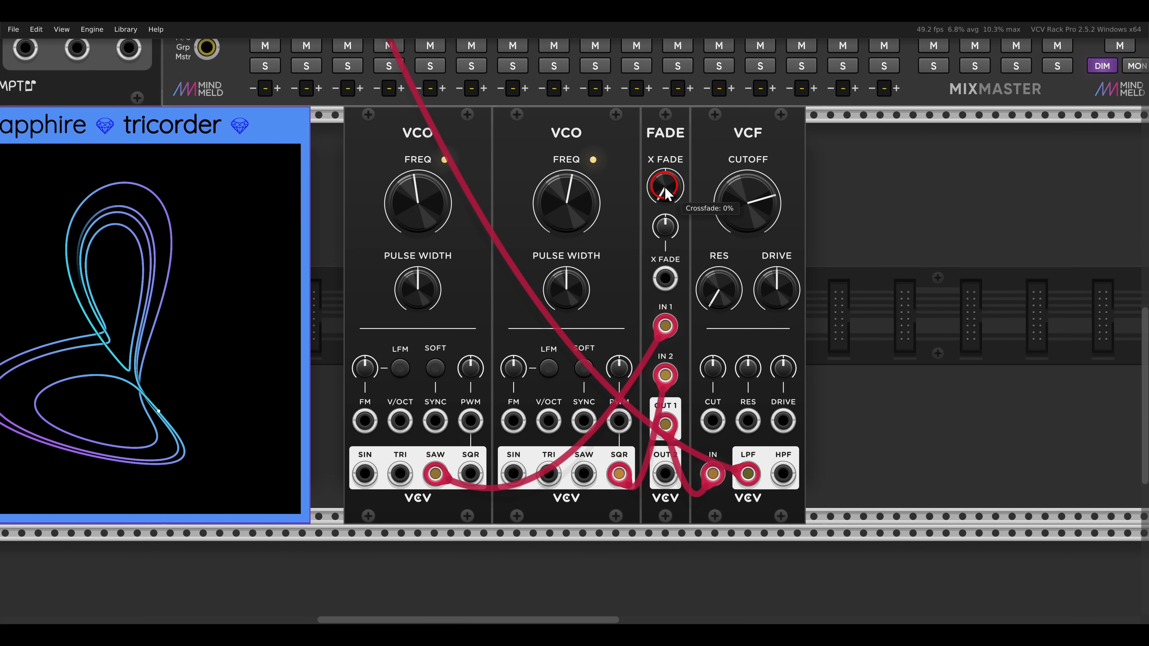
pyautogui.moveTo(664, 187); pyautogui.dragTo(791, 189)
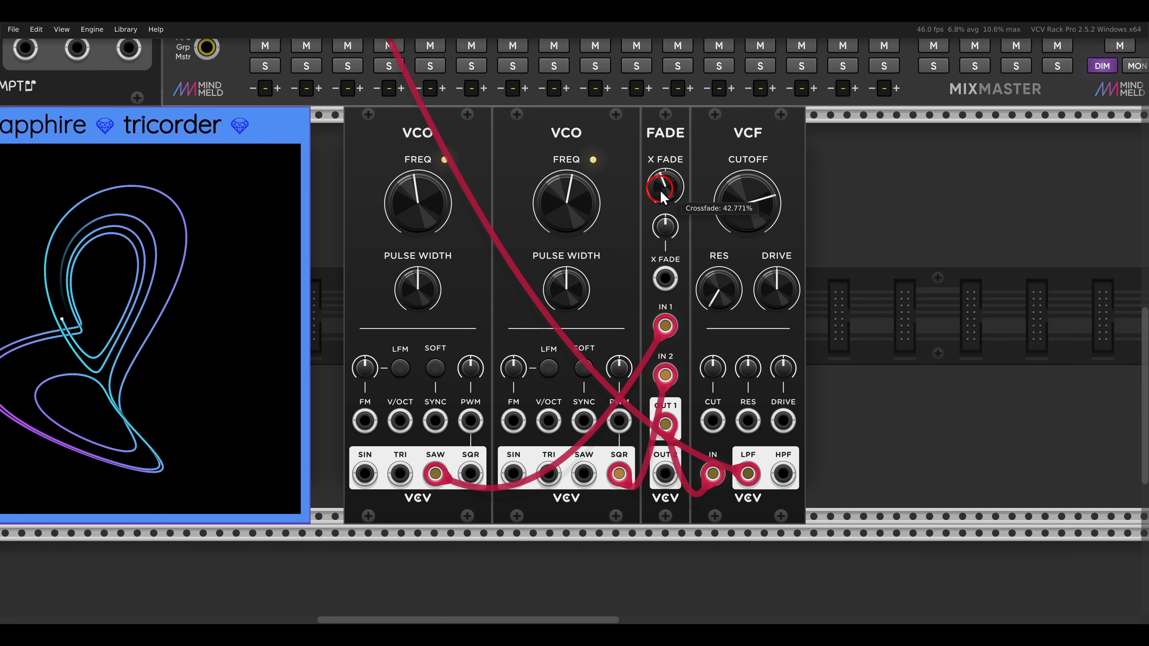
pyautogui.doubleClick(660, 190)
# Step: Patch Frolic's X output to Fade's X FADE CV input and turn the crossfade CV amount fully up
pyautogui.moveTo(1003, 169); pyautogui.dragTo(576, 150)
pyautogui.click(943, 177)
pyautogui.moveTo(638, 183); pyautogui.dragTo(743, 182)
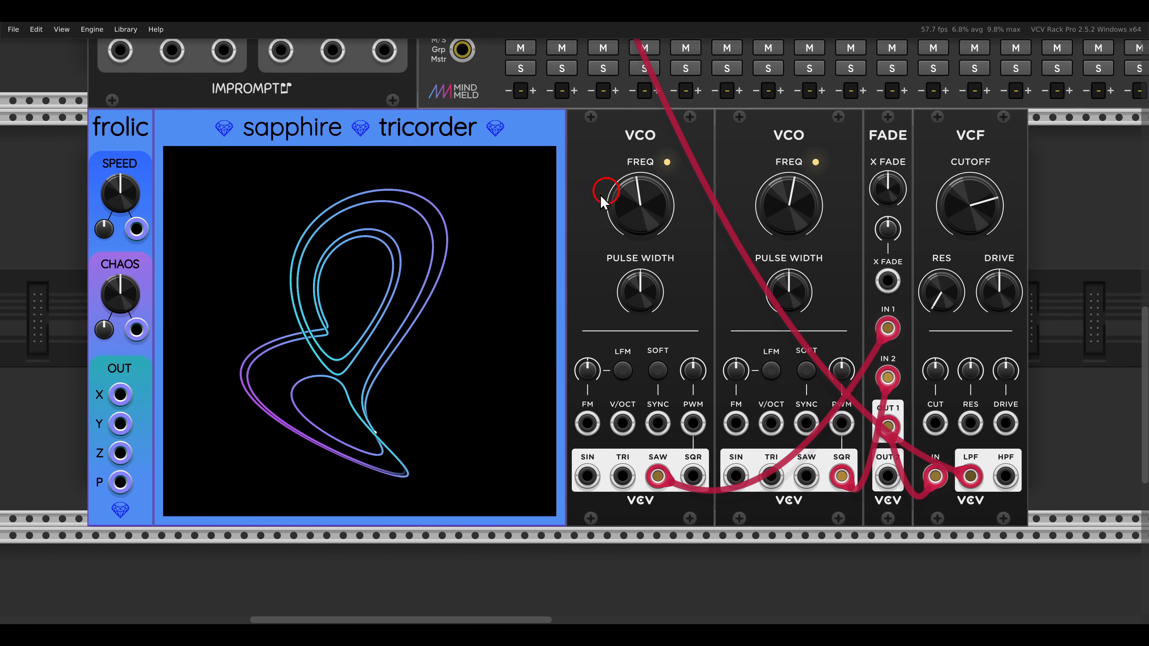
pyautogui.moveTo(120, 394); pyautogui.dragTo(887, 281)
pyautogui.click(887, 223)
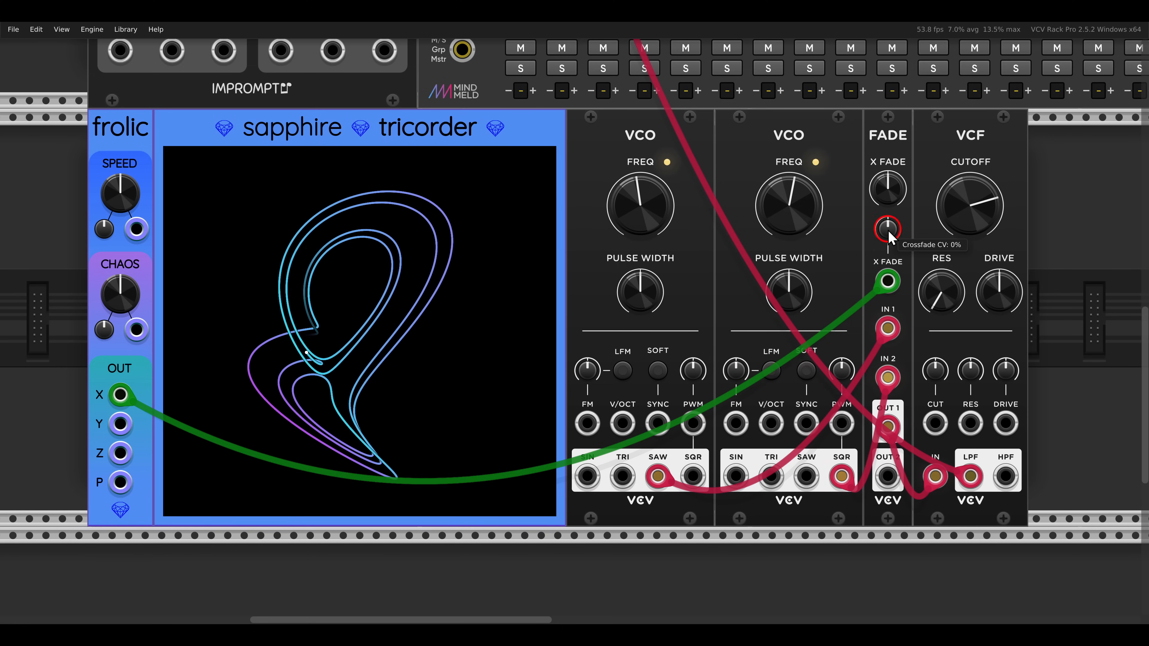
pyautogui.moveTo(888, 235); pyautogui.dragTo(855, 108)
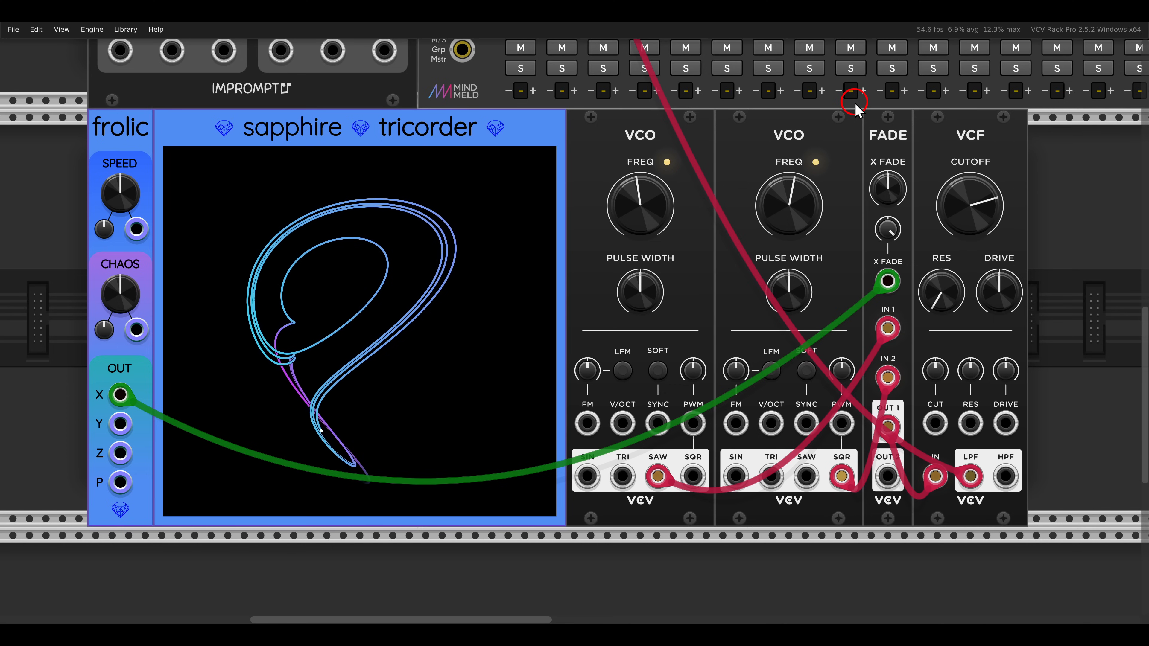
# Step: Patch Frolic's Z output to the VCF's CUT input and raise the cutoff CV amount
pyautogui.moveTo(120, 453); pyautogui.dragTo(935, 423)
pyautogui.hscroll(2, 935, 423)
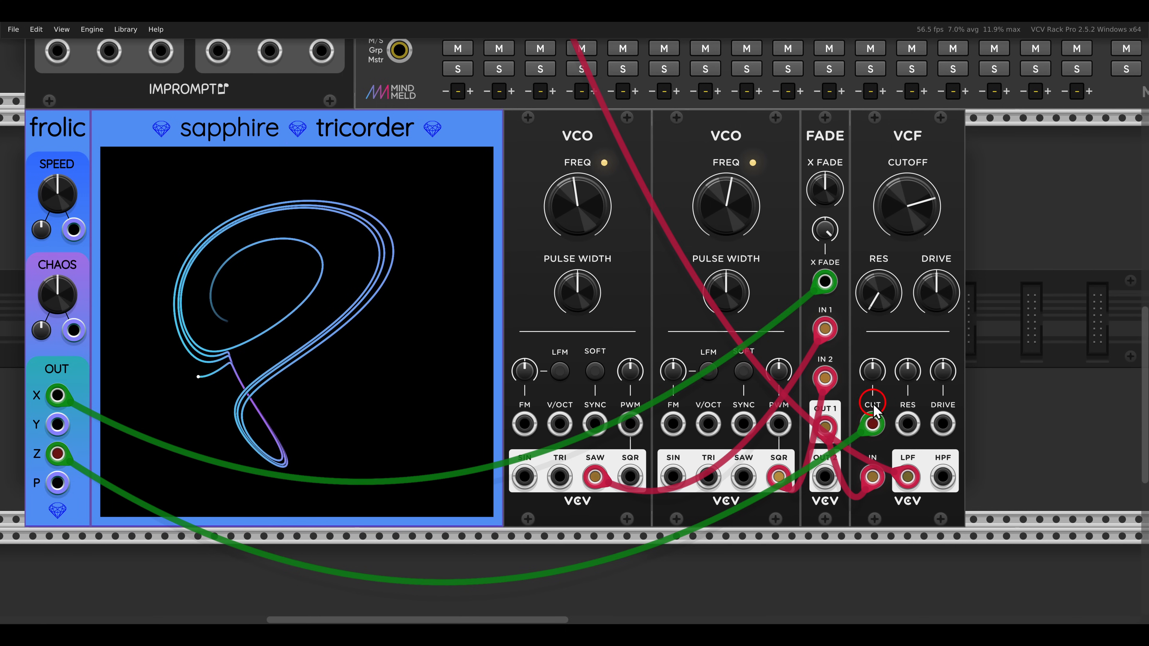
pyautogui.moveTo(871, 382); pyautogui.dragTo(850, 349)
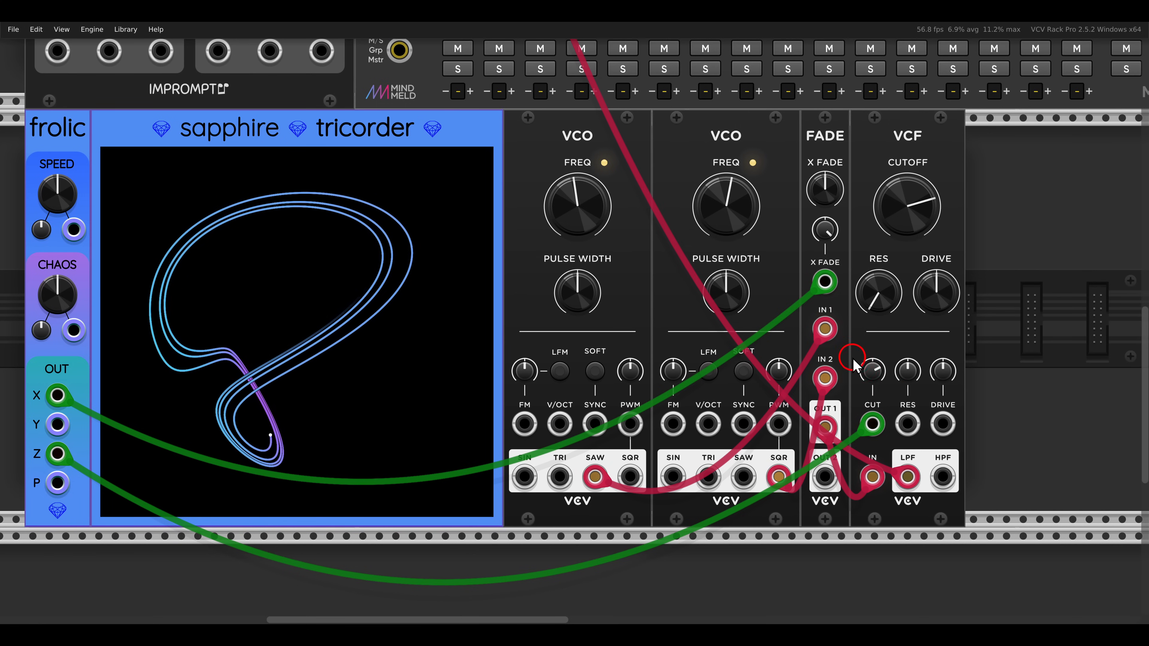
# Step: Patch Frolic's Y output to the pan CV input of MixMaster channel 1
pyautogui.scroll(-2, 707, 339)
pyautogui.moveTo(660, 321); pyautogui.dragTo(811, 329)
pyautogui.moveTo(395, 409); pyautogui.dragTo(678, 175)
pyautogui.scroll(5, 397, 417)
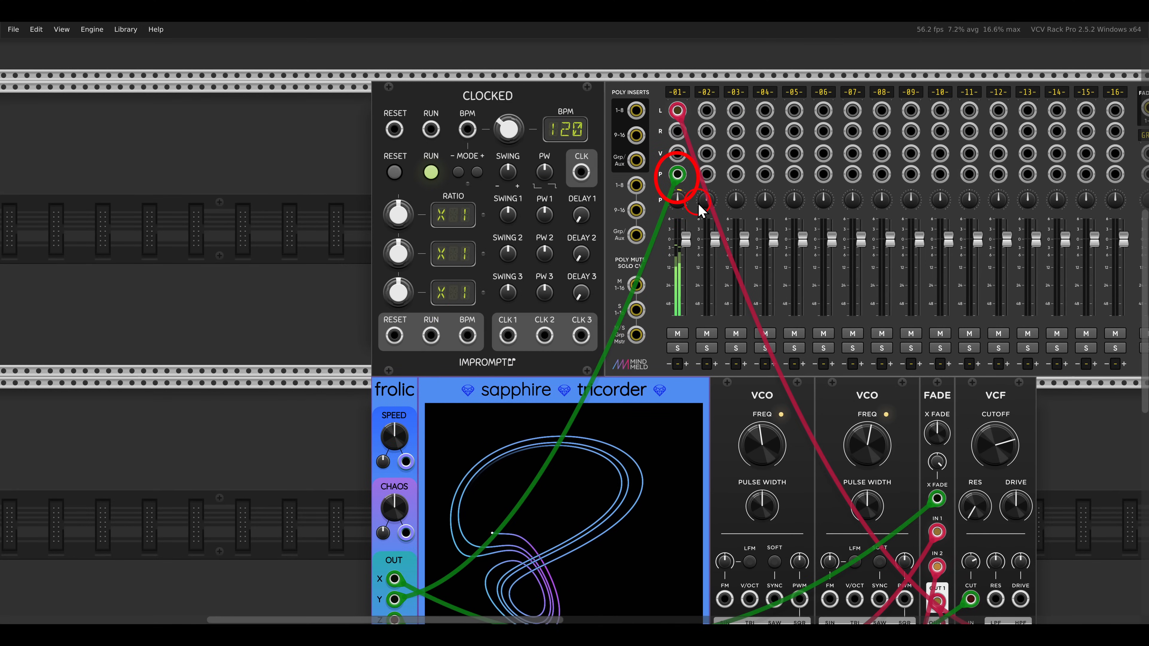
# Step: Patch Frolic's Y output to the FM inputs of both VCOs
pyautogui.scroll(-4, 692, 226)
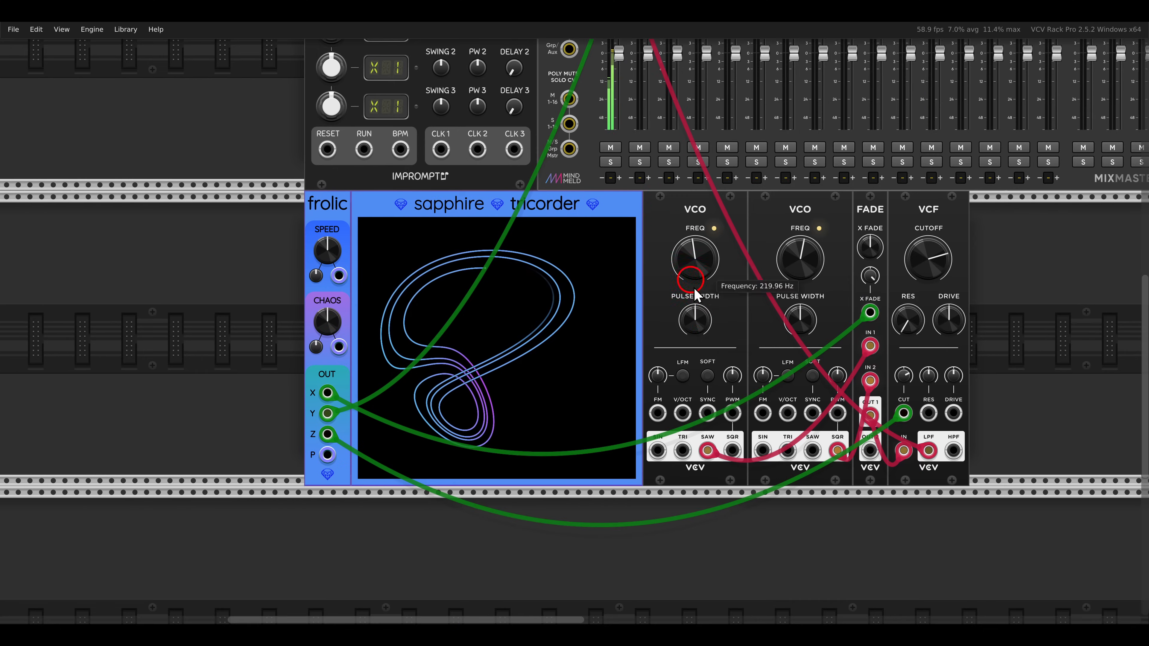
pyautogui.scroll(1, 729, 369)
pyautogui.scroll(1, 729, 369)
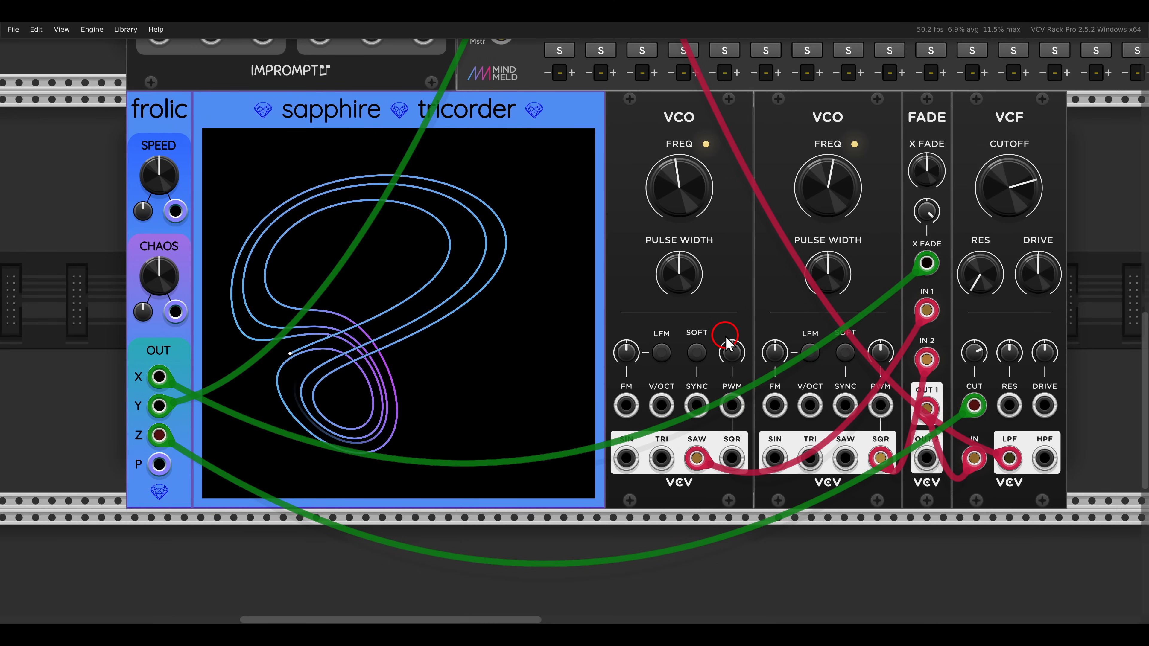
pyautogui.moveTo(218, 172)
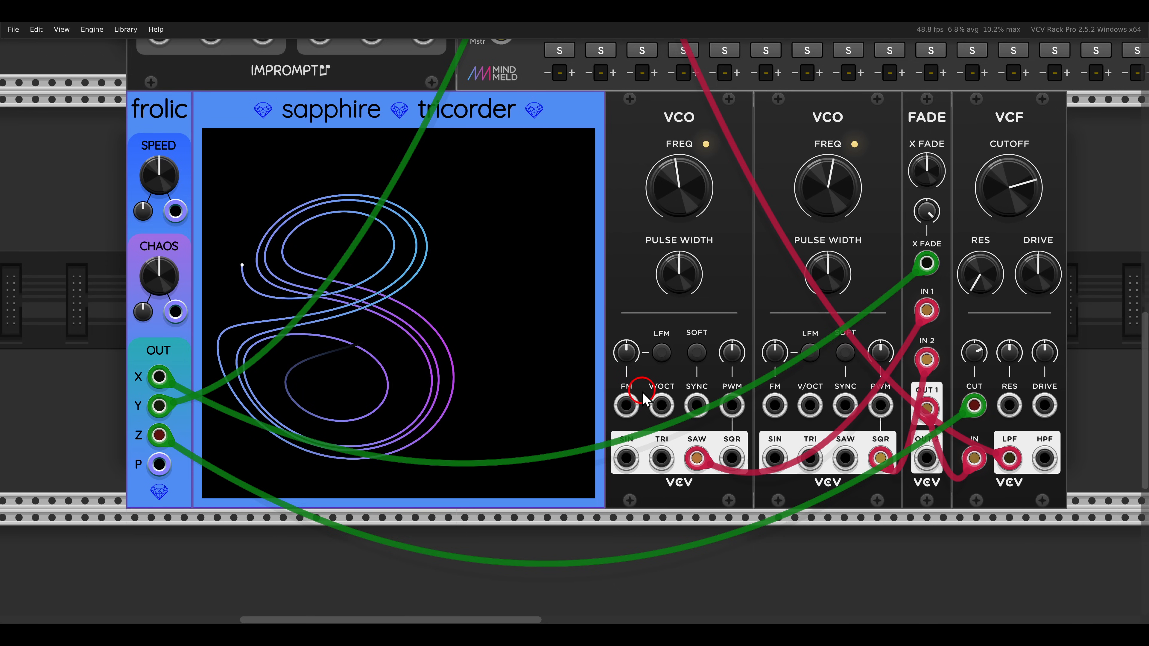
pyautogui.moveTo(626, 405); pyautogui.dragTo(775, 405)
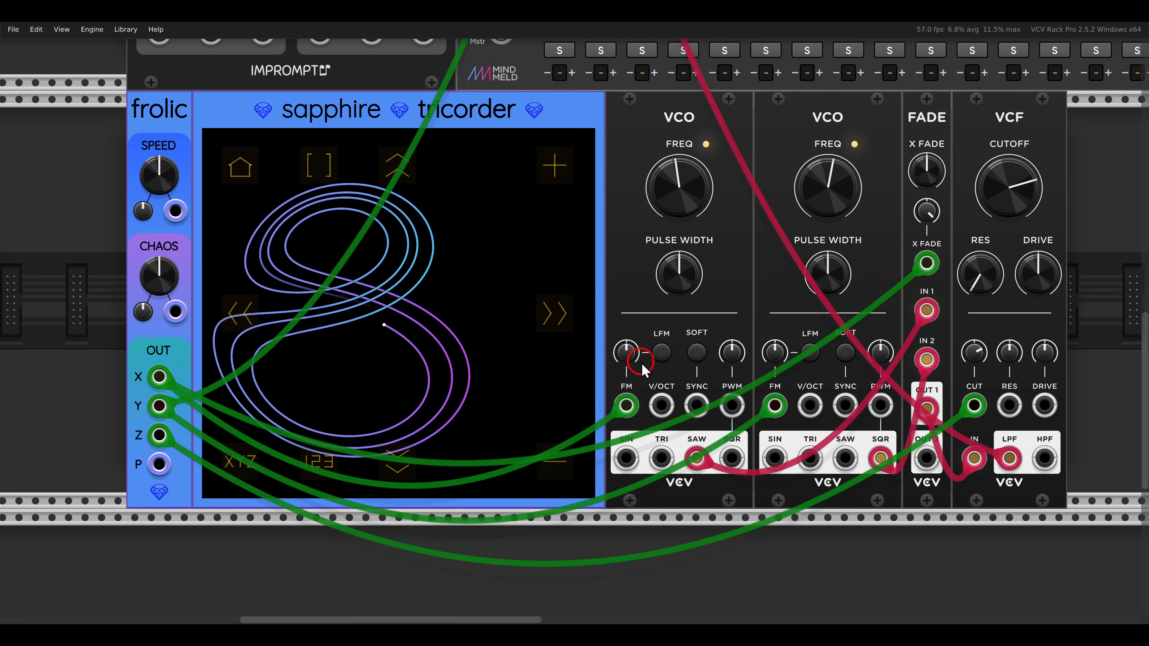
# Step: Set a small frequency-modulation amount on each of the two VCOs
pyautogui.scroll(2, 682, 349)
pyautogui.hscroll(3, 684, 351)
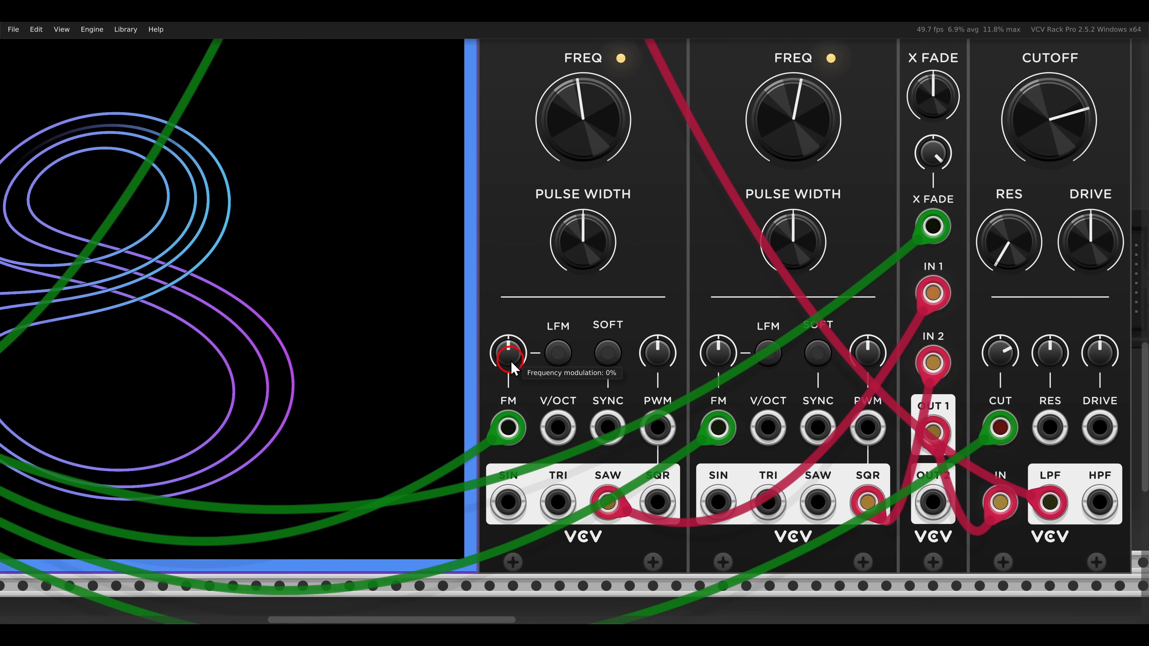
pyautogui.moveTo(510, 362); pyautogui.dragTo(481, 322)
pyautogui.moveTo(717, 354); pyautogui.dragTo(712, 384)
# Step: Raise channel 1's Verb send on the AuxSpander to about -4.4 dB
pyautogui.scroll(-5, 608, 301)
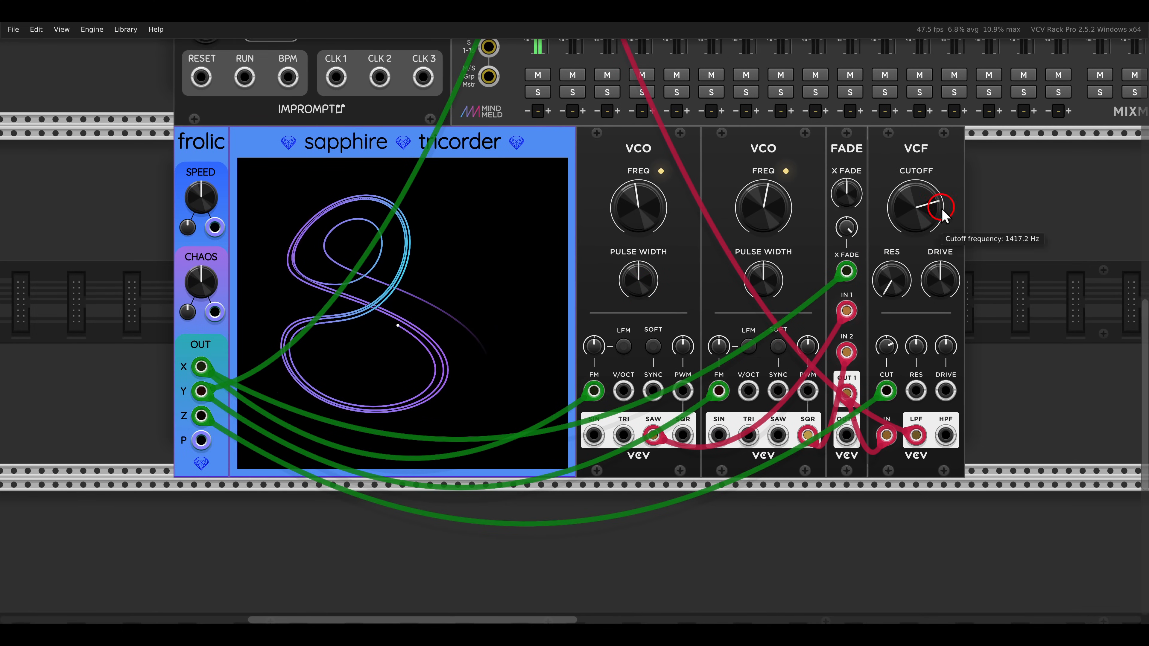
pyautogui.moveTo(901, 223); pyautogui.dragTo(525, 447)
pyautogui.moveTo(794, 346); pyautogui.dragTo(294, 477)
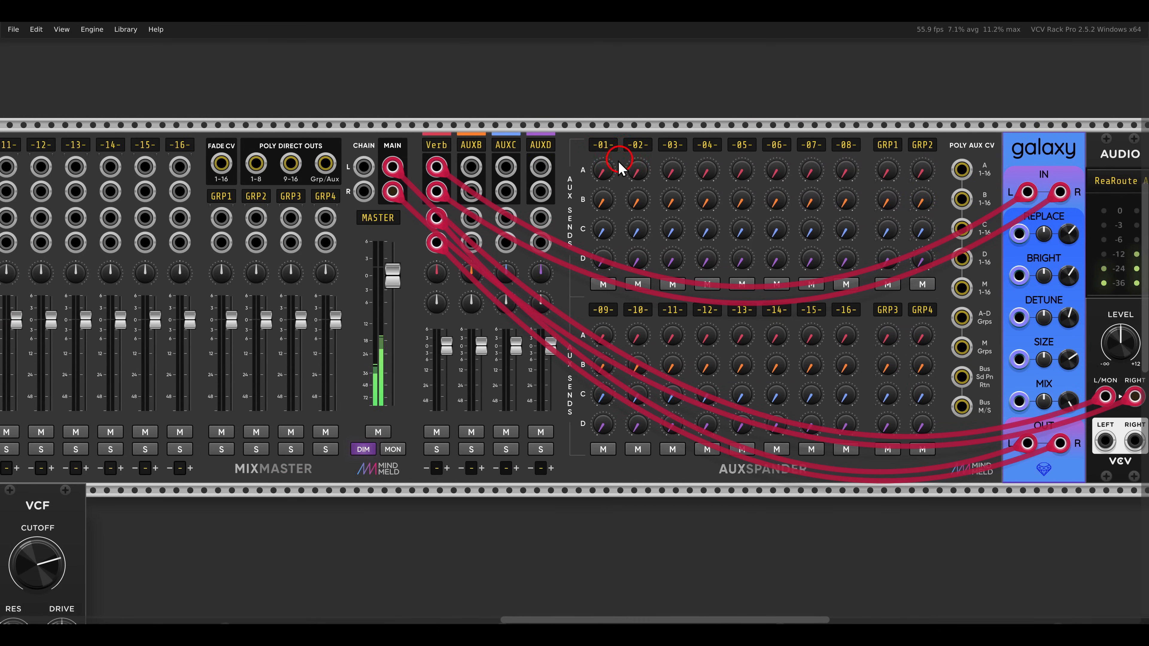
pyautogui.moveTo(604, 170); pyautogui.dragTo(587, 153)
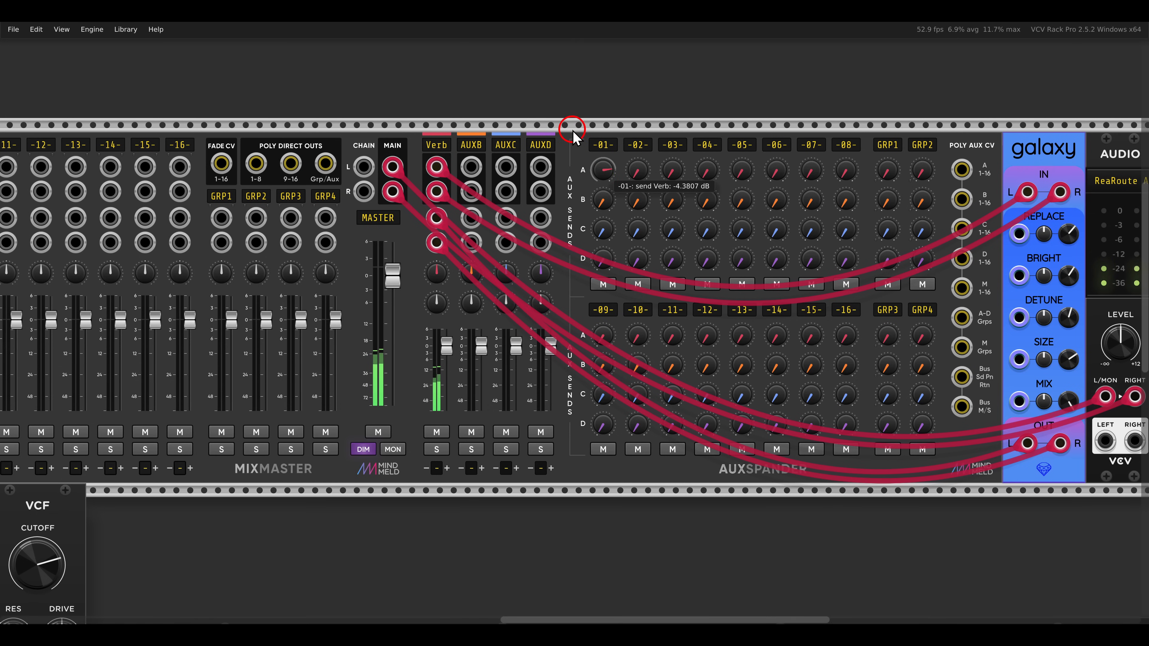
# Step: Rename MixMaster channel 1 to DRON
pyautogui.moveTo(198, 216); pyautogui.dragTo(801, 208)
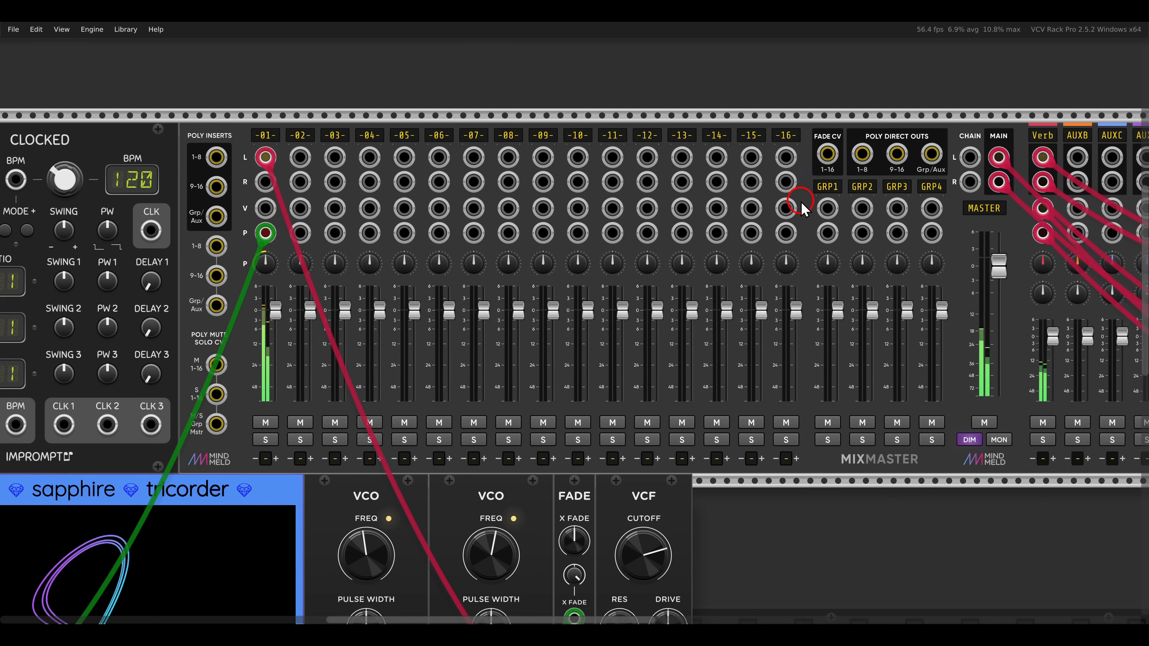
pyautogui.doubleClick(266, 135)
pyautogui.write('ORC')
pyautogui.write('N')
# Step: Mute the drone voice's channel on the MixMaster
pyautogui.scroll(-2, 334, 195)
pyautogui.moveTo(334, 411); pyautogui.dragTo(614, 146)
pyautogui.scroll(1, 567, 144)
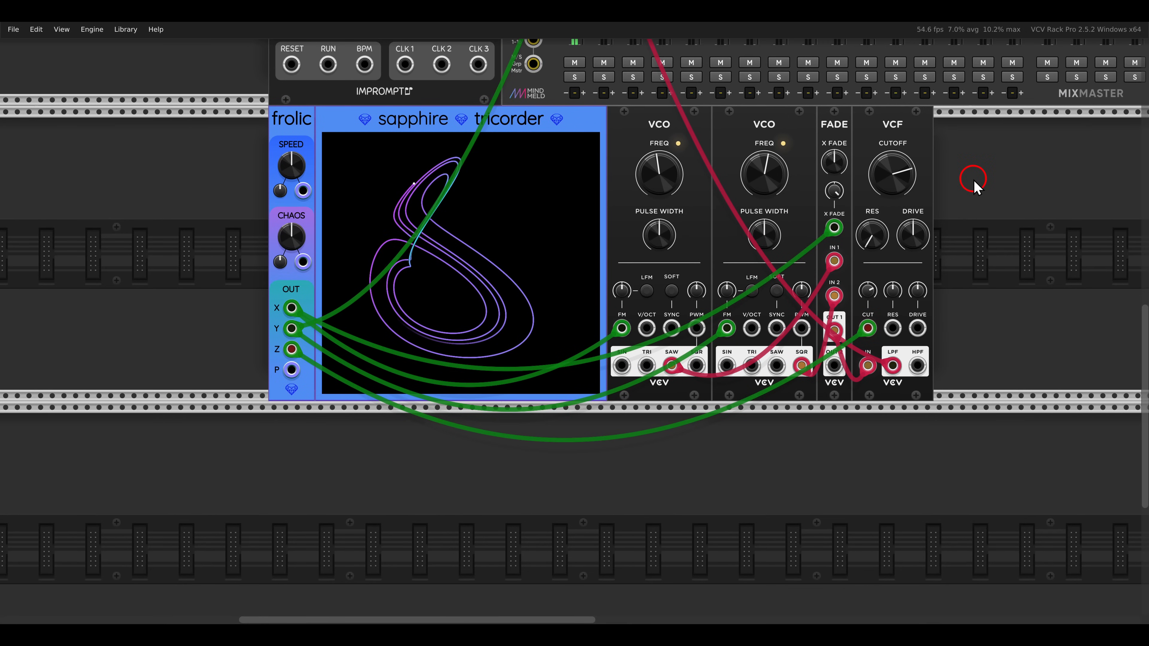
pyautogui.moveTo(965, 153); pyautogui.dragTo(977, 216)
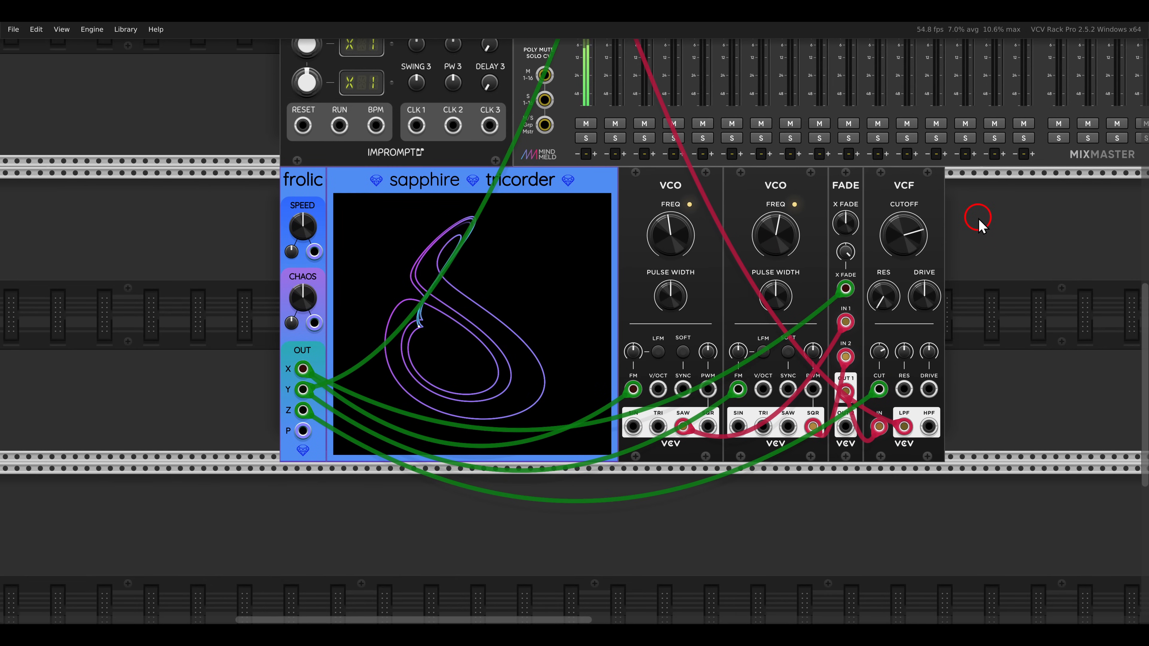
pyautogui.click(595, 126)
# Step: Select Frolic, its Tricorder, both VCOs, Fade and VCF together and move them to the row above Clocked and MixMaster
pyautogui.moveTo(1001, 231); pyautogui.dragTo(270, 206)
pyautogui.scroll(-4, 272, 231)
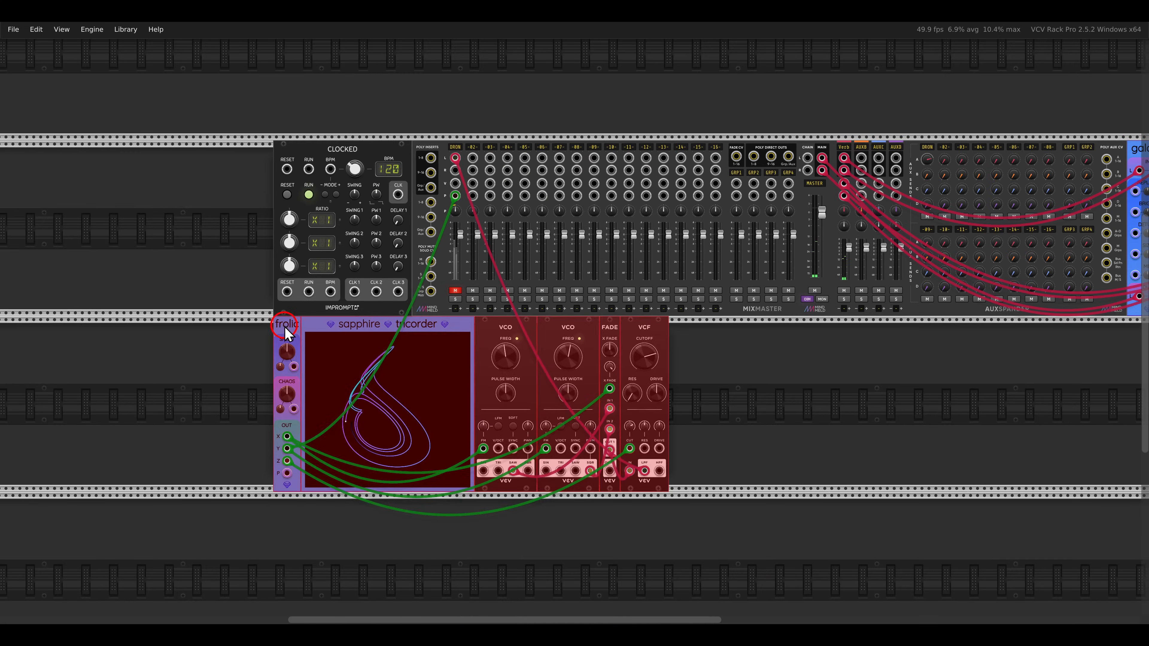
pyautogui.moveTo(285, 333); pyautogui.dragTo(285, 156)
pyautogui.click(295, 428)
# Step: Add a Venom VCO Lab module to the empty row below the MixMaster
pyautogui.scroll(2, 362, 388)
pyautogui.scroll(3, 361, 388)
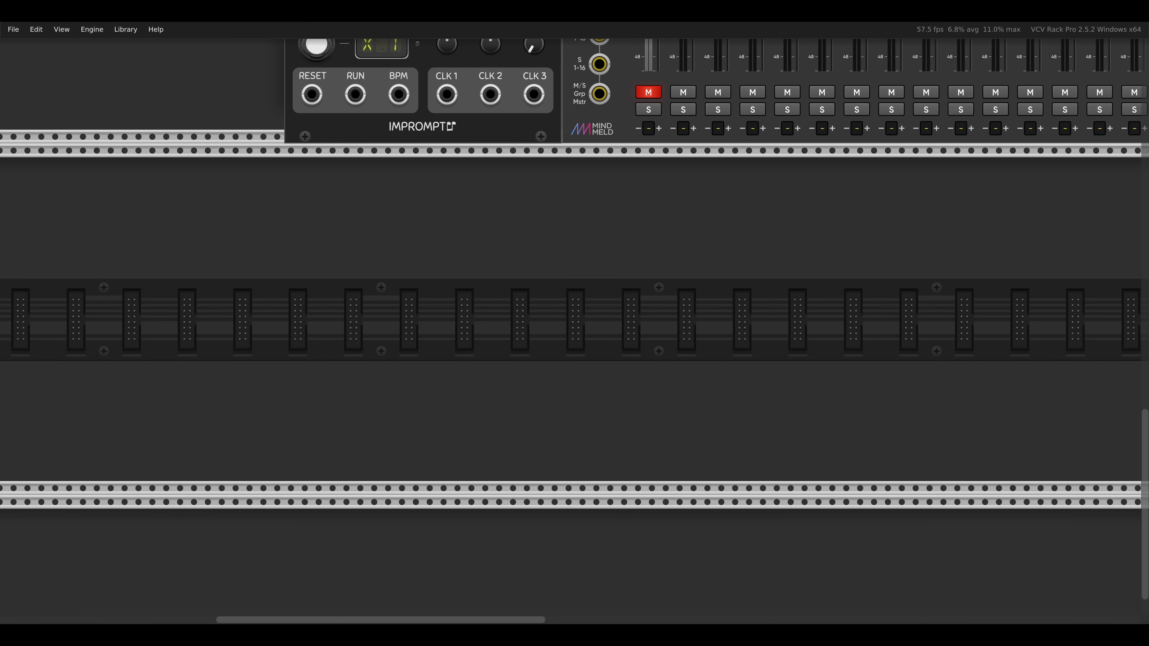
pyautogui.rightClick(699, 308)
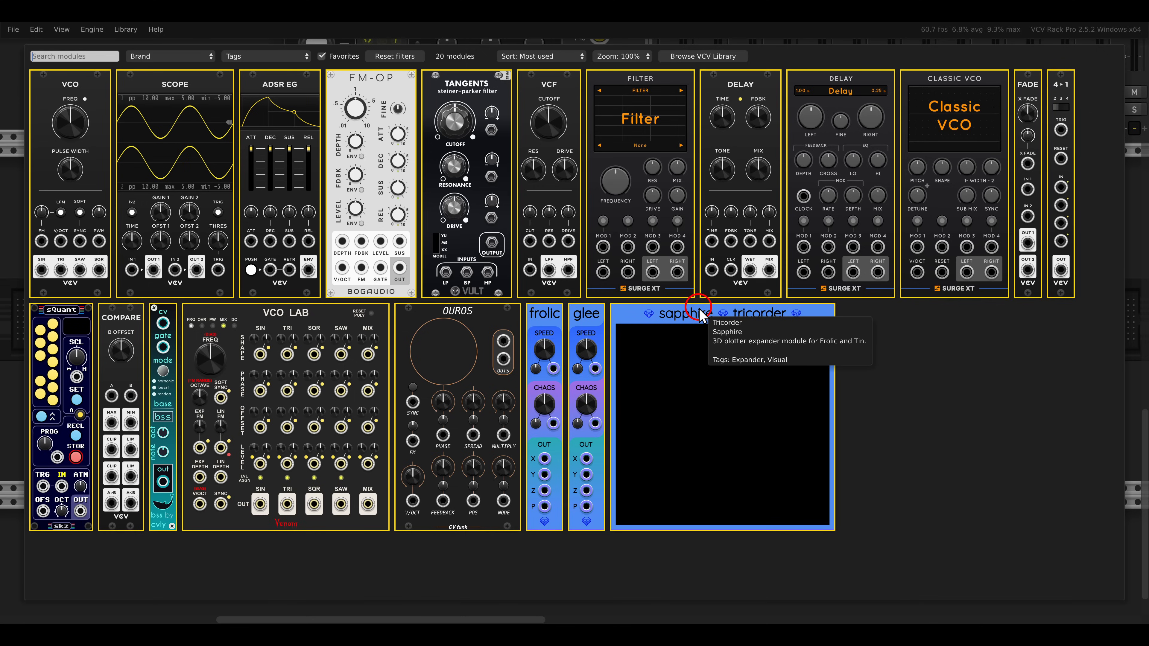
pyautogui.moveTo(256, 312); pyautogui.dragTo(711, 270)
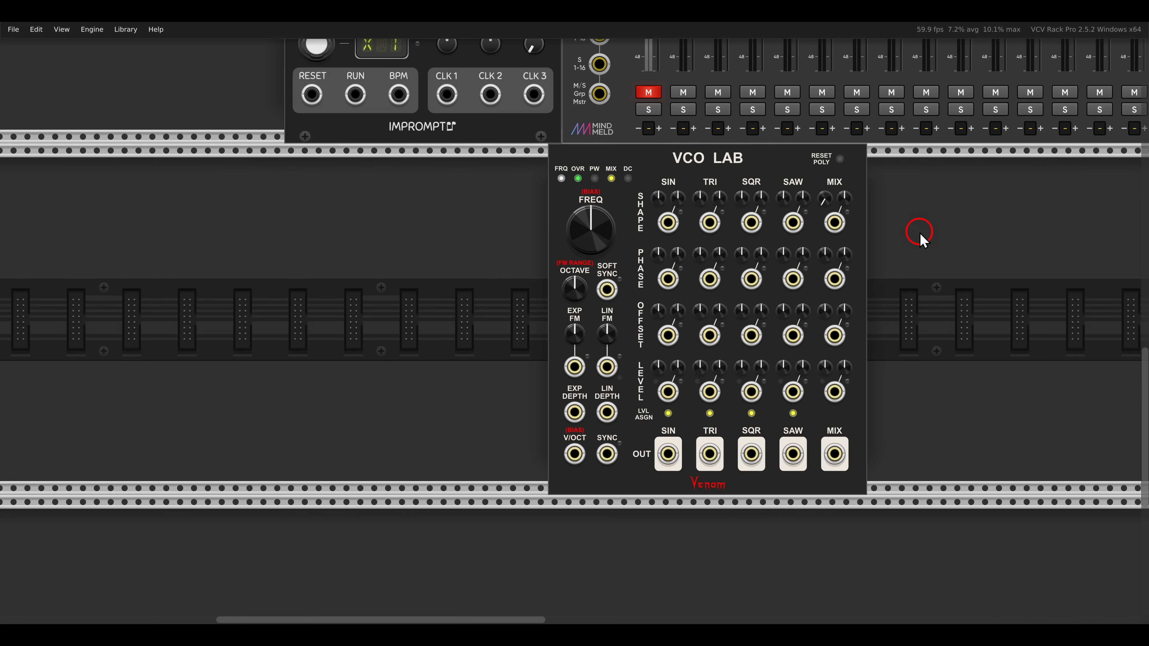
# Step: Add a Sapphire Glee below Clocked with a Tricorder attached directly beside it, and zoom the Tricorder plot out
pyautogui.rightClick(483, 243)
pyautogui.moveTo(577, 318); pyautogui.dragTo(316, 271)
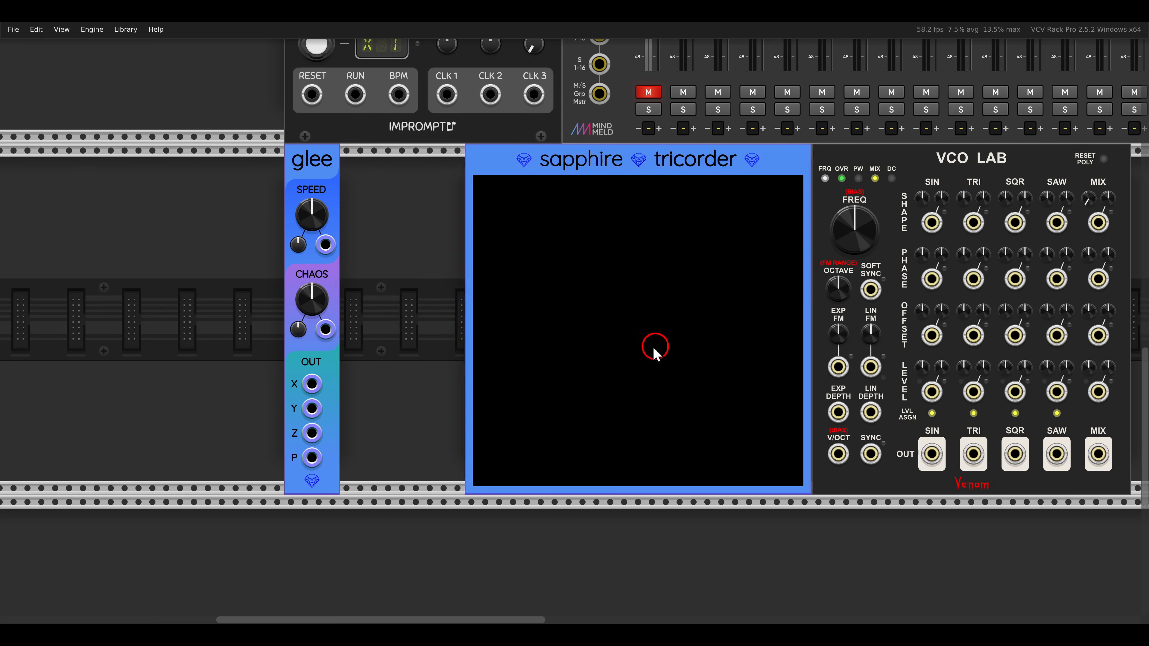
pyautogui.moveTo(654, 347); pyautogui.dragTo(469, 296)
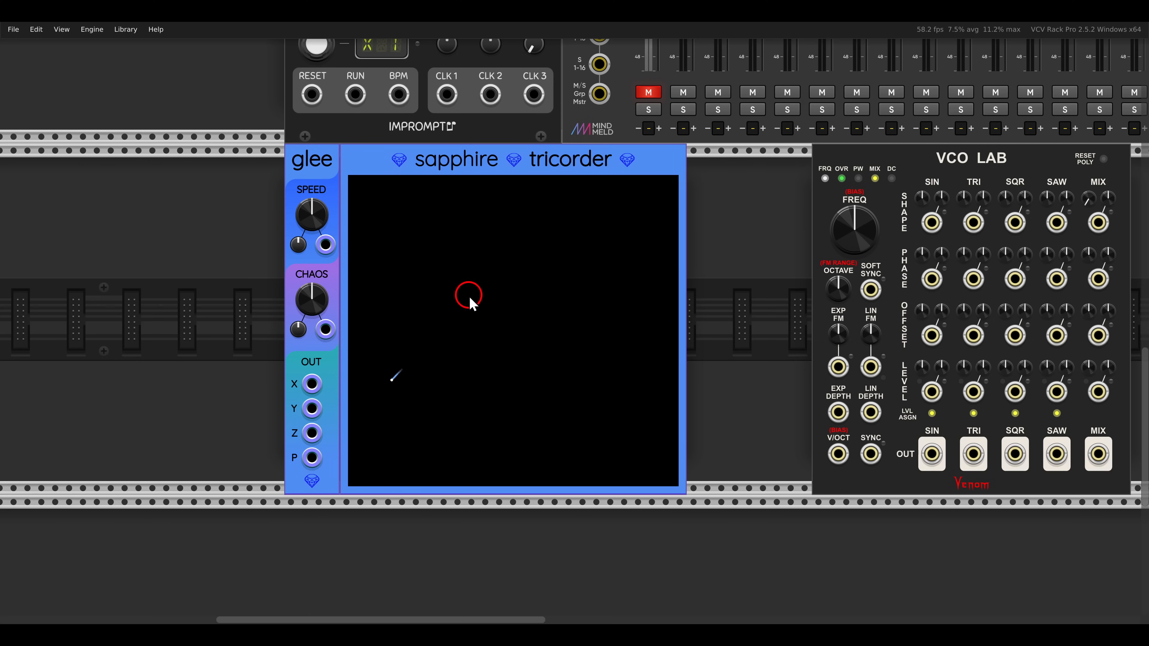
pyautogui.moveTo(769, 242); pyautogui.dragTo(741, 204)
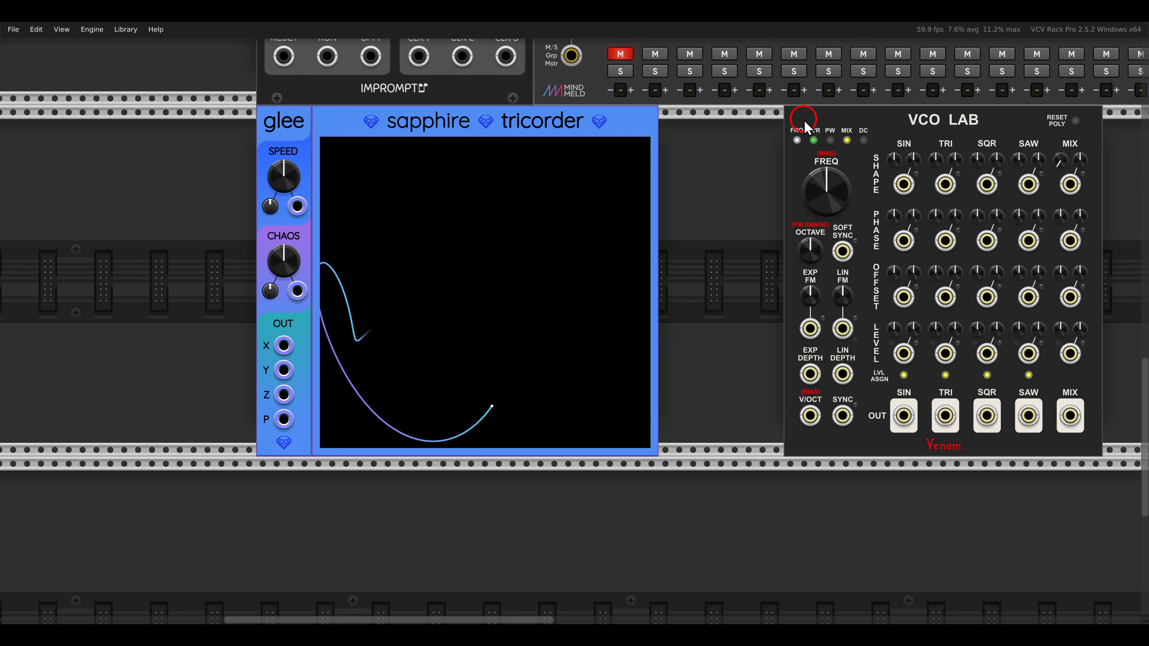
pyautogui.moveTo(458, 186)
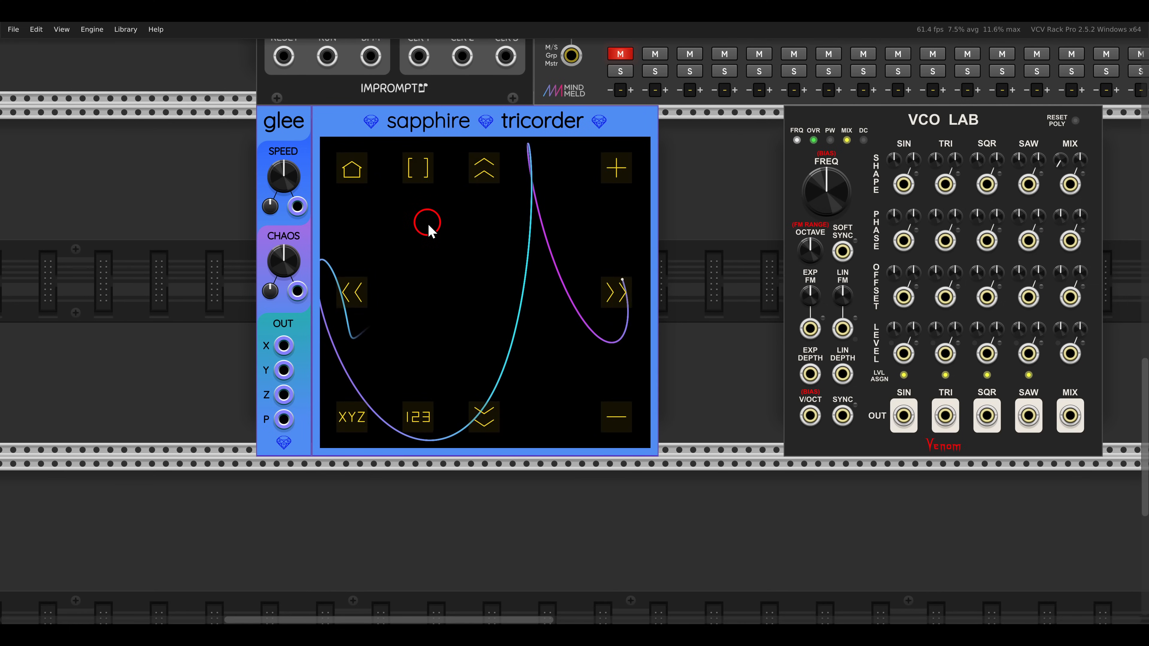
pyautogui.click(617, 417)
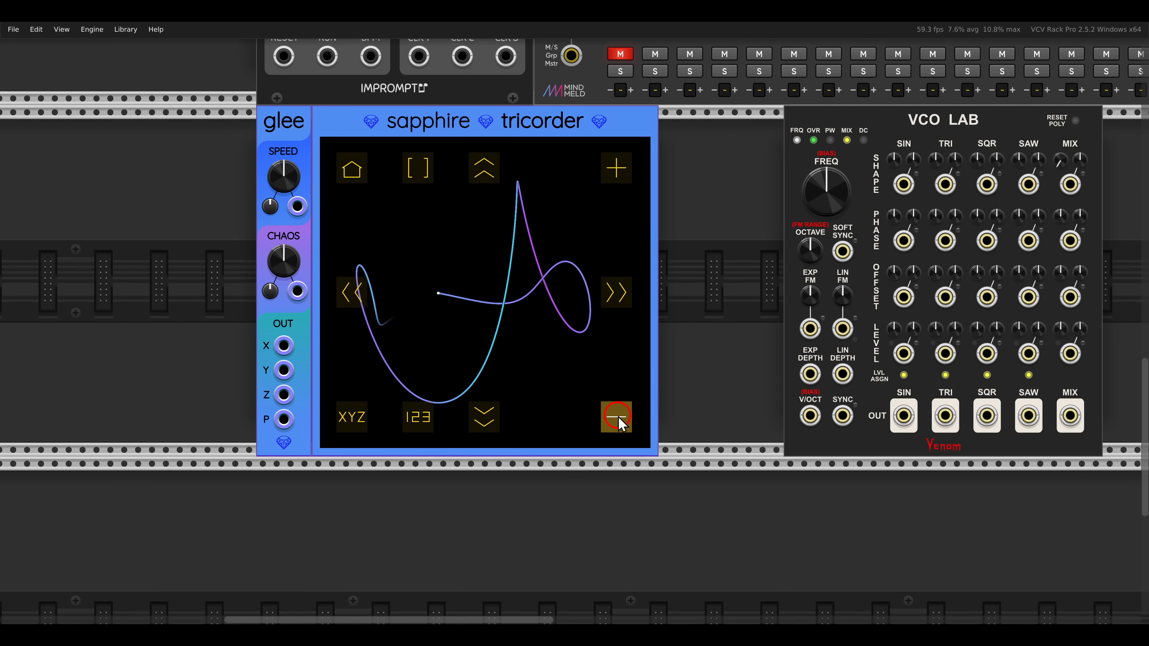
# Step: Add an sQuant quantizer between the Tricorder and VCO Lab
pyautogui.moveTo(821, 122)
pyautogui.mouseDown()
pyautogui.moveTo(725, 122)
pyautogui.moveTo(628, 146)
pyautogui.moveTo(661, 118)
pyautogui.moveTo(819, 124)
pyautogui.mouseUp()
pyautogui.rightClick(673, 205)
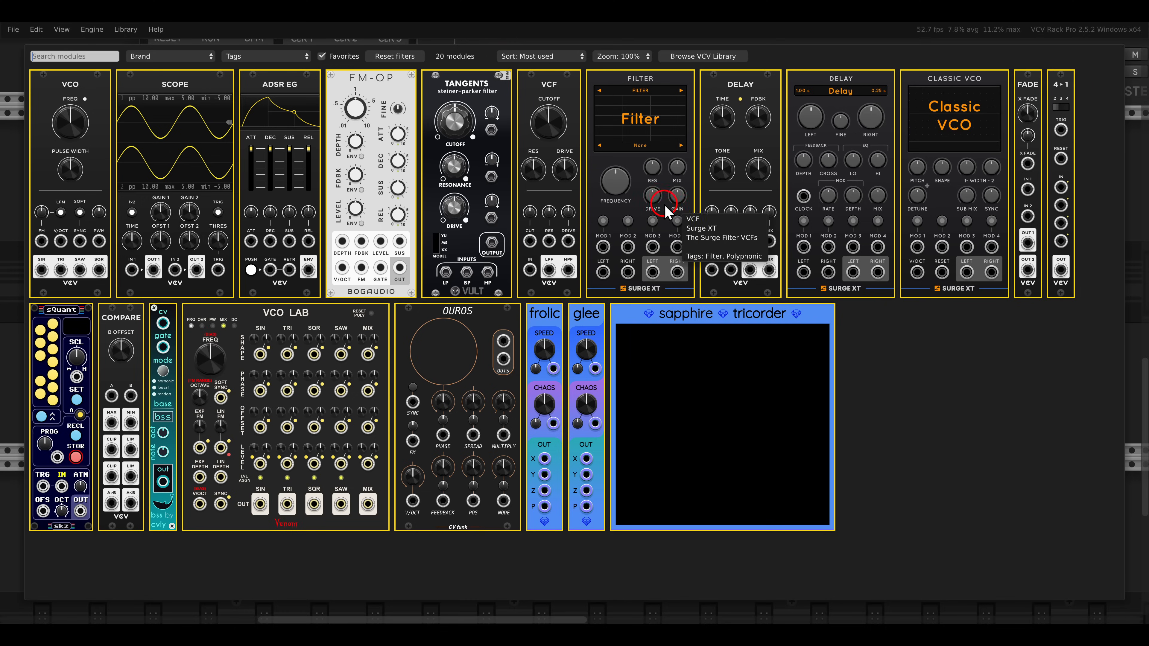
pyautogui.click(50, 317)
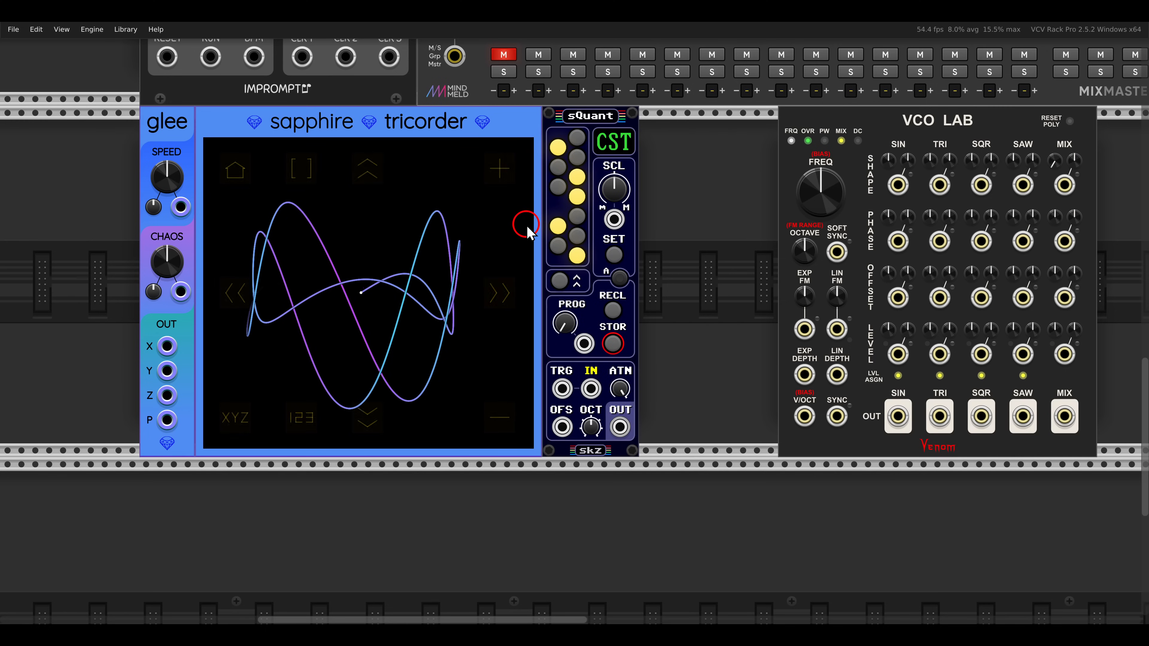
# Step: Set sQuant's custom scale so that only the notes C, E and A are enabled
pyautogui.moveTo(527, 231)
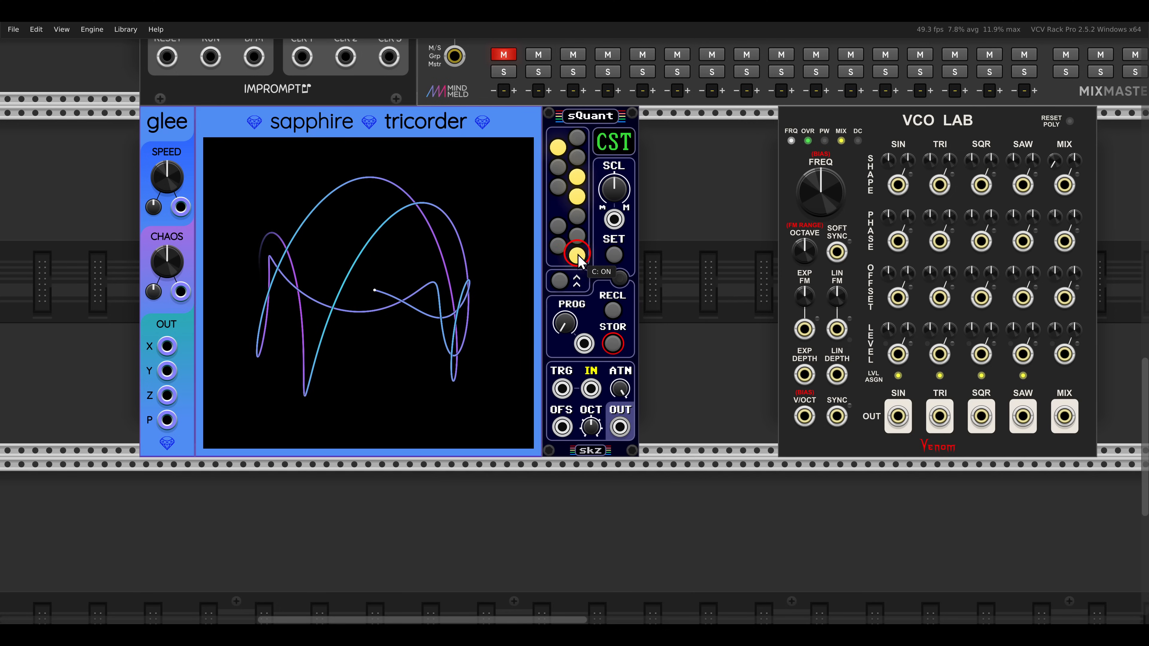
pyautogui.click(577, 216)
pyautogui.click(577, 197)
pyautogui.click(578, 177)
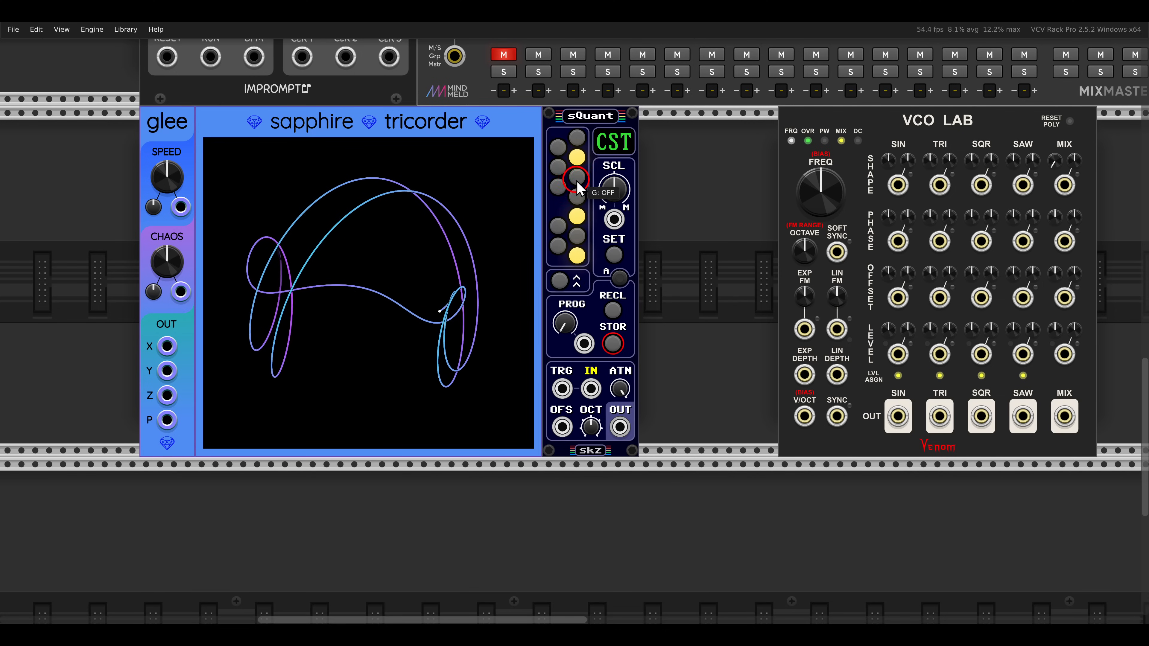
# Step: Move VCO Lab beside sQuant and patch Glee's X output through sQuant's IN and OUT to VCO Lab's V/OCT input
pyautogui.hscroll(-1, 576, 181)
pyautogui.moveTo(197, 352); pyautogui.dragTo(620, 392)
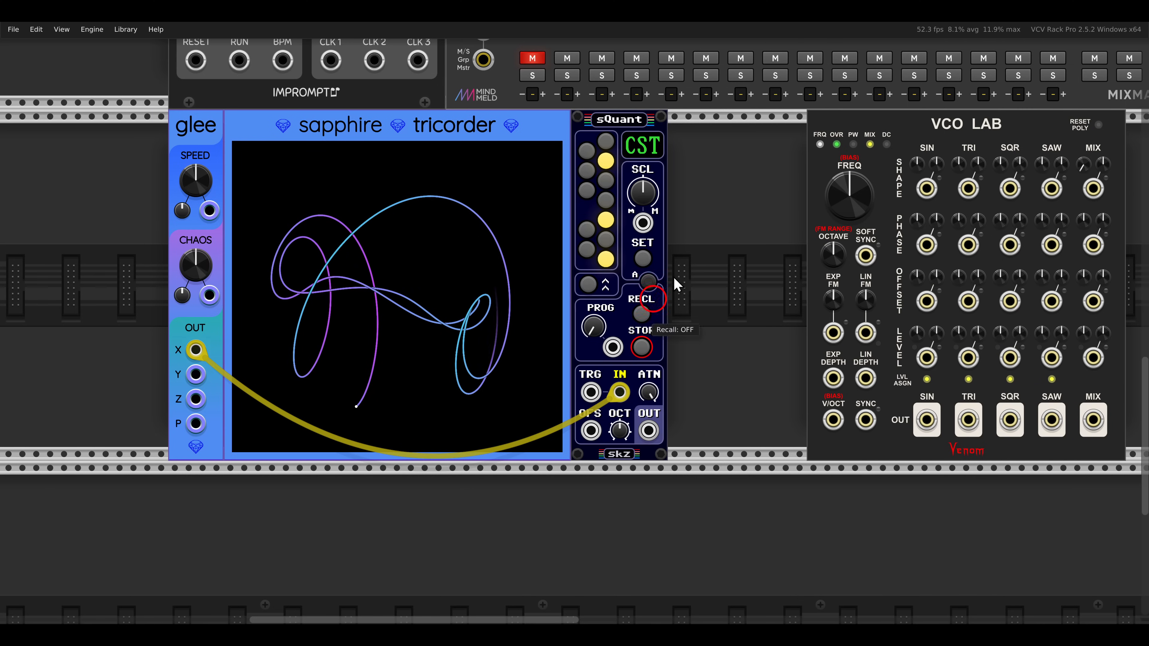
pyautogui.moveTo(841, 121); pyautogui.dragTo(657, 127)
pyautogui.moveTo(650, 430); pyautogui.dragTo(693, 420)
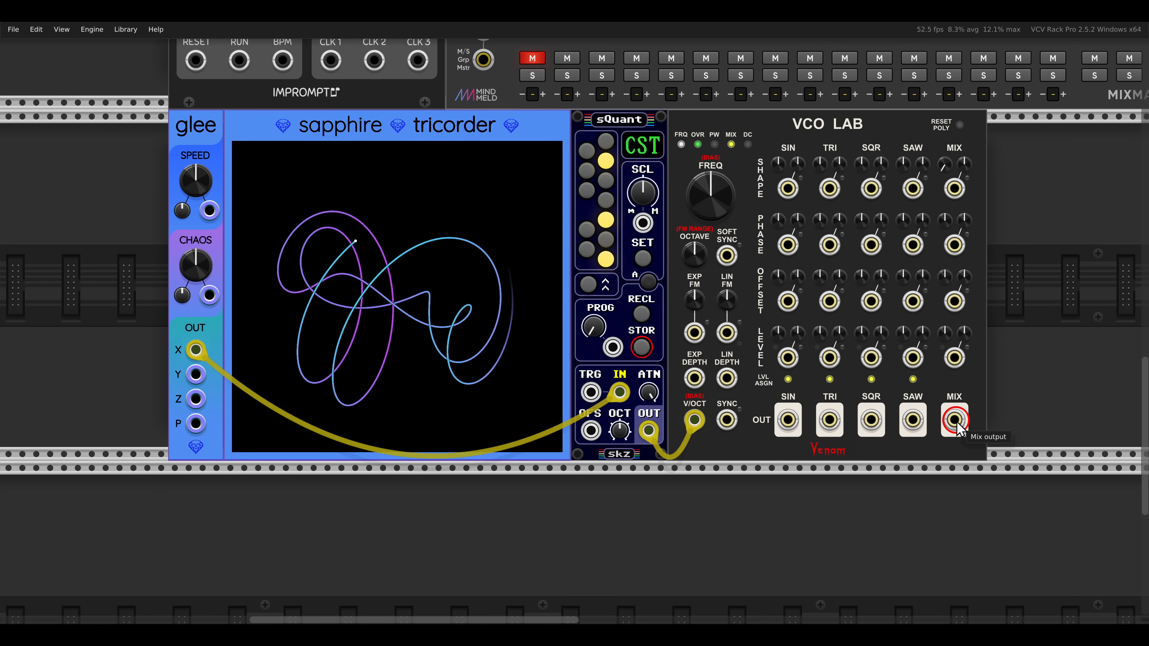
# Step: Patch VCO Lab's MIX output to the left input of MixMaster channel 2
pyautogui.moveTo(765, 401)
pyautogui.mouseDown()
pyautogui.moveTo(979, 454)
pyautogui.moveTo(968, 434)
pyautogui.moveTo(982, 435)
pyautogui.moveTo(725, 300)
pyautogui.moveTo(562, 116)
pyautogui.mouseUp()
pyautogui.scroll(3, 977, 435)
pyautogui.scroll(10, 980, 434)
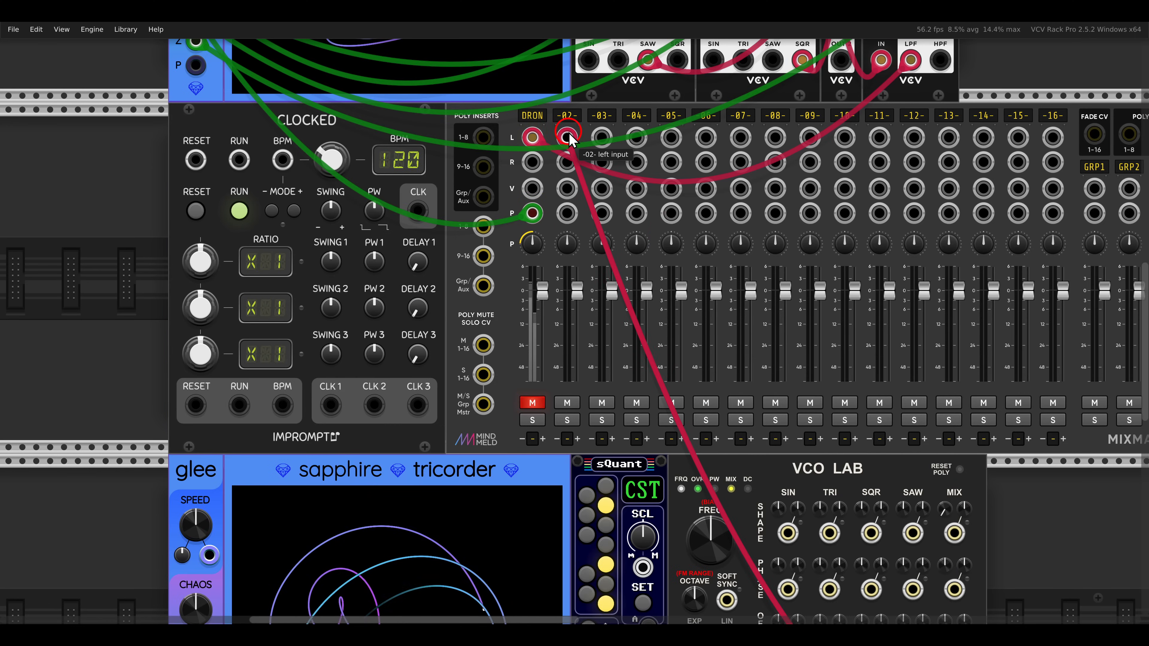
# Step: Raise VCO Lab's sine level to about 51% and bring up its triangle level as well
pyautogui.scroll(-6, 571, 138)
pyautogui.scroll(-8, 571, 138)
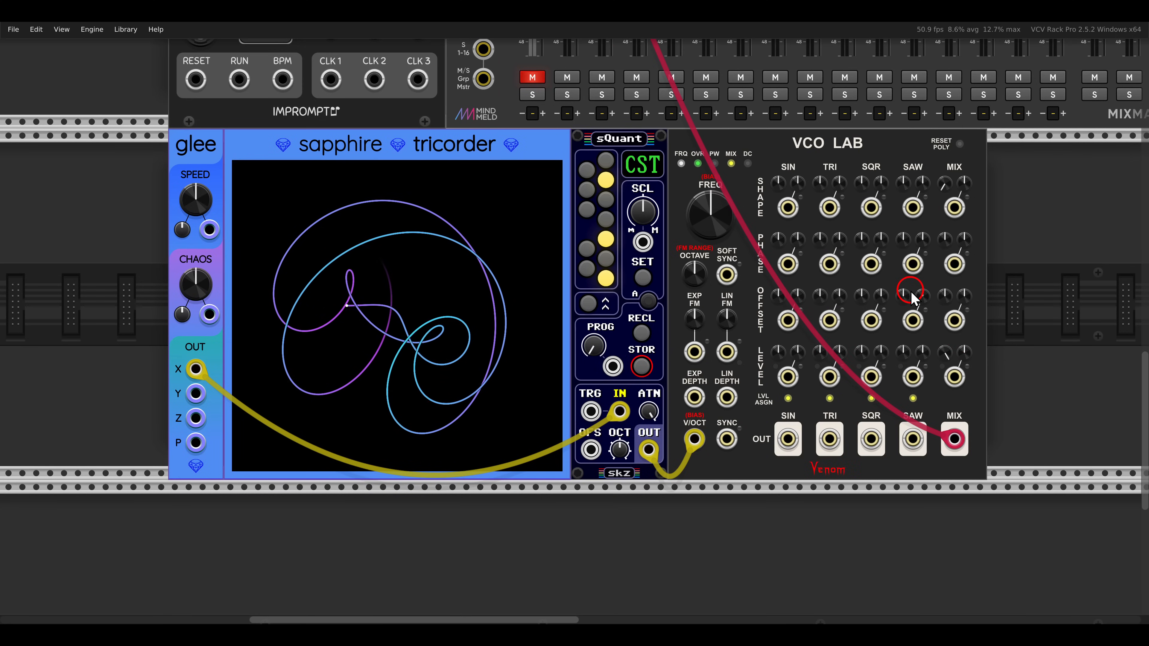
pyautogui.hscroll(2, 893, 339)
pyautogui.scroll(3, 850, 402)
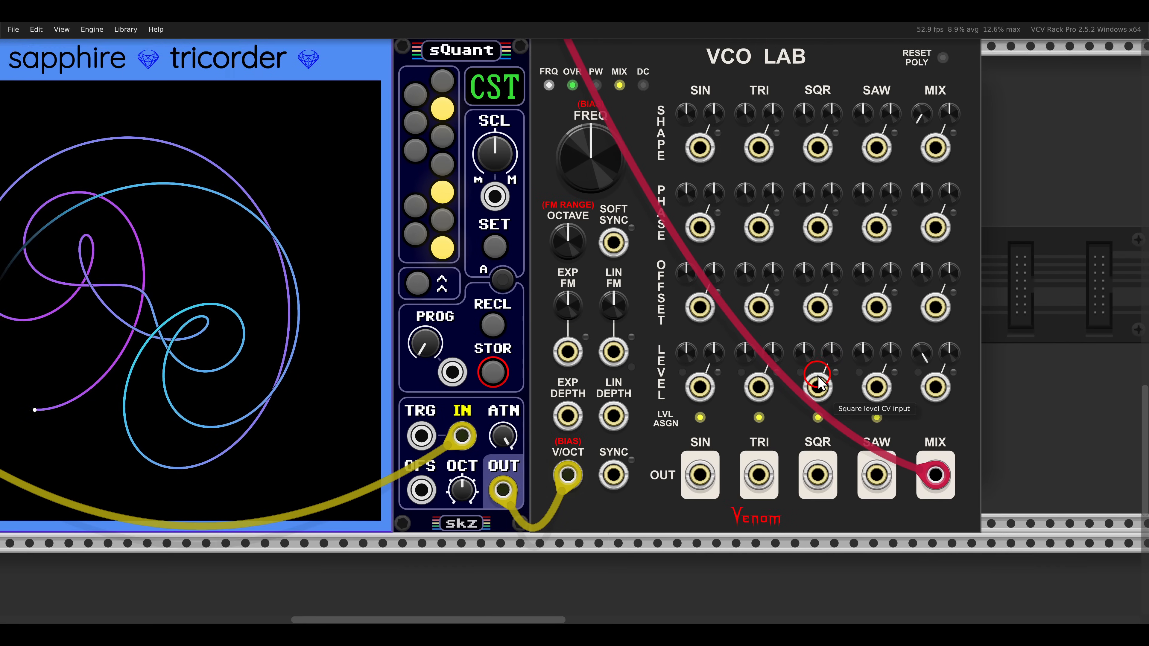
pyautogui.moveTo(671, 350); pyautogui.dragTo(670, 317)
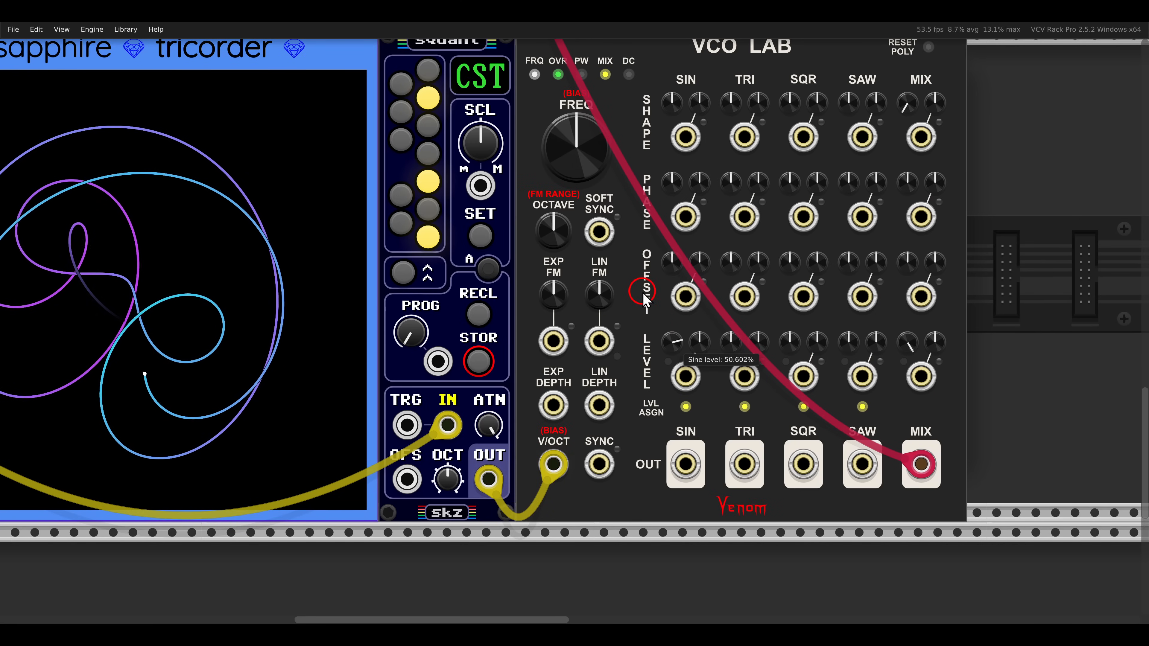
pyautogui.moveTo(733, 348); pyautogui.dragTo(706, 299)
# Step: Turn down sQuant's ATN attenuator to reduce the pitch range that Glee's X output covers
pyautogui.moveTo(639, 288); pyautogui.dragTo(901, 320)
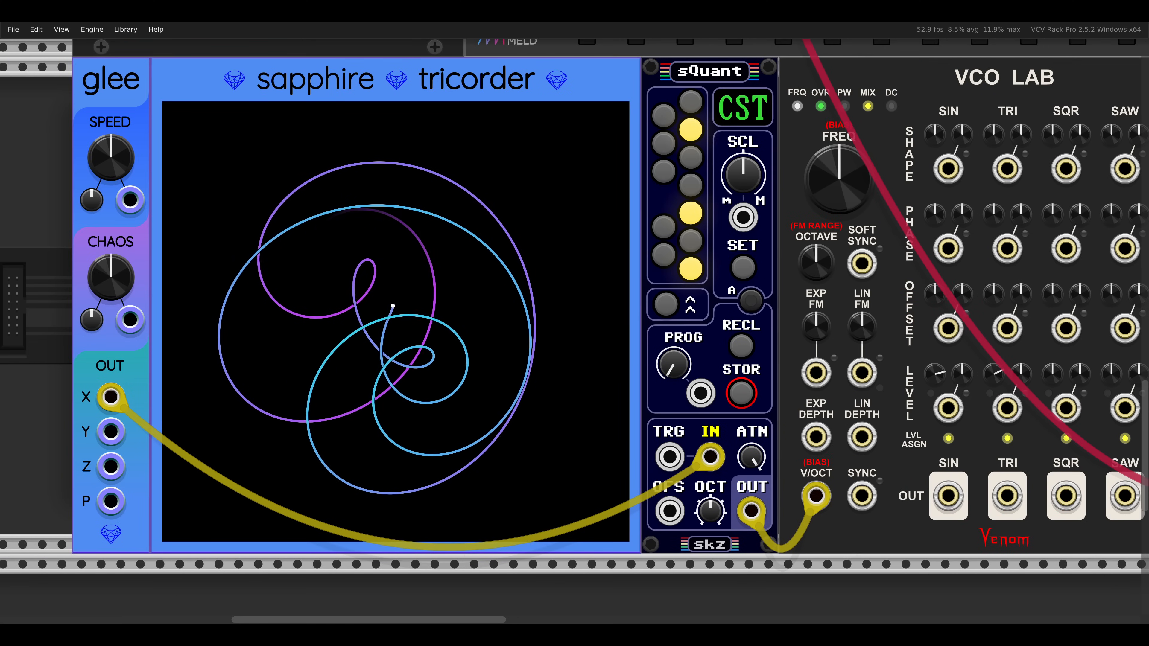
pyautogui.click(749, 428)
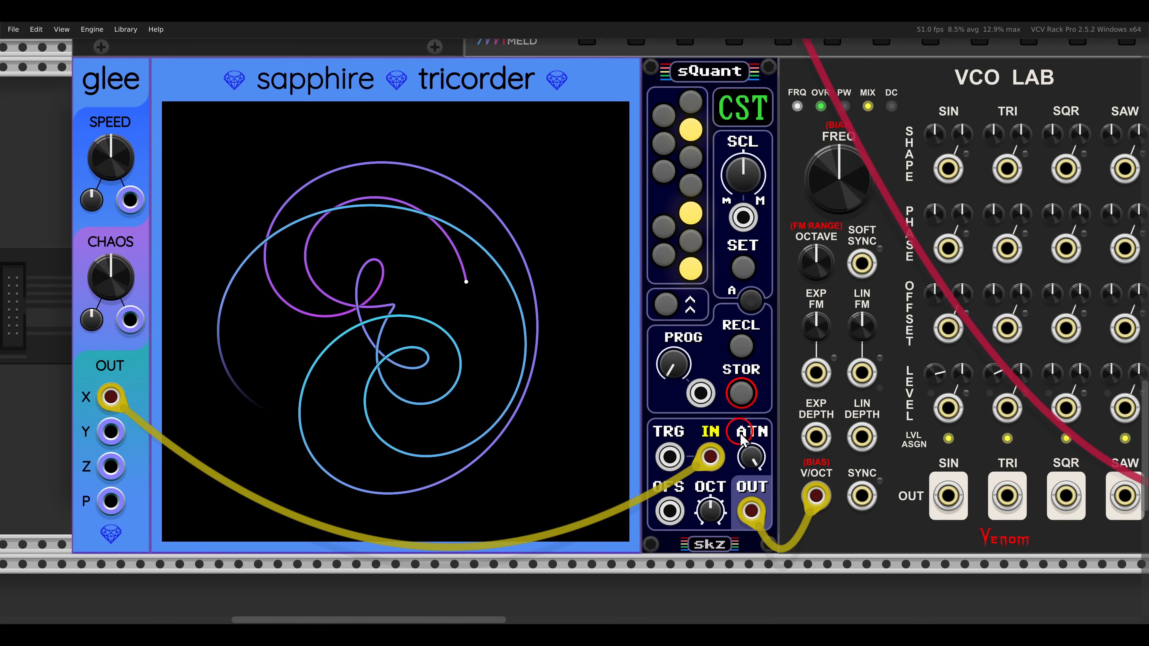
pyautogui.click(769, 470)
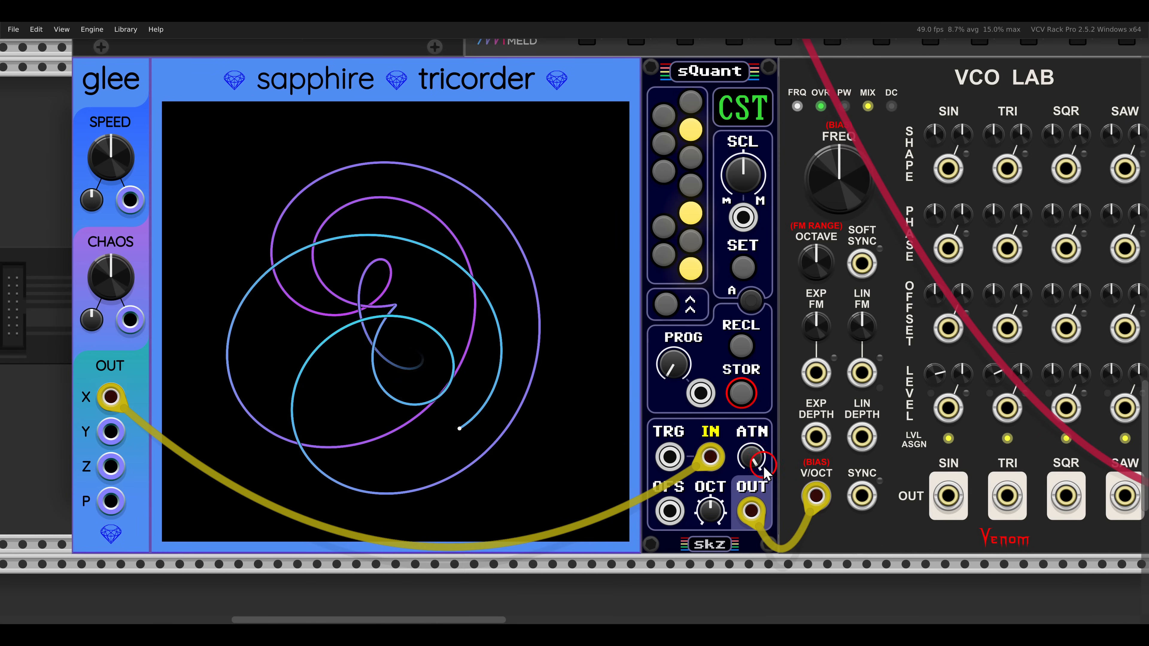
pyautogui.moveTo(754, 464); pyautogui.dragTo(756, 473)
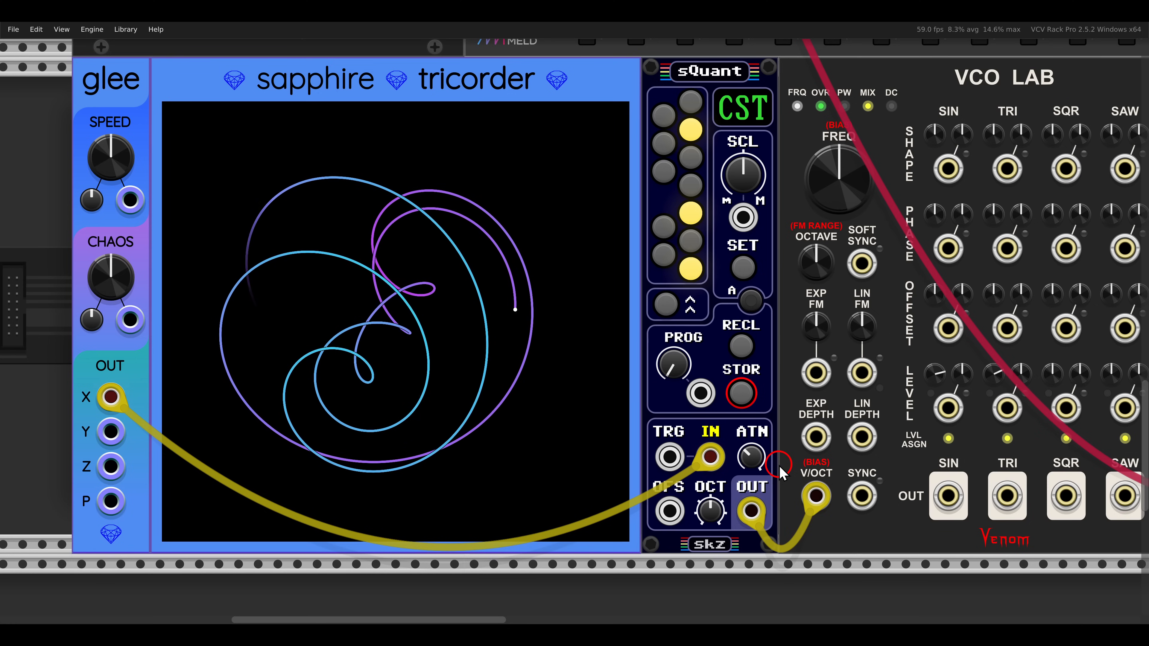
pyautogui.scroll(-3, 782, 471)
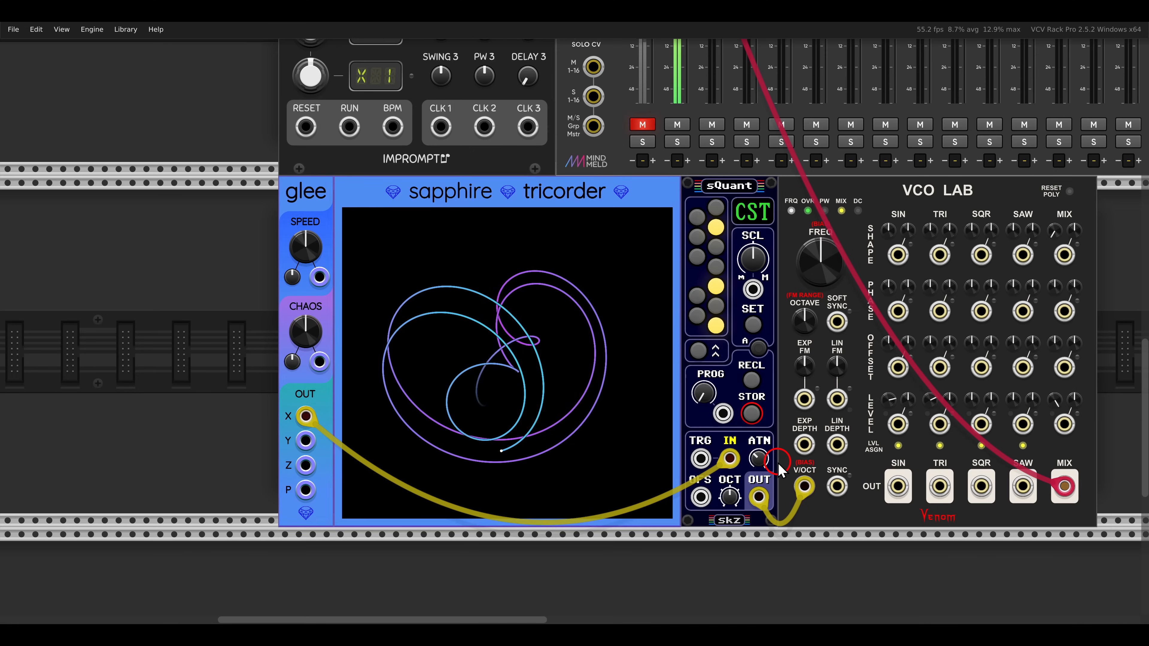
# Step: Set Clocked's tempo to 86 BPM and its clock 1 ratio to x2
pyautogui.scroll(5, 647, 199)
pyautogui.hscroll(-3, 647, 200)
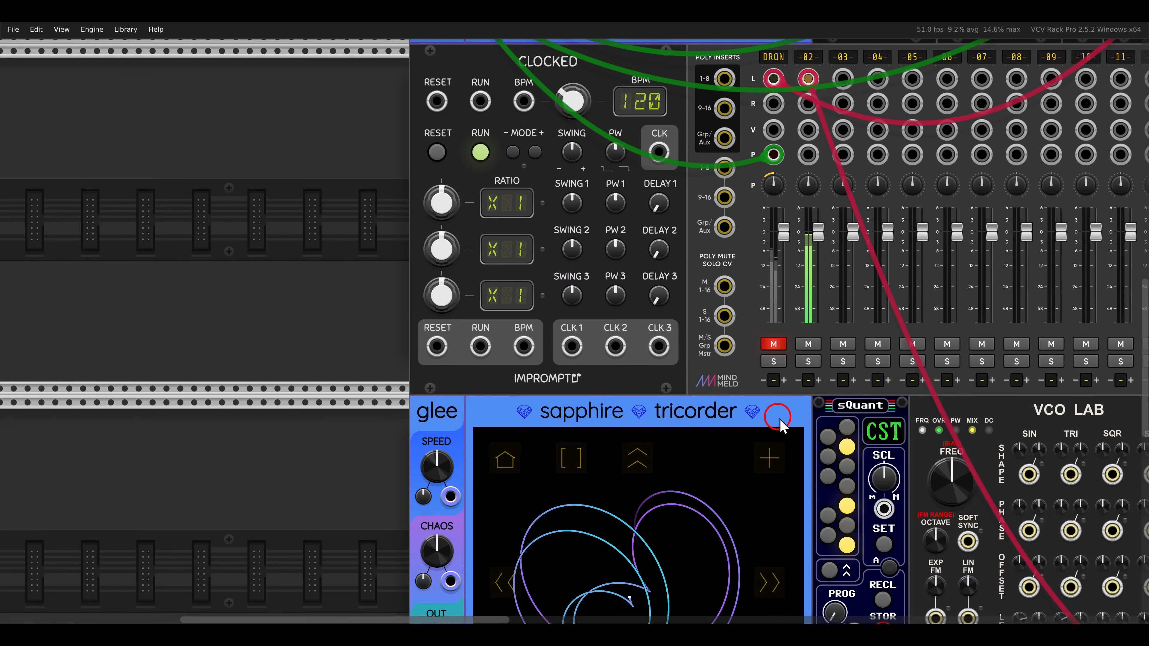
pyautogui.moveTo(580, 120); pyautogui.dragTo(580, 130)
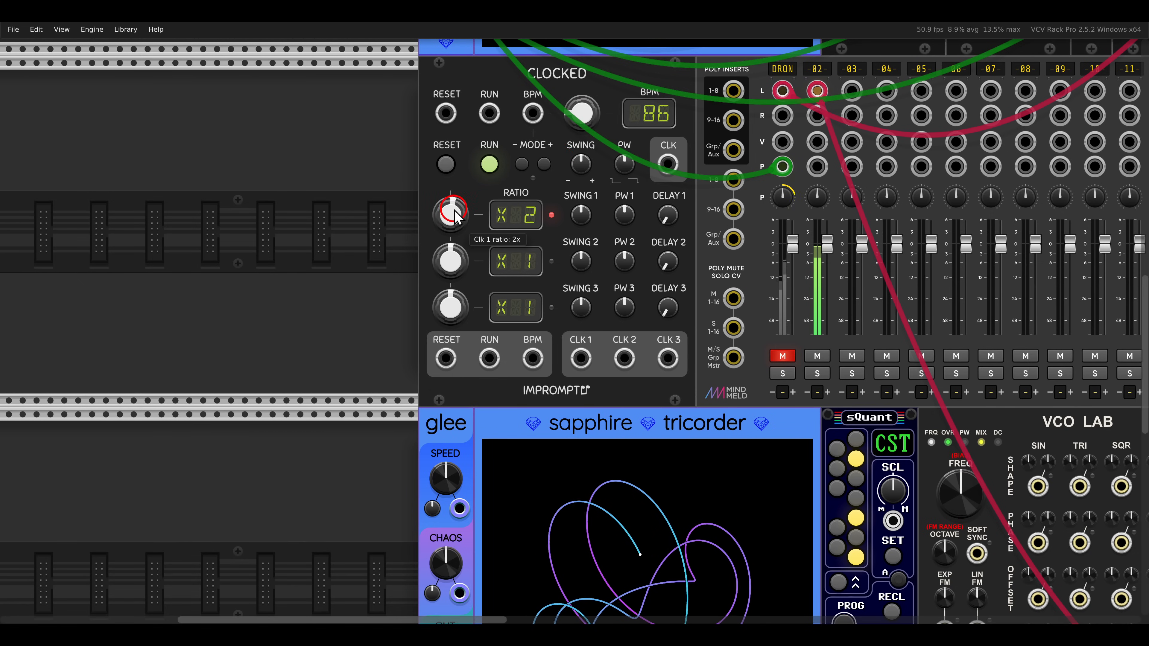
pyautogui.moveTo(644, 148); pyautogui.dragTo(694, 199)
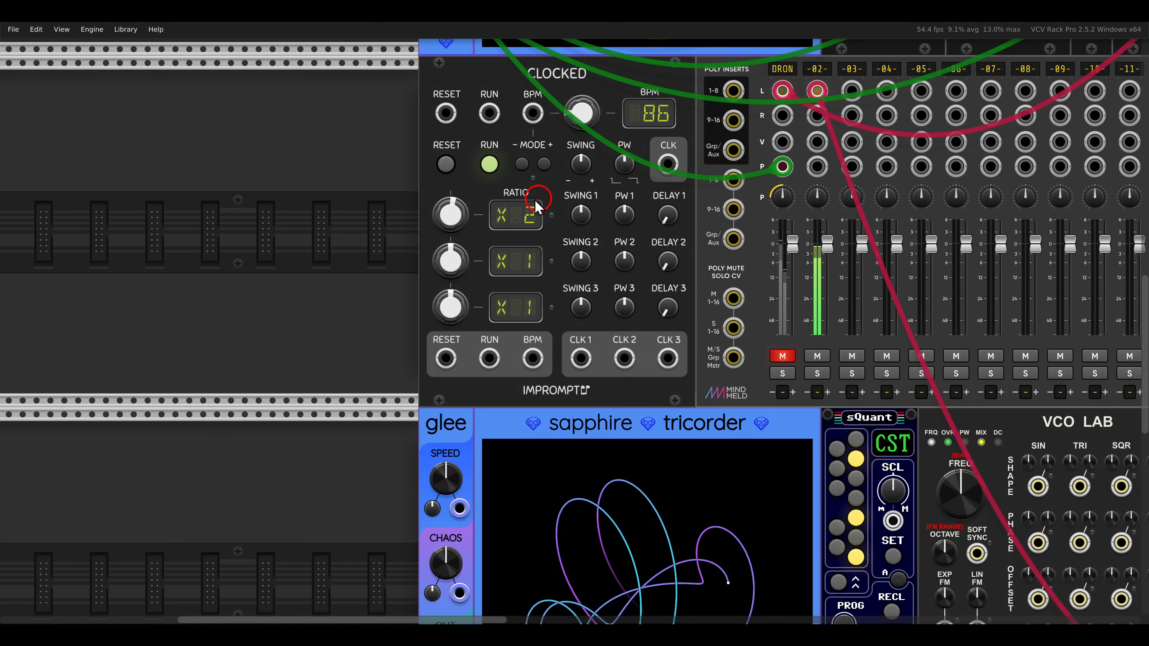
pyautogui.moveTo(540, 233); pyautogui.dragTo(555, 247)
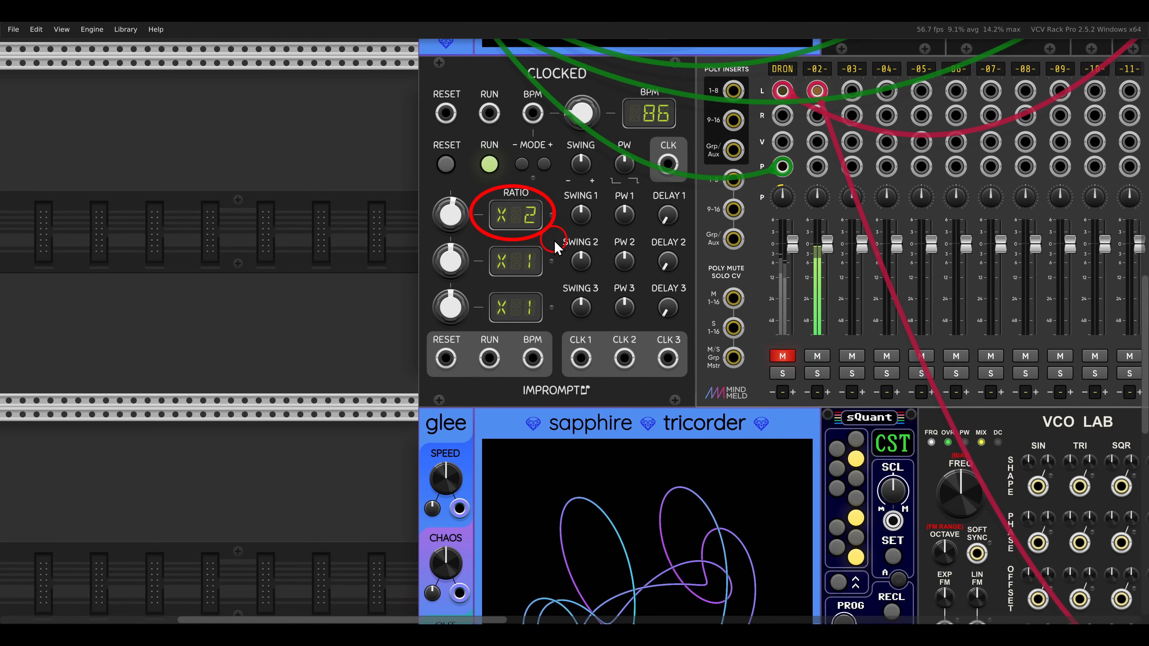
# Step: Patch Clocked's CLK 1 output to sQuant's TRG input
pyautogui.scroll(-3, 575, 249)
pyautogui.hscroll(3, 574, 249)
pyautogui.moveTo(469, 281)
pyautogui.mouseDown()
pyautogui.moveTo(470, 301)
pyautogui.moveTo(707, 475)
pyautogui.moveTo(729, 460)
pyautogui.mouseUp()
pyautogui.scroll(-3, 714, 495)
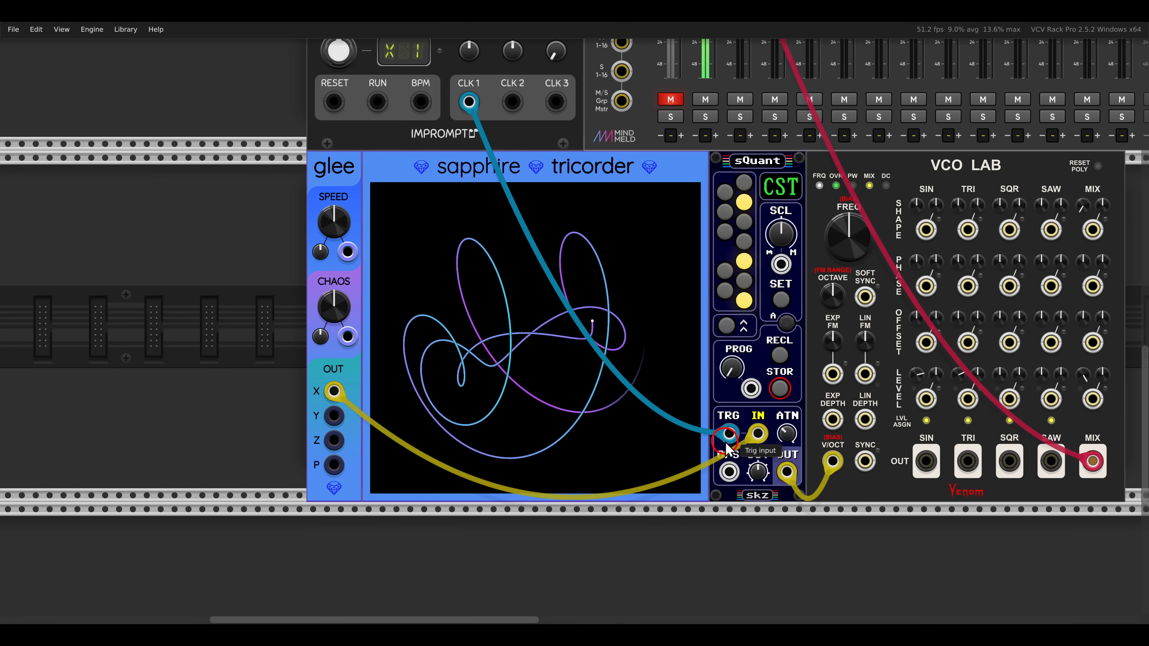
# Step: Turn down the SPEED knob of the Glee that drives sQuant
pyautogui.hscroll(2, 652, 398)
pyautogui.scroll(3, 656, 402)
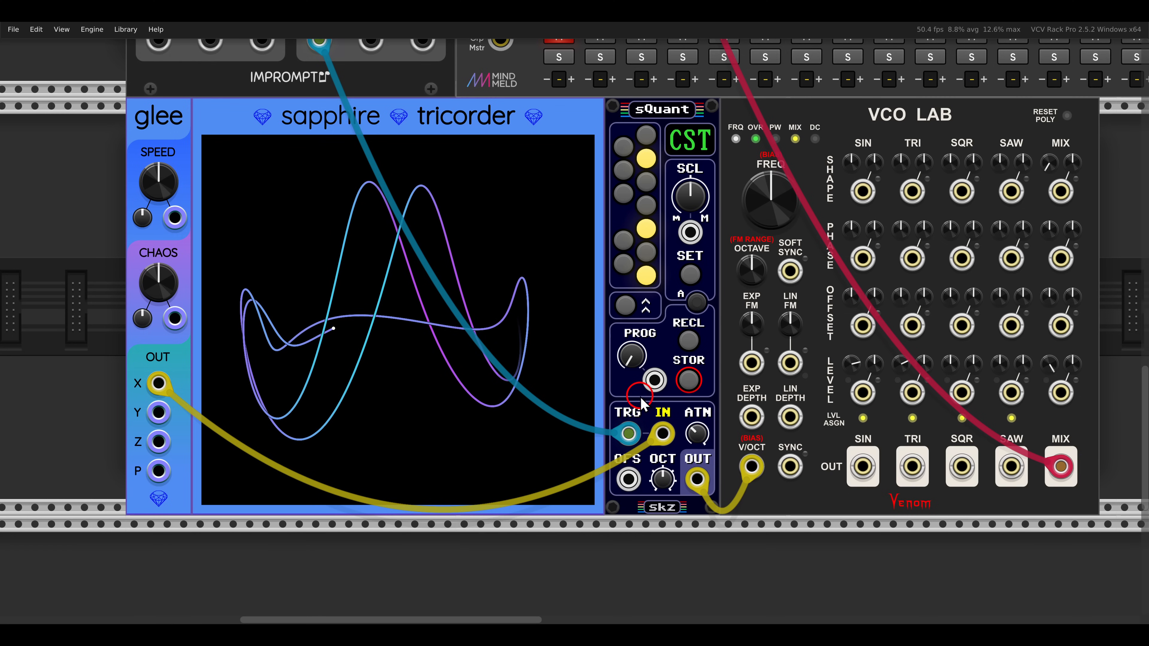
pyautogui.hscroll(-2, 641, 397)
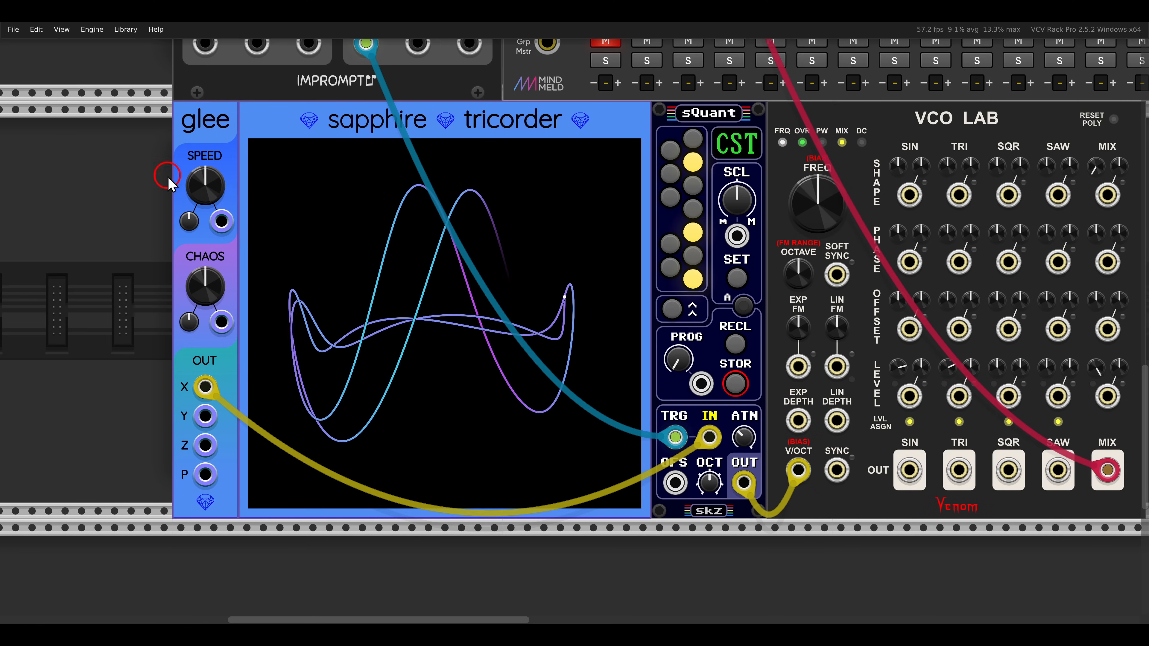
pyautogui.moveTo(207, 190); pyautogui.dragTo(206, 222)
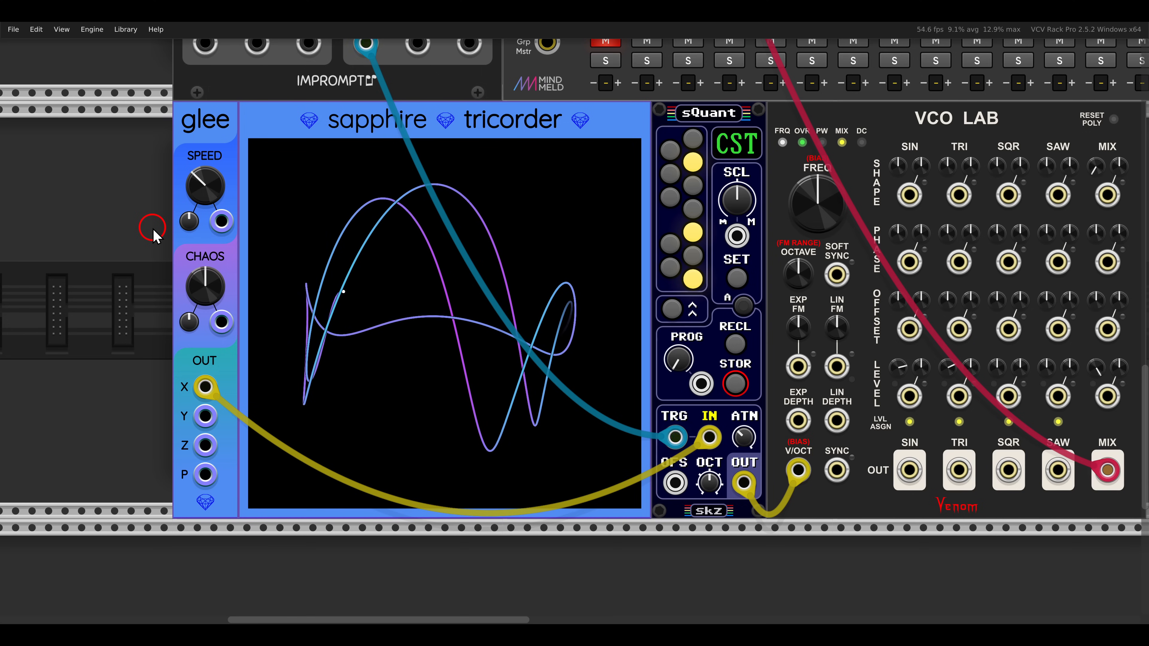
# Step: Patch Glee's Y output to VCO Lab's mix level input and raise that input's CV amount
pyautogui.moveTo(193, 411); pyautogui.dragTo(1068, 394)
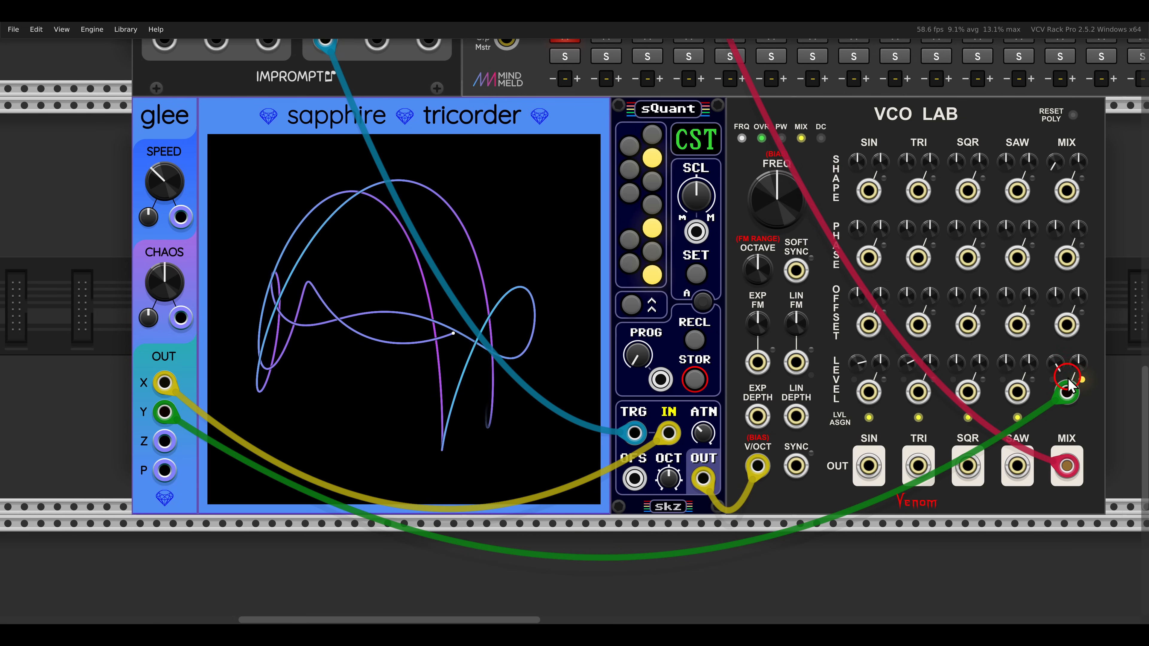
pyautogui.moveTo(1078, 367); pyautogui.dragTo(1016, 236)
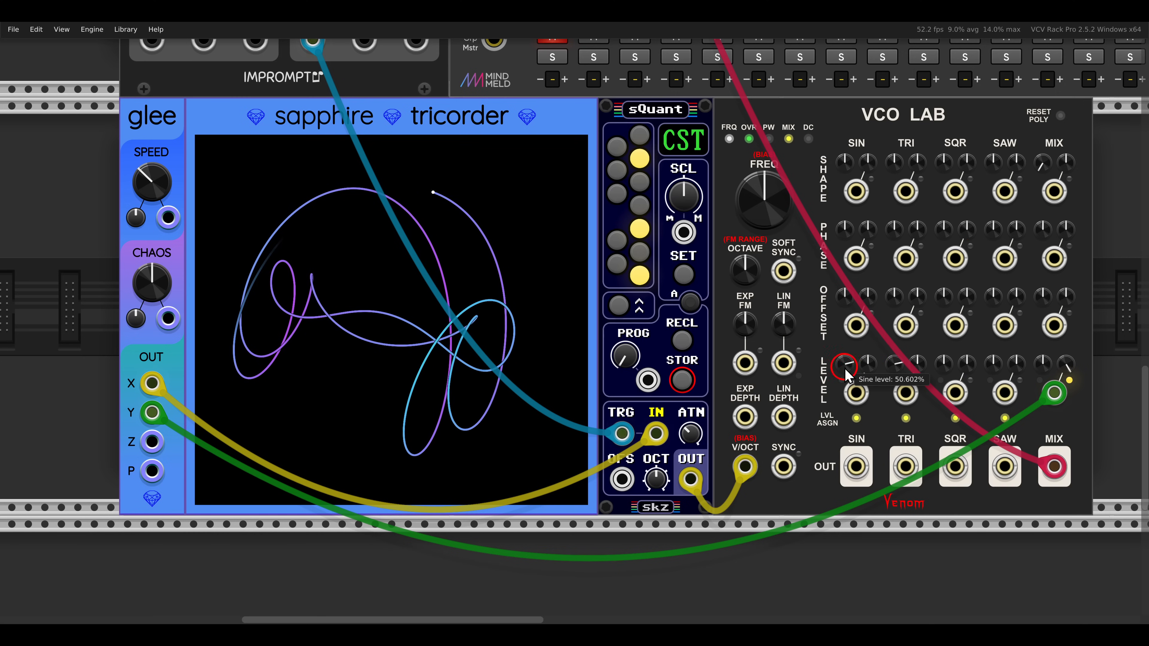
# Step: Patch Glee's Z output to VCO Lab's sine and triangle shape inputs and raise both shape CV amounts
pyautogui.moveTo(152, 441); pyautogui.dragTo(904, 197)
pyautogui.moveTo(866, 164); pyautogui.dragTo(892, 263)
pyautogui.moveTo(917, 166); pyautogui.dragTo(865, 39)
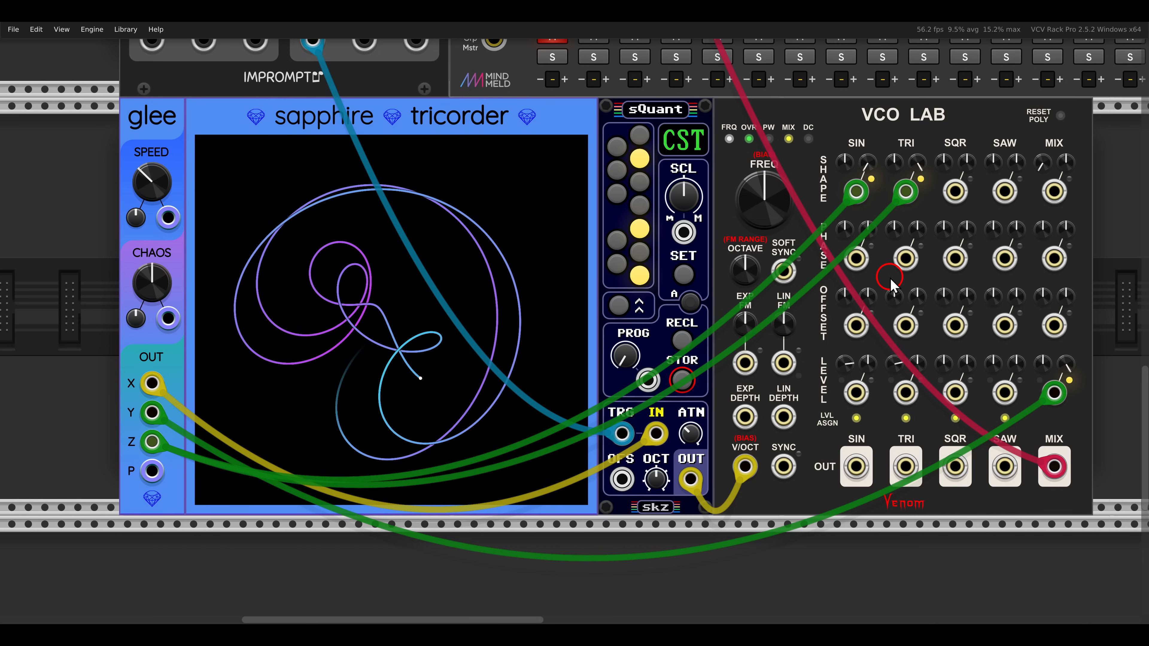
# Step: Add a second Glee module directly beside VCO Lab
pyautogui.moveTo(891, 283); pyautogui.dragTo(621, 286)
pyautogui.rightClick(834, 246)
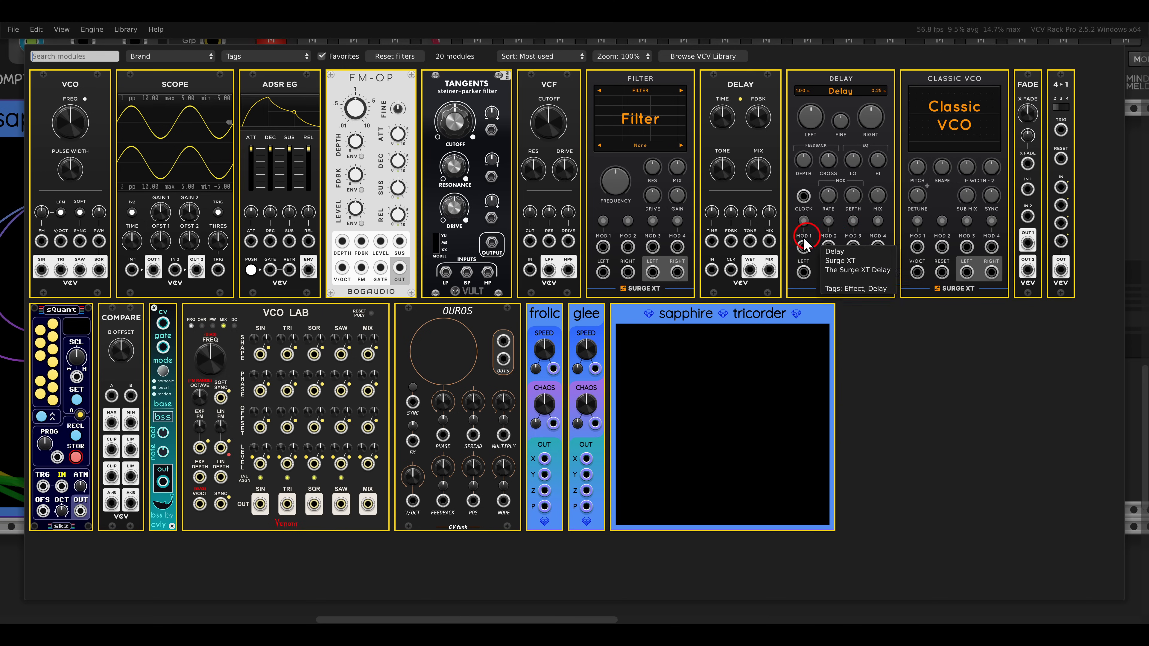
pyautogui.click(577, 320)
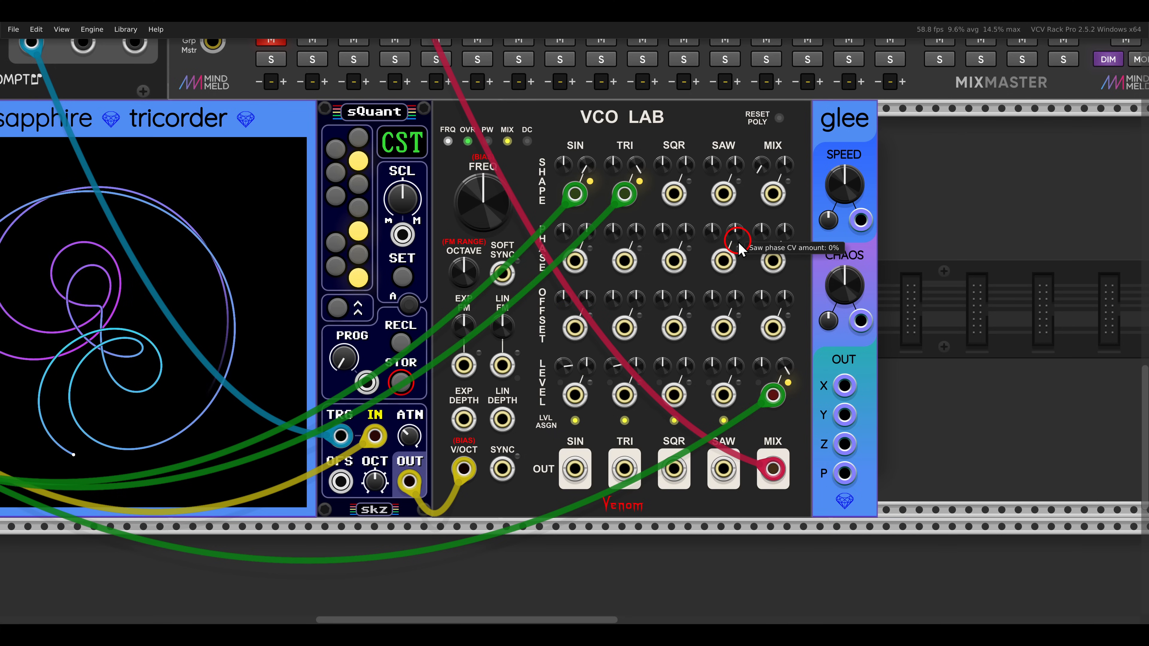
# Step: Patch the second Glee's X output to VCO Lab's sine phase input and its Y output to the triangle phase input, raising both CV amounts
pyautogui.moveTo(734, 261); pyautogui.dragTo(756, 258)
pyautogui.moveTo(866, 384); pyautogui.dragTo(583, 162)
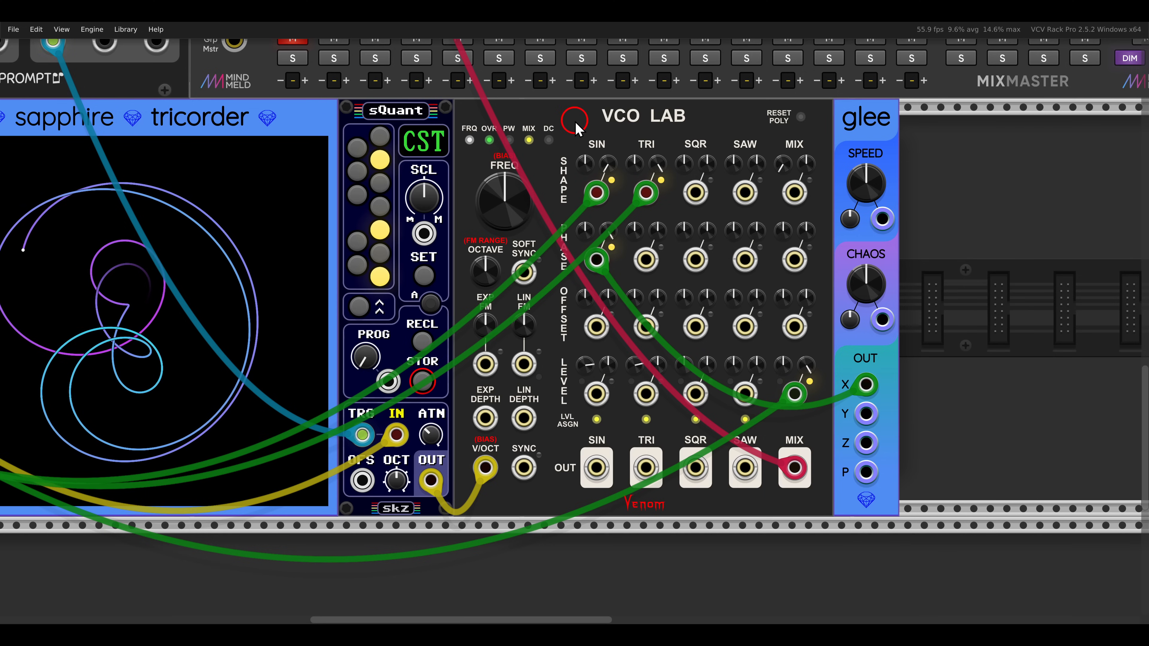
pyautogui.moveTo(866, 413); pyautogui.dragTo(634, 112)
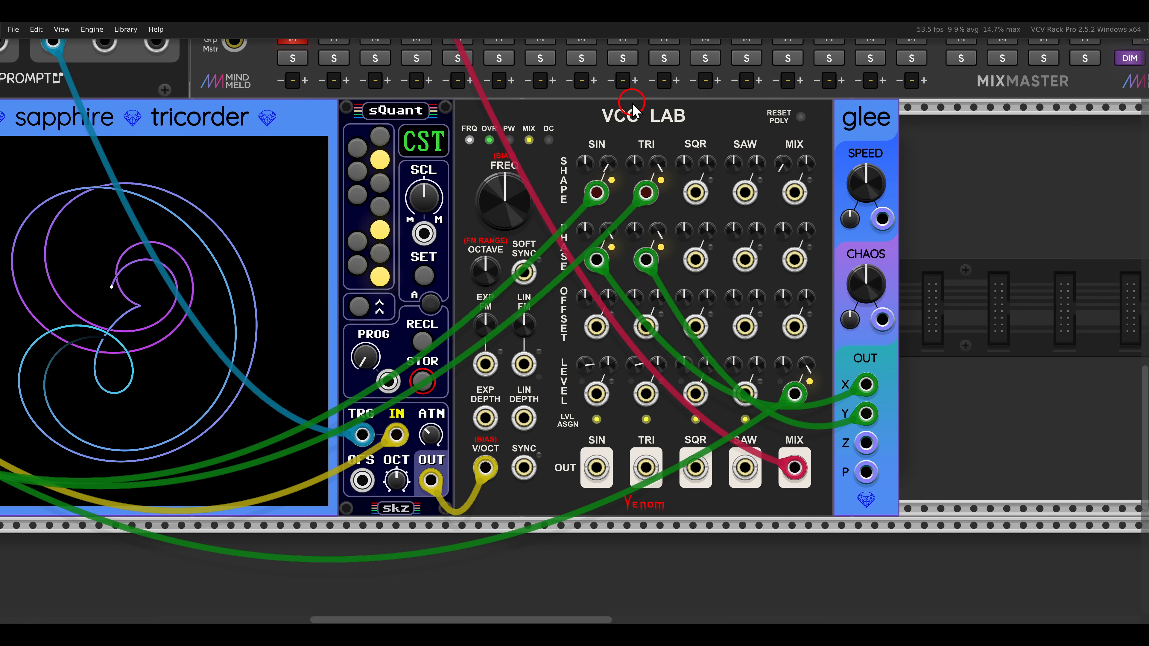
# Step: Lower the second Glee's speed slightly and turn its chaos up
pyautogui.moveTo(862, 283); pyautogui.dragTo(864, 197)
pyautogui.click(954, 224)
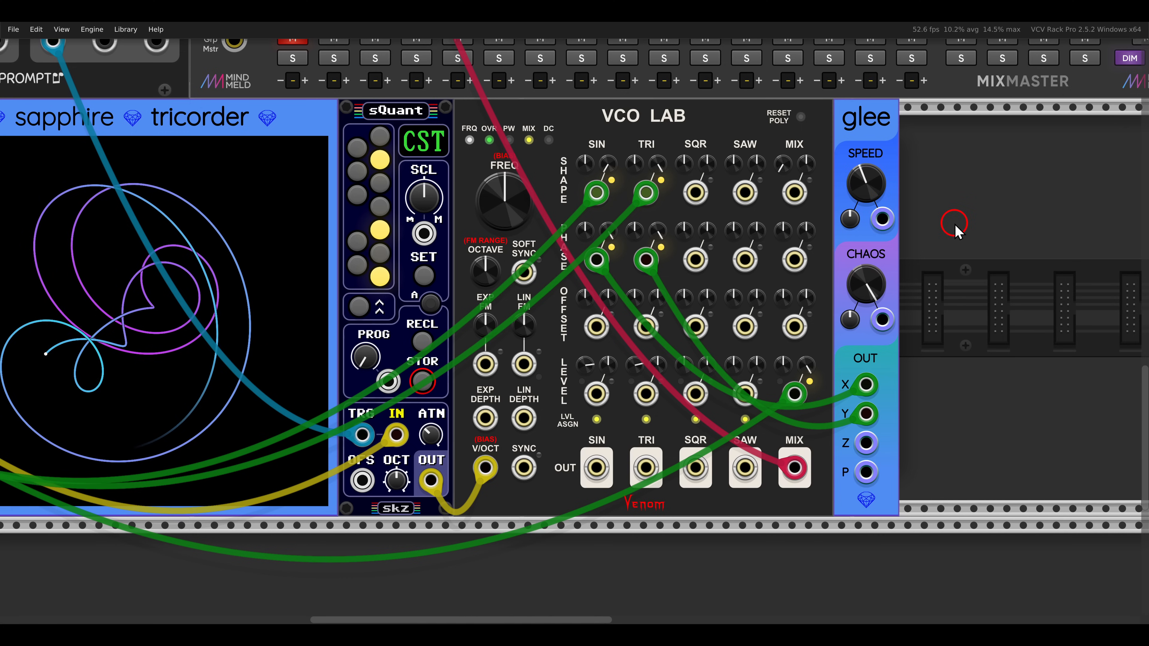
# Step: Bring up VCO Lab's saw level and modulate it from the second Glee's Z output with a raised CV amount
pyautogui.moveTo(936, 235); pyautogui.dragTo(953, 235)
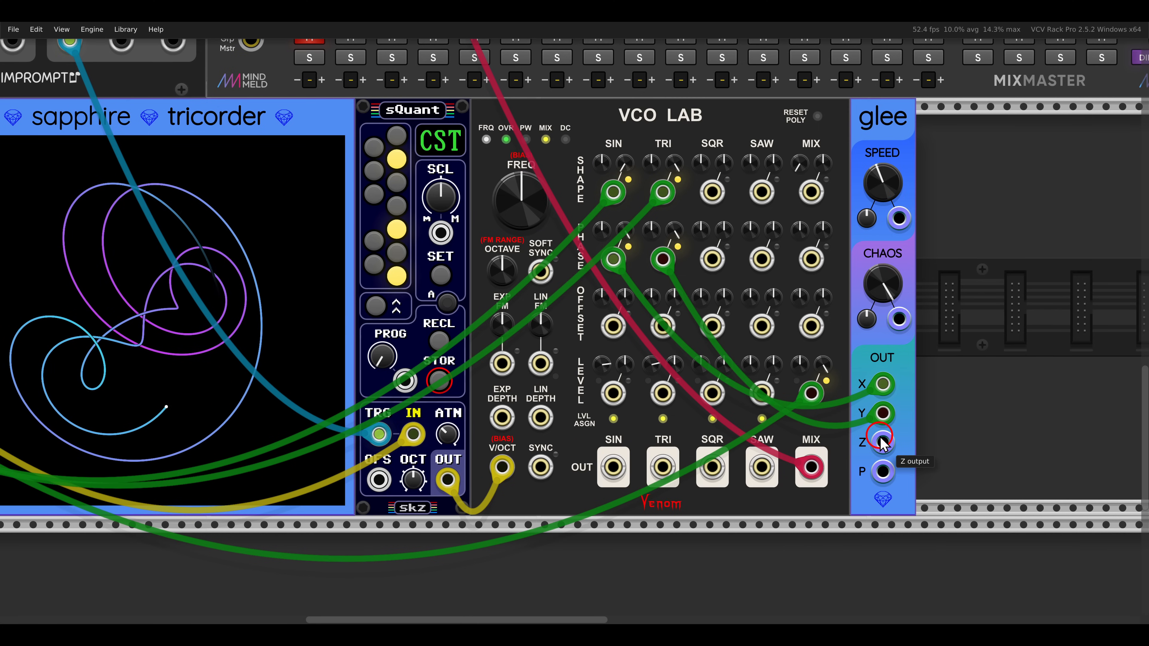
pyautogui.click(758, 367)
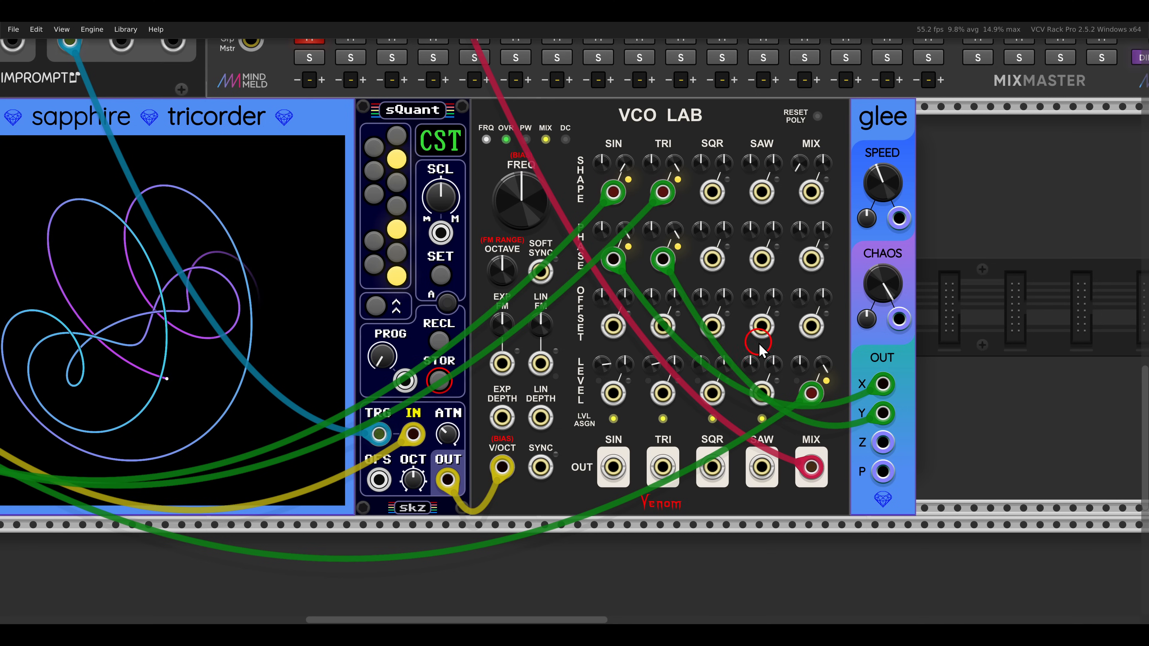
pyautogui.moveTo(763, 384)
pyautogui.mouseDown()
pyautogui.moveTo(795, 421)
pyautogui.moveTo(878, 441)
pyautogui.mouseUp()
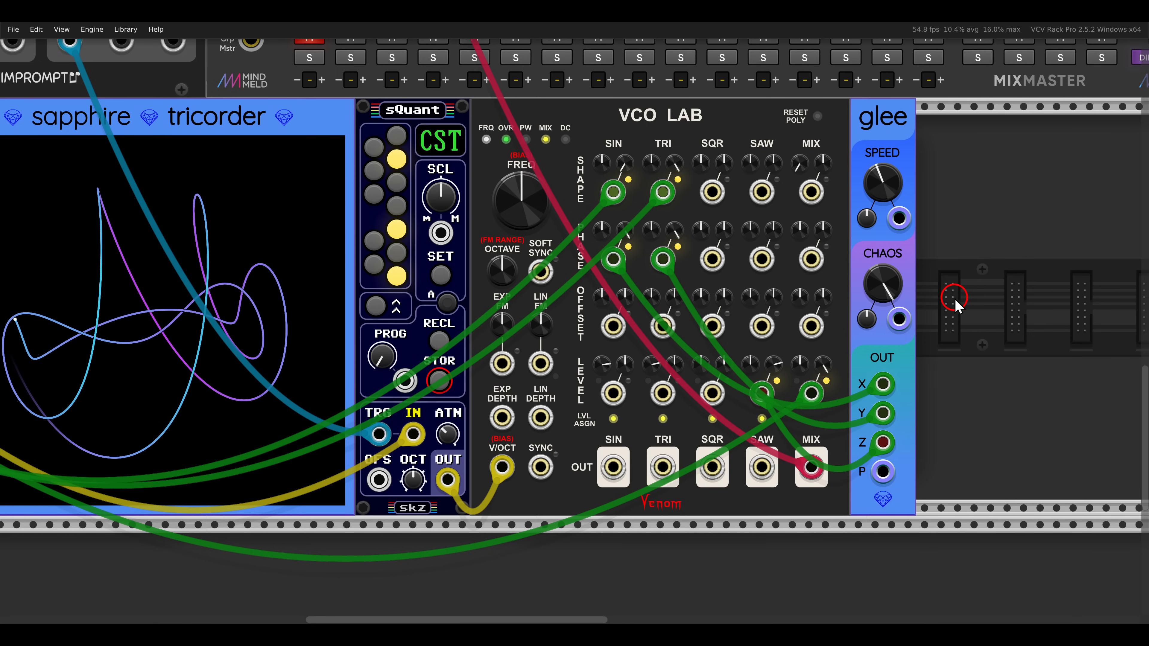
# Step: Add the Surge XT Delay module beside the second Glee
pyautogui.moveTo(955, 299); pyautogui.dragTo(736, 302)
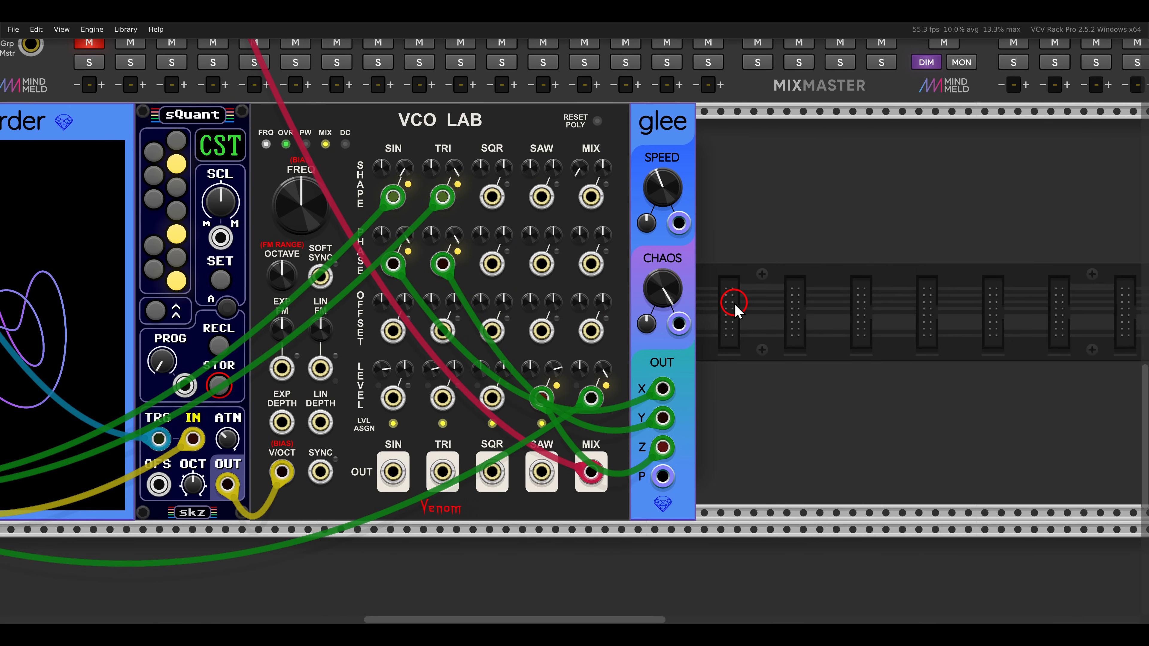
pyautogui.doubleClick(757, 290)
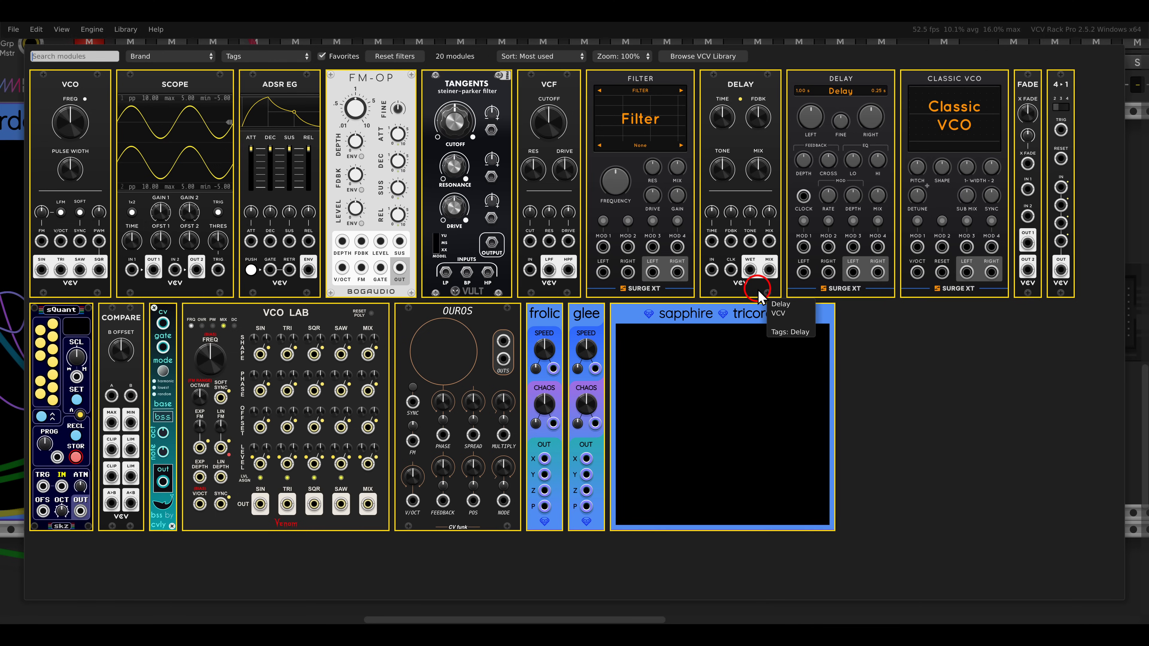
pyautogui.click(855, 145)
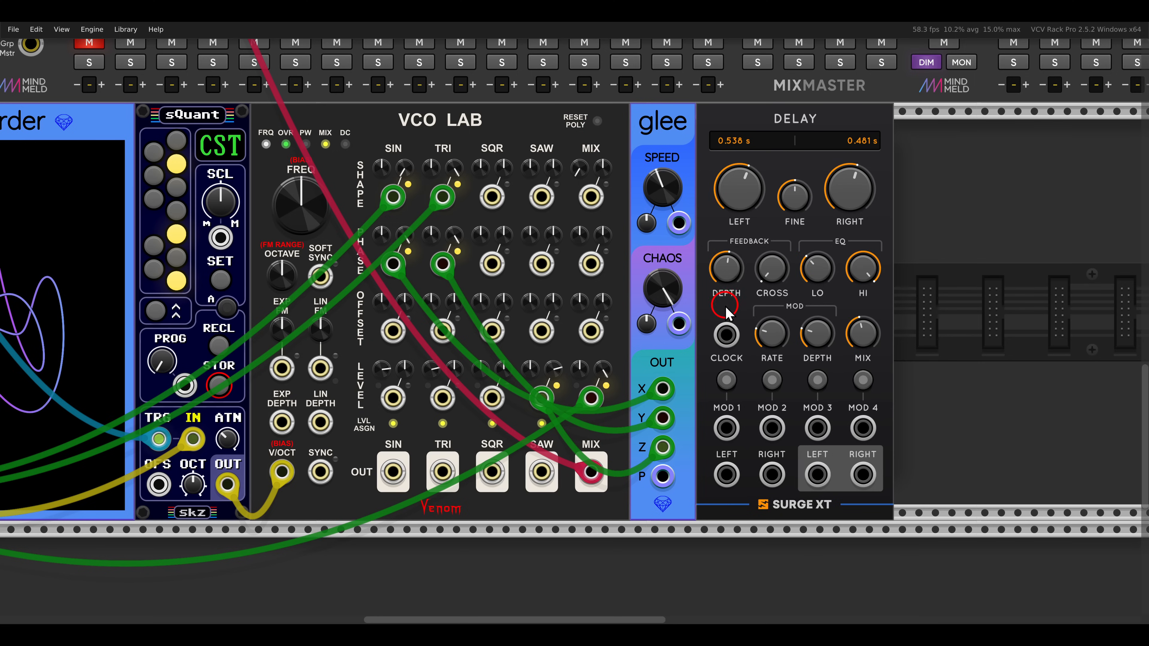
# Step: Route VCO Lab's MIX output into the Delay's left input and the Delay's left and right outputs to MixMaster channel 2
pyautogui.moveTo(592, 472); pyautogui.dragTo(727, 474)
pyautogui.scroll(-3, 724, 393)
pyautogui.moveTo(724, 342); pyautogui.dragTo(821, 469)
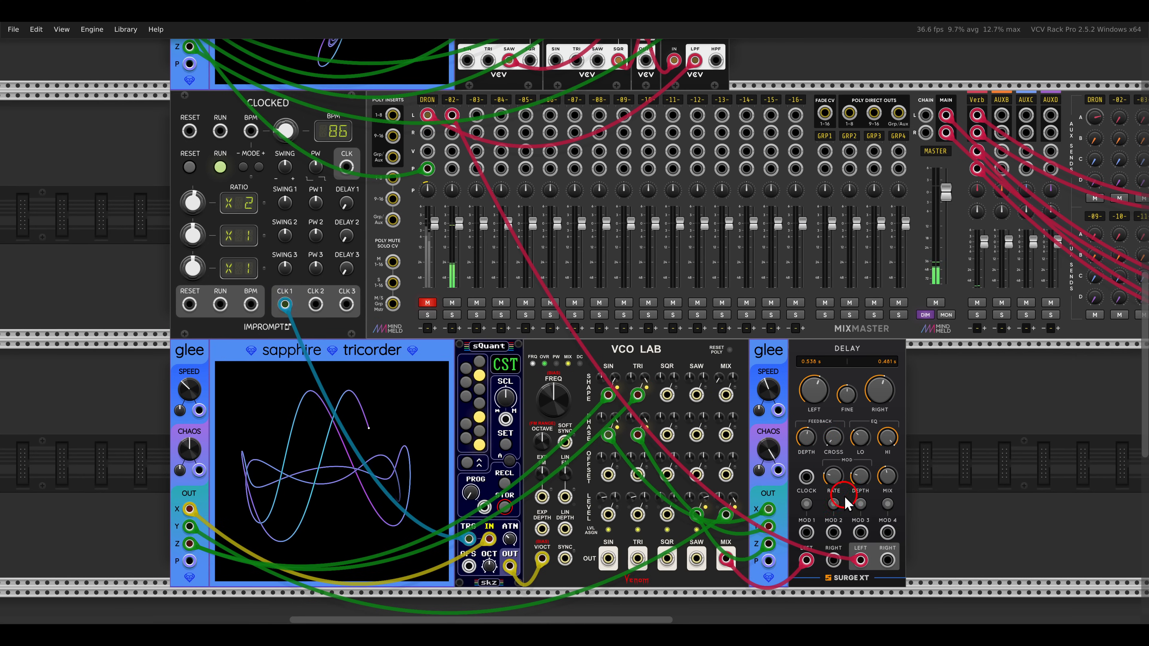
pyautogui.moveTo(887, 561); pyautogui.dragTo(451, 132)
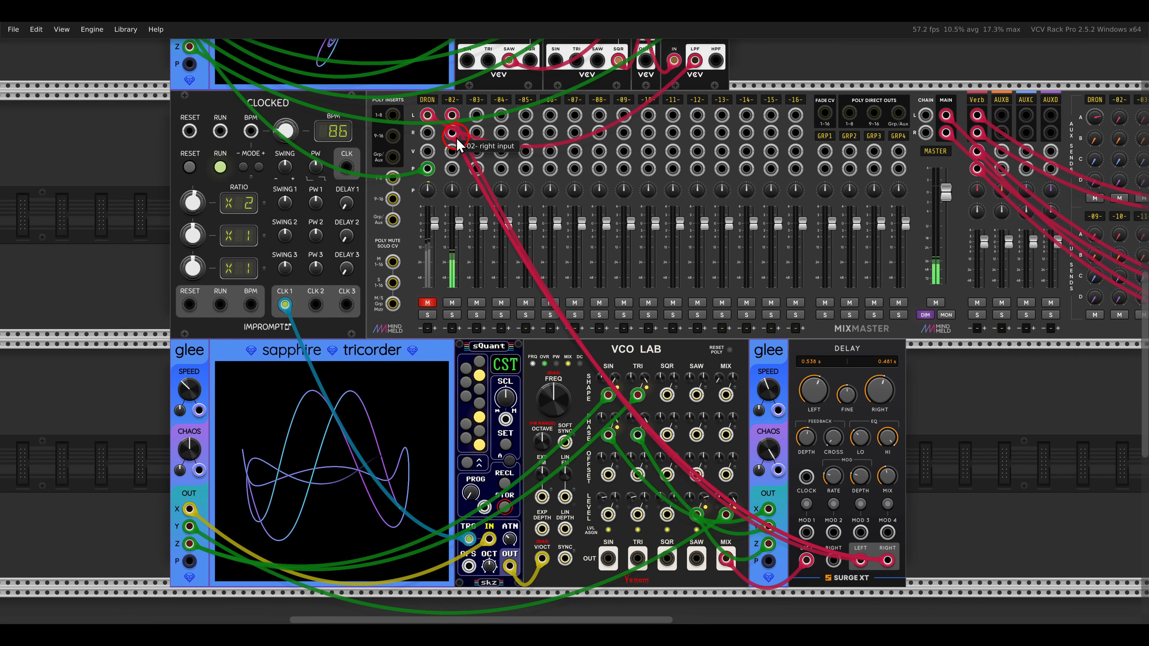
# Step: Patch Clocked's CLK output to the Delay's CLOCK input and set the Delay's feedback to about 75%
pyautogui.moveTo(806, 476); pyautogui.dragTo(347, 167)
pyautogui.scroll(-2, 826, 405)
pyautogui.hscroll(2, 826, 404)
pyautogui.scroll(3, 827, 409)
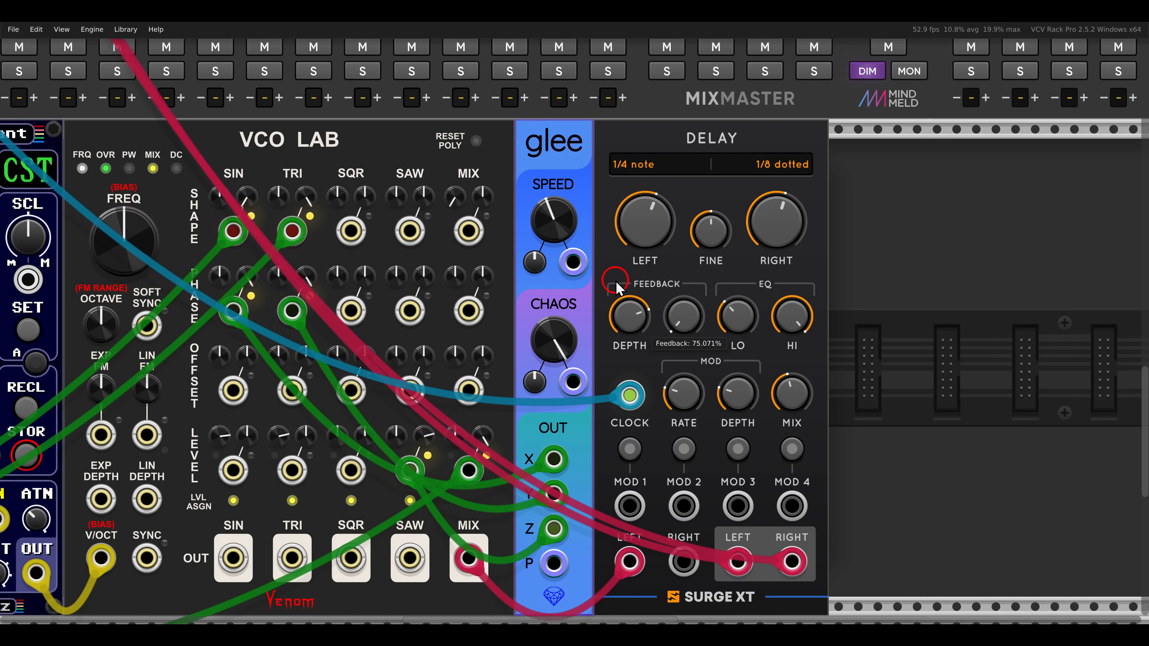
# Step: Adjust the Delay's modulation depth
pyautogui.moveTo(738, 394)
pyautogui.moveTo(737, 394); pyautogui.dragTo(692, 423)
pyautogui.scroll(-3, 670, 349)
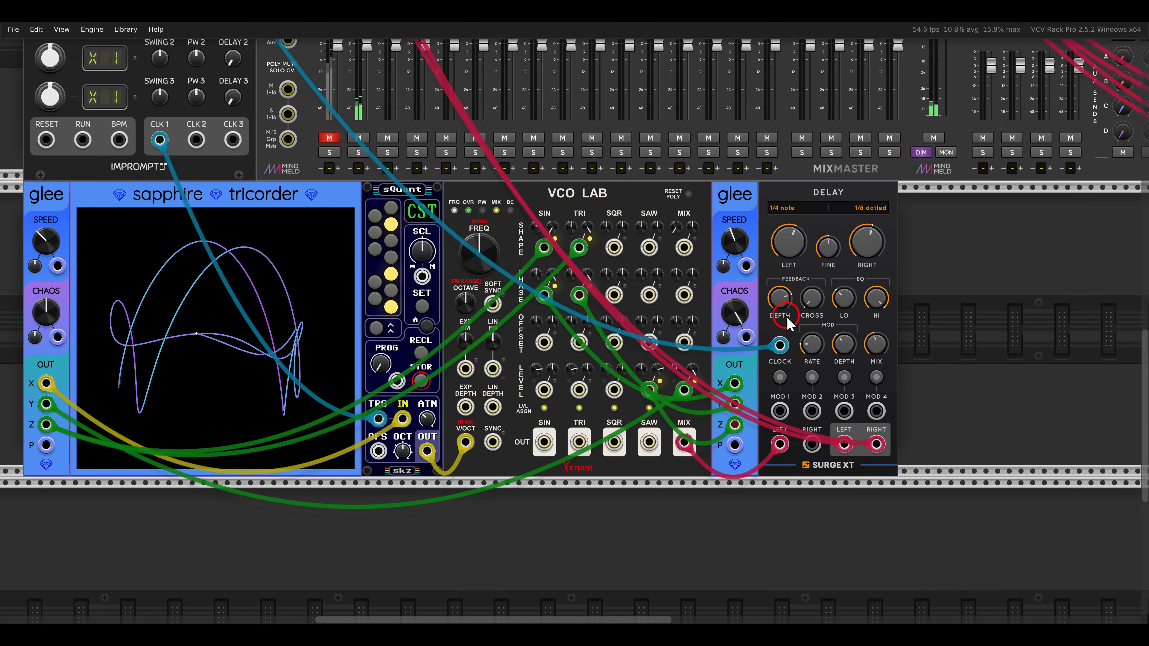
# Step: Raise channel 2's send A to the Verb aux on AuxSpander and rename the channel SEQ
pyautogui.moveTo(941, 263); pyautogui.dragTo(729, 458)
pyautogui.moveTo(924, 120); pyautogui.dragTo(911, 51)
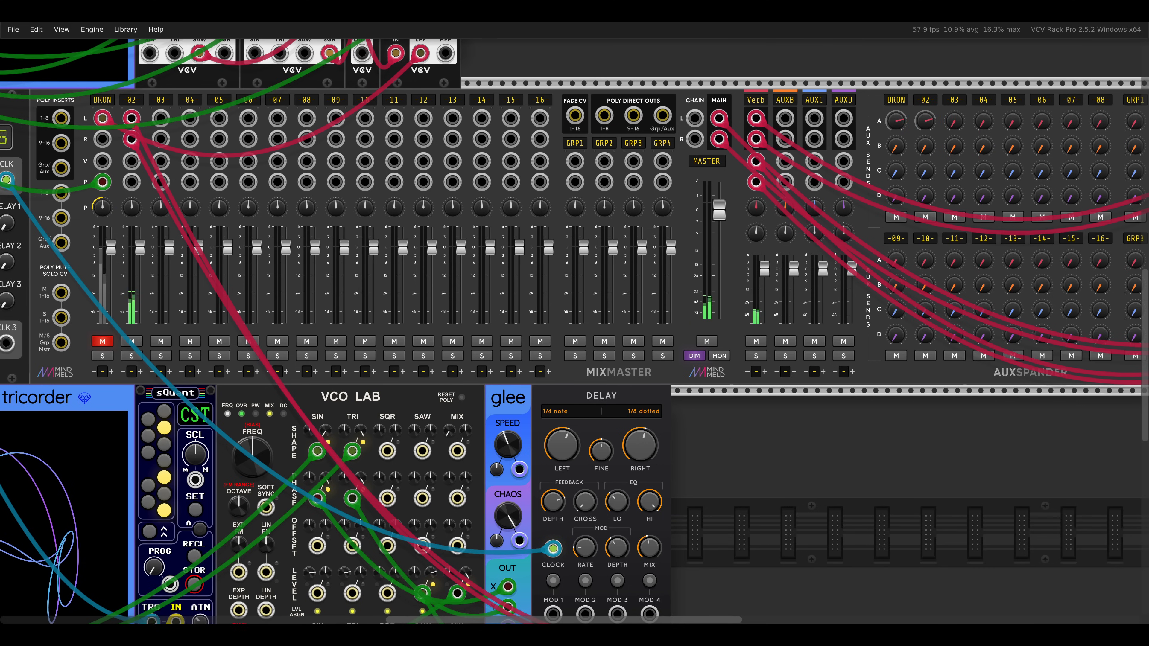
pyautogui.hscroll(-5, 646, 300)
pyautogui.click(445, 121)
pyautogui.write('SEQ')
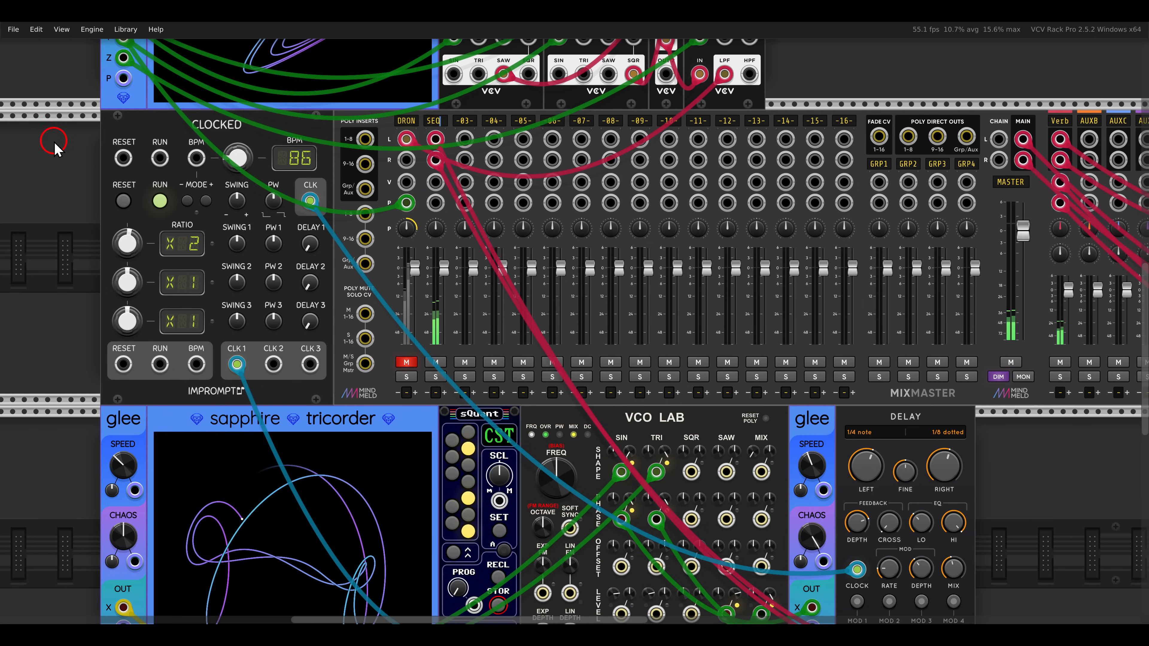
# Step: Unmute the DRON channel on MixMaster and trim its level in the channel settings
pyautogui.click(406, 362)
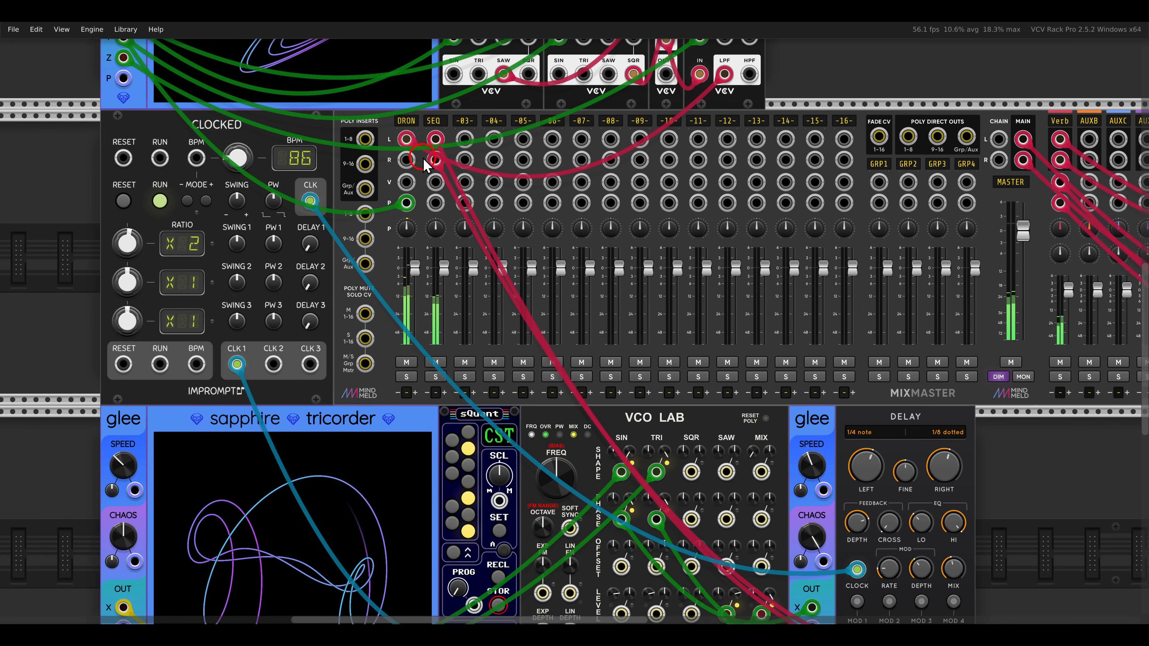
pyautogui.rightClick(403, 121)
pyautogui.moveTo(466, 151); pyautogui.dragTo(448, 151)
pyautogui.click(795, 85)
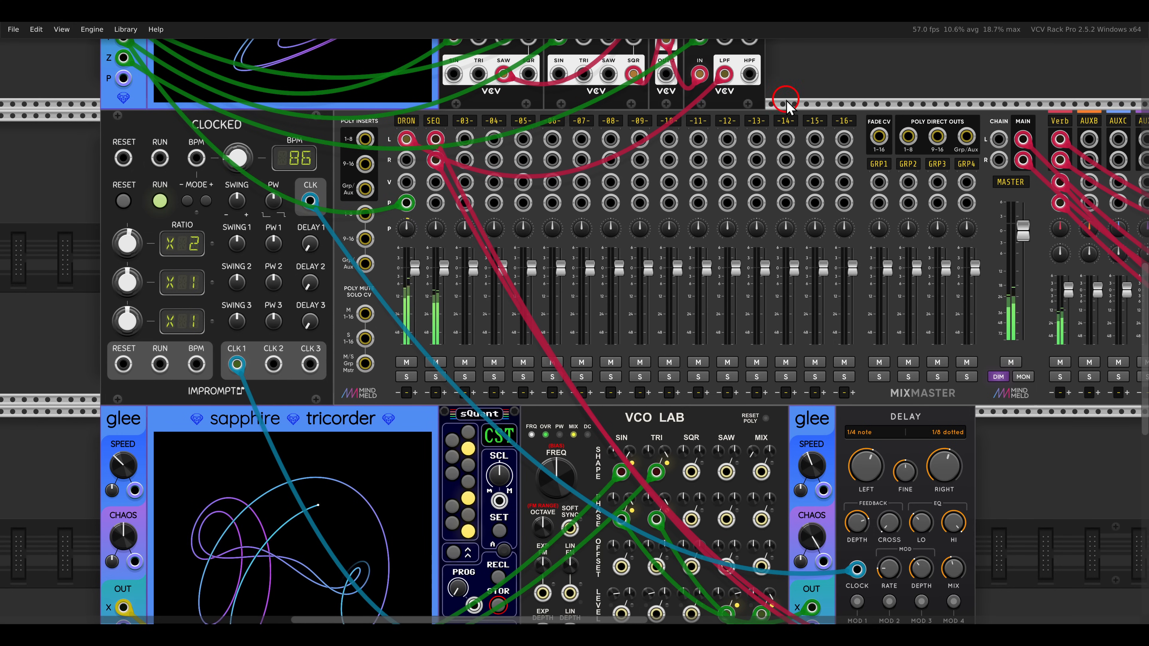
pyautogui.scroll(-2, 722, 319)
pyautogui.moveTo(723, 340); pyautogui.dragTo(715, 260)
pyautogui.scroll(1, 662, 358)
pyautogui.moveTo(649, 240); pyautogui.dragTo(685, 240)
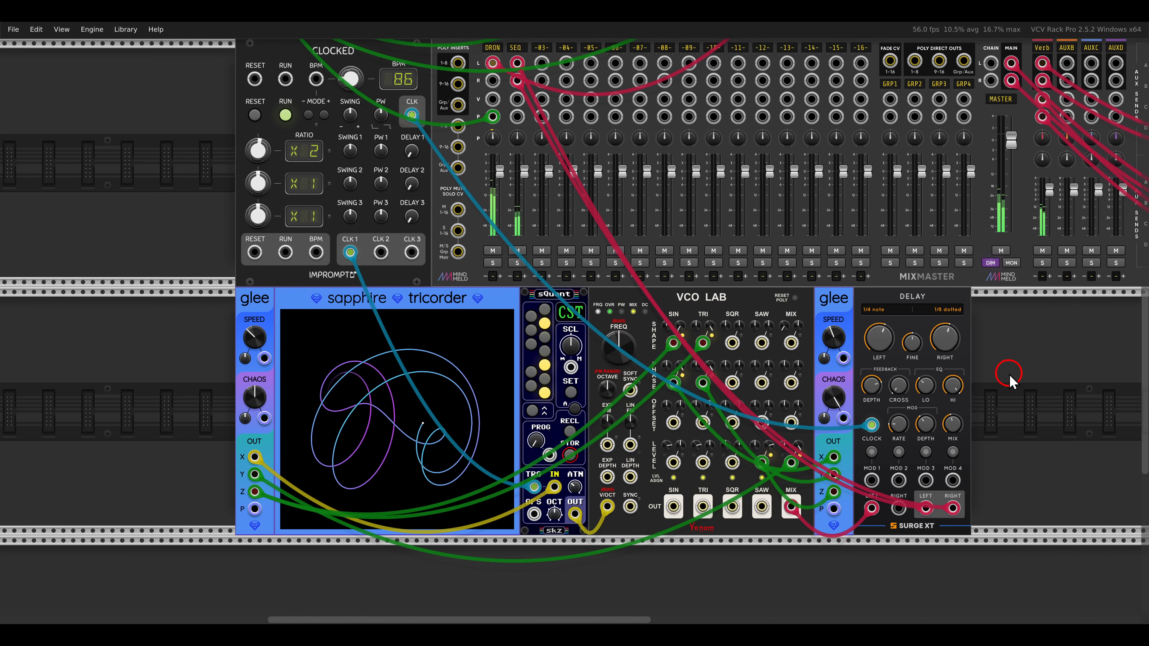
pyautogui.moveTo(993, 367); pyautogui.dragTo(1055, 335)
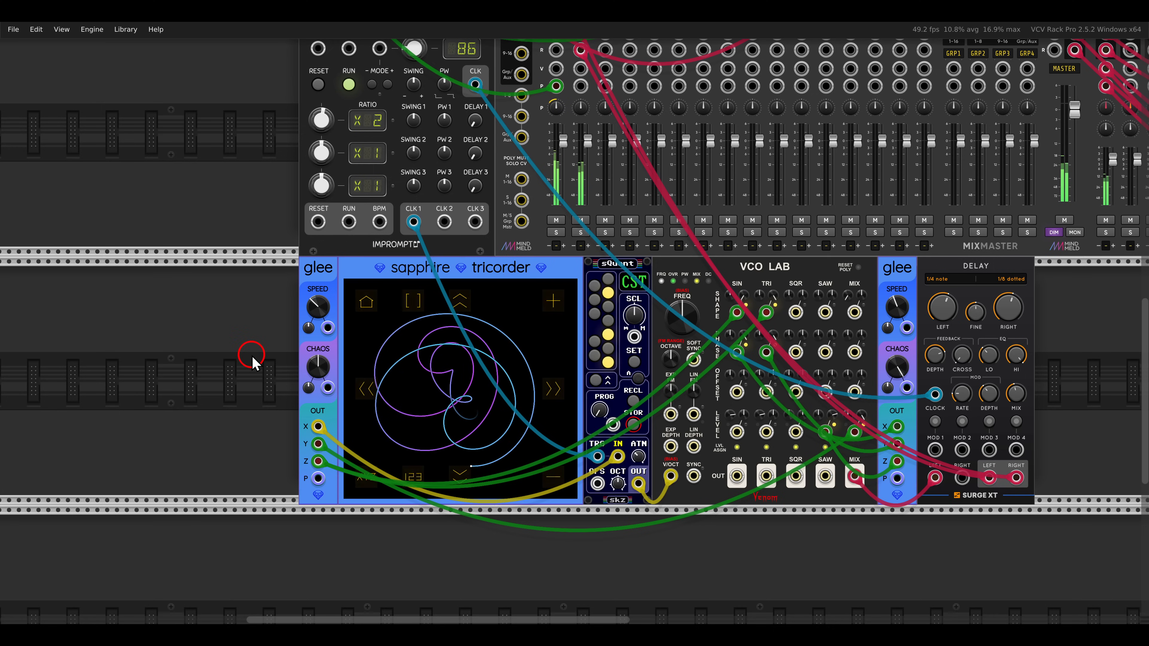
# Step: Patch an output of the first Glee to Frolic's SPEED CV input
pyautogui.moveTo(250, 356); pyautogui.dragTo(312, 385)
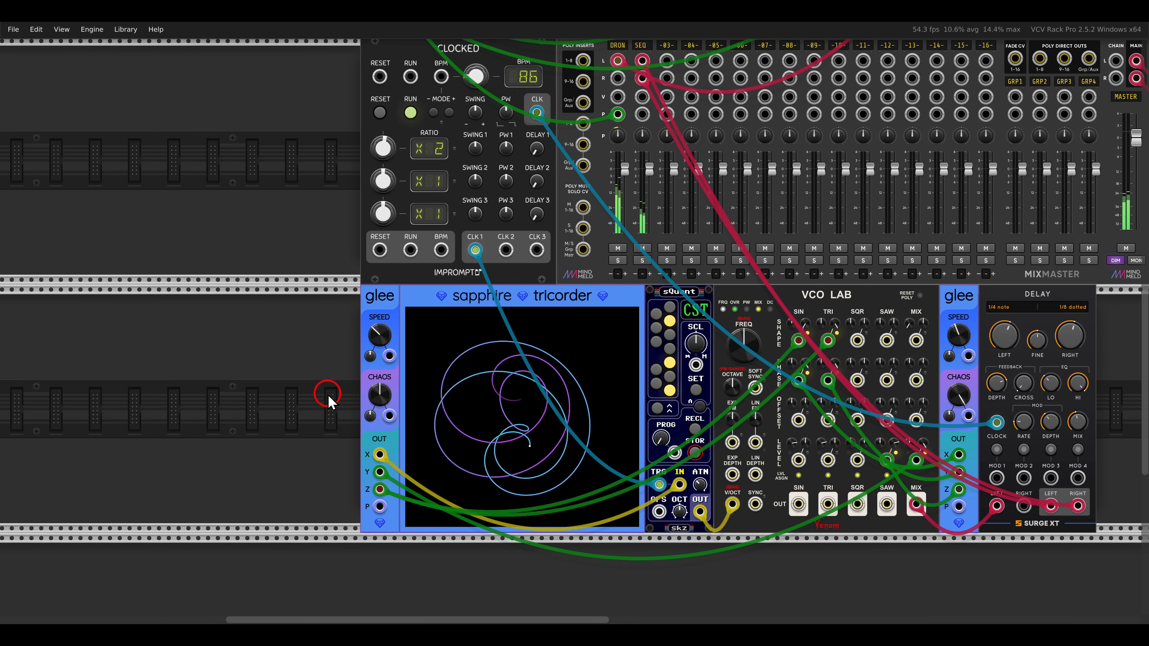
pyautogui.scroll(5, 328, 401)
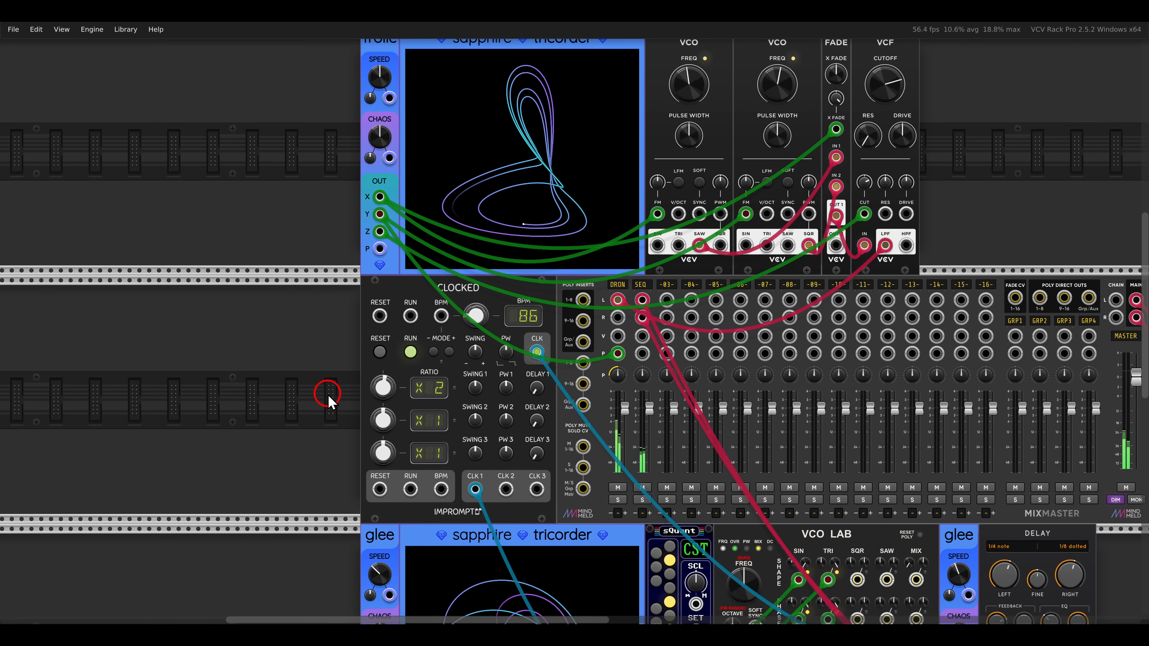
pyautogui.moveTo(388, 101); pyautogui.dragTo(370, 520)
pyautogui.scroll(6, 334, 372)
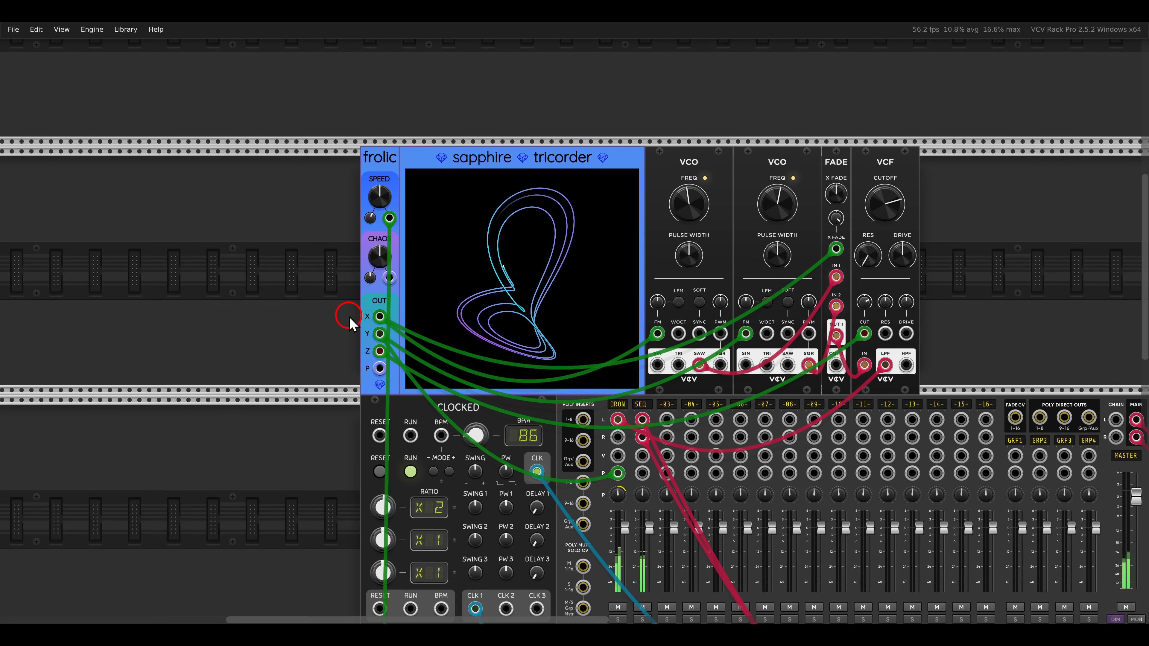
# Step: Examine the second Glee between VCO Lab and Delay, including its polyphonic output
pyautogui.scroll(-10, 348, 326)
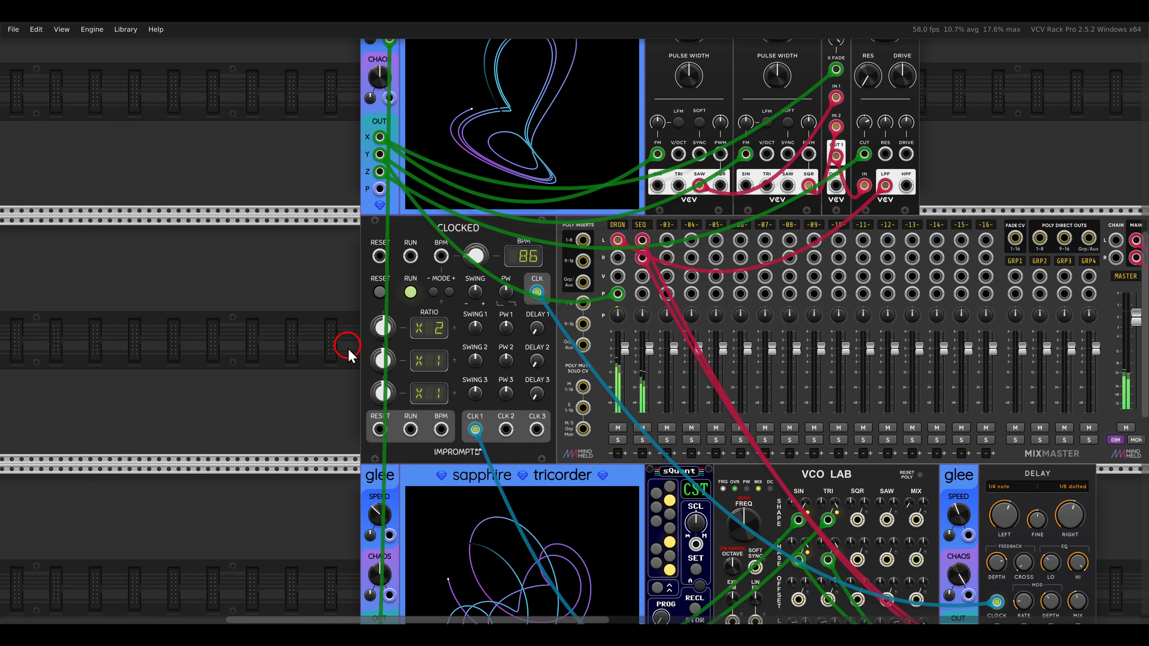
pyautogui.hscroll(6, 387, 489)
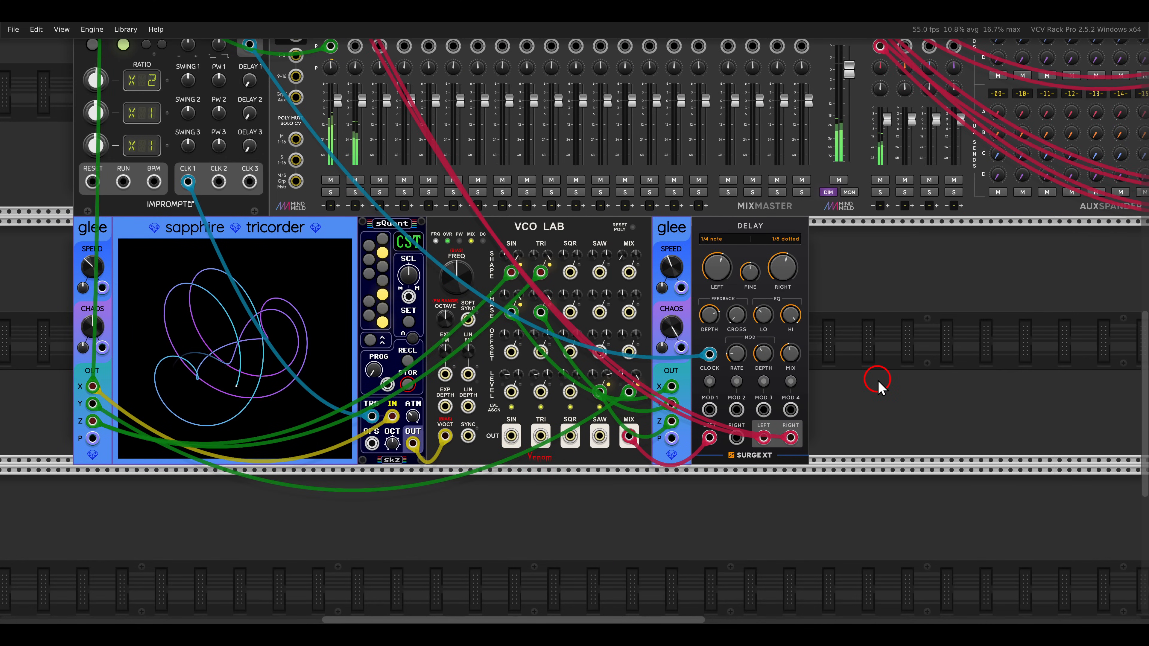
pyautogui.scroll(3, 877, 380)
pyautogui.scroll(3, 785, 369)
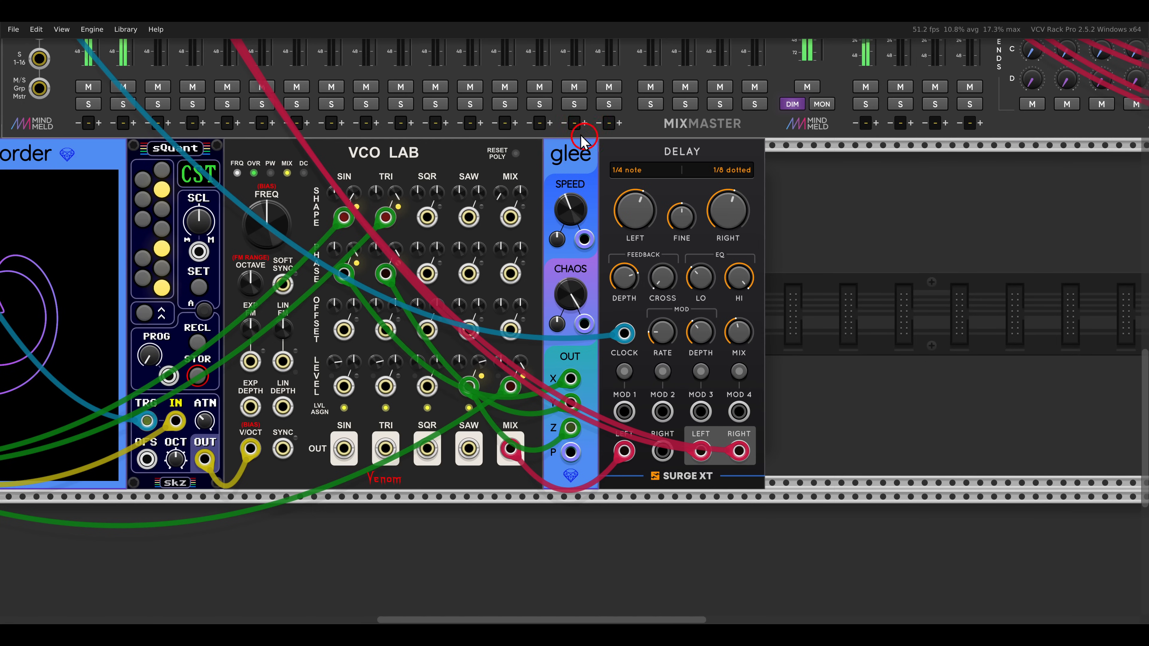
pyautogui.moveTo(536, 132); pyautogui.dragTo(603, 186)
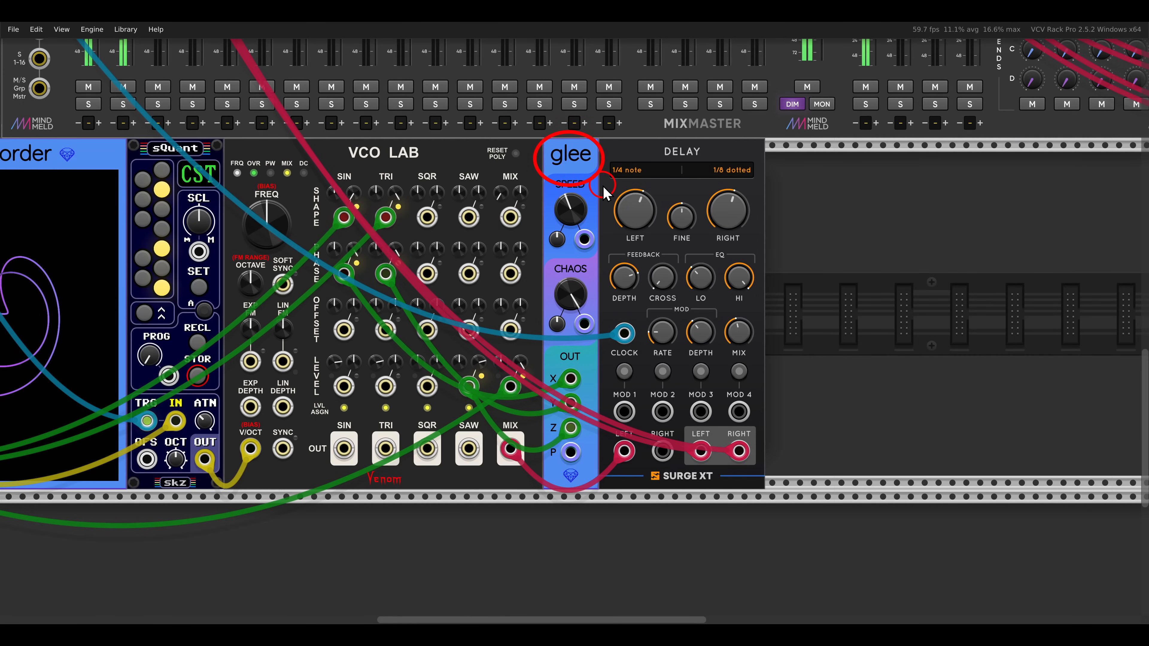
pyautogui.moveTo(538, 437); pyautogui.dragTo(598, 482)
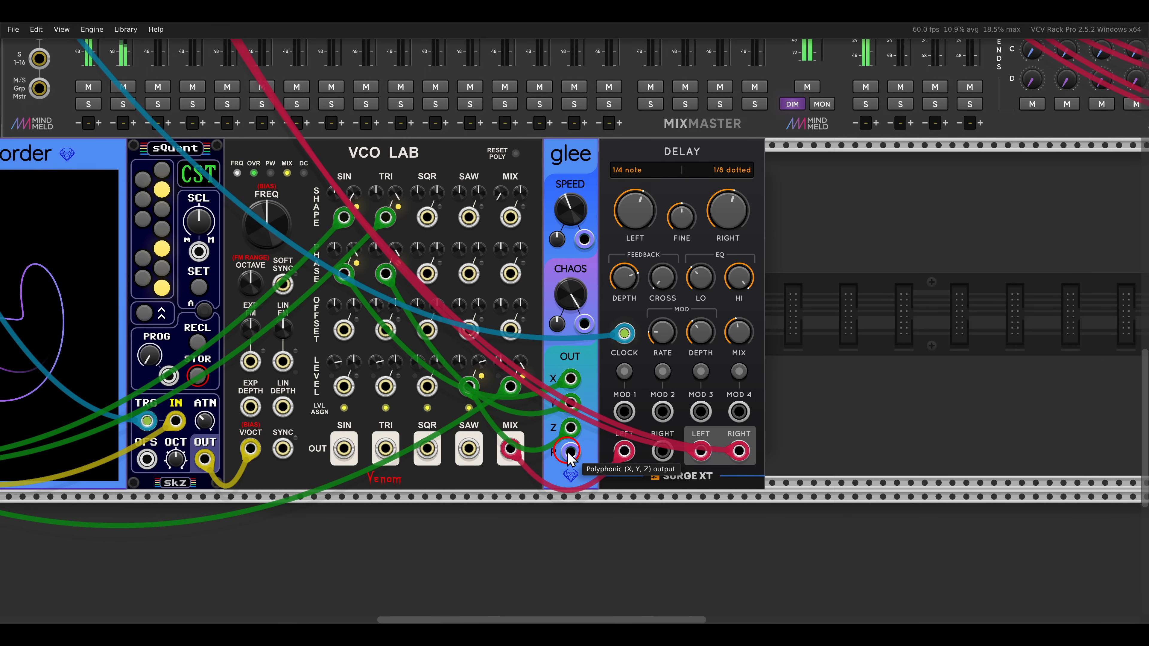
pyautogui.click(1014, 420)
pyautogui.click(931, 329)
# Step: Duplicate the sQuant module and place the copy beyond Delay, leaving a gap between them
pyautogui.click(181, 159)
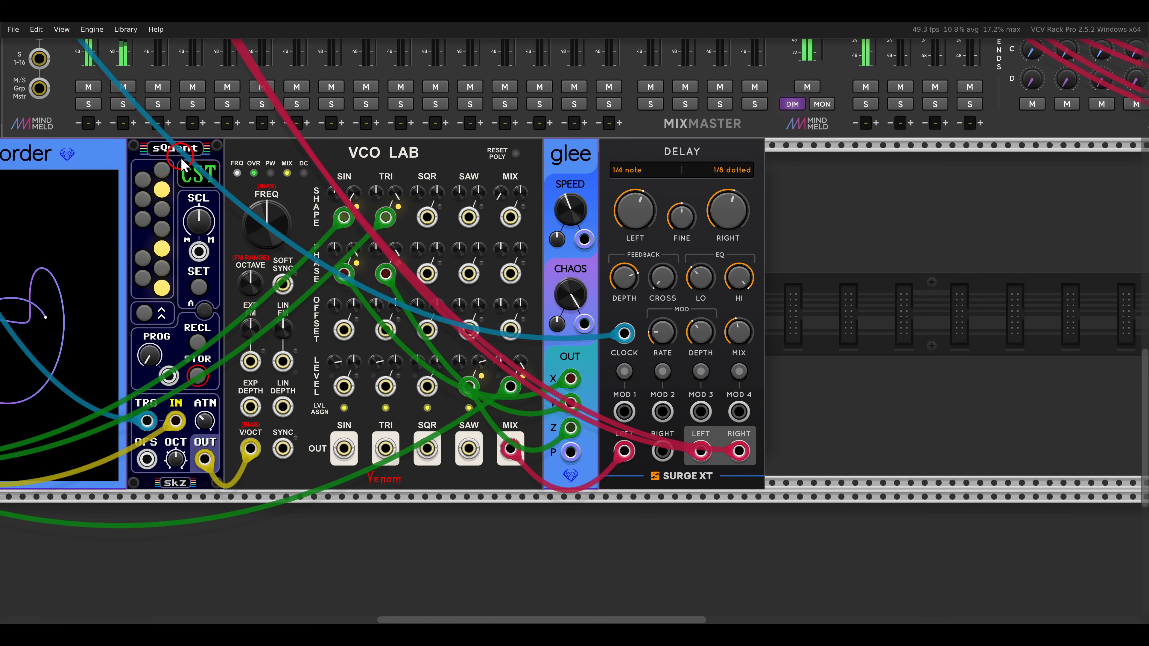
pyautogui.hotkey('ctrl', 'd')
pyautogui.moveTo(959, 240); pyautogui.dragTo(811, 219)
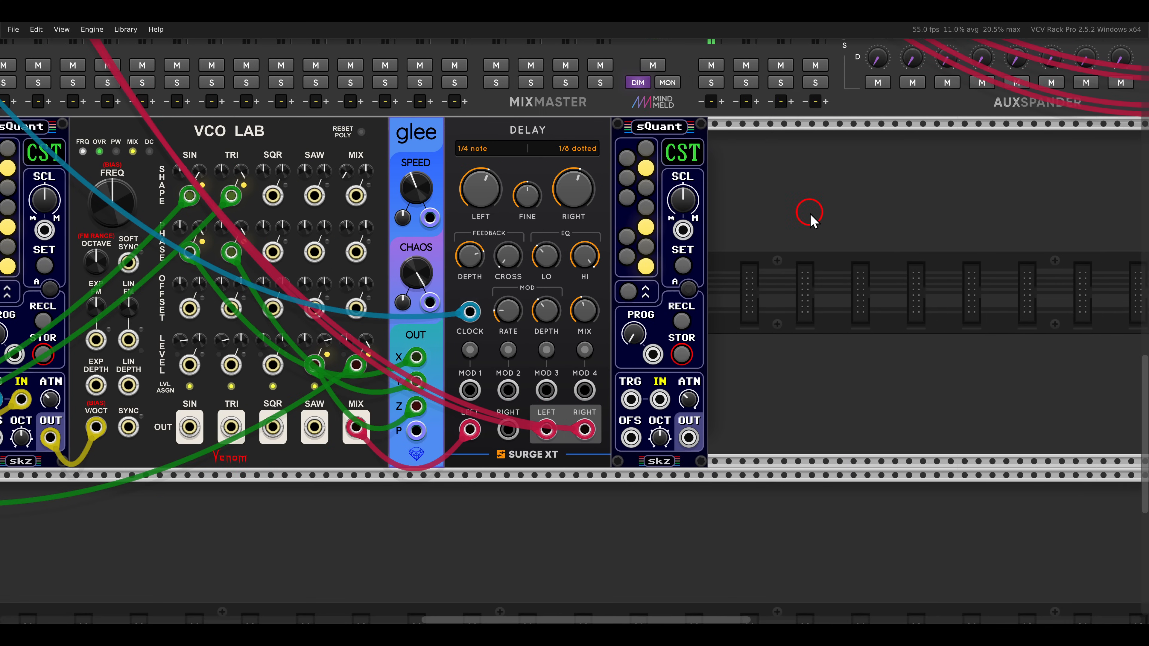
pyautogui.moveTo(645, 128); pyautogui.dragTo(717, 141)
pyautogui.moveTo(839, 198); pyautogui.dragTo(710, 200)
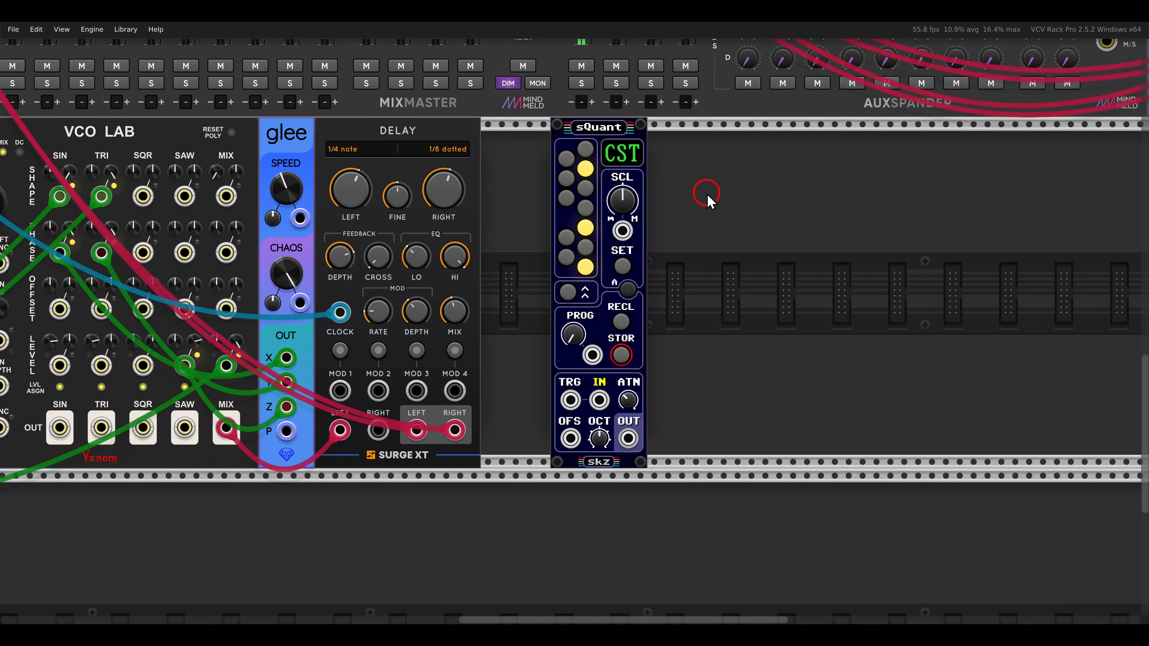
# Step: Add a Surge XT Classic VCO and a Surge XT Filter side by side after the duplicated sQuant
pyautogui.rightClick(712, 201)
pyautogui.click(952, 118)
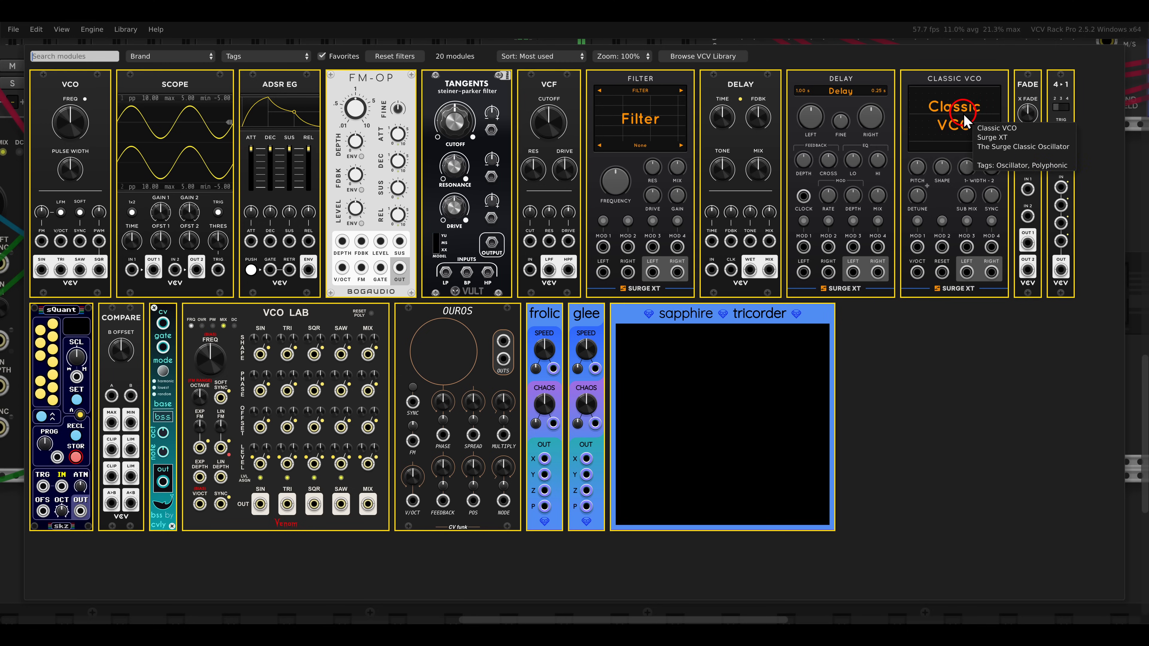
pyautogui.moveTo(842, 202); pyautogui.dragTo(723, 208)
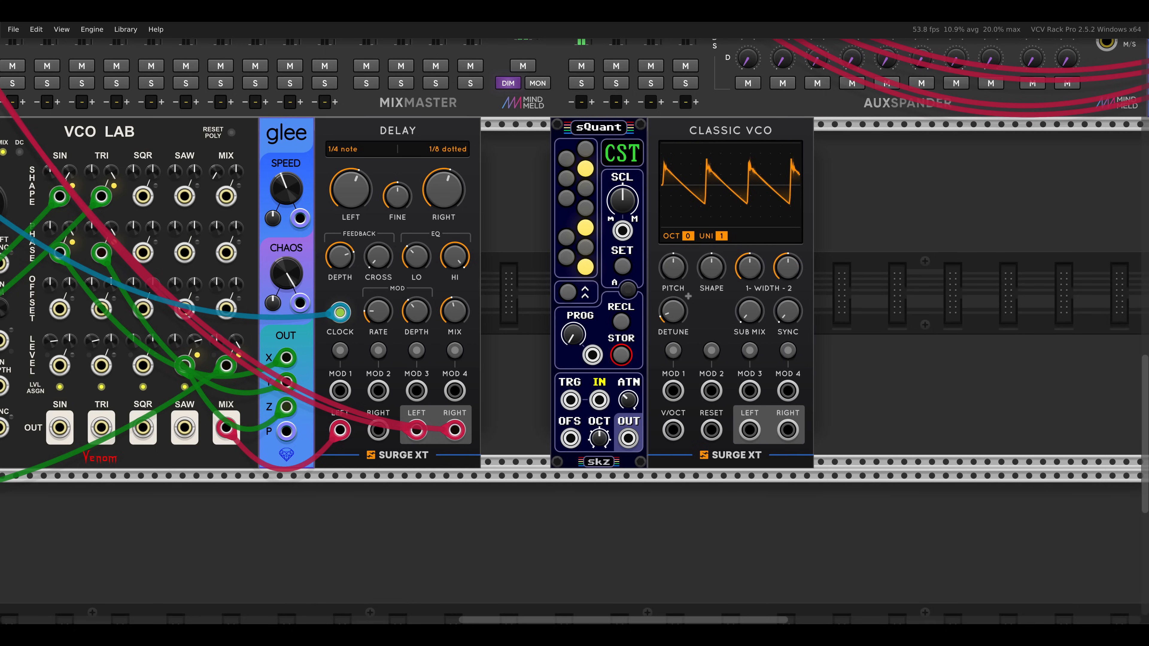
pyautogui.moveTo(964, 310); pyautogui.dragTo(859, 303)
pyautogui.rightClick(859, 303)
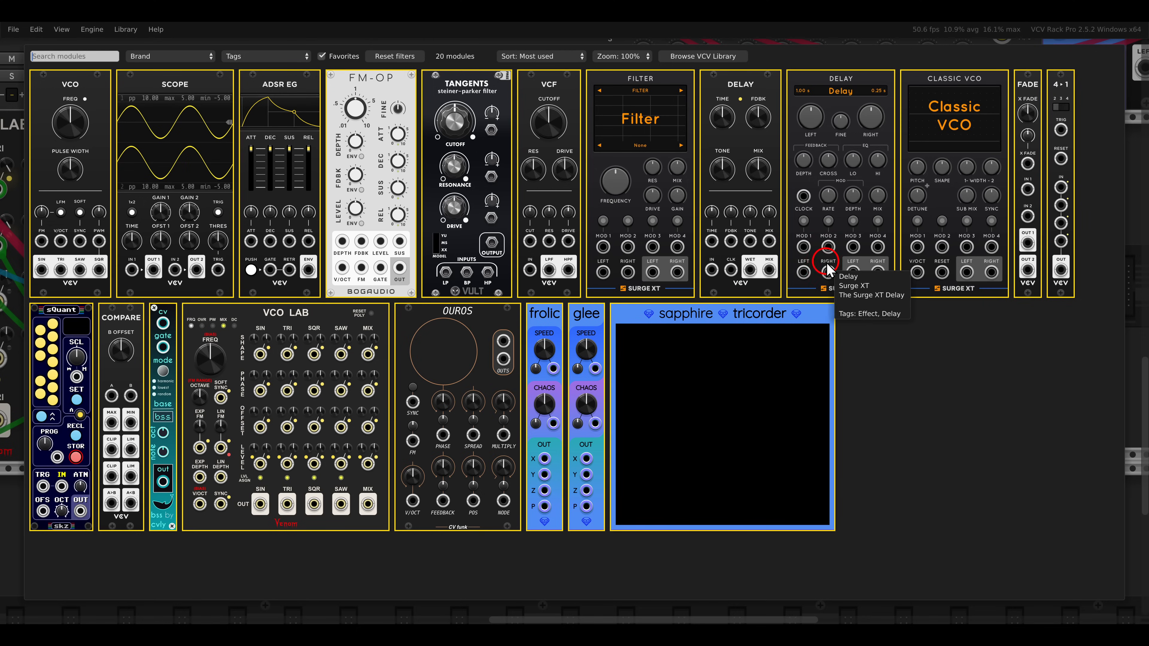
pyautogui.click(674, 129)
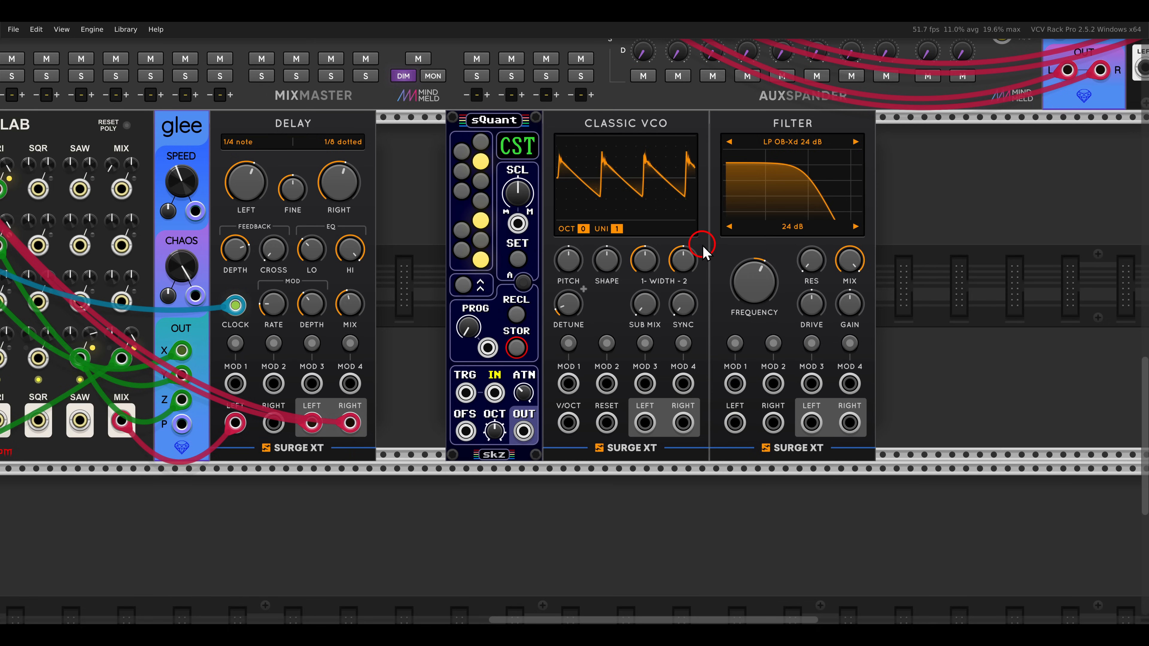
# Step: Patch the second Glee's polyphonic output to the new sQuant's IN, and its OUT to Classic VCO's V/Oct
pyautogui.moveTo(696, 279); pyautogui.dragTo(737, 261)
pyautogui.moveTo(646, 295); pyautogui.dragTo(769, 302)
pyautogui.moveTo(351, 412); pyautogui.dragTo(660, 382)
pyautogui.moveTo(689, 419); pyautogui.dragTo(734, 411)
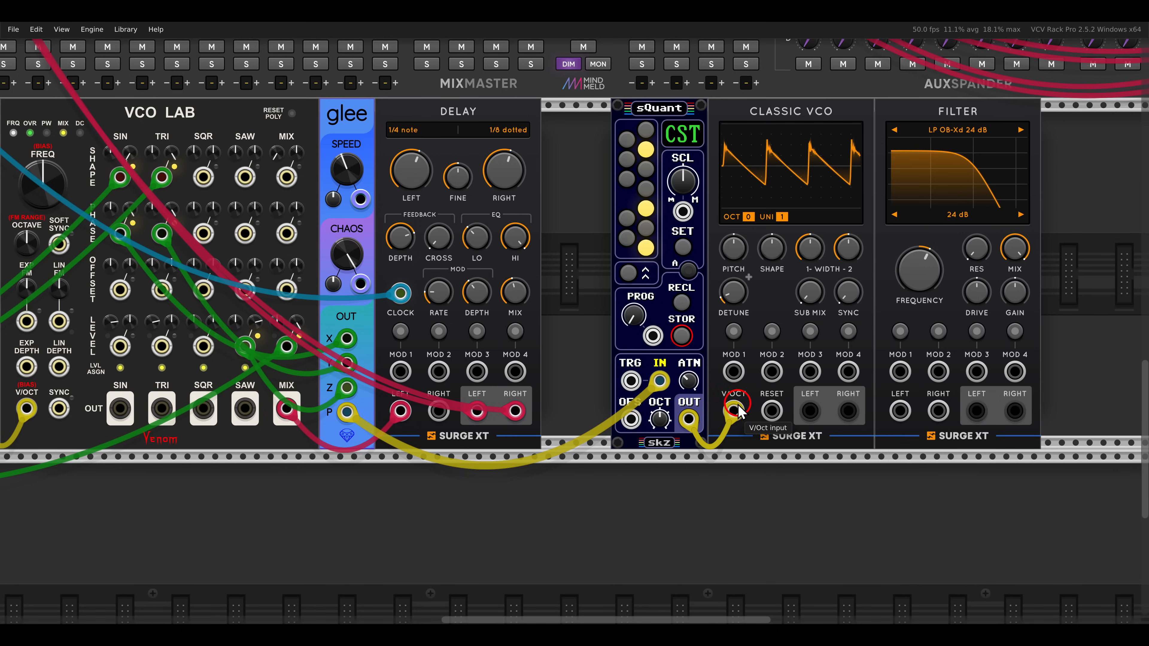
pyautogui.moveTo(660, 383)
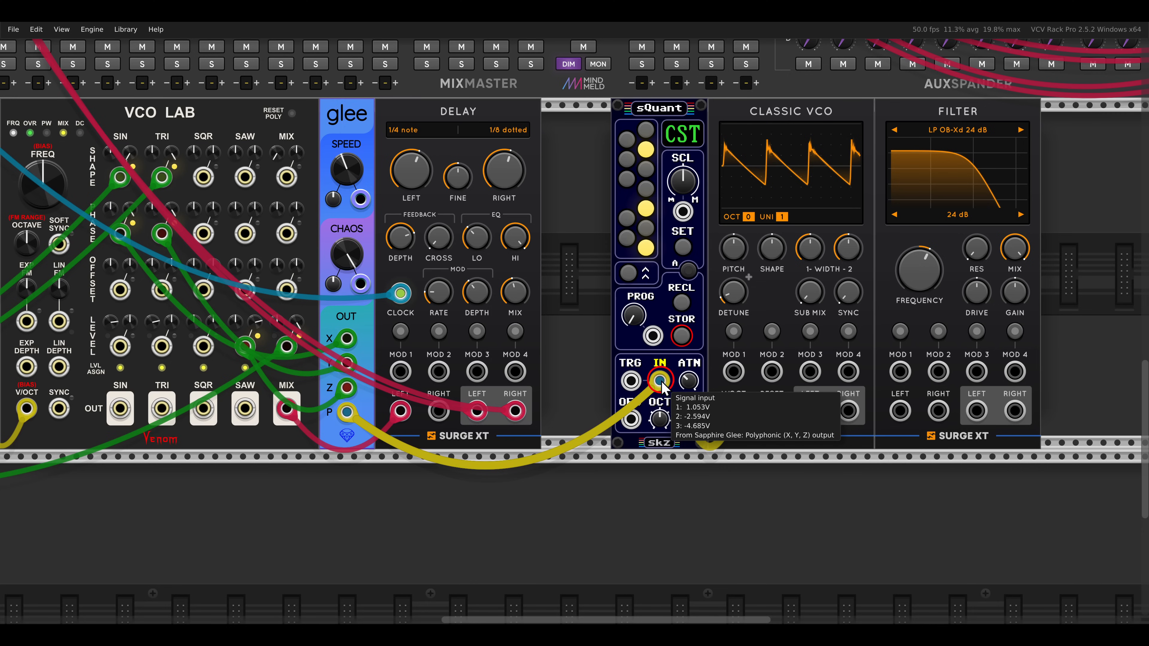
# Step: Connect Classic VCO's stereo outputs to the Filter inputs and the Filter's stereo outputs to MixMaster channel 3
pyautogui.moveTo(738, 368); pyautogui.dragTo(487, 365)
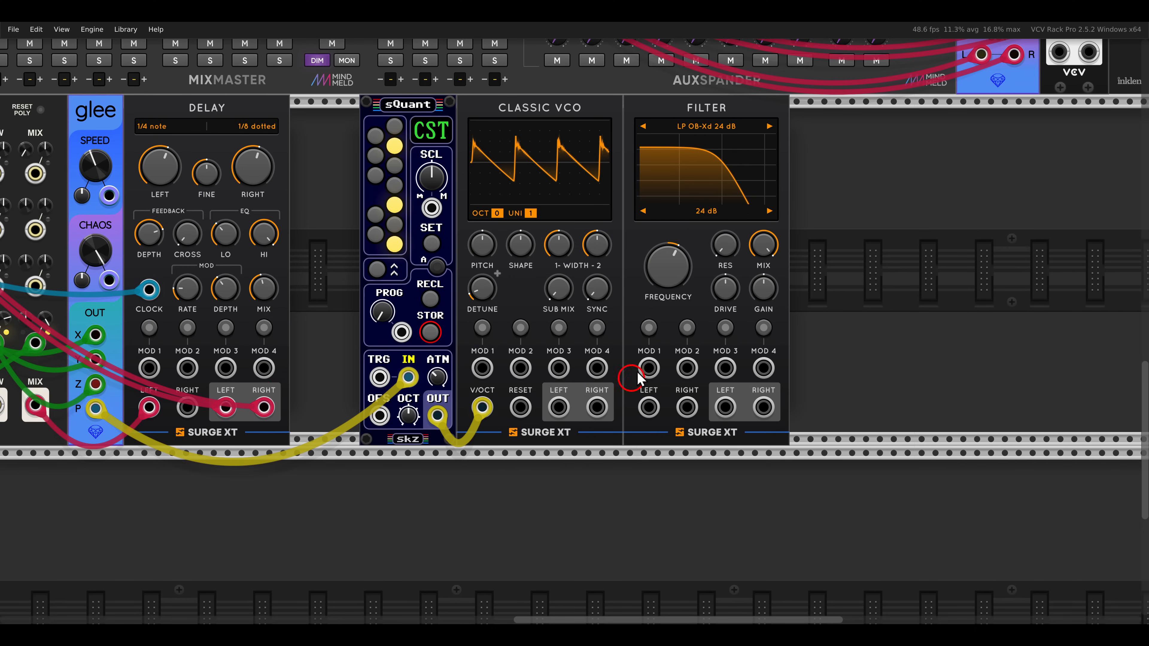
pyautogui.rightClick(561, 413)
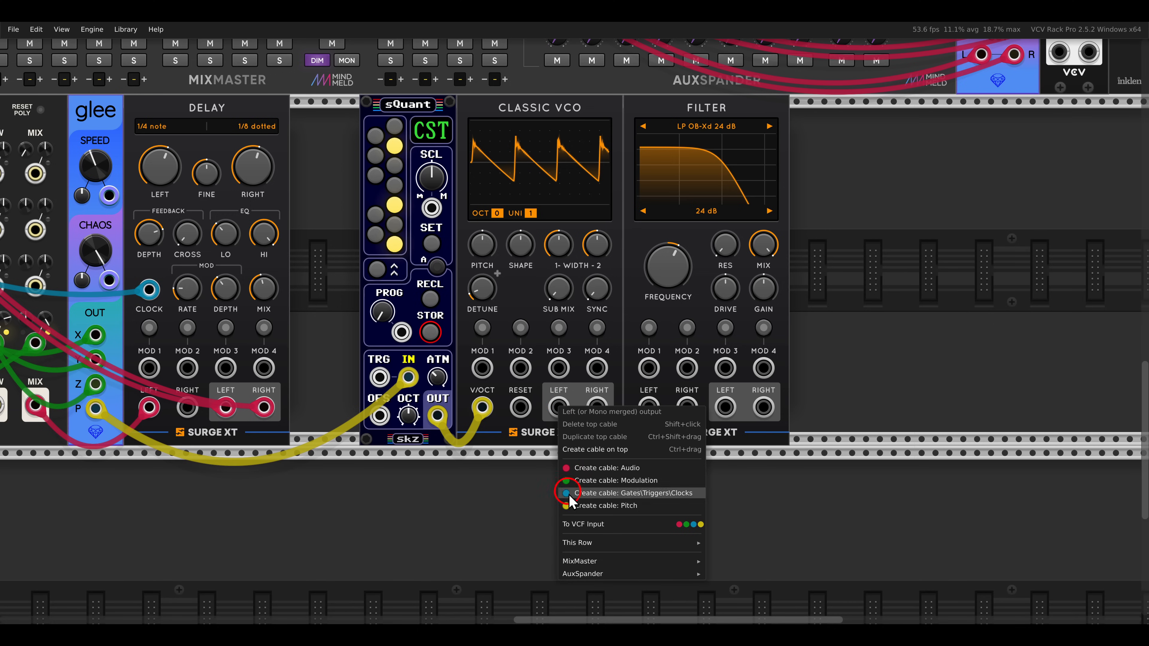
pyautogui.click(679, 524)
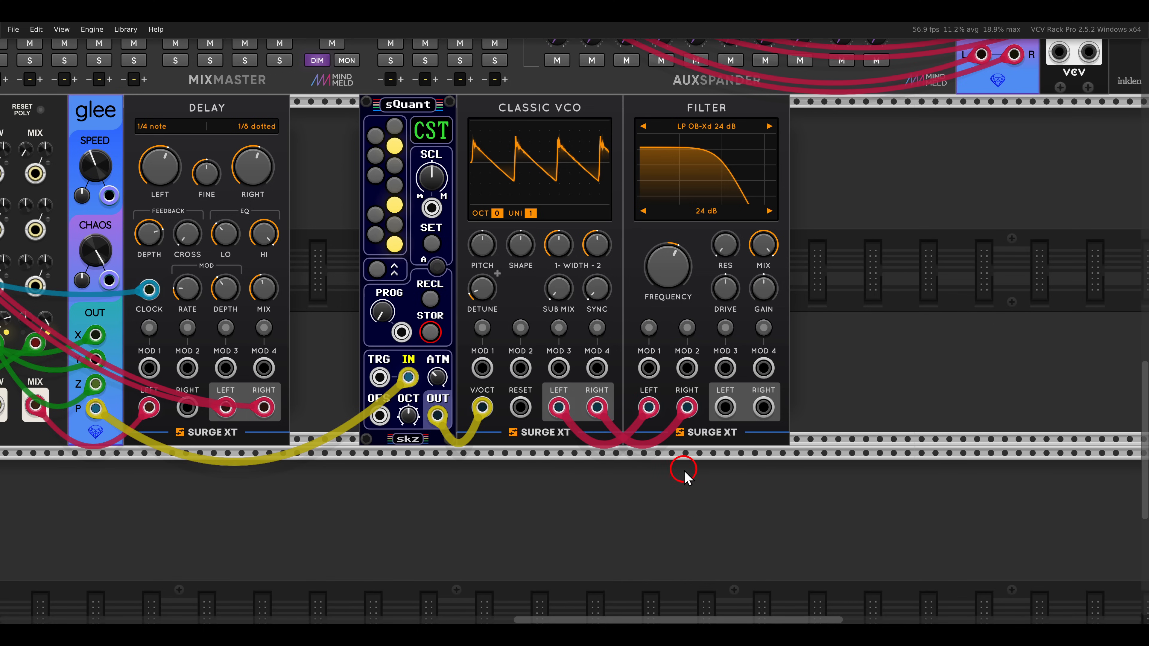
pyautogui.rightClick(726, 407)
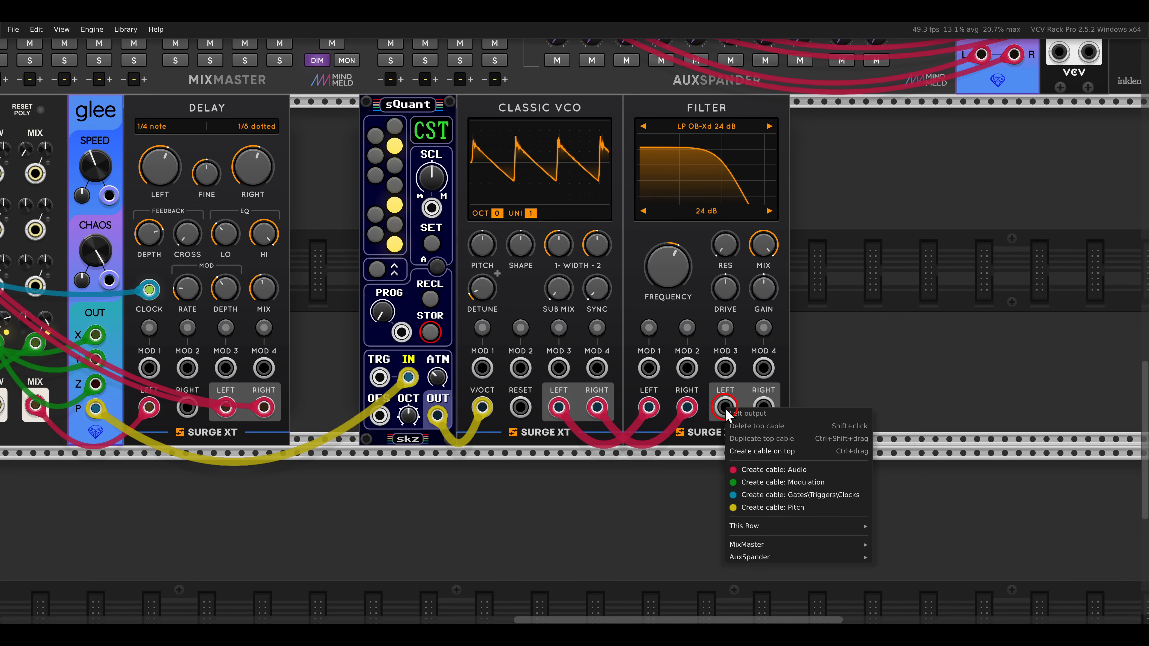
pyautogui.moveTo(747, 528)
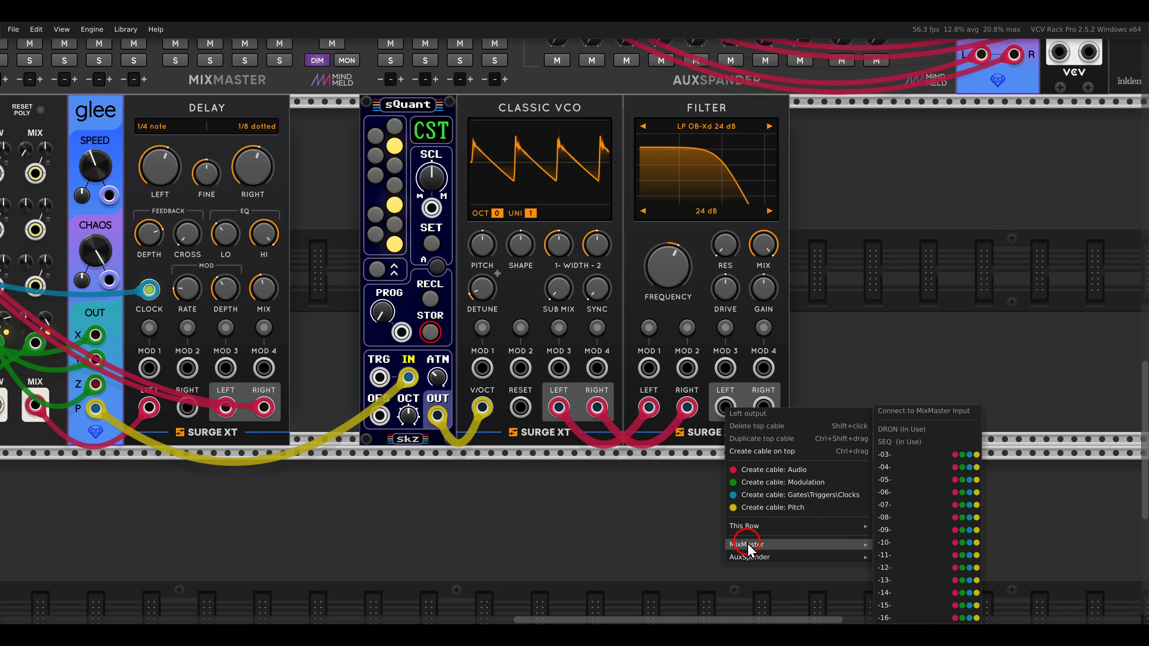
pyautogui.click(957, 457)
# Step: Raise the Filter's frequency and enable the notes D and G on the second sQuant
pyautogui.moveTo(661, 272)
pyautogui.mouseDown()
pyautogui.moveTo(650, 241)
pyautogui.moveTo(662, 289)
pyautogui.moveTo(645, 233)
pyautogui.moveTo(654, 272)
pyautogui.mouseUp()
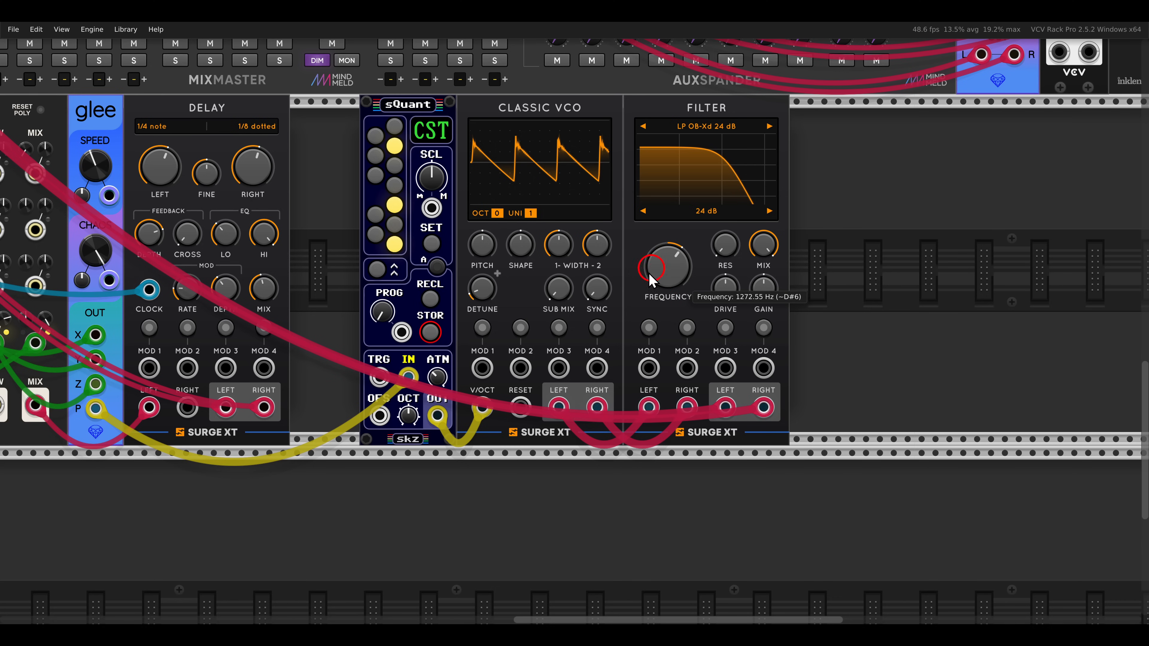
pyautogui.moveTo(495, 352); pyautogui.dragTo(620, 336)
pyautogui.click(562, 361)
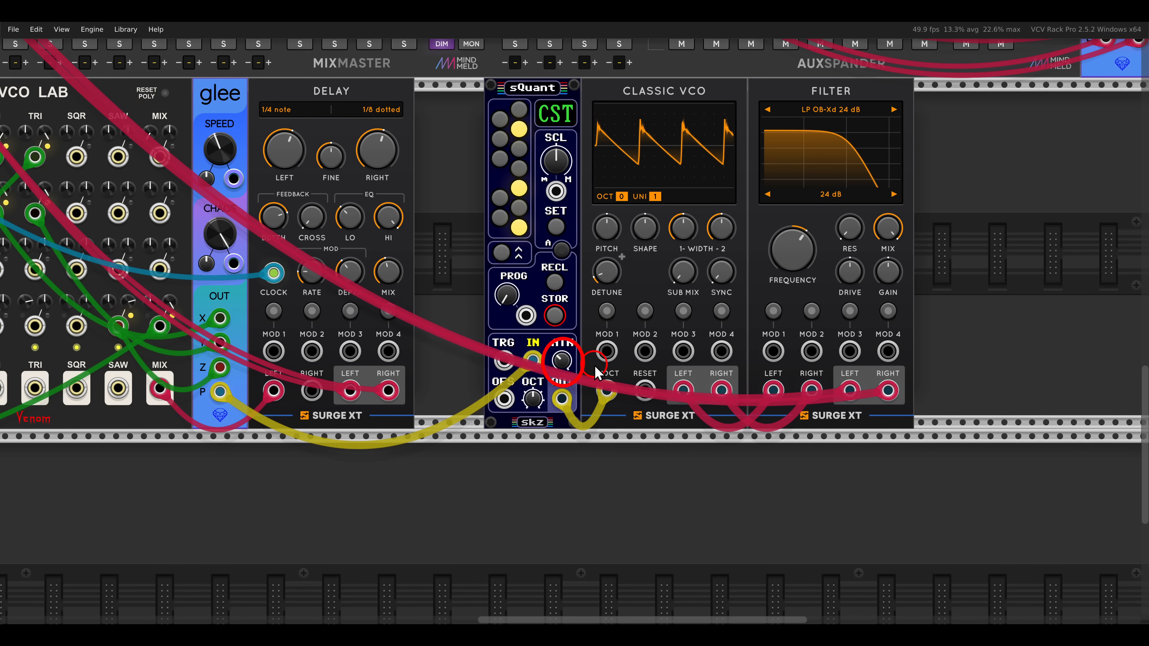
pyautogui.click(519, 147)
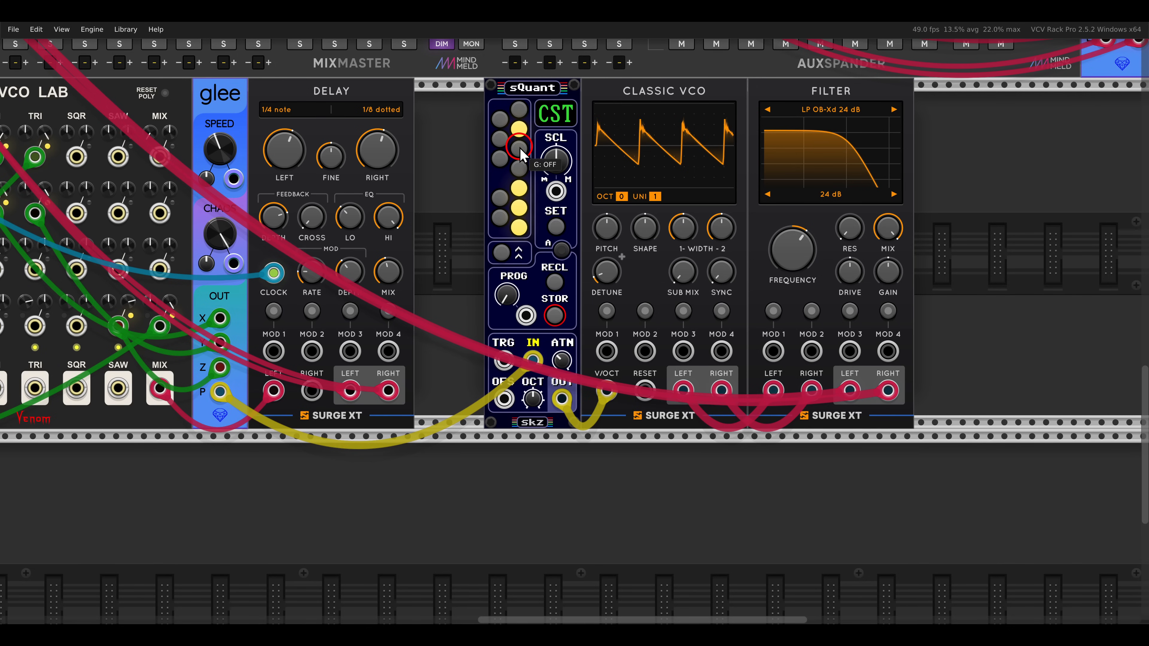
pyautogui.moveTo(781, 256); pyautogui.dragTo(782, 262)
# Step: Lower Clocked's second clock ratio and patch CLK 2 to the second sQuant's TRG input
pyautogui.click(501, 357)
pyautogui.click(497, 337)
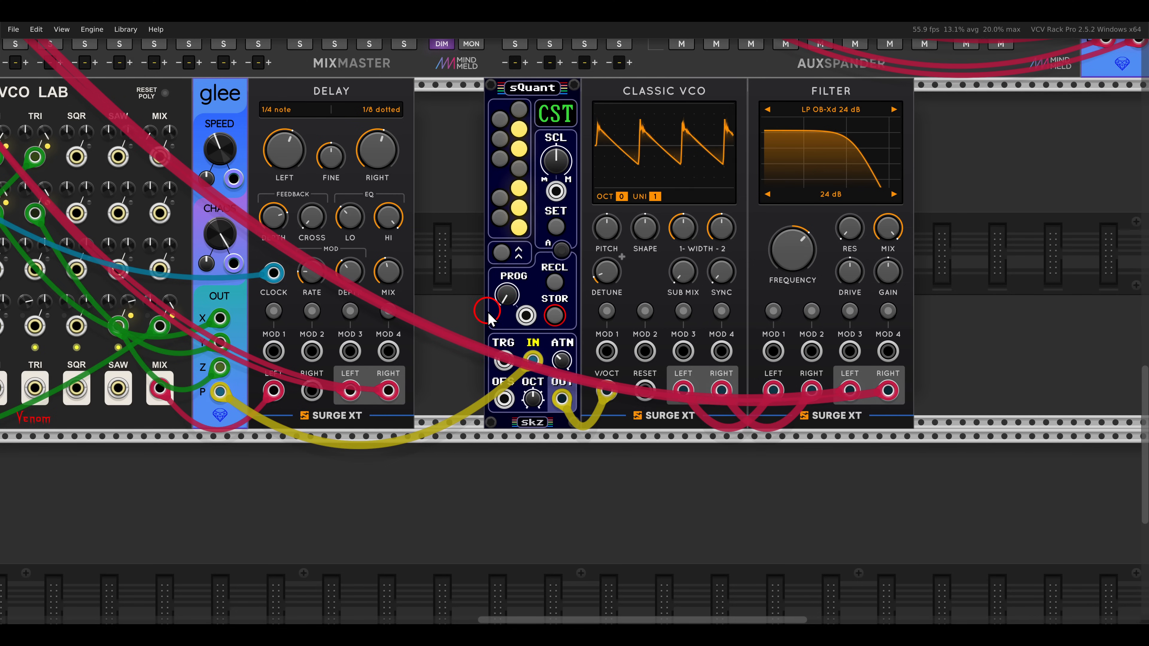
pyautogui.scroll(-2, 487, 311)
pyautogui.moveTo(465, 252); pyautogui.dragTo(813, 343)
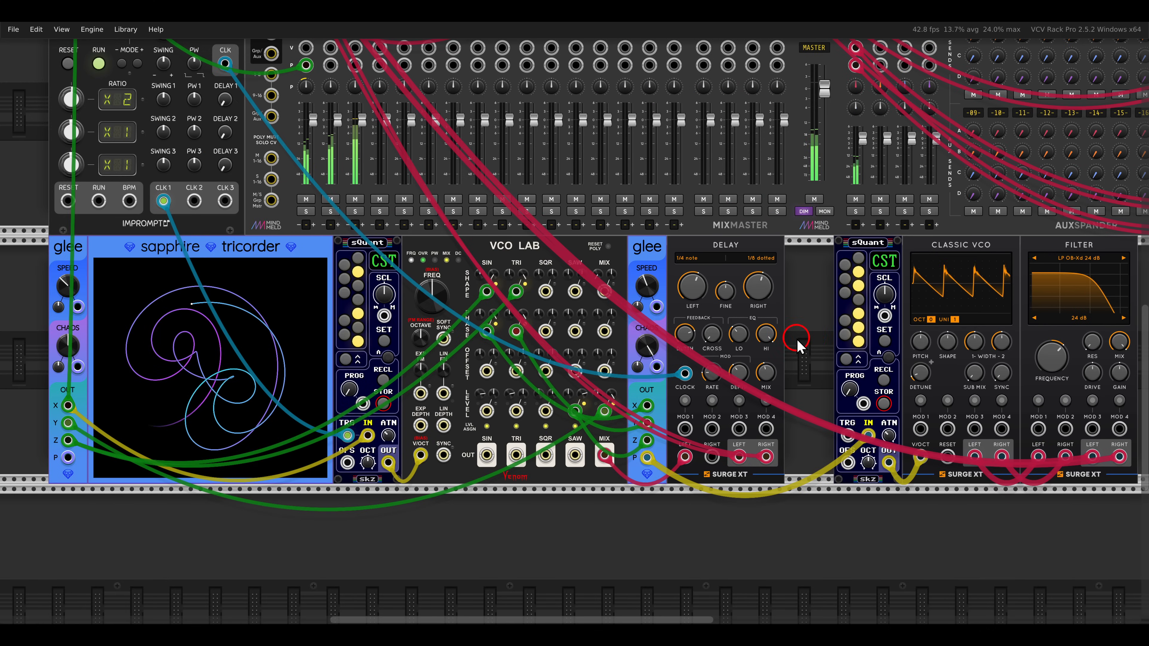
pyautogui.click(60, 130)
pyautogui.moveTo(73, 134); pyautogui.dragTo(64, 188)
pyautogui.moveTo(195, 200); pyautogui.dragTo(847, 436)
# Step: Set the Filter's frequency to about 2172 Hz and Classic VCO's unison to 5 voices
pyautogui.moveTo(808, 392); pyautogui.dragTo(737, 323)
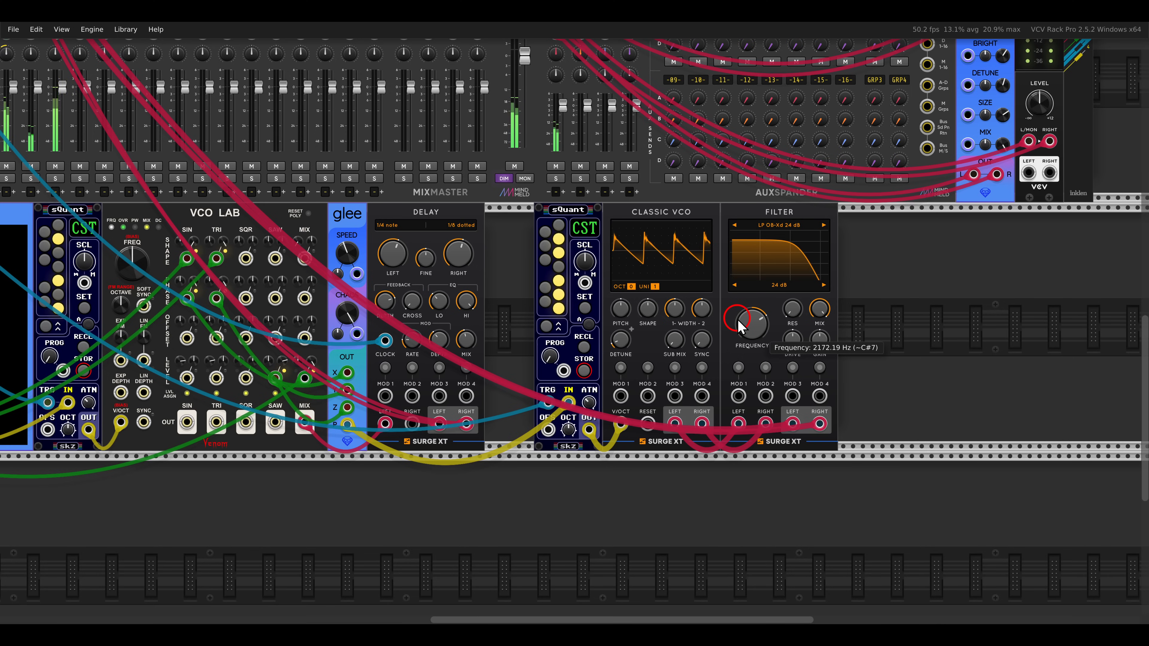
pyautogui.scroll(5, 675, 311)
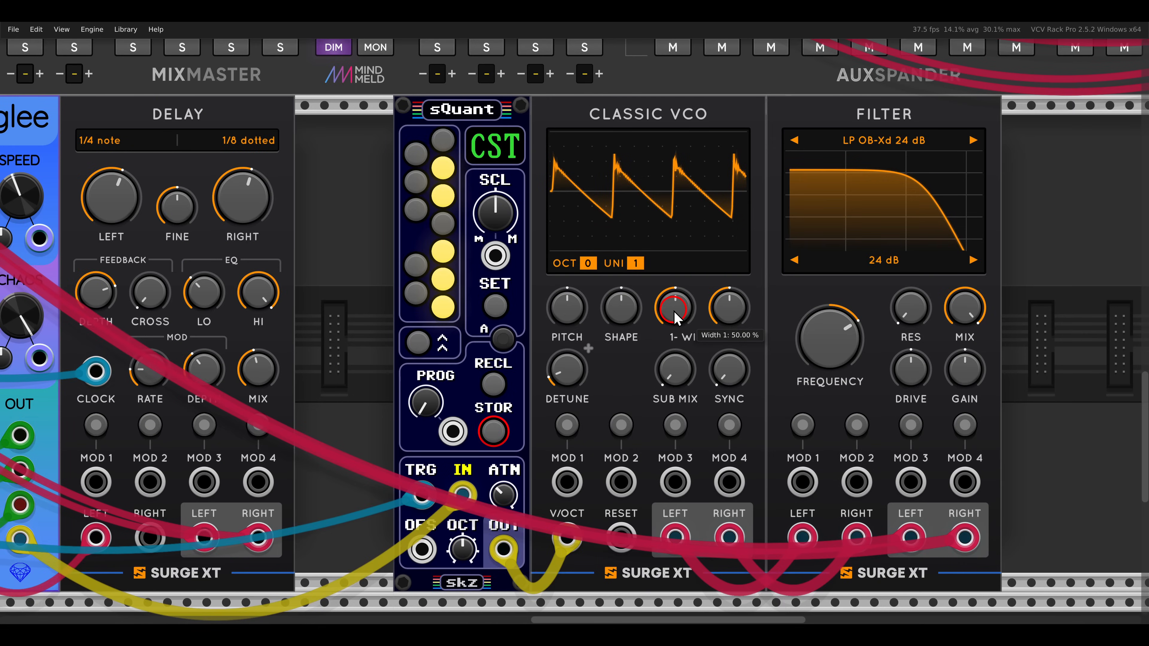
pyautogui.scroll(-1, 674, 311)
pyautogui.moveTo(668, 349); pyautogui.dragTo(660, 320)
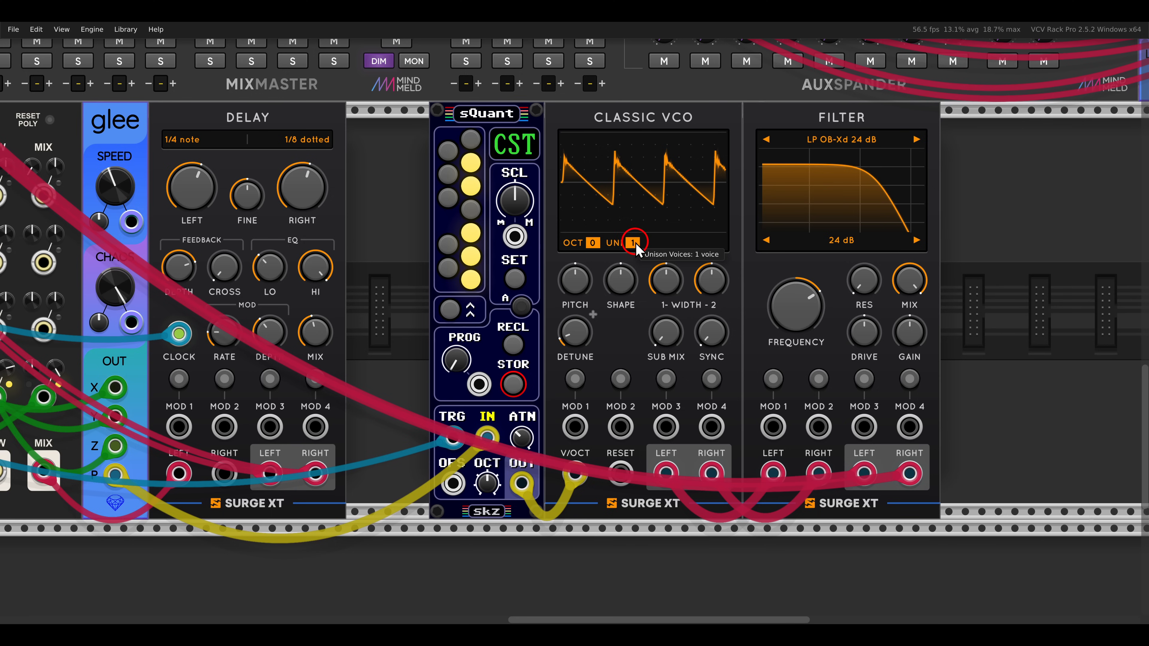
pyautogui.moveTo(627, 148); pyautogui.dragTo(626, 121)
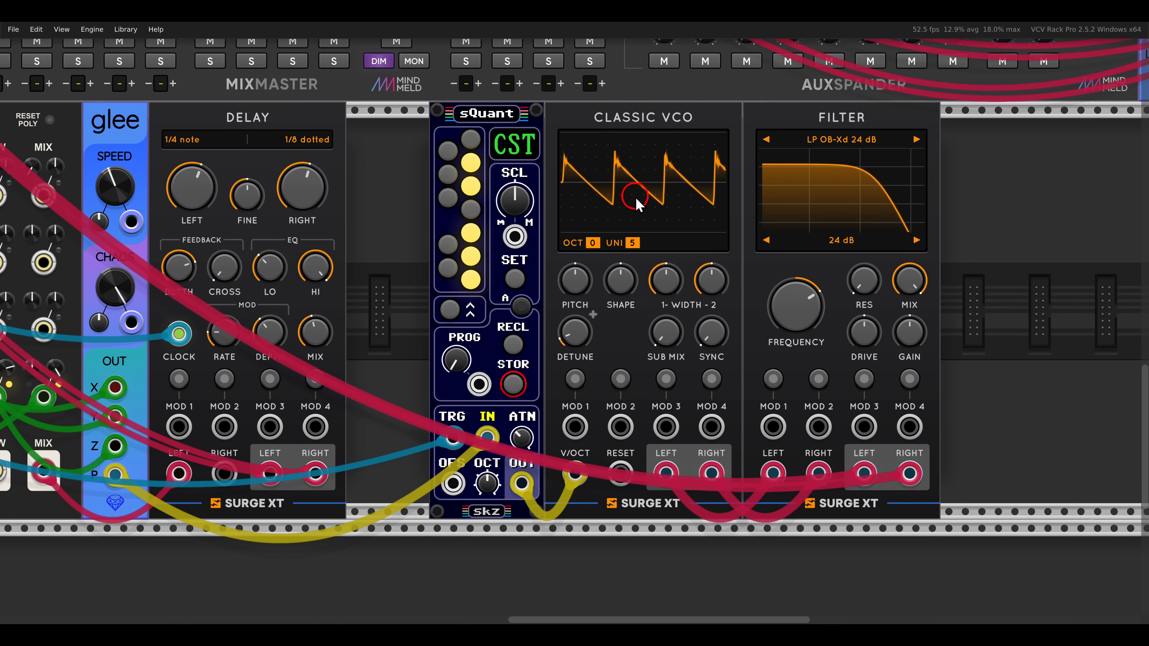
# Step: Add a Frolic module beside the Filter and patch its polyphonic output to Classic VCO's Mod 1 input
pyautogui.moveTo(682, 247); pyautogui.dragTo(537, 254)
pyautogui.rightClick(876, 272)
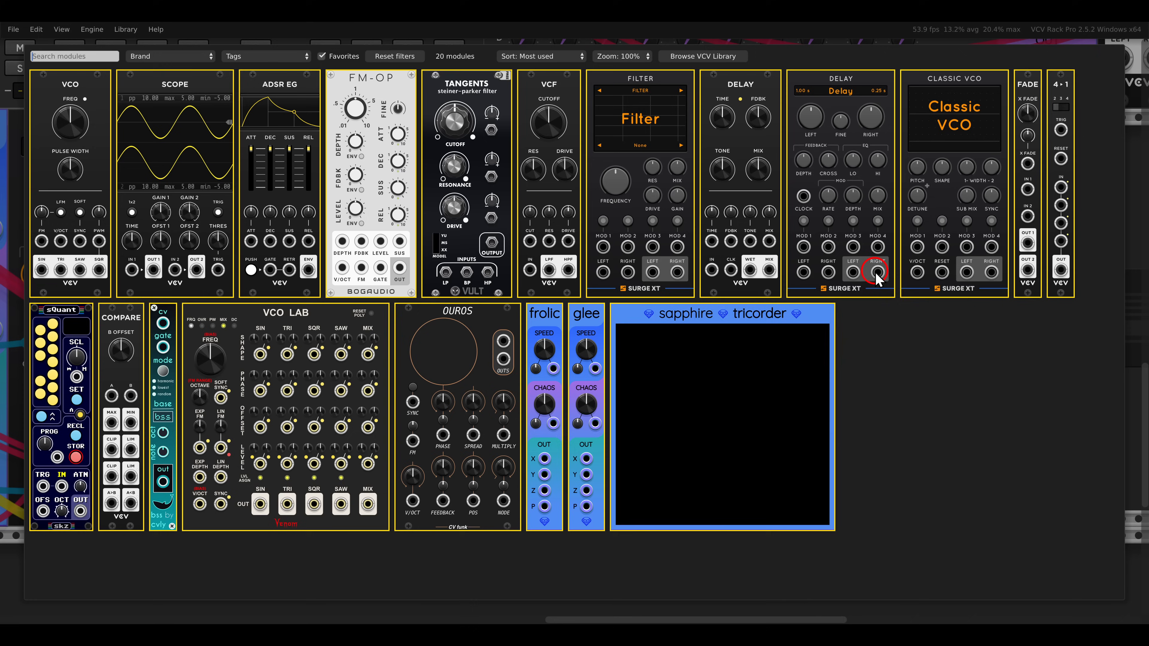
pyautogui.click(548, 311)
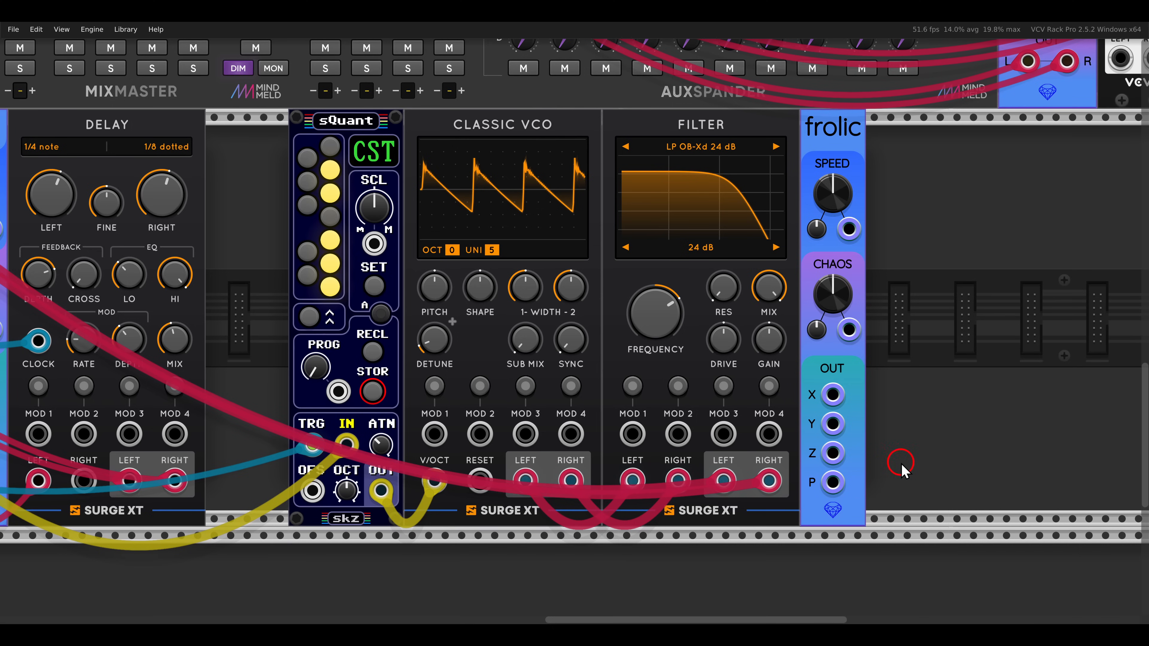
pyautogui.moveTo(834, 481); pyautogui.dragTo(434, 434)
# Step: Assign Mod 1 to Classic VCO's Shape with a depth of +91
pyautogui.click(432, 396)
pyautogui.click(515, 402)
pyautogui.click(436, 391)
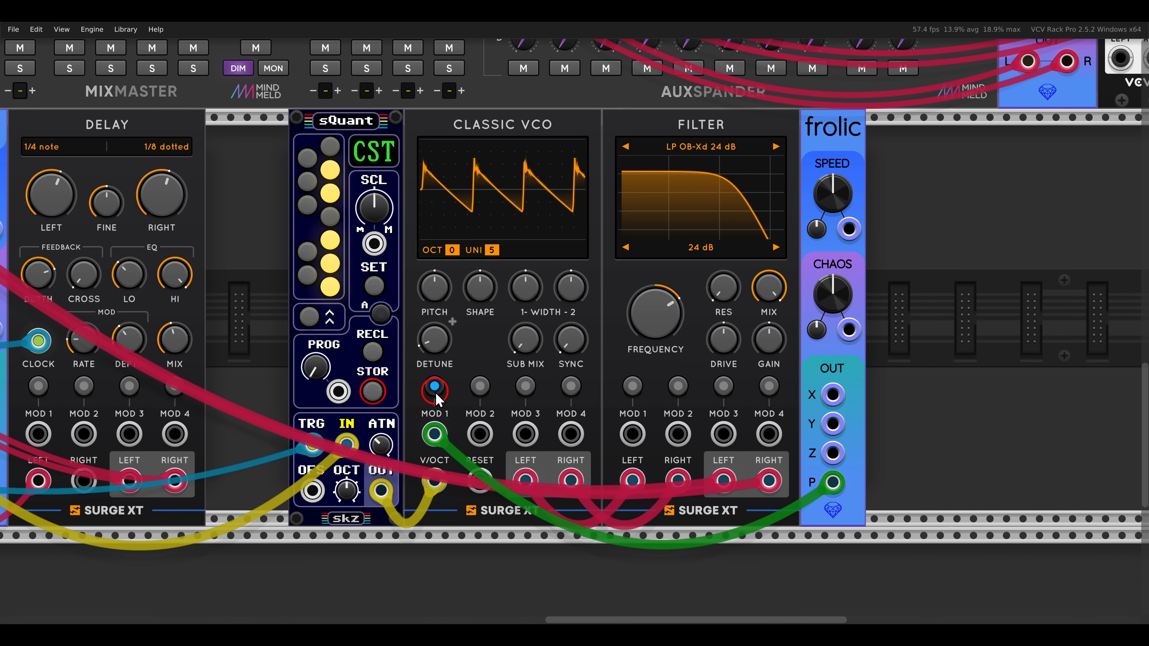
pyautogui.moveTo(479, 292); pyautogui.dragTo(464, 244)
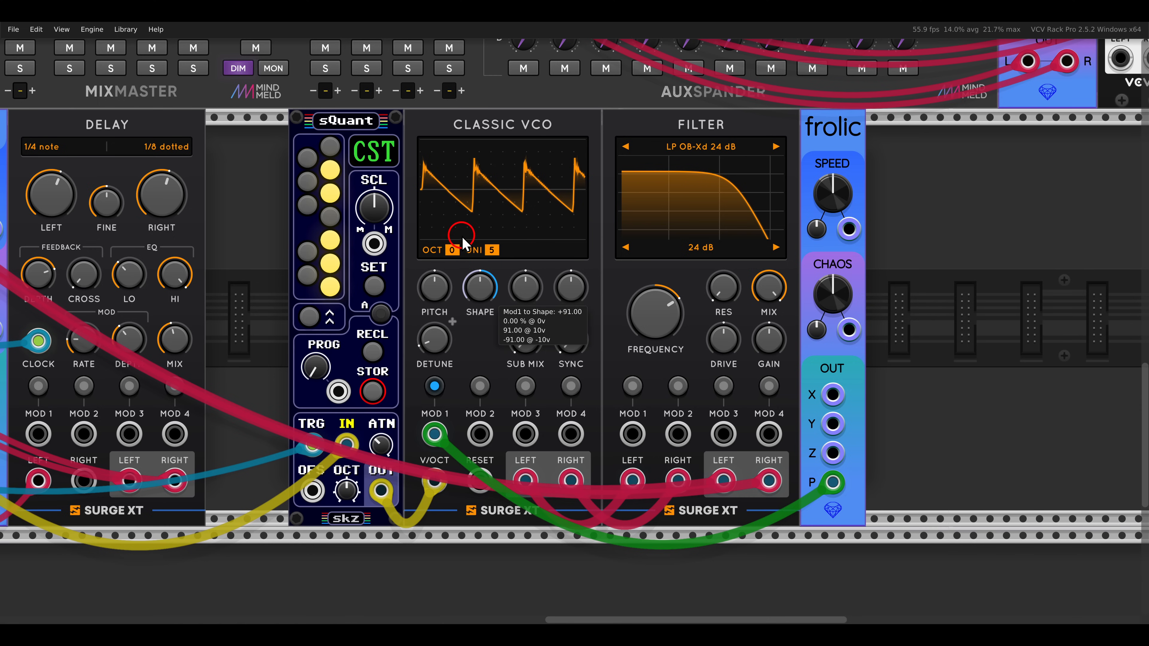
pyautogui.click(438, 384)
pyautogui.click(435, 385)
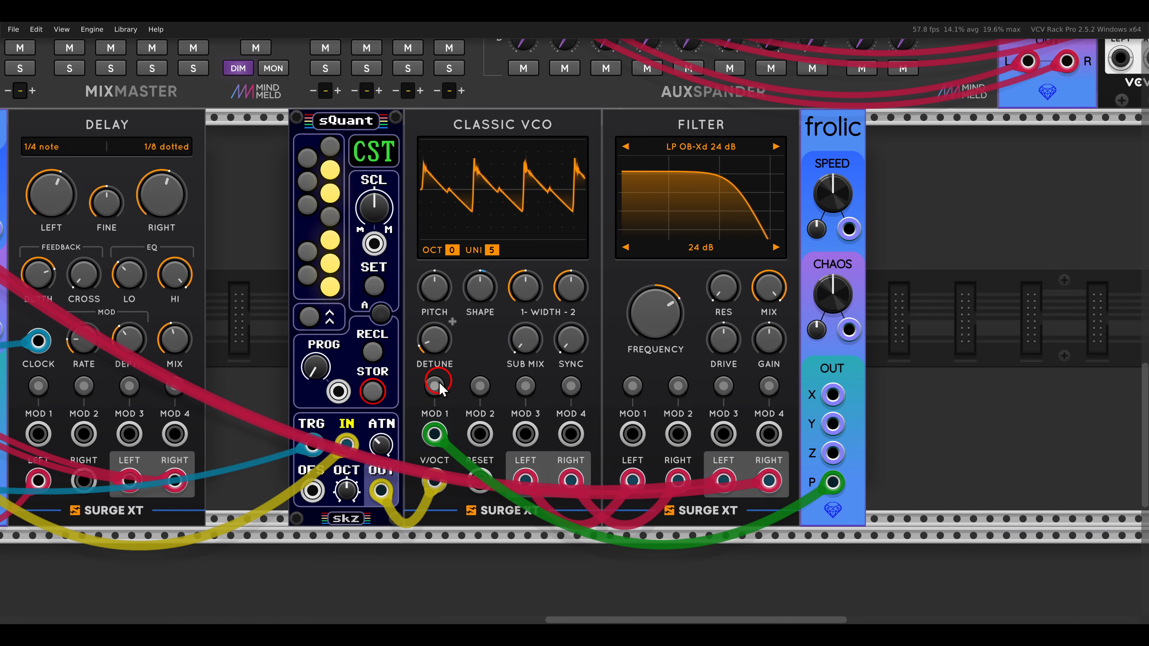
# Step: Duplicate the new Frolic module, placing the copy directly beside it
pyautogui.hscroll(3, 879, 308)
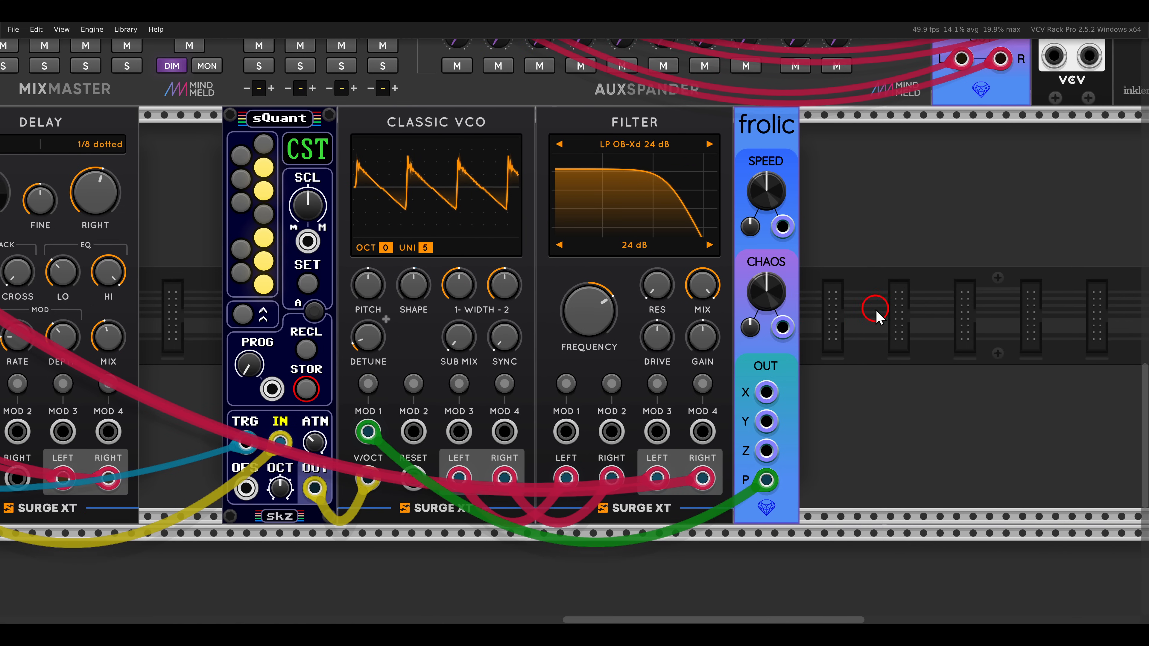
pyautogui.hotkey('ctrl', 'd')
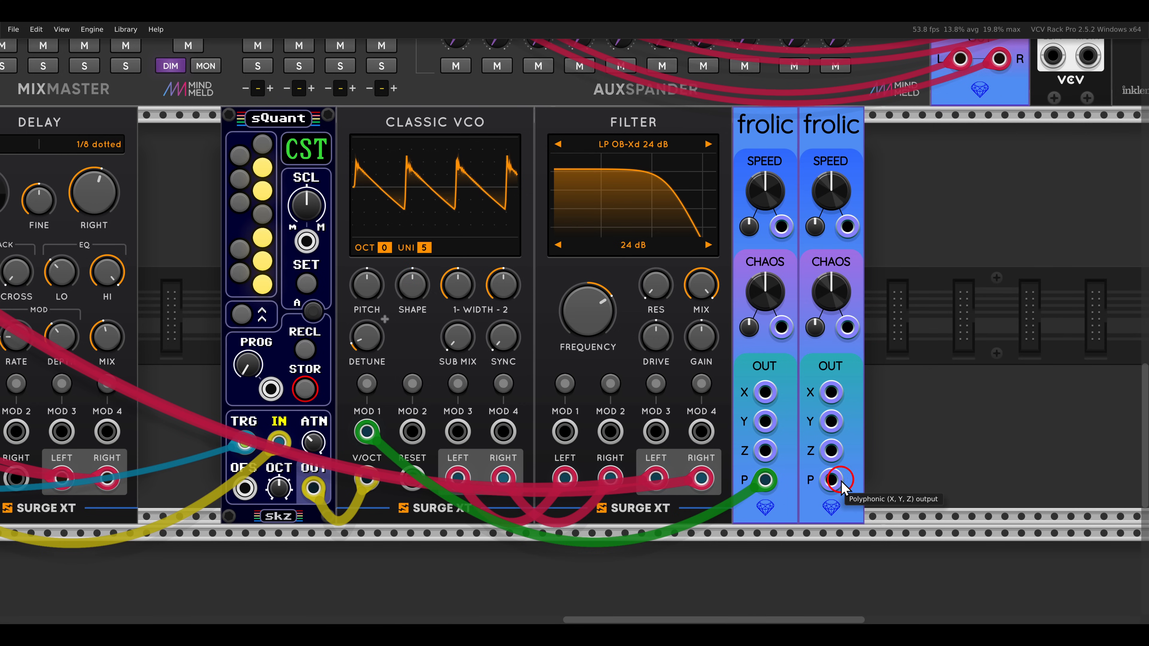
# Step: Patch the duplicated Frolic's polyphonic output to the Filter's Mod 1 input and assign Mod 1 to the filter's frequency
pyautogui.moveTo(831, 480); pyautogui.dragTo(565, 432)
pyautogui.click(565, 384)
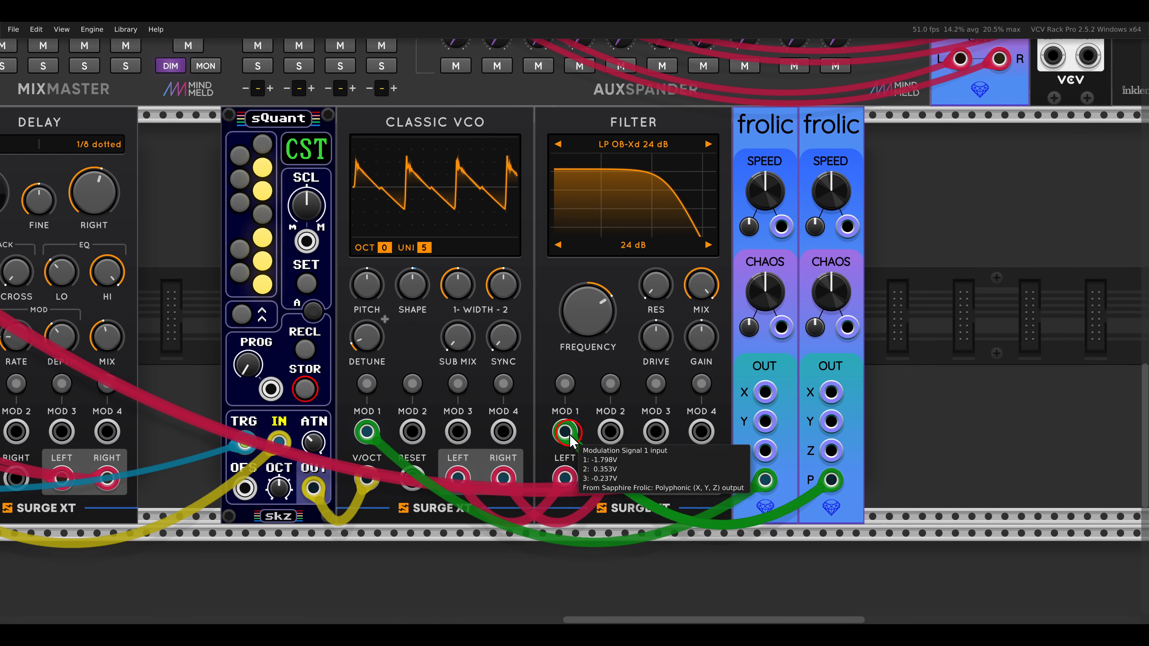
pyautogui.moveTo(579, 337); pyautogui.dragTo(596, 370)
pyautogui.click(565, 384)
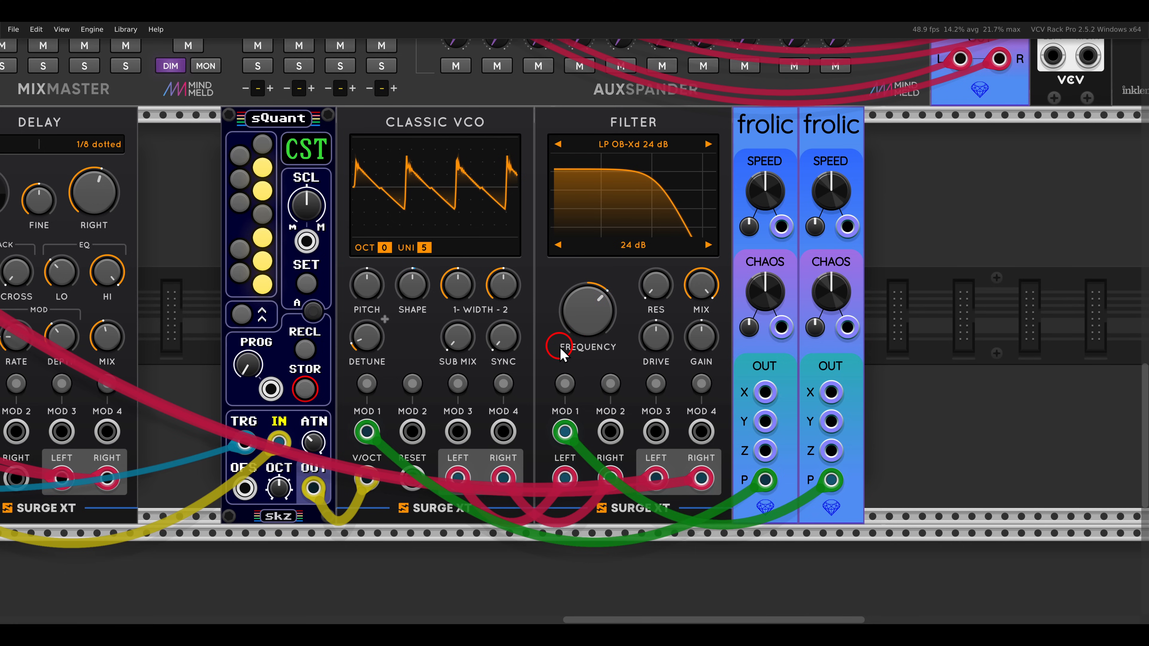
# Step: Set the Filter's resonance to about 15%, raise its drive slightly and lower its gain a little
pyautogui.moveTo(656, 287); pyautogui.dragTo(650, 265)
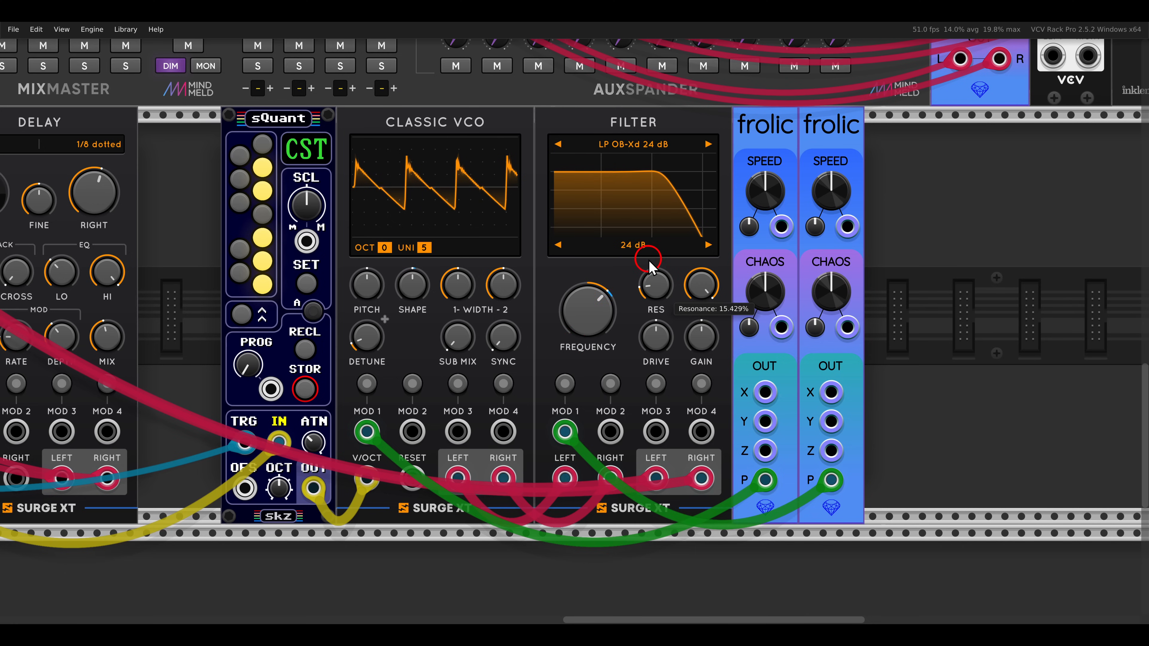
pyautogui.moveTo(701, 334); pyautogui.dragTo(662, 326)
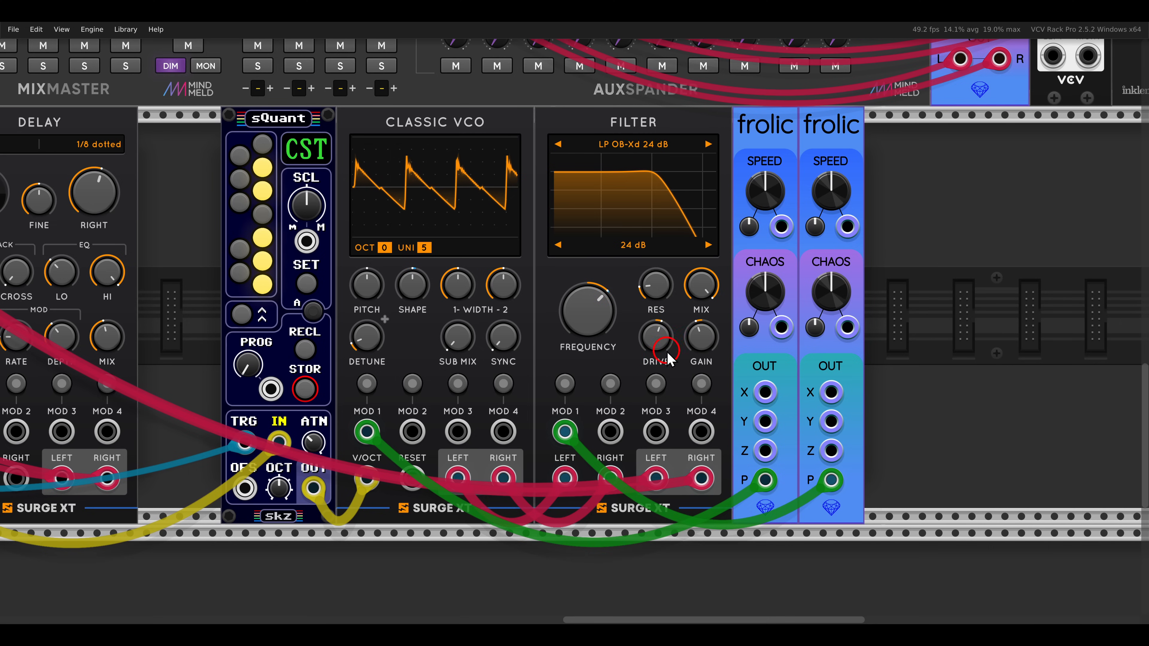
# Step: Slow down both Frolic modules beside the Filter slightly and raise their chaos well above the centre setting
pyautogui.moveTo(825, 196); pyautogui.dragTo(771, 209)
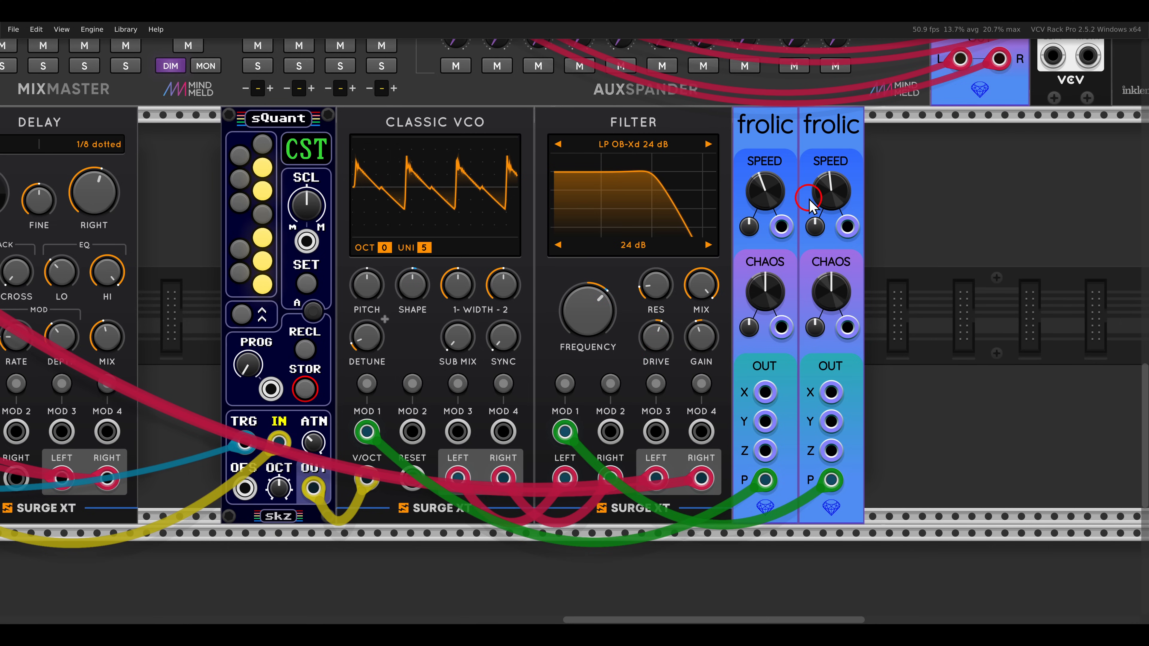
pyautogui.moveTo(828, 290); pyautogui.dragTo(812, 256)
pyautogui.moveTo(765, 287); pyautogui.dragTo(762, 247)
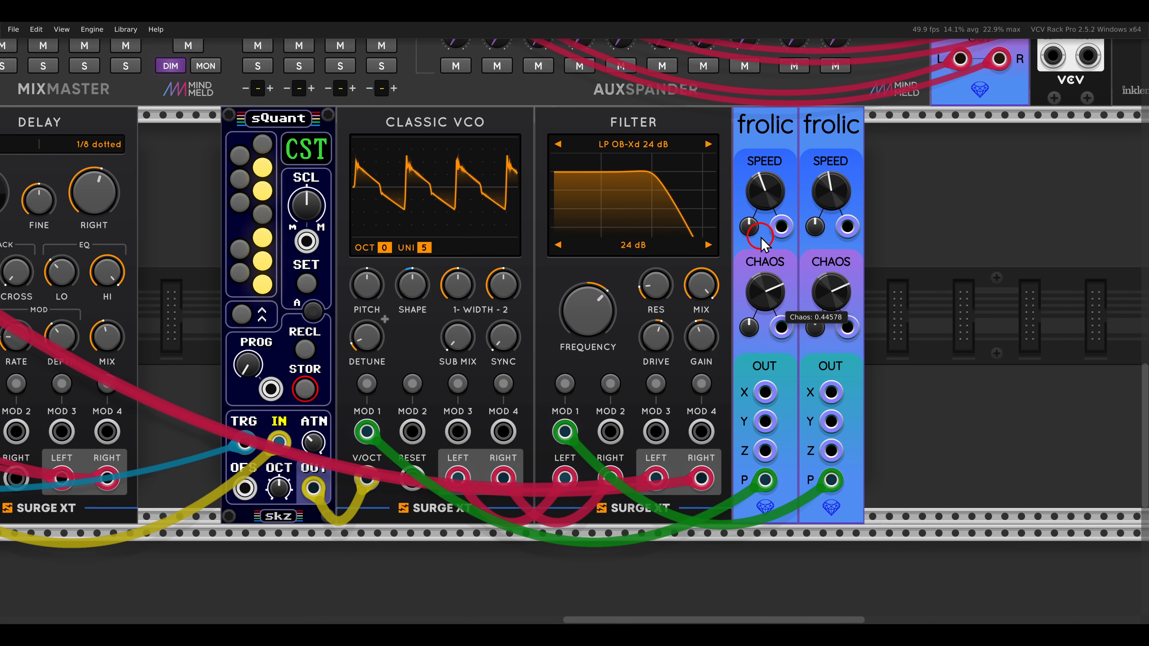
pyautogui.moveTo(769, 303); pyautogui.dragTo(771, 295)
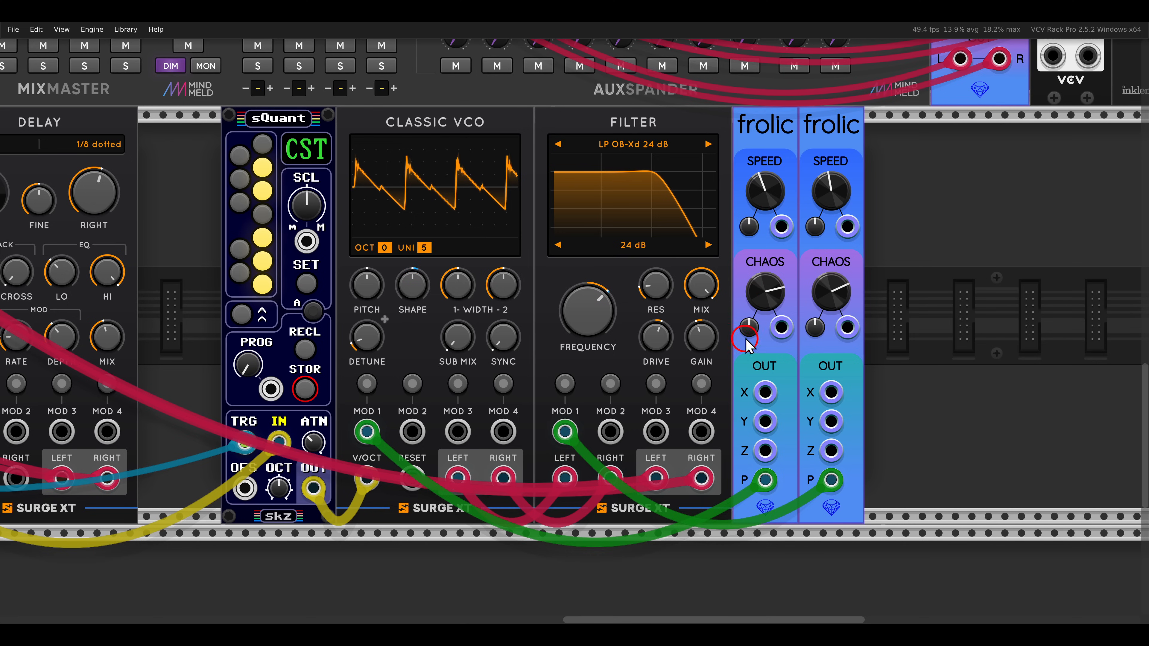
# Step: Cross-patch the two Frolic modules beside the Filter, sending each one's X output to the other's speed CV input
pyautogui.moveTo(765, 397); pyautogui.dragTo(838, 233)
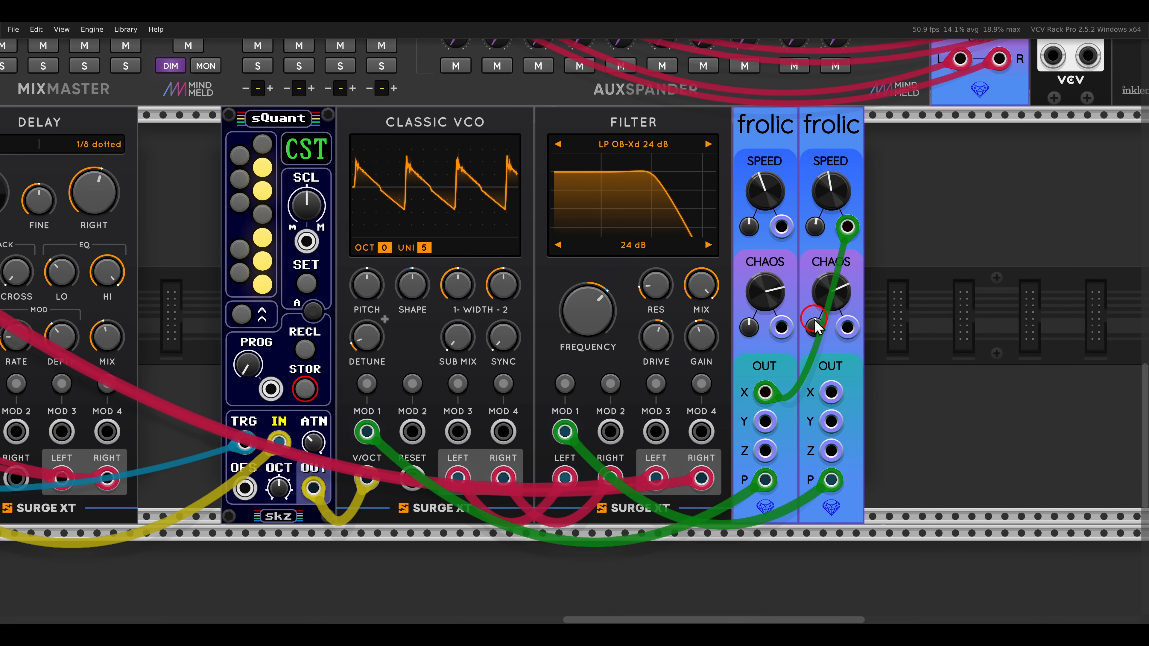
pyautogui.moveTo(831, 394); pyautogui.dragTo(781, 228)
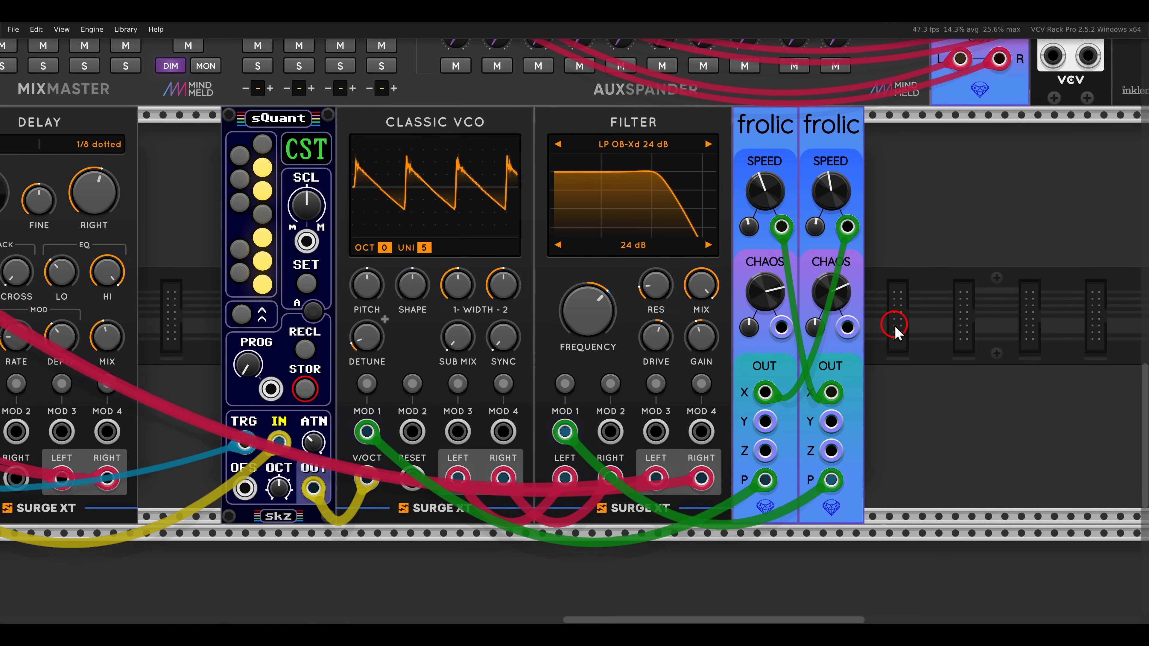
# Step: Rename MixMaster's third track to PAD and raise its auxiliary A send on AuxSpander
pyautogui.scroll(-5, 895, 331)
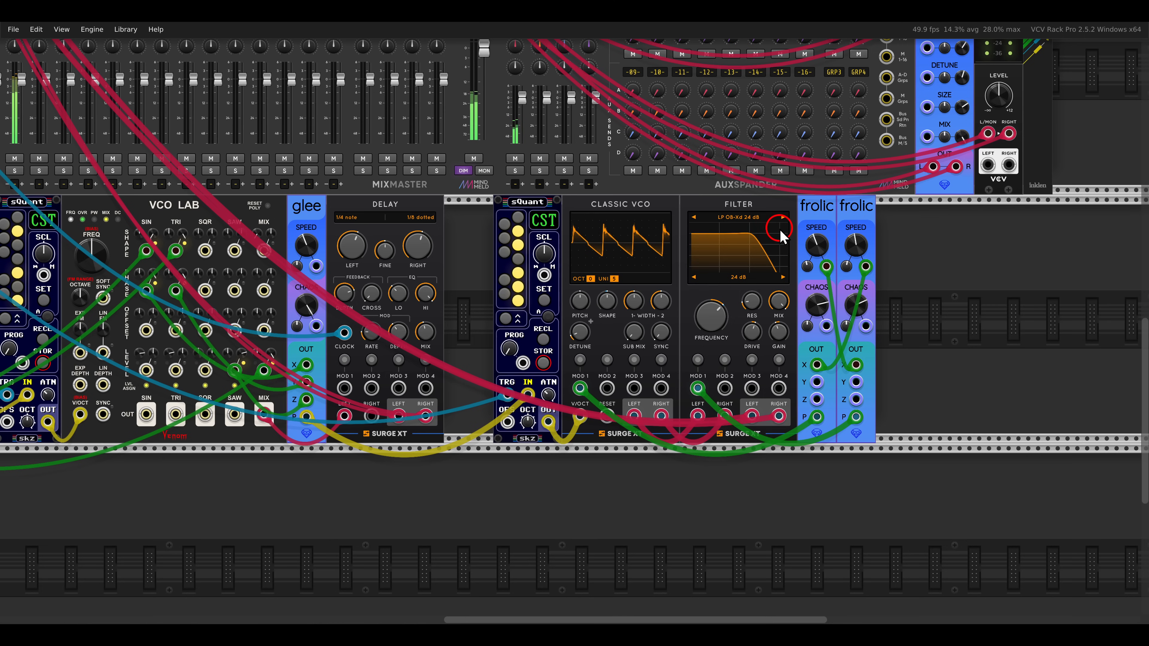
pyautogui.scroll(2, 900, 389)
pyautogui.scroll(3, 845, 433)
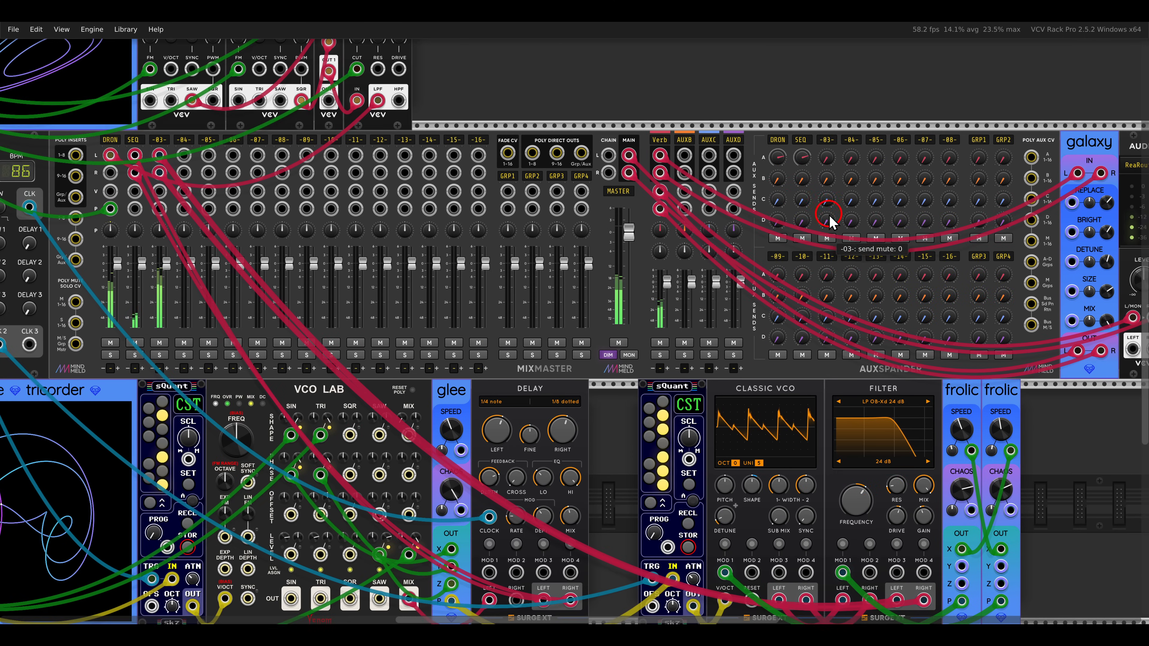
pyautogui.click(167, 140)
pyautogui.write('PAD')
pyautogui.moveTo(827, 160); pyautogui.dragTo(806, 78)
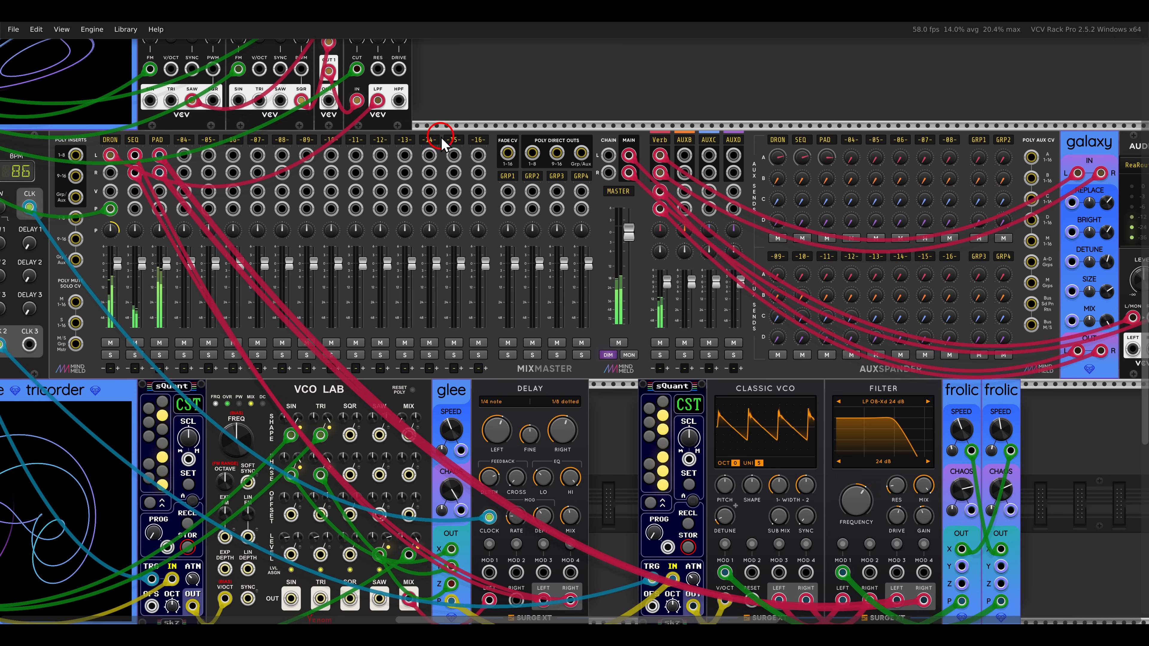
# Step: Set the PAD track's gain adjustment to about -4.7 dB in its track settings
pyautogui.click(161, 139)
pyautogui.moveTo(217, 171); pyautogui.dragTo(186, 174)
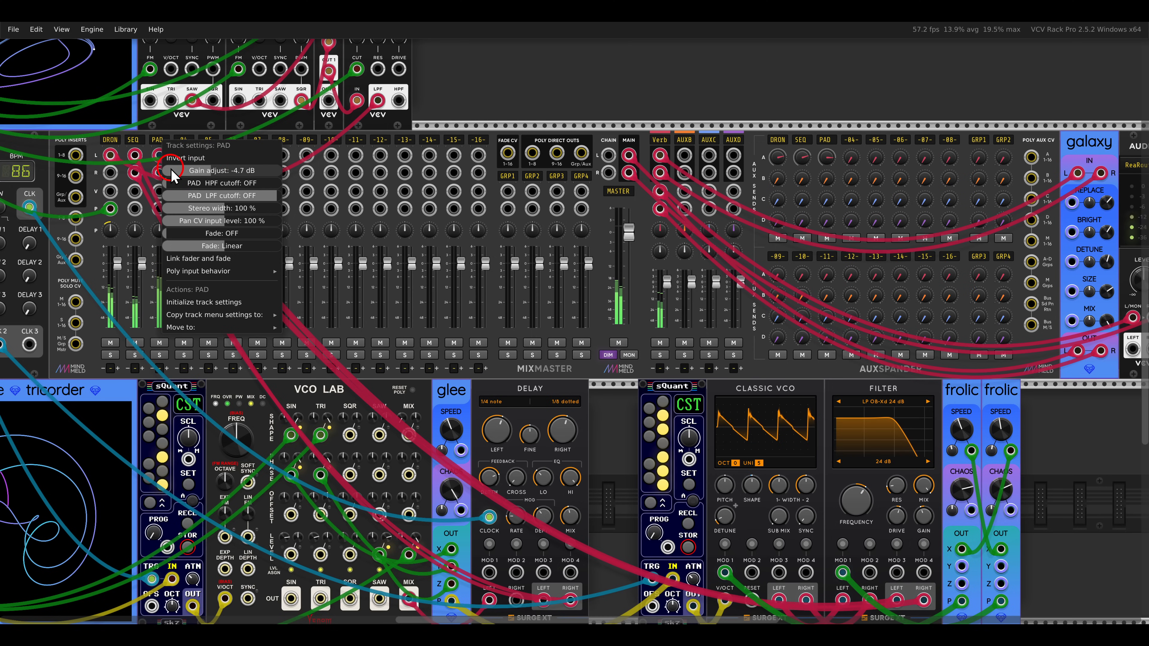
pyautogui.click(475, 99)
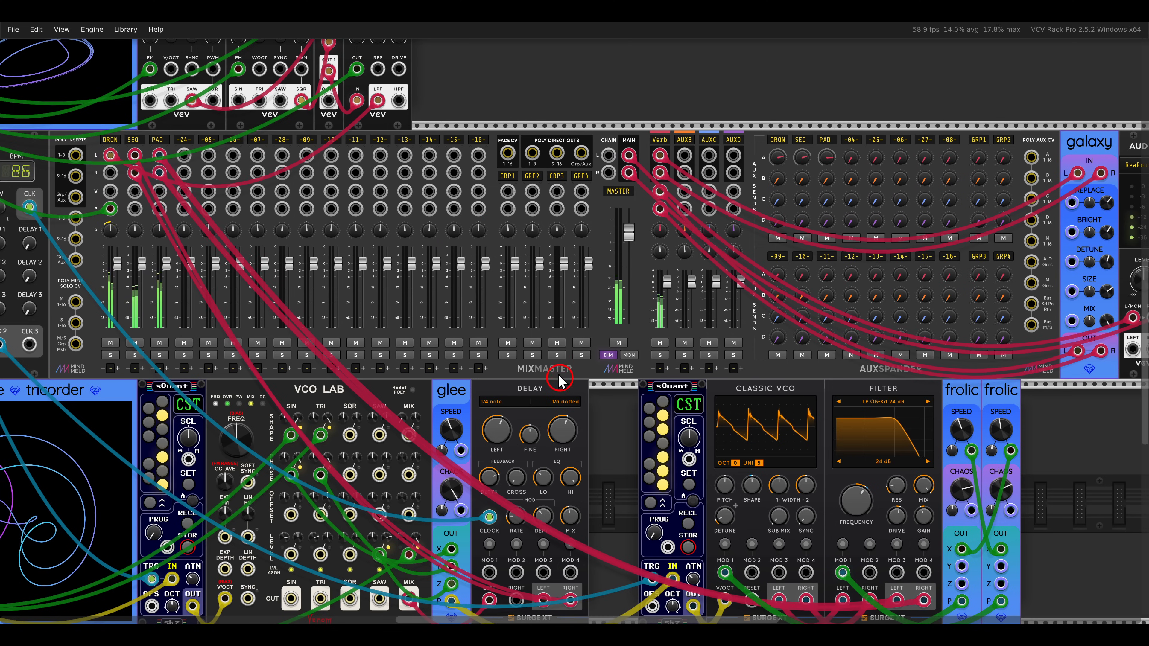
# Step: Readjust the depth of Mod 1 on the Filter's frequency
pyautogui.moveTo(562, 383); pyautogui.dragTo(660, 197)
pyautogui.scroll(-1, 691, 234)
pyautogui.moveTo(692, 234); pyautogui.dragTo(723, 237)
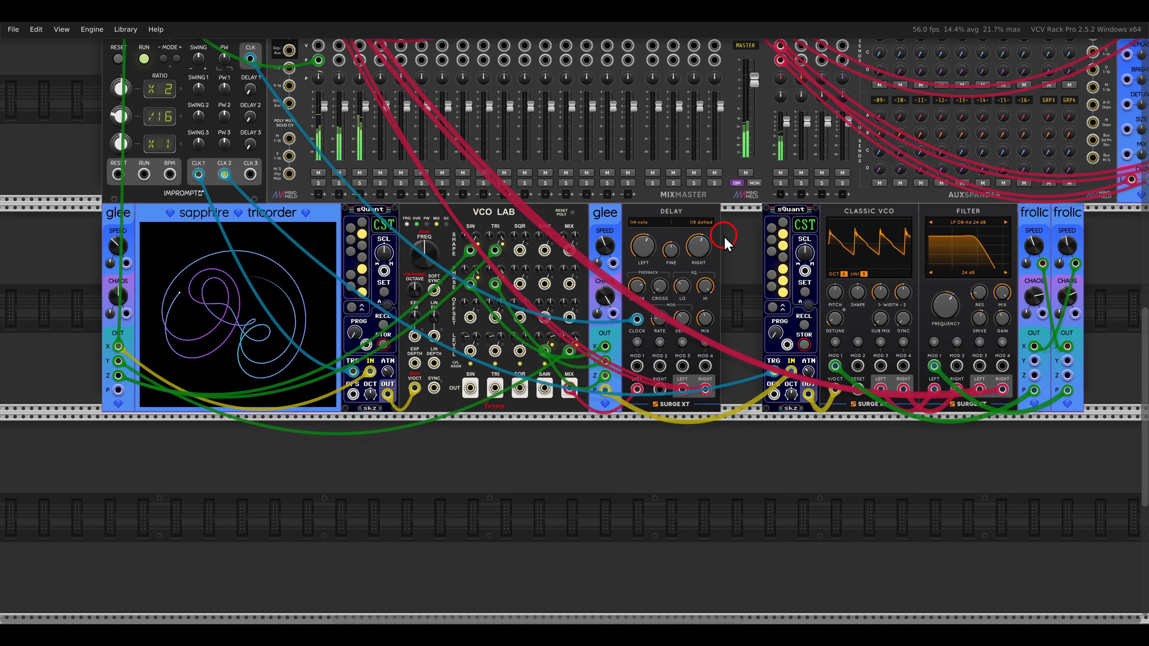
pyautogui.click(933, 342)
pyautogui.moveTo(947, 318); pyautogui.dragTo(938, 310)
pyautogui.click(934, 343)
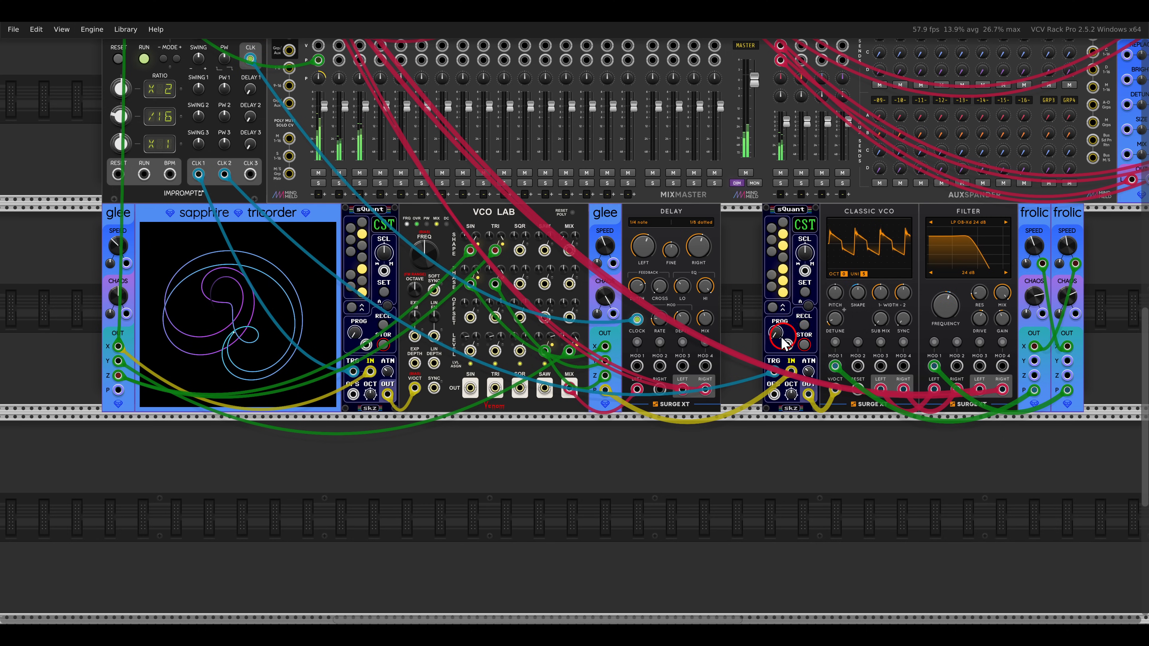
# Step: Select all melody and pad modules in the row below the mixer and move them to the upper row beside the drone modules
pyautogui.scroll(3, 740, 321)
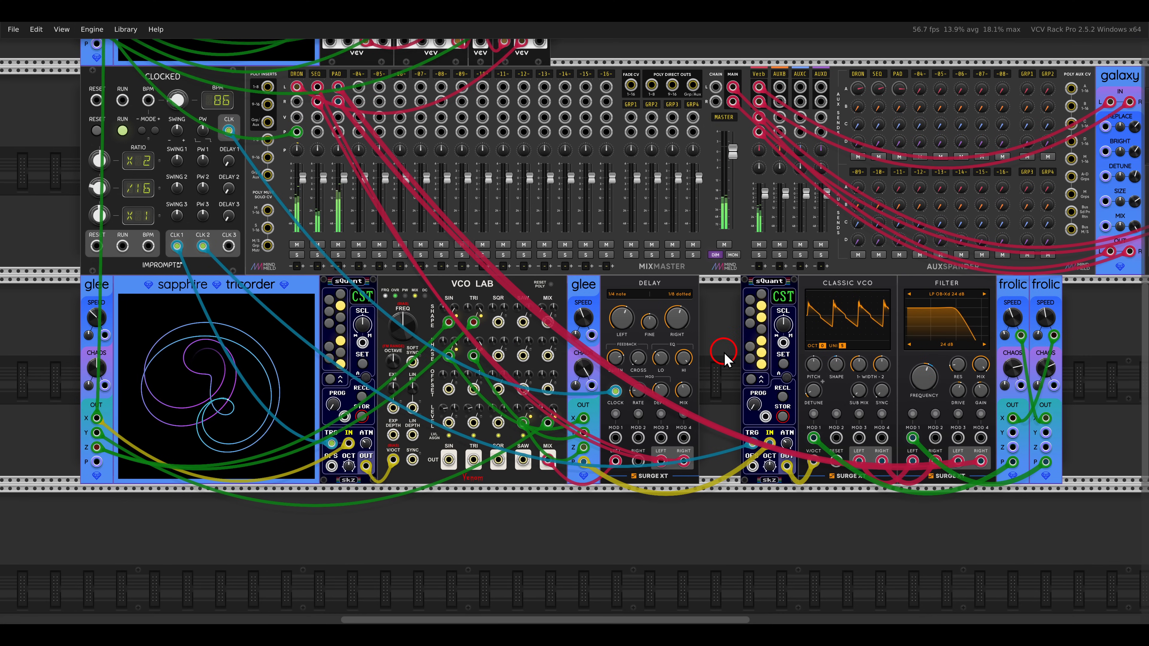
pyautogui.scroll(-3, 724, 353)
pyautogui.moveTo(1001, 411); pyautogui.dragTo(210, 394)
pyautogui.scroll(3, 210, 393)
pyautogui.hscroll(3, 210, 394)
pyautogui.moveTo(167, 426); pyautogui.dragTo(534, 130)
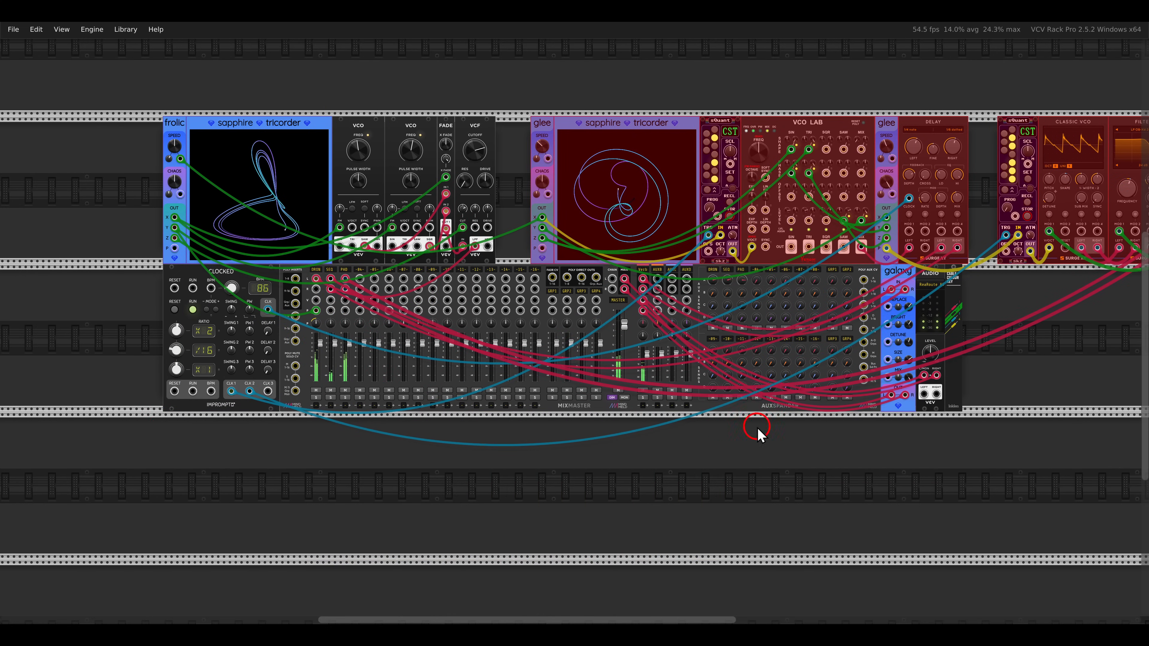
pyautogui.click(720, 504)
# Step: Add a new Frolic module in the empty row directly below Clocked
pyautogui.moveTo(524, 477); pyautogui.dragTo(699, 340)
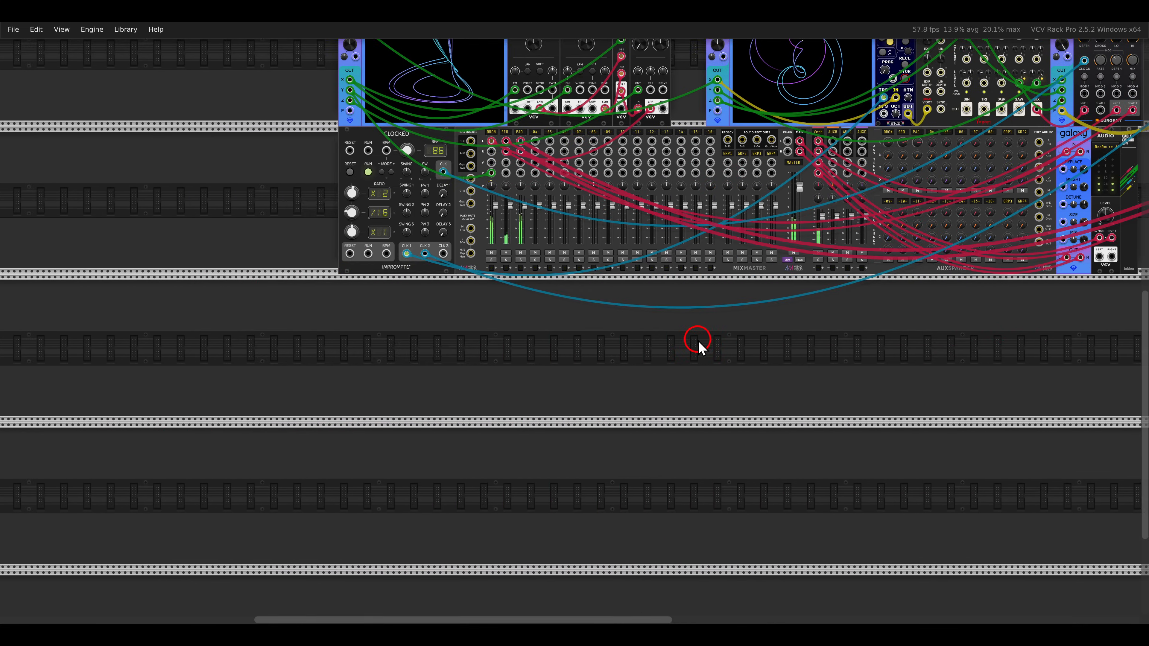
pyautogui.scroll(3, 516, 394)
pyautogui.moveTo(490, 368); pyautogui.dragTo(607, 378)
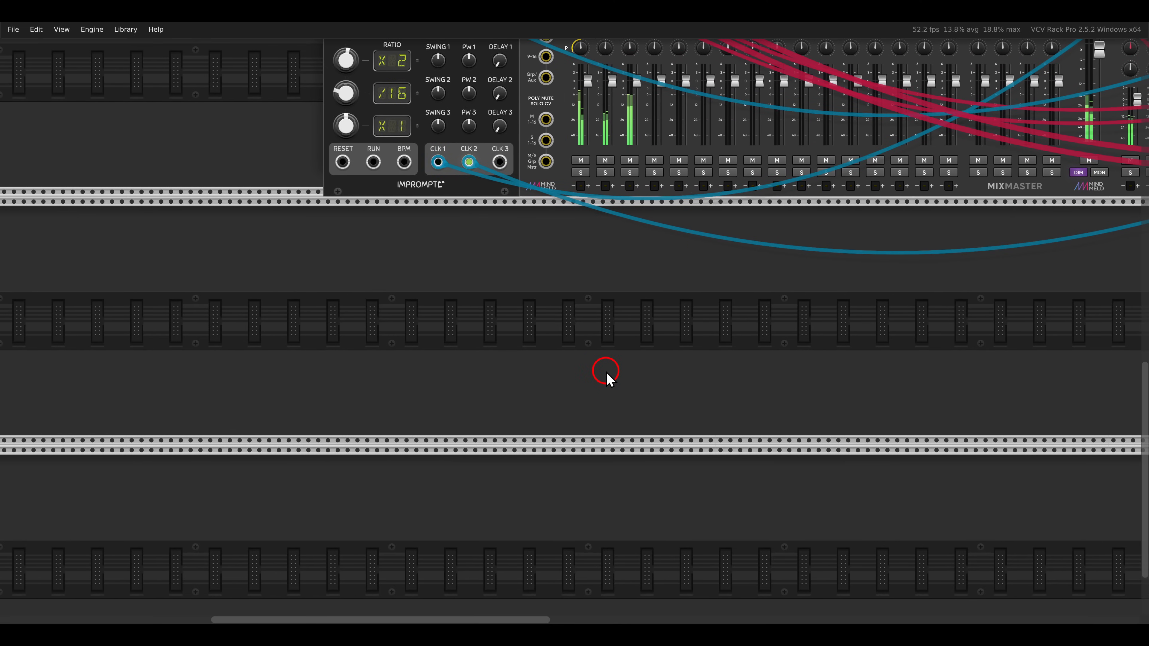
pyautogui.rightClick(538, 310)
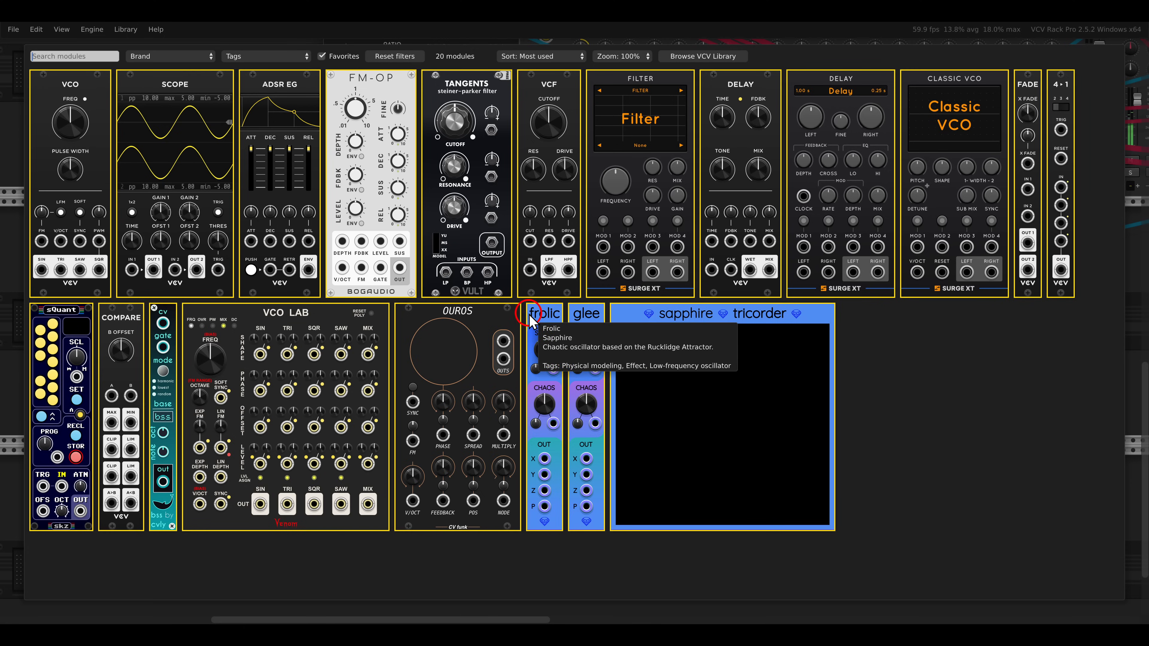
pyautogui.moveTo(543, 326); pyautogui.dragTo(345, 294)
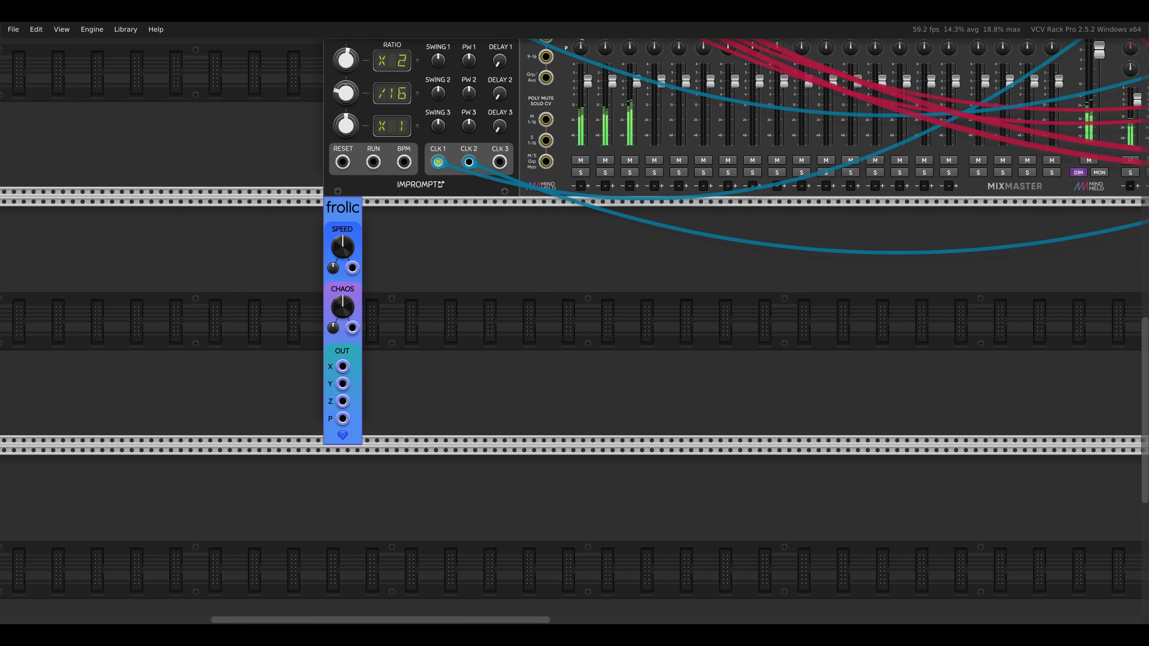
# Step: Add a Compare module beside the new Frolic and patch Frolic's X output to Compare's A input
pyautogui.moveTo(533, 360); pyautogui.dragTo(749, 341)
pyautogui.rightClick(749, 341)
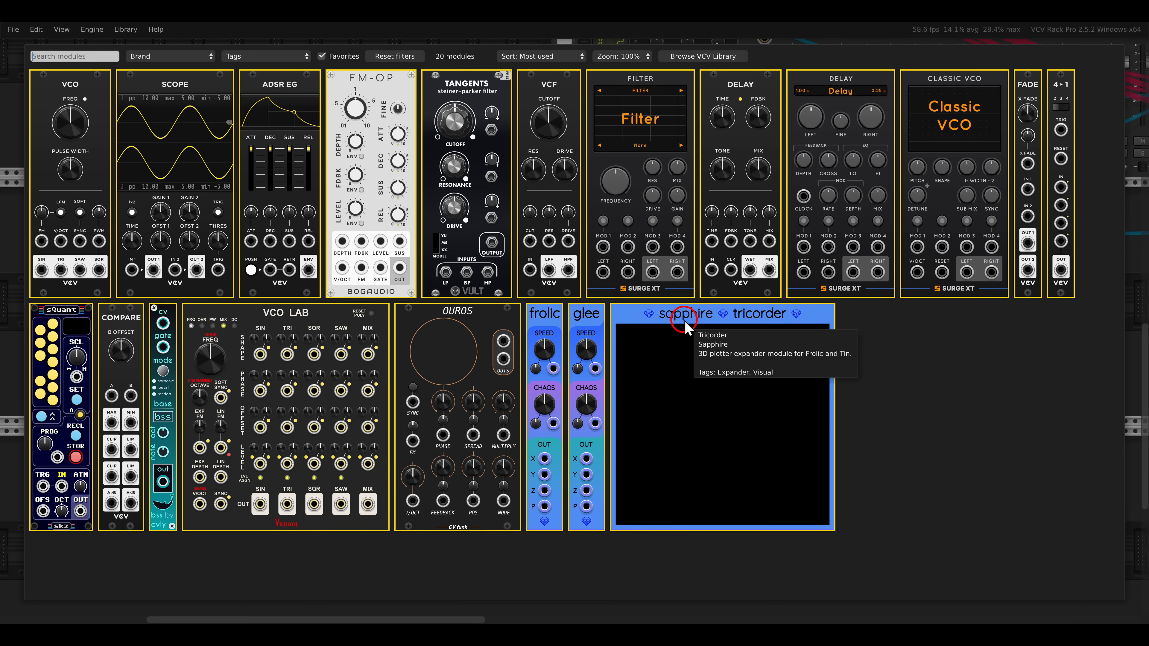
pyautogui.moveTo(142, 407); pyautogui.dragTo(652, 253)
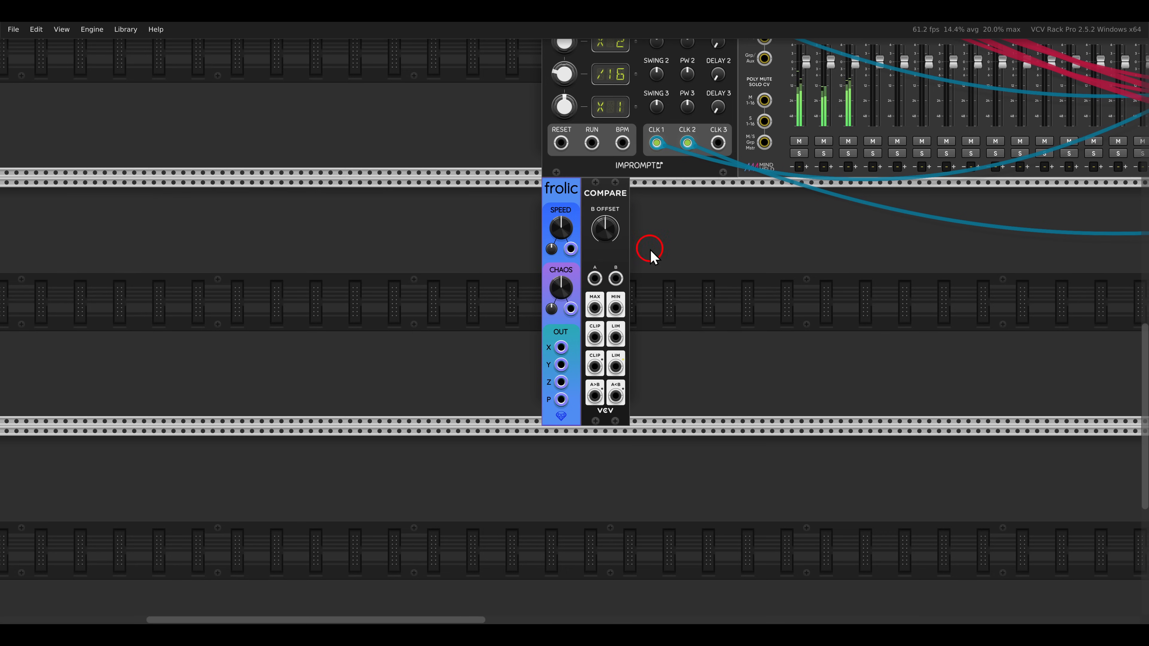
pyautogui.scroll(3, 652, 254)
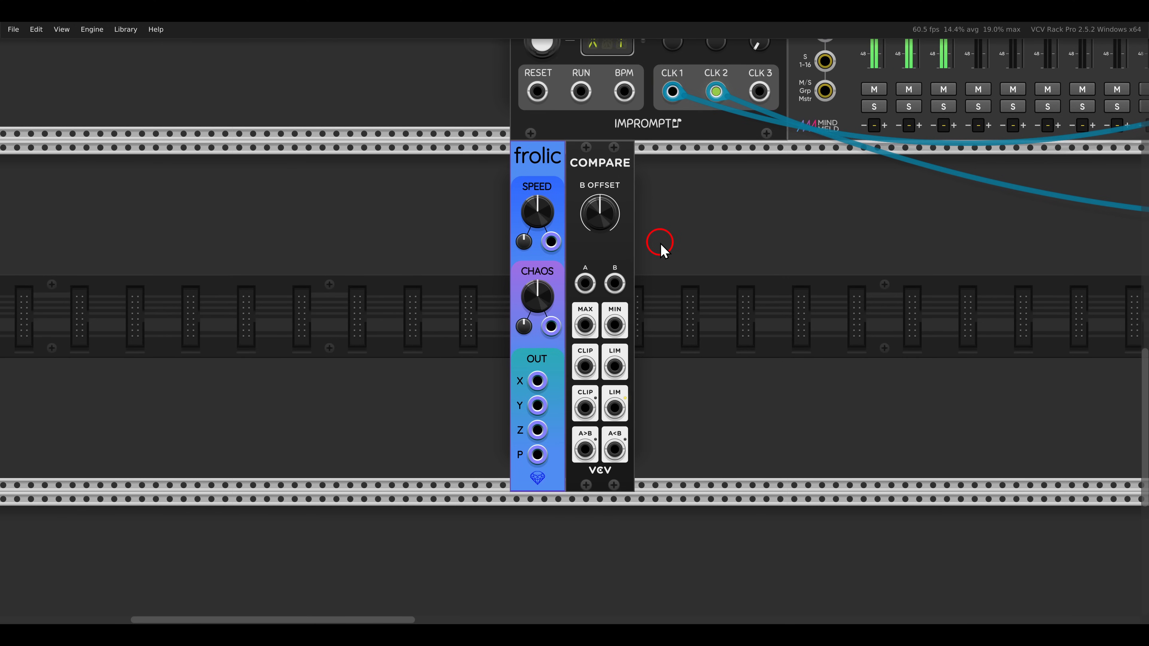
pyautogui.moveTo(538, 382); pyautogui.dragTo(585, 284)
pyautogui.scroll(2, 591, 260)
pyautogui.moveTo(582, 286)
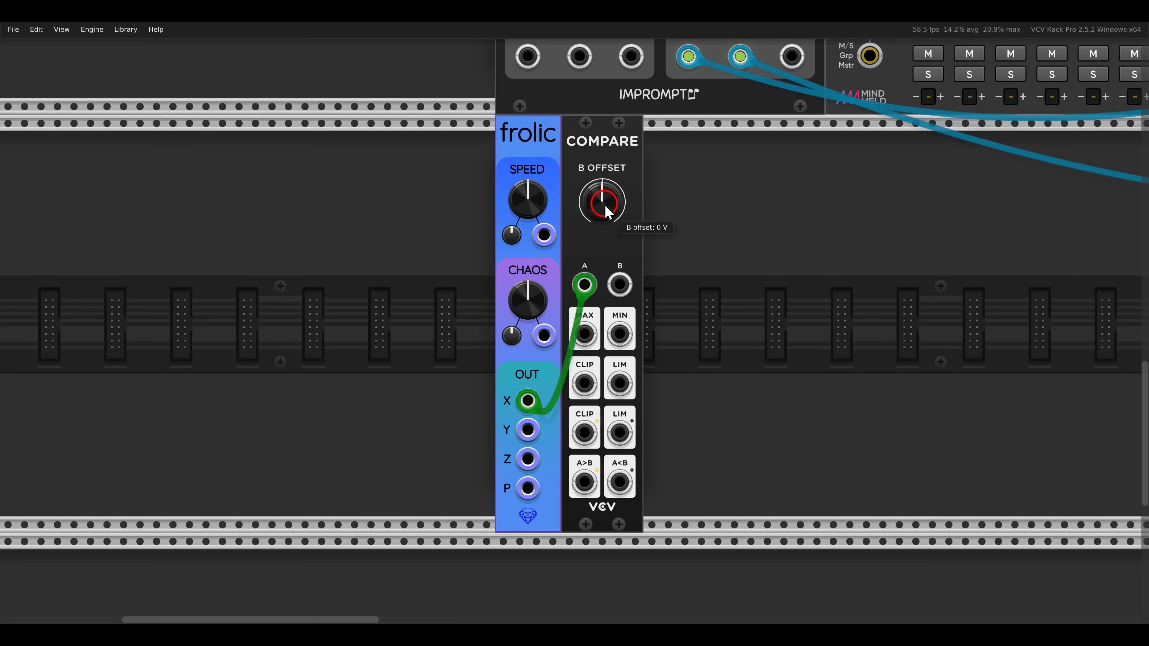
# Step: Add a Scope beside Compare, patch Frolic's X output to its first input and adjust the time scale
pyautogui.rightClick(683, 263)
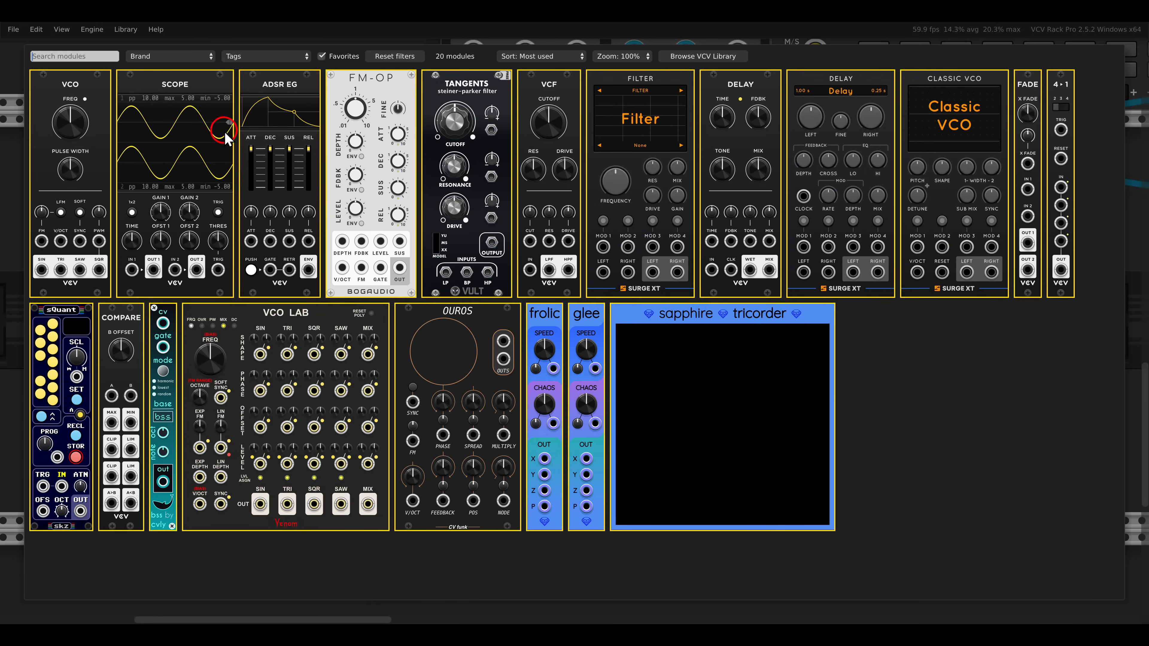
pyautogui.click(226, 145)
pyautogui.moveTo(611, 455)
pyautogui.mouseDown()
pyautogui.moveTo(569, 462)
pyautogui.moveTo(473, 397)
pyautogui.mouseUp()
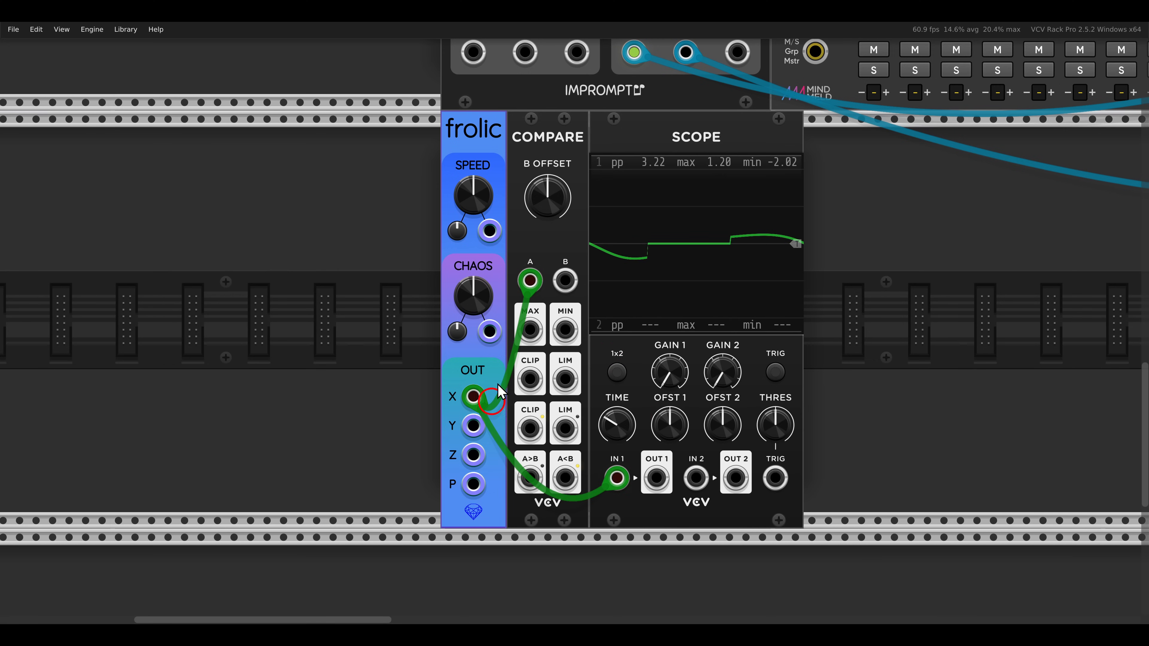
pyautogui.moveTo(624, 438); pyautogui.dragTo(653, 398)
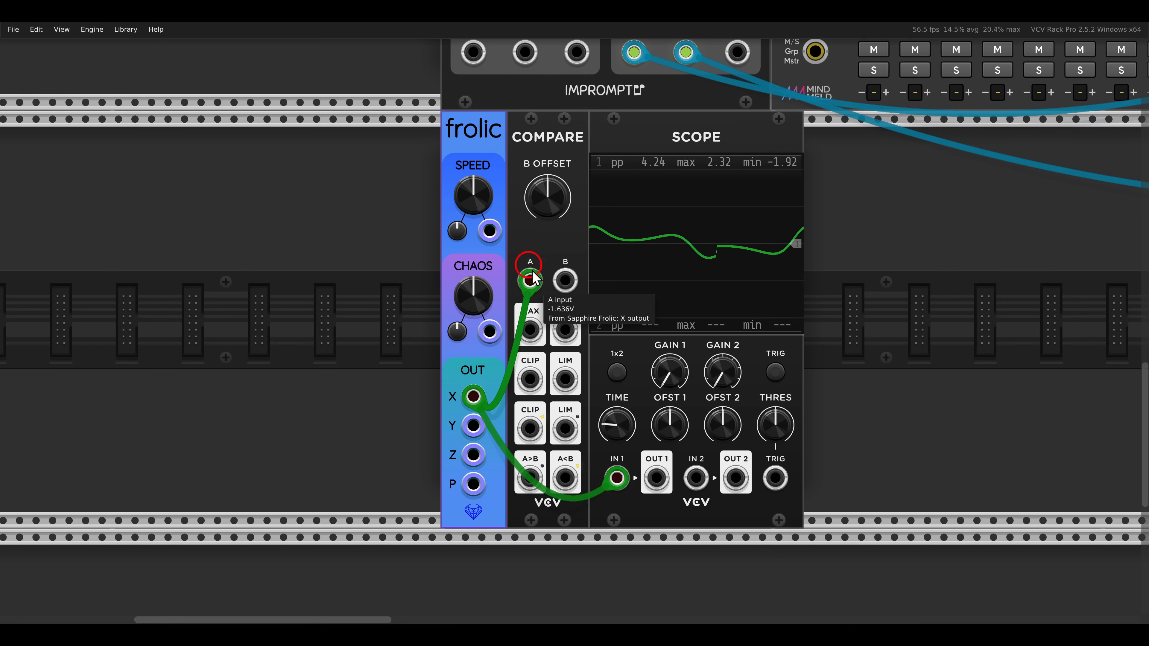
# Step: Patch Compare's A>B output to the Scope's second input, examine the gate against the Frolic signal, and delete the Scope
pyautogui.moveTo(530, 478)
pyautogui.mouseDown()
pyautogui.moveTo(588, 489)
pyautogui.moveTo(693, 484)
pyautogui.mouseUp()
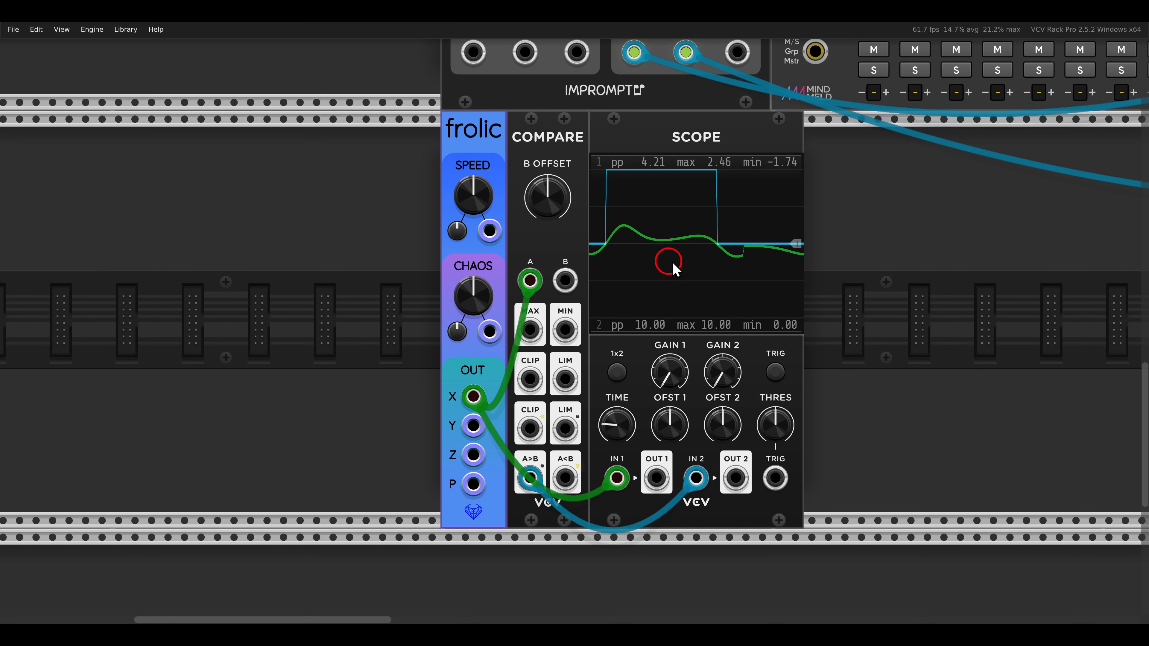
pyautogui.moveTo(709, 237); pyautogui.dragTo(731, 256)
pyautogui.moveTo(597, 234); pyautogui.dragTo(617, 259)
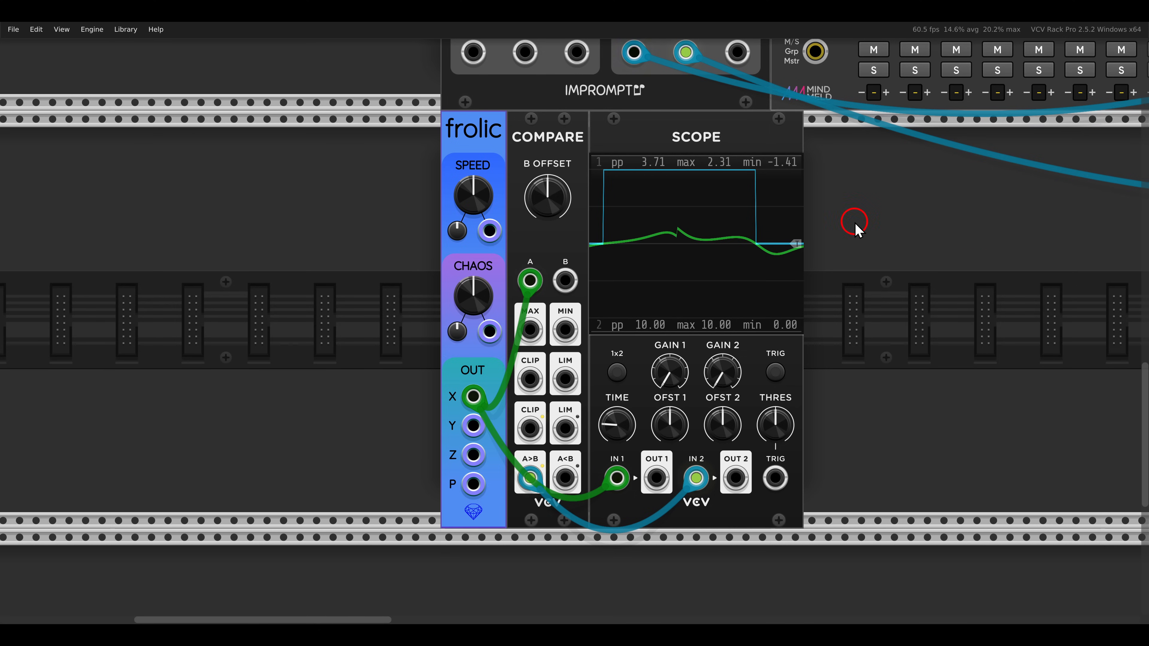
pyautogui.press('Delete')
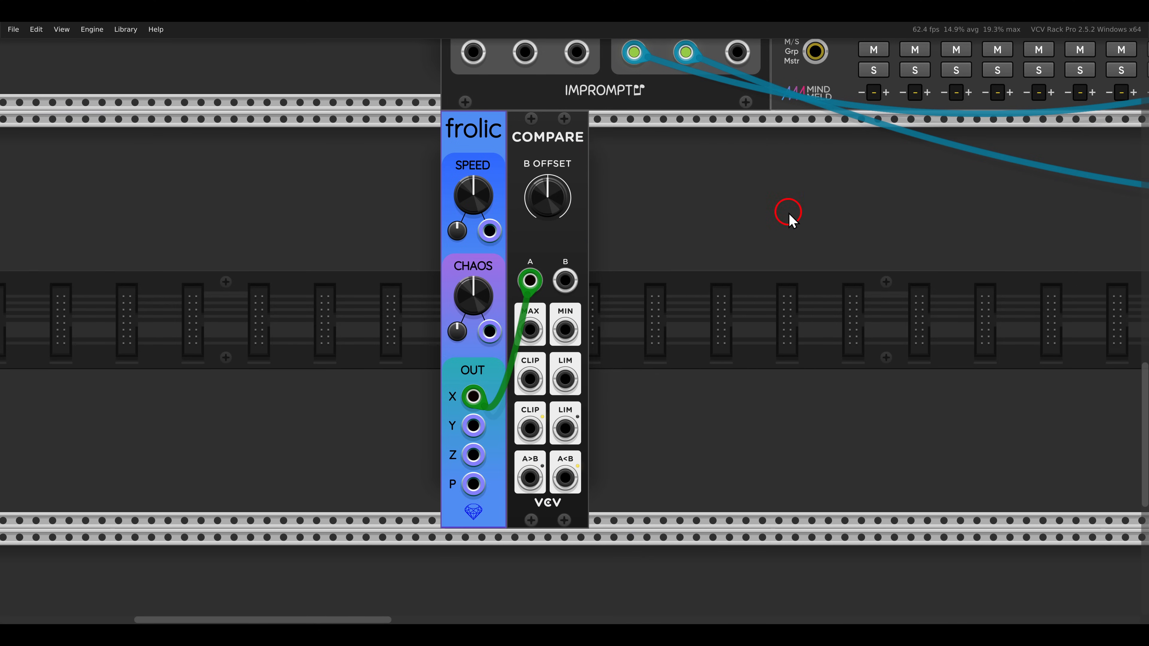
# Step: Add a Vult Tangents filter beside Compare and patch Compare's A>B output to its BP input
pyautogui.rightClick(816, 230)
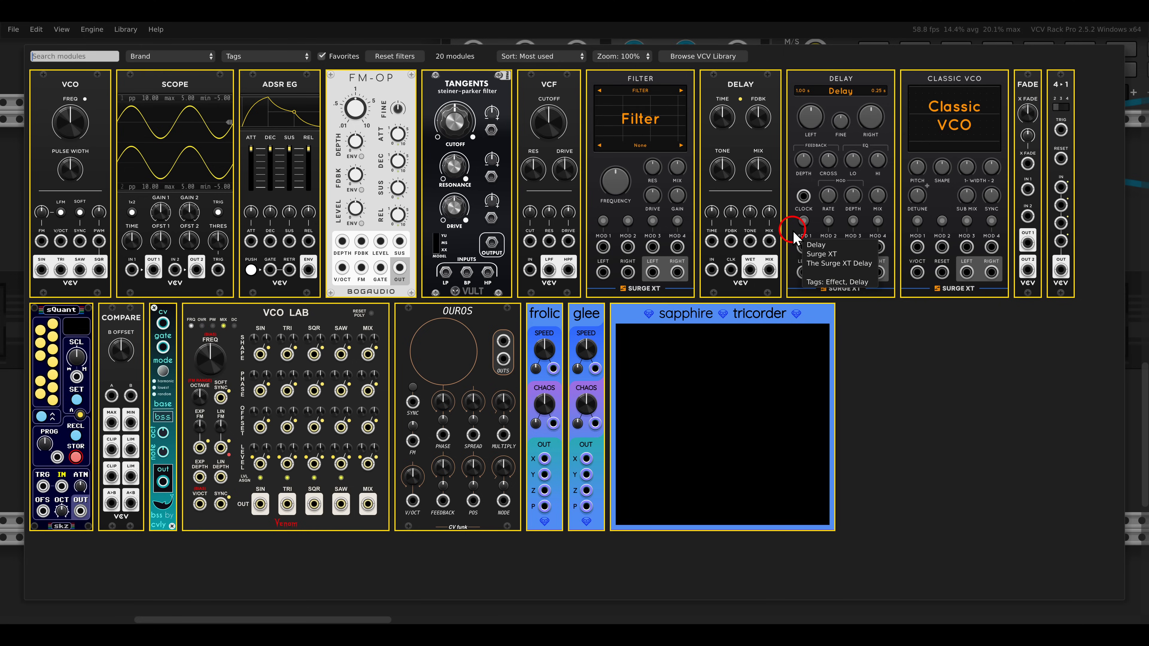
pyautogui.click(457, 99)
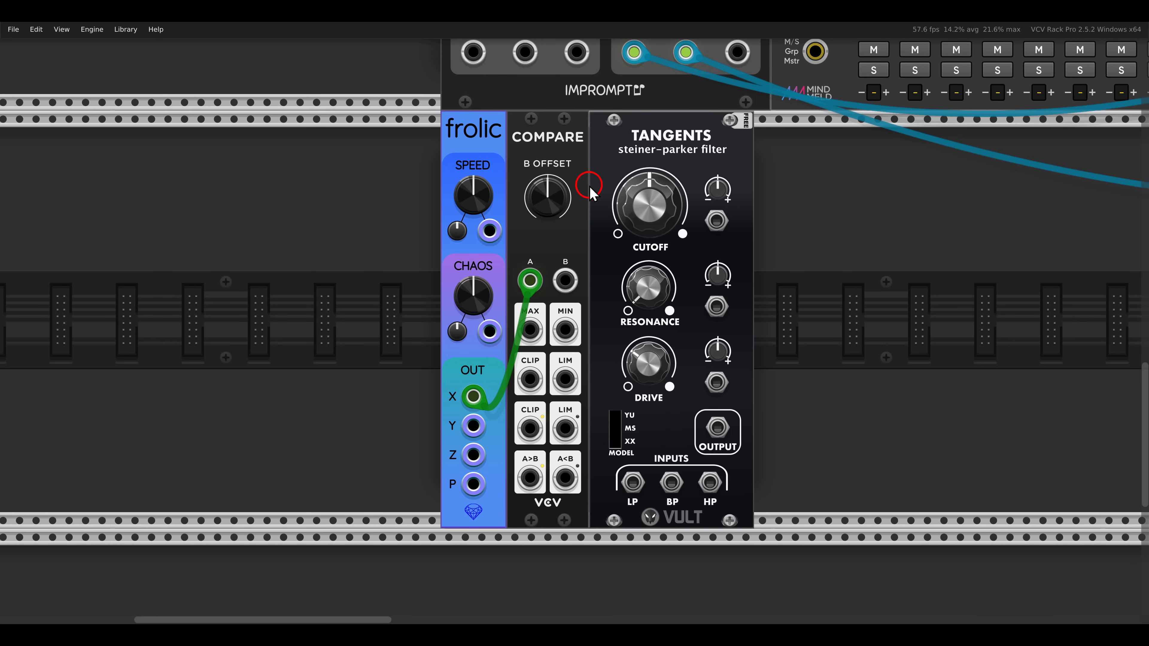
pyautogui.moveTo(529, 479); pyautogui.dragTo(673, 494)
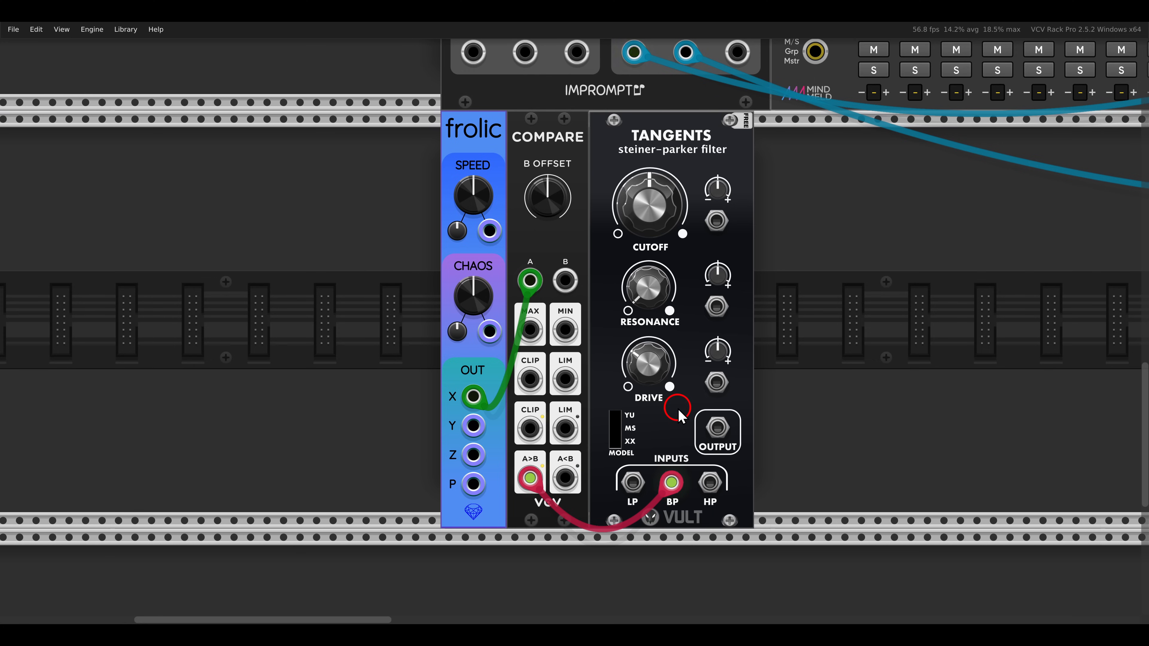
# Step: Patch the Tangents output to the left input of the fourth MixMaster channel
pyautogui.scroll(-3, 681, 414)
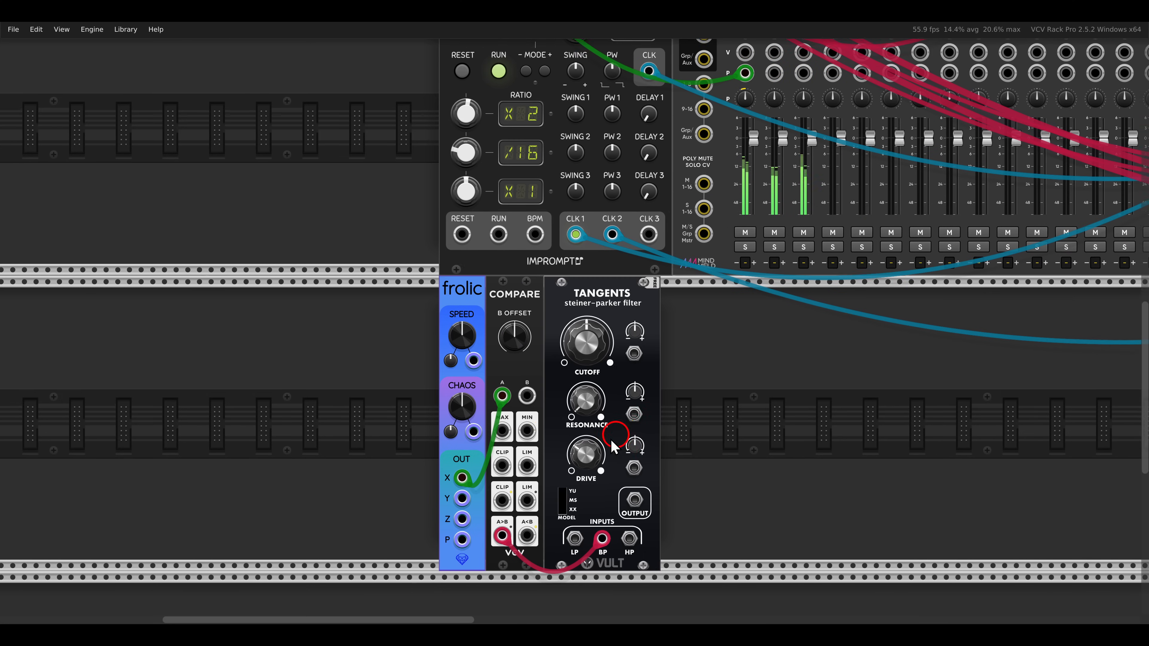
pyautogui.moveTo(624, 506); pyautogui.dragTo(815, 135)
pyautogui.scroll(-5, 790, 226)
pyautogui.scroll(3, 706, 226)
# Step: Raise the Tangents filter's resonance and cutoff to shape the percussive sound triggered by Compare
pyautogui.moveTo(702, 216); pyautogui.dragTo(747, 277)
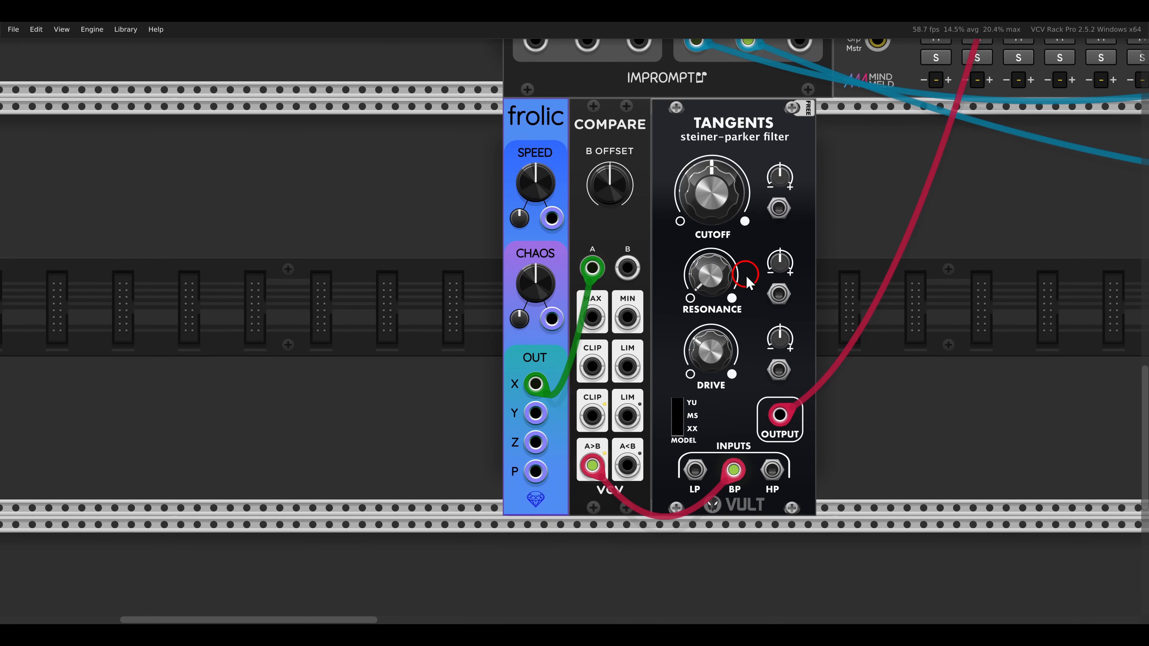
pyautogui.moveTo(715, 280)
pyautogui.mouseDown()
pyautogui.moveTo(670, 158)
pyautogui.moveTo(706, 277)
pyautogui.mouseUp()
pyautogui.moveTo(703, 209); pyautogui.dragTo(672, 145)
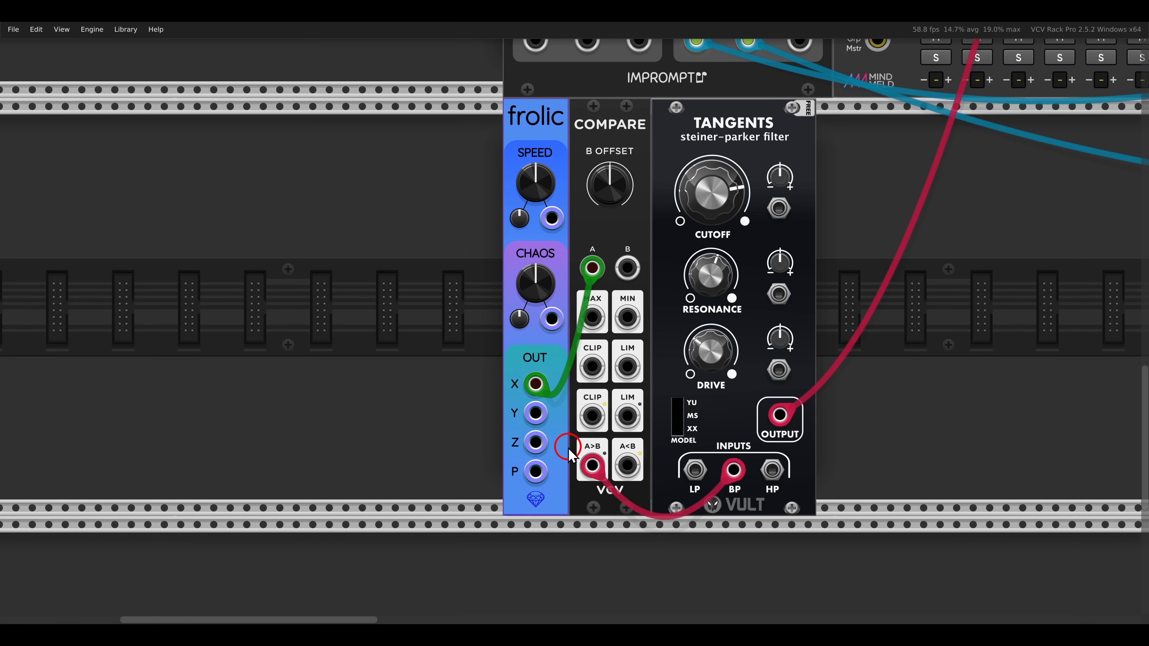
pyautogui.moveTo(591, 466); pyautogui.dragTo(623, 502)
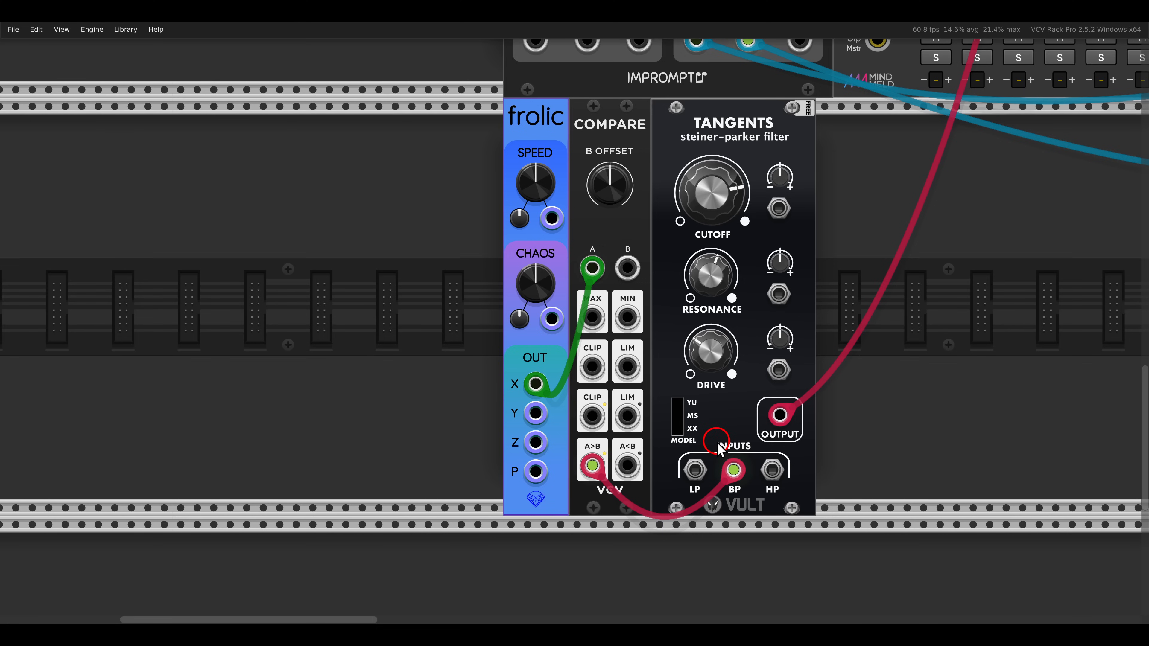
pyautogui.moveTo(706, 440); pyautogui.dragTo(760, 500)
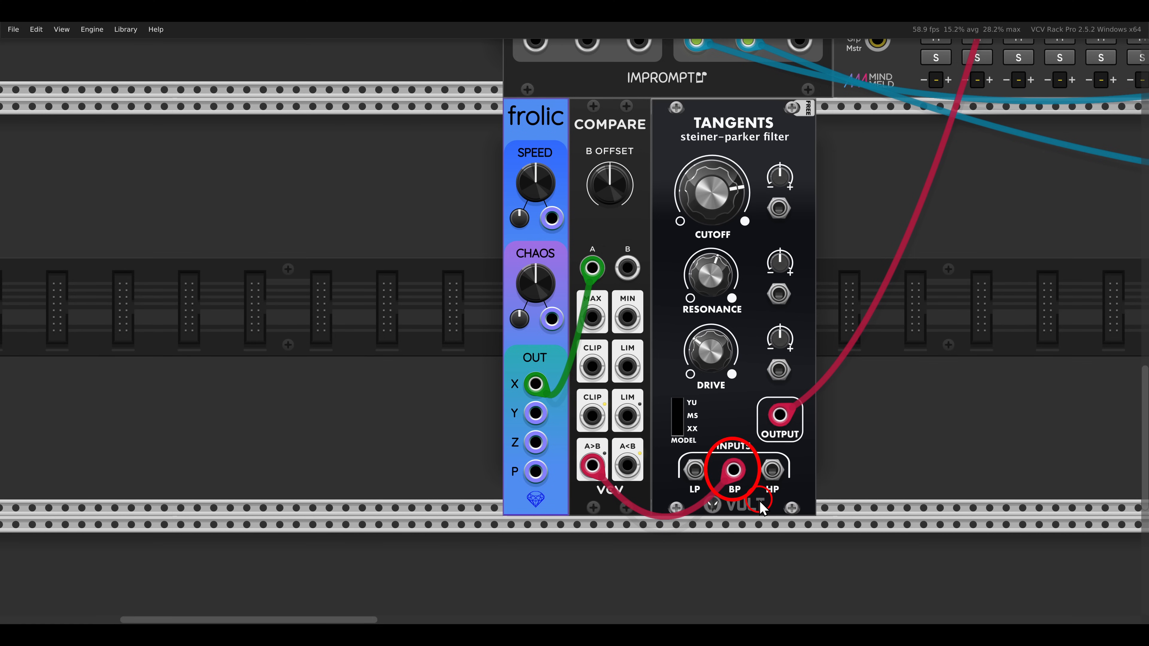
pyautogui.moveTo(691, 281)
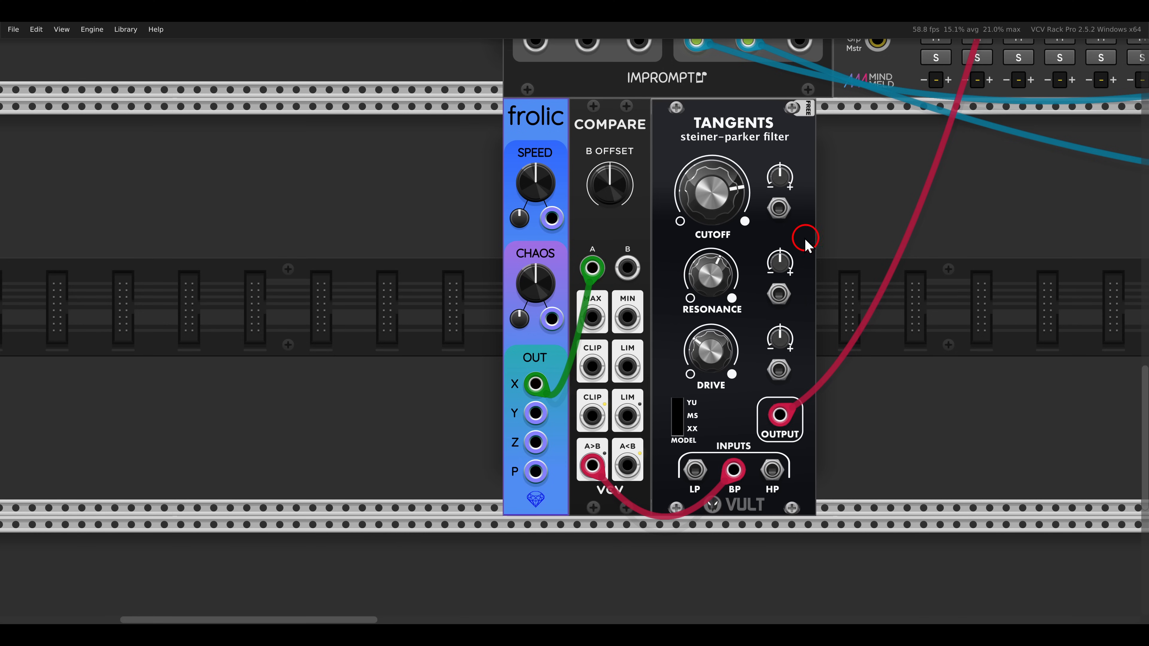
# Step: Add a VCV Delay beside Tangents and insert it between the Tangents output and the mixer, using Delay's IN and WET ports
pyautogui.moveTo(803, 244); pyautogui.dragTo(683, 237)
pyautogui.rightClick(762, 239)
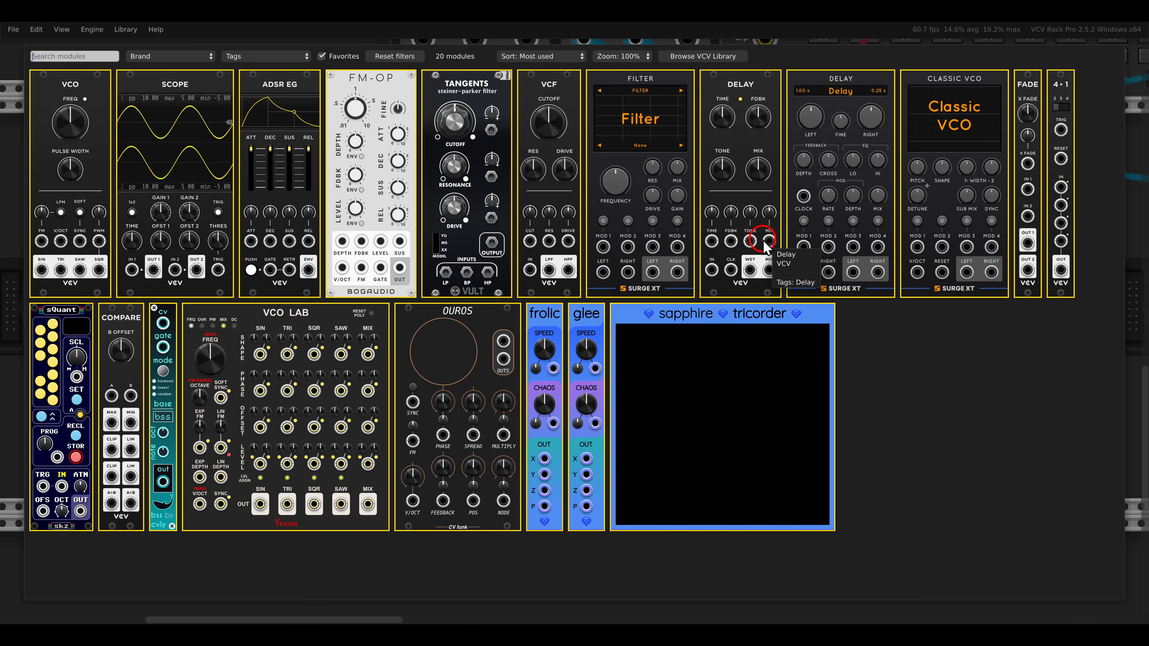
pyautogui.click(747, 113)
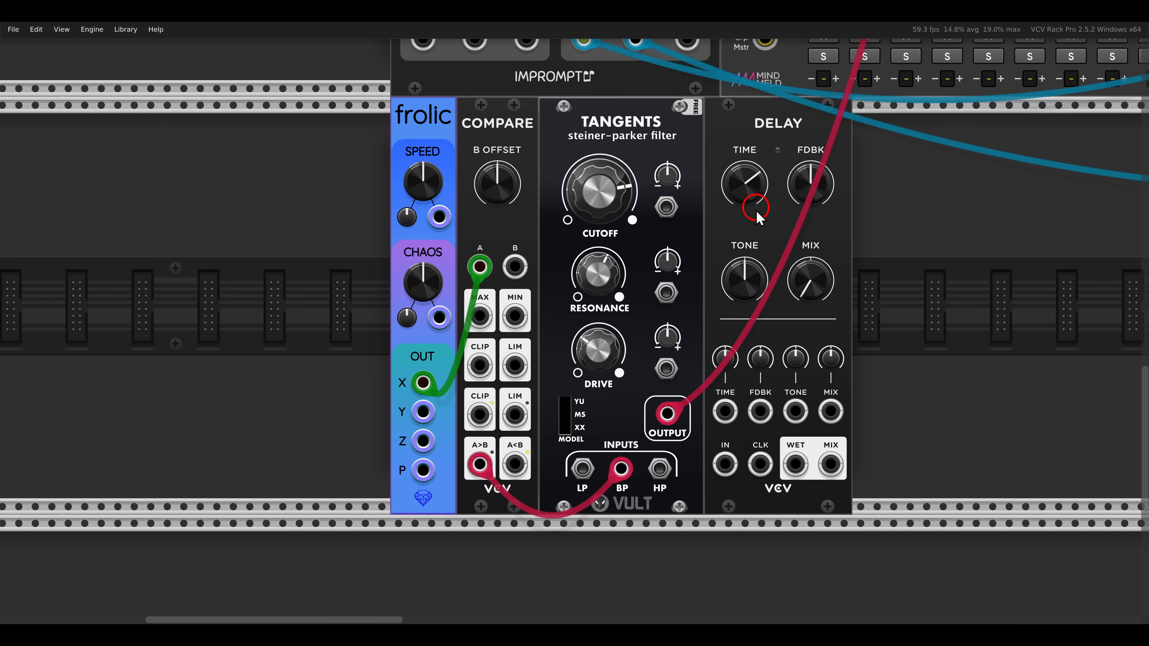
pyautogui.moveTo(667, 412); pyautogui.dragTo(727, 386)
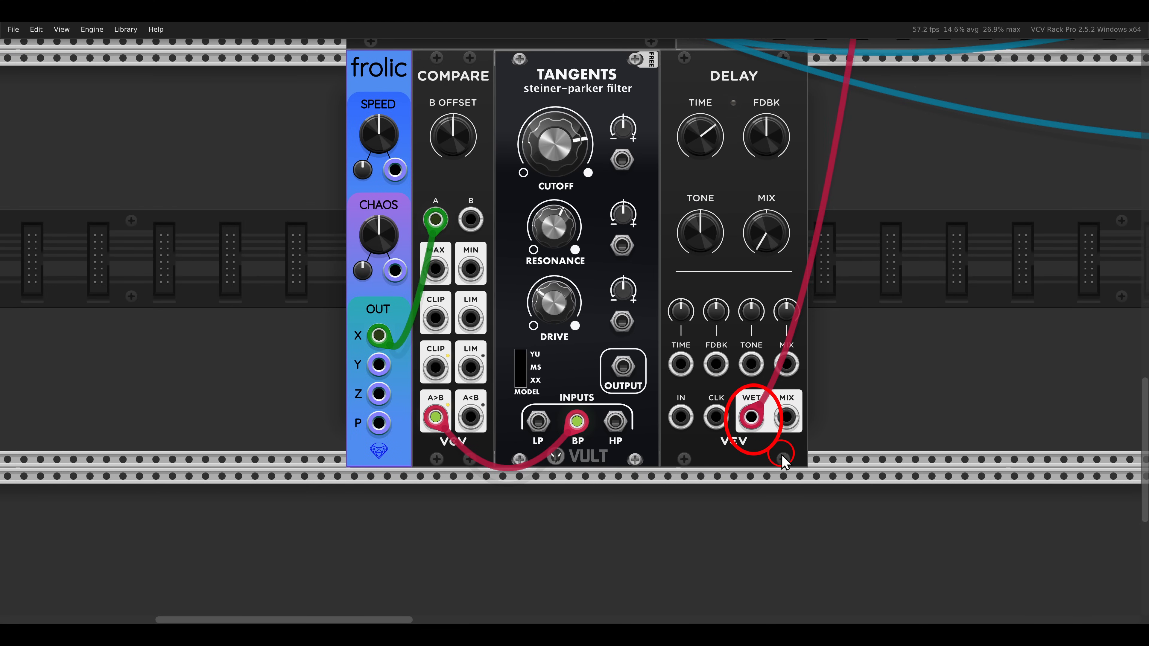
pyautogui.scroll(1, 764, 421)
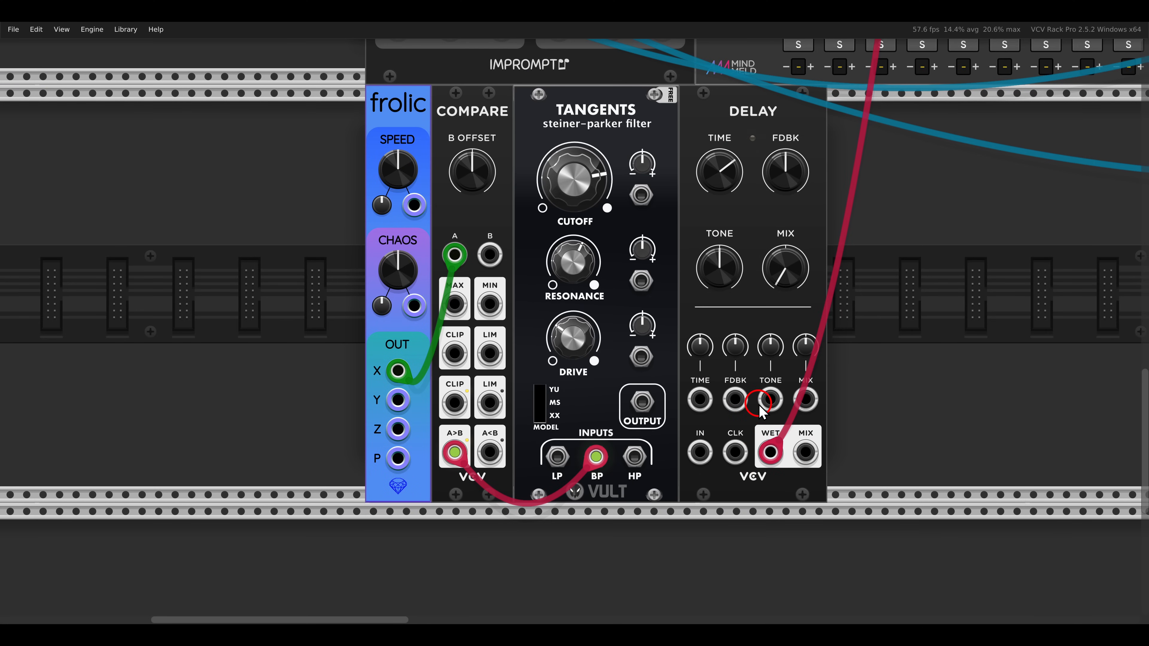
pyautogui.moveTo(700, 452); pyautogui.dragTo(642, 402)
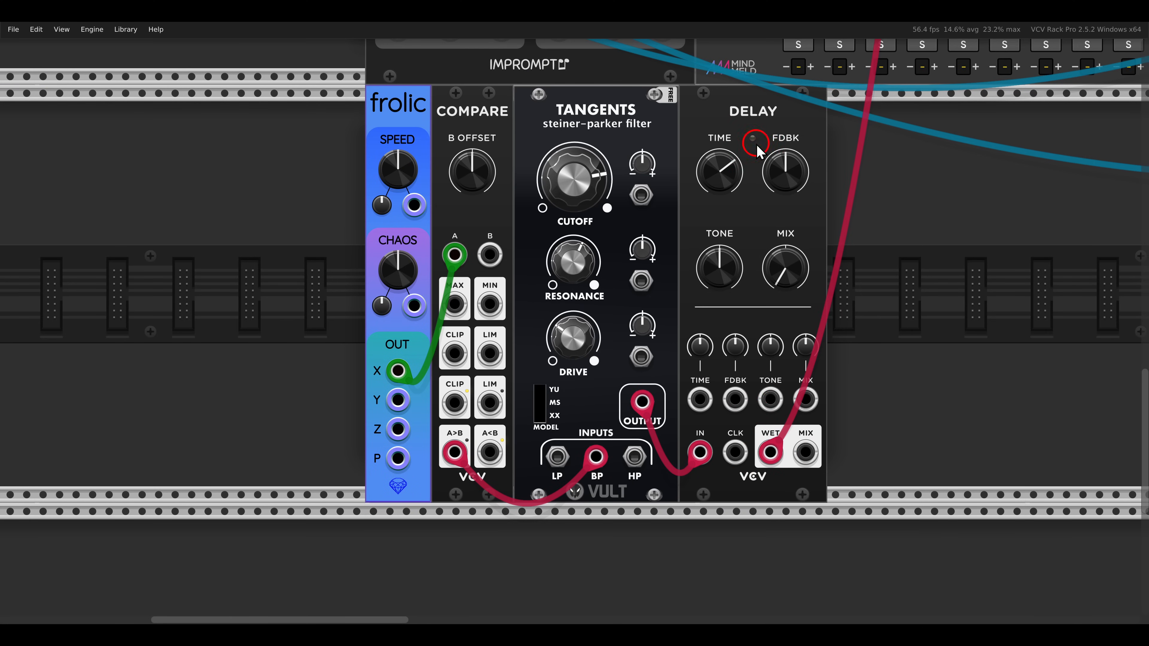
# Step: Shorten the Delay time and raise its feedback and tone
pyautogui.moveTo(720, 165); pyautogui.dragTo(779, 172)
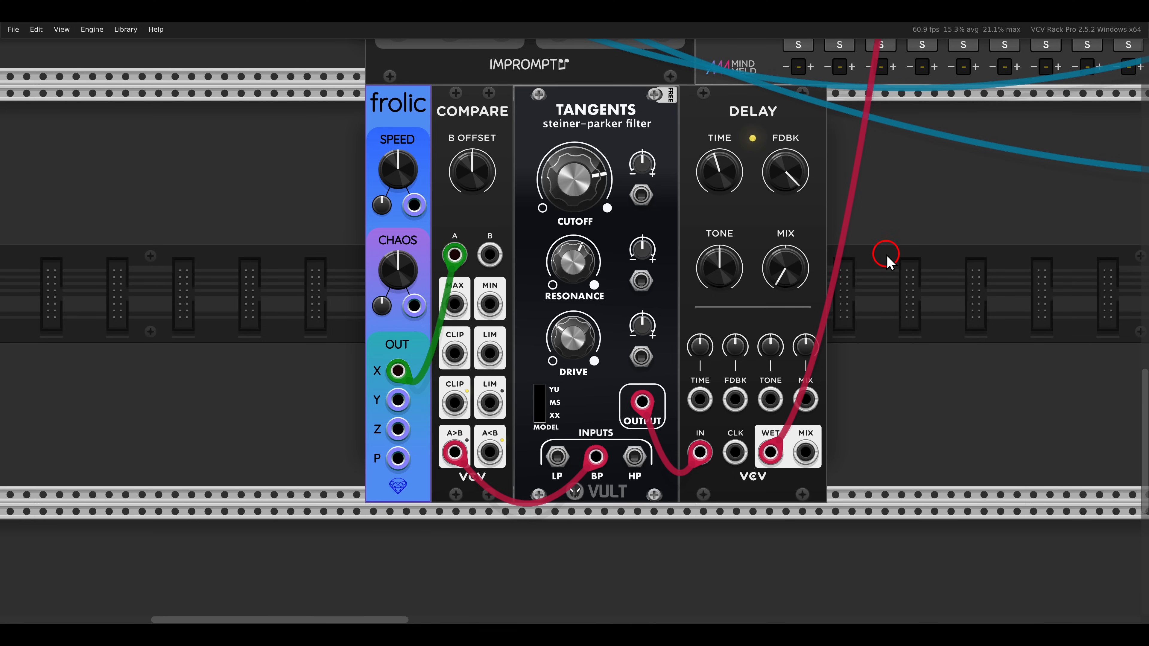
pyautogui.moveTo(726, 264); pyautogui.dragTo(689, 133)
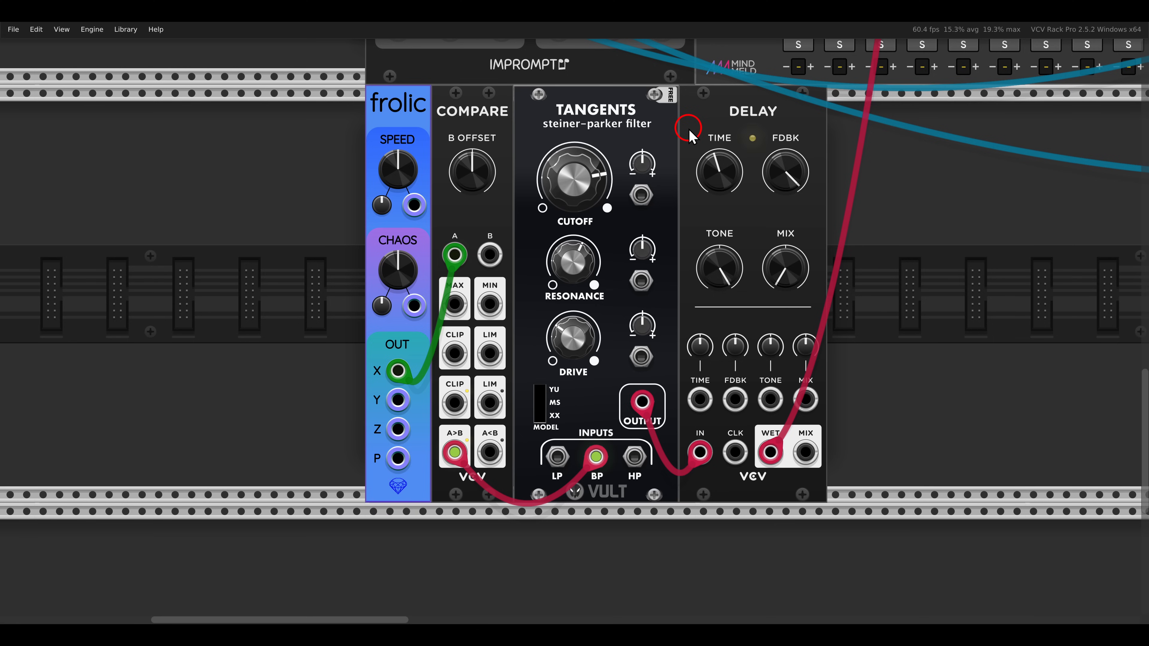
# Step: Modulate Tangents' cutoff from Frolic's Y output and Delay's time from Frolic's X output, raising both modulation amounts
pyautogui.moveTo(398, 399); pyautogui.dragTo(640, 195)
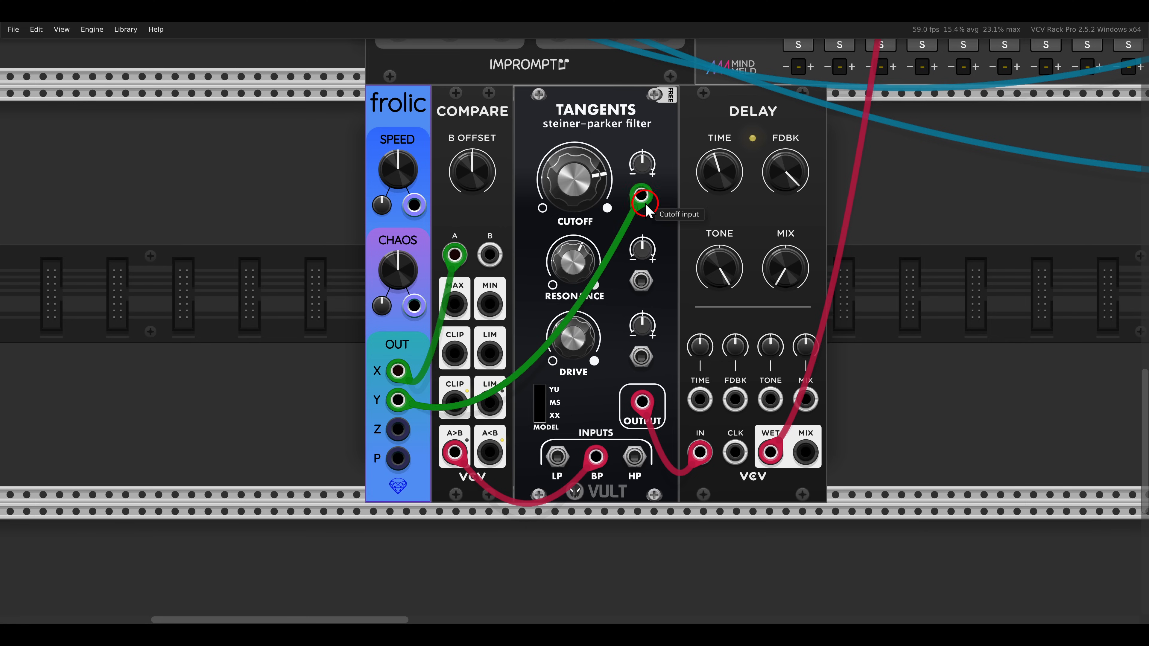
pyautogui.moveTo(631, 156); pyautogui.dragTo(604, 113)
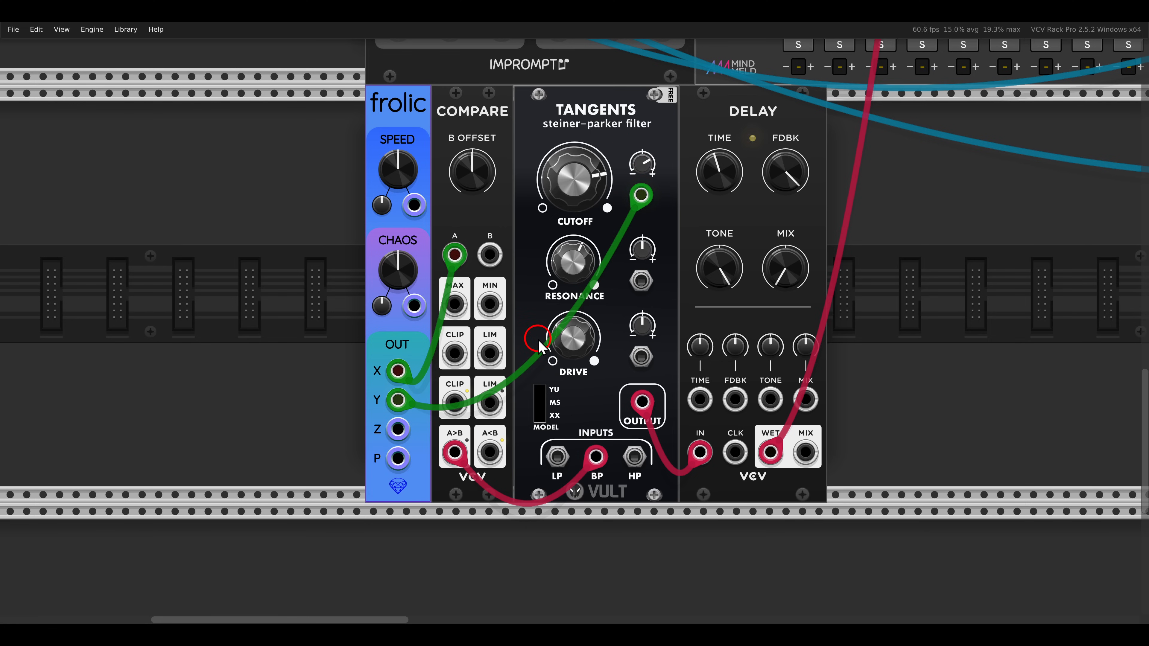
pyautogui.moveTo(696, 397); pyautogui.dragTo(398, 371)
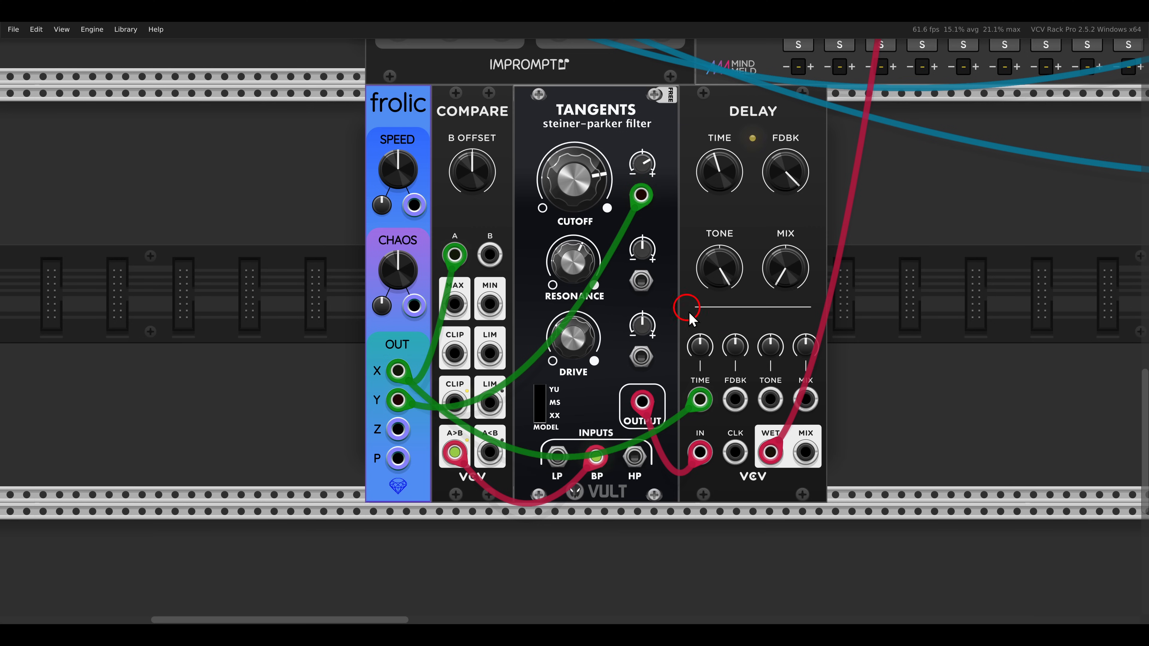
pyautogui.moveTo(700, 348); pyautogui.dragTo(668, 332)
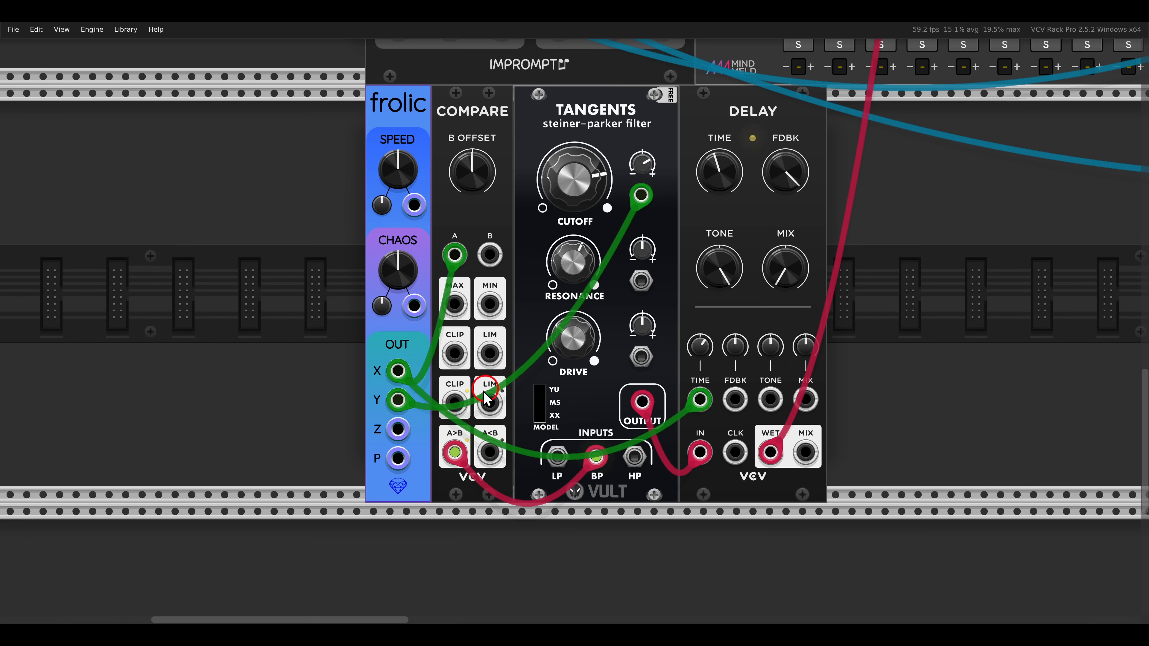
# Step: Patch Frolic's Z output to its own Speed input and slightly raise the Speed modulation amount
pyautogui.moveTo(397, 430); pyautogui.dragTo(334, 217)
pyautogui.moveTo(400, 203); pyautogui.dragTo(380, 184)
pyautogui.click(886, 272)
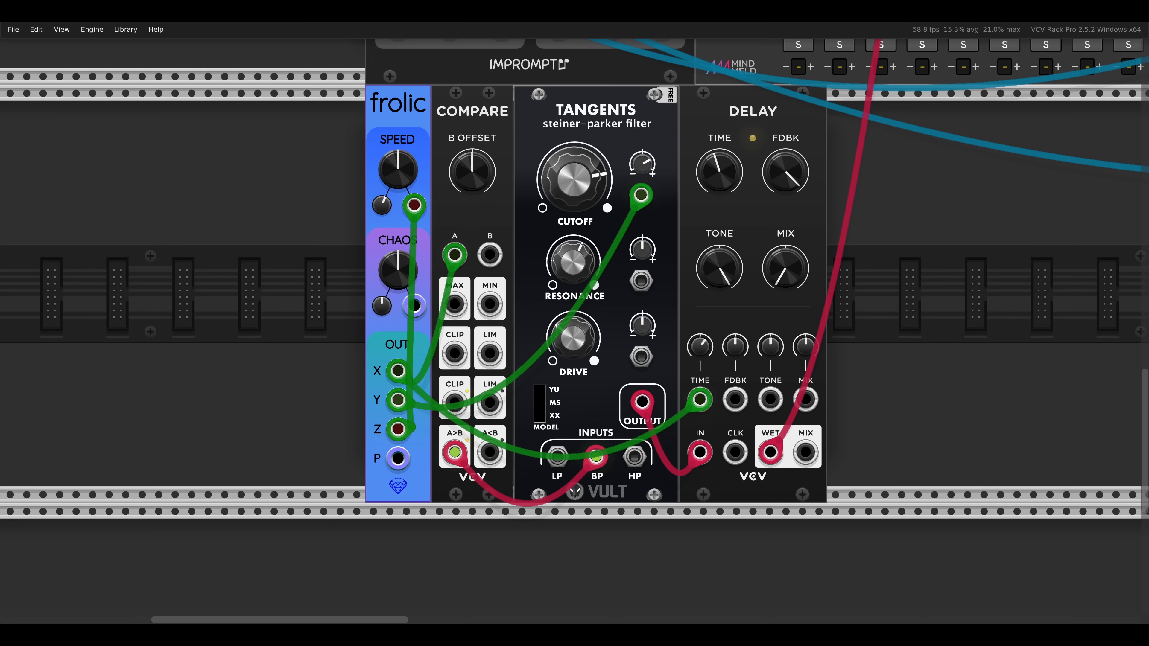
# Step: Patch Frolic's Y output to the pan input of the fourth MixMaster channel
pyautogui.scroll(8, 1002, 331)
pyautogui.moveTo(921, 185); pyautogui.dragTo(398, 476)
pyautogui.scroll(-7, 834, 428)
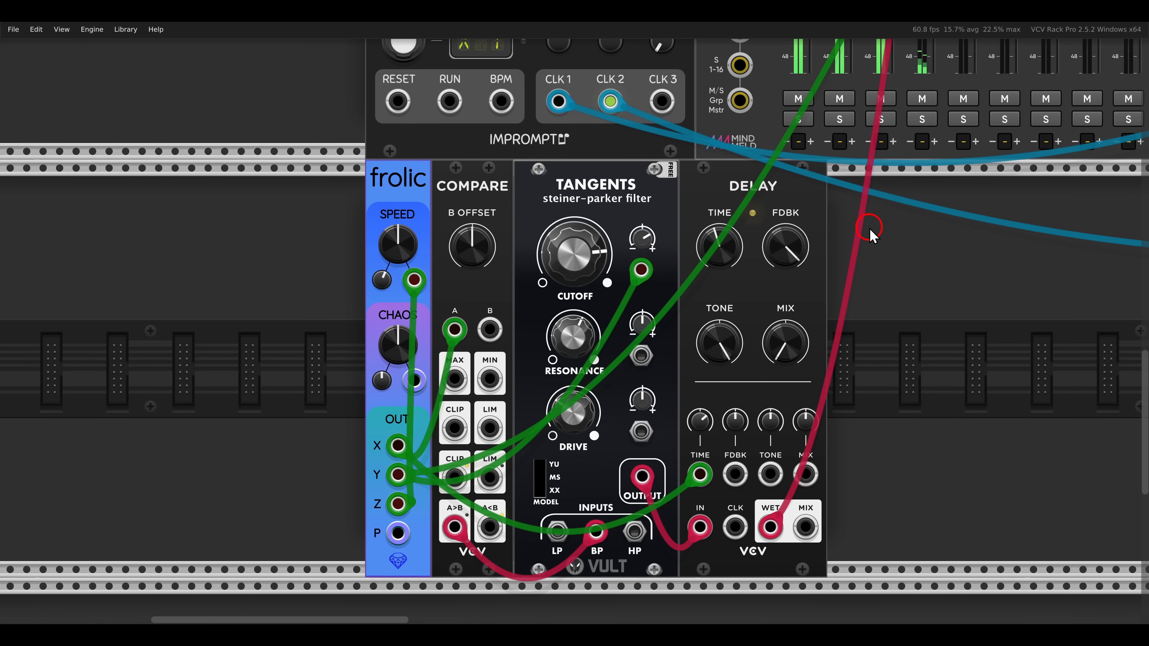
# Step: Set the fourth mixer channel's HPF cutoff to 1000 Hz and label the channel NOIS
pyautogui.moveTo(917, 156); pyautogui.dragTo(674, 459)
pyautogui.scroll(3, 706, 276)
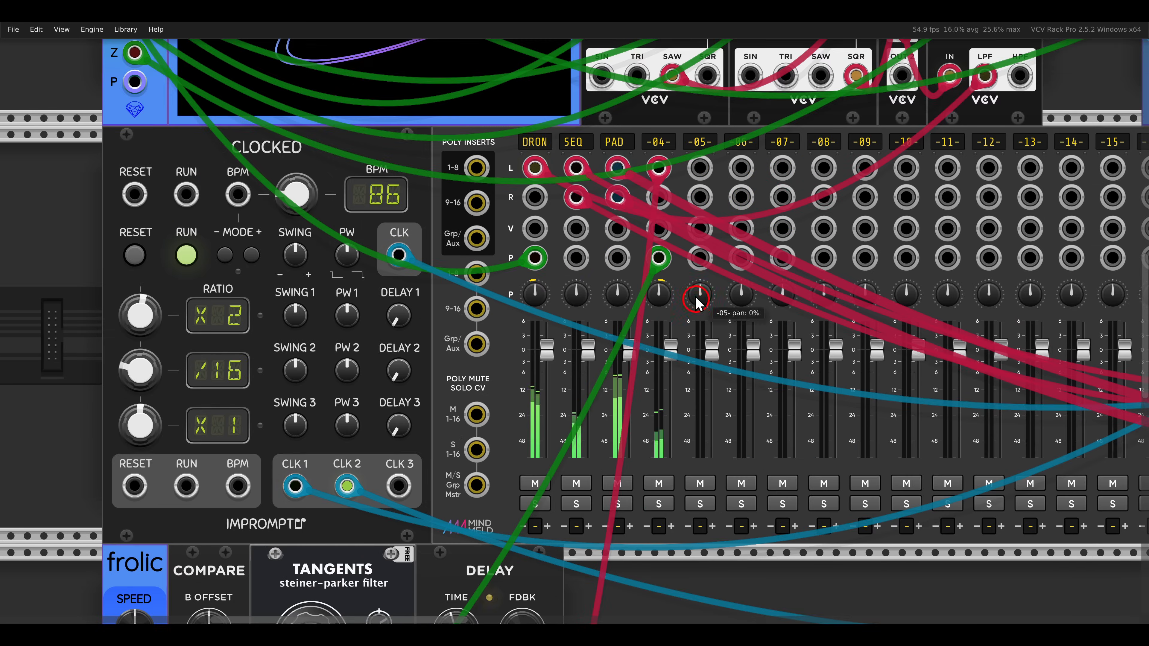
pyautogui.click(656, 144)
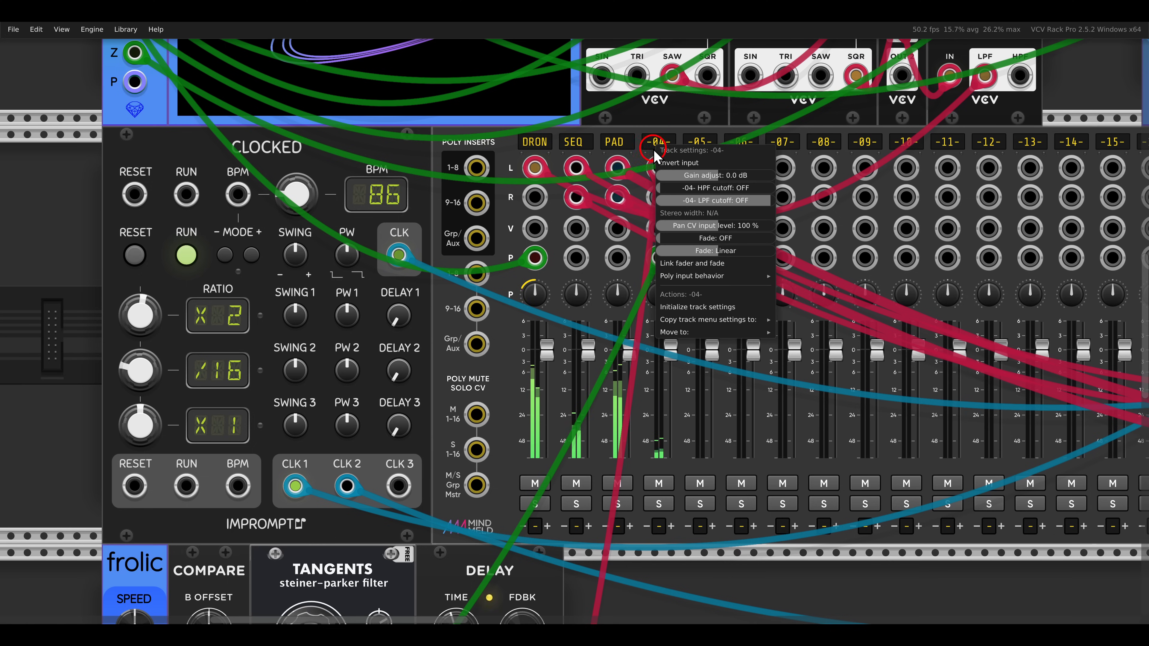
pyautogui.moveTo(674, 187); pyautogui.dragTo(834, 186)
pyautogui.click(707, 115)
pyautogui.doubleClick(670, 144)
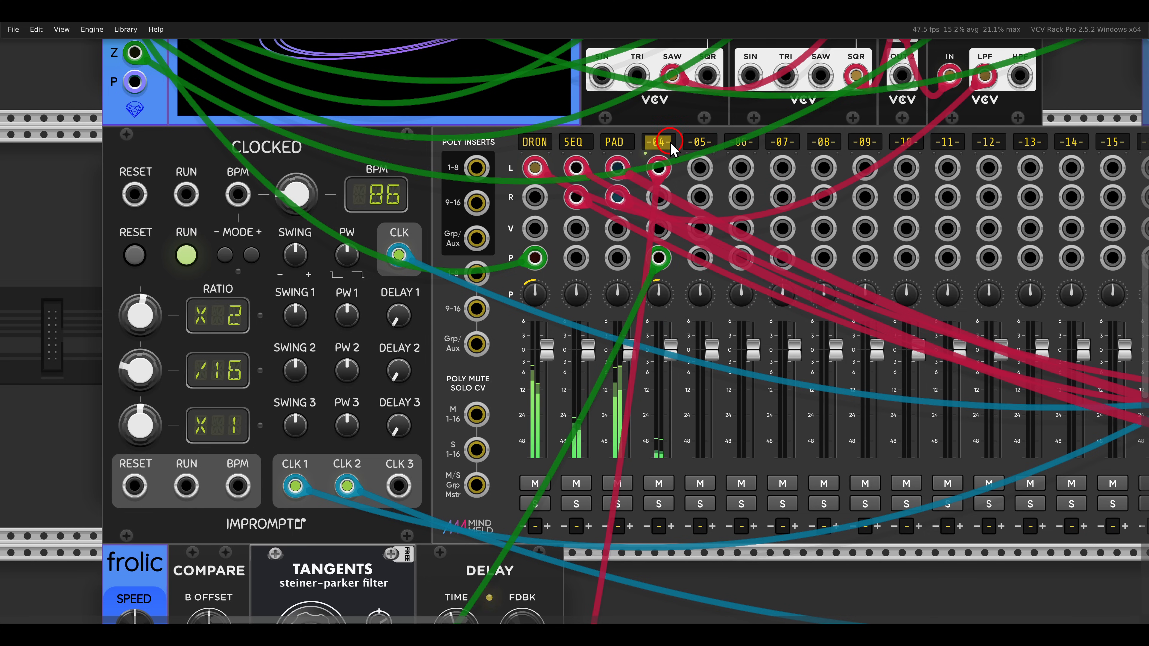
pyautogui.write('NOIS')
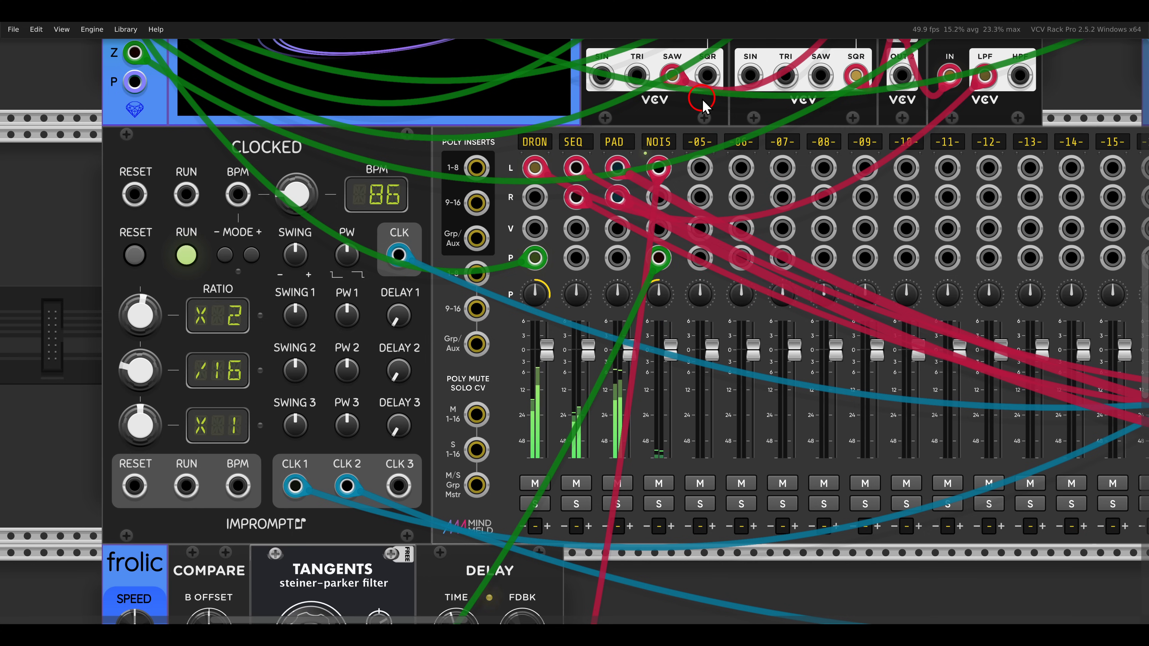
# Step: Raise the NOIS channel's send to the Verb aux on AuxSpander
pyautogui.hscroll(10, 724, 218)
pyautogui.hscroll(7, 729, 229)
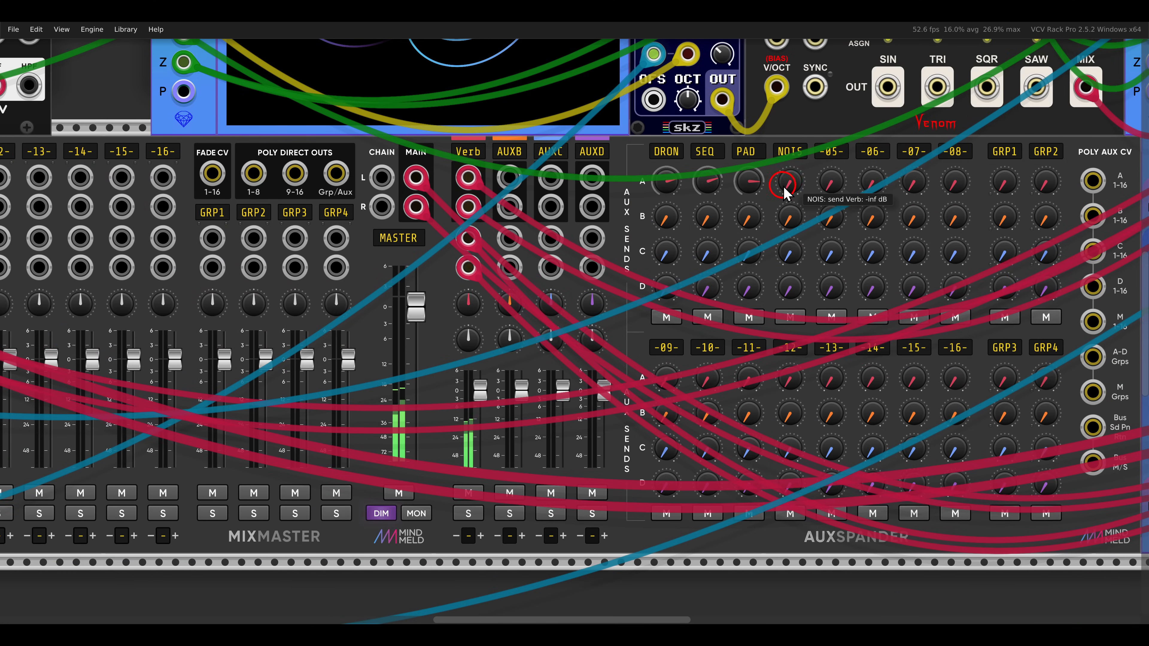
pyautogui.scroll(-2, 335, 360)
pyautogui.moveTo(290, 419); pyautogui.dragTo(972, 169)
pyautogui.moveTo(536, 361); pyautogui.dragTo(723, 326)
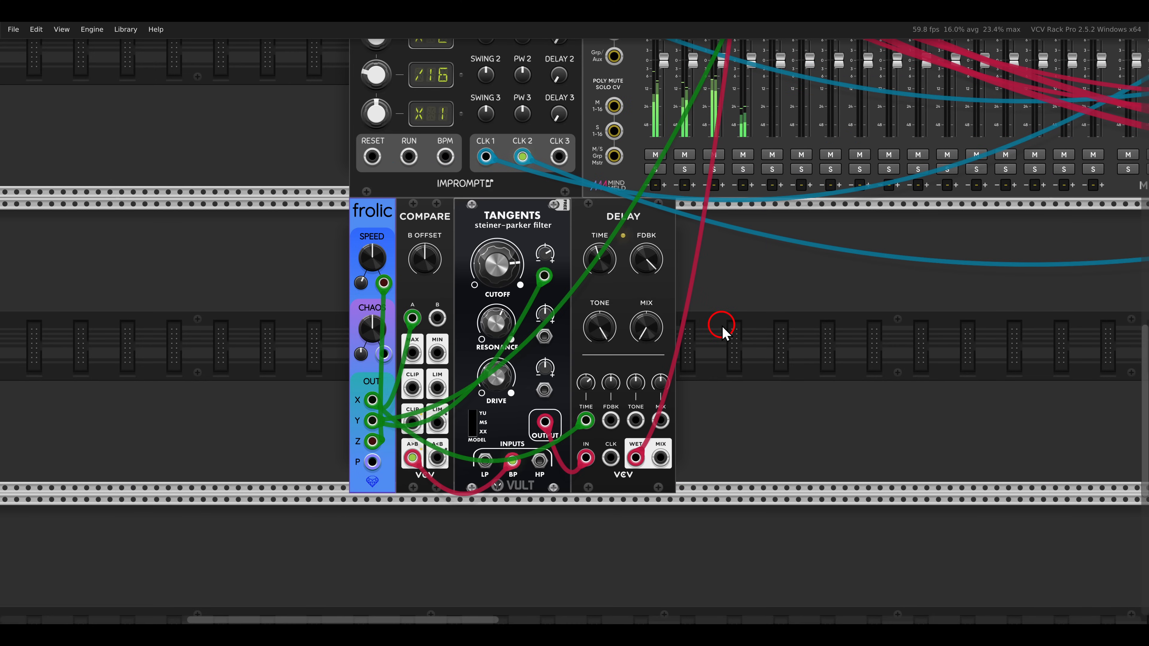
# Step: Adjust the NOIS channel's gain in its track settings
pyautogui.scroll(3, 729, 353)
pyautogui.rightClick(741, 96)
pyautogui.click(803, 129)
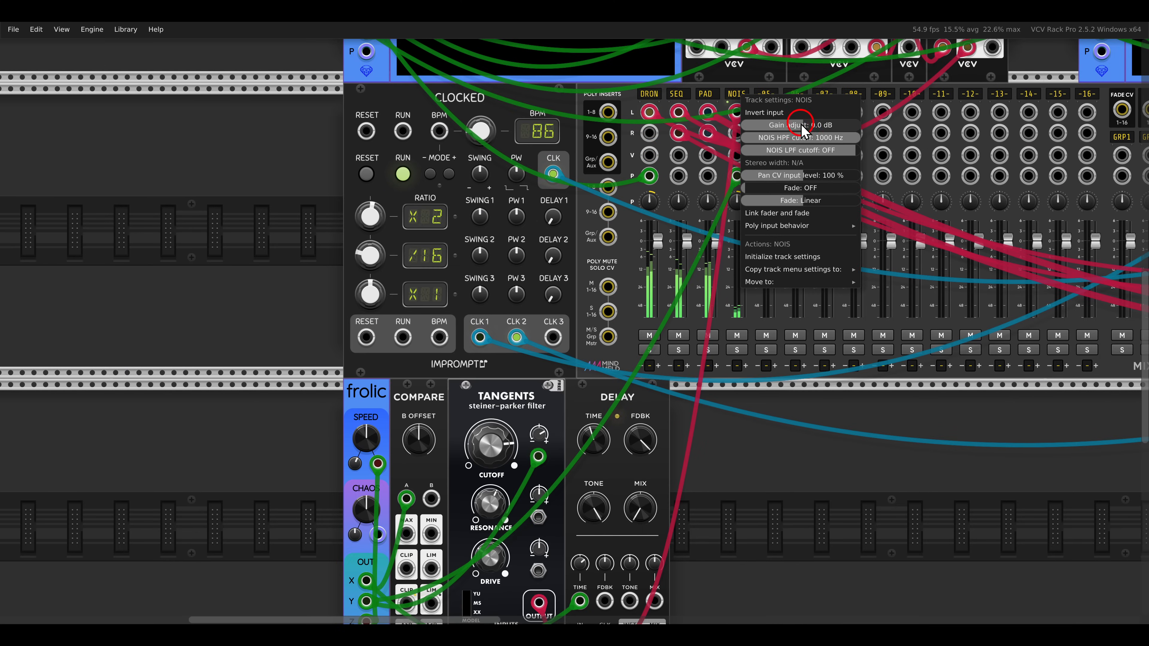
pyautogui.click(762, 506)
pyautogui.moveTo(762, 506); pyautogui.dragTo(802, 349)
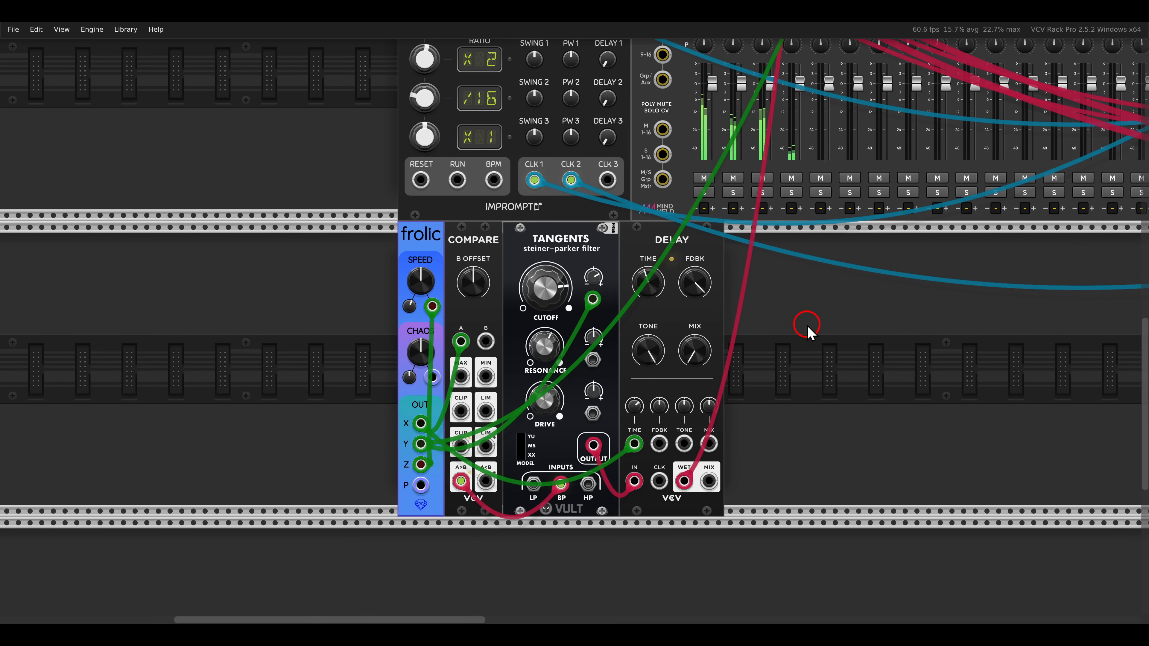
# Step: Add an Ouros oscillator in the empty row below the mixer and a cvly bss module directly beside it
pyautogui.moveTo(864, 330); pyautogui.dragTo(378, 319)
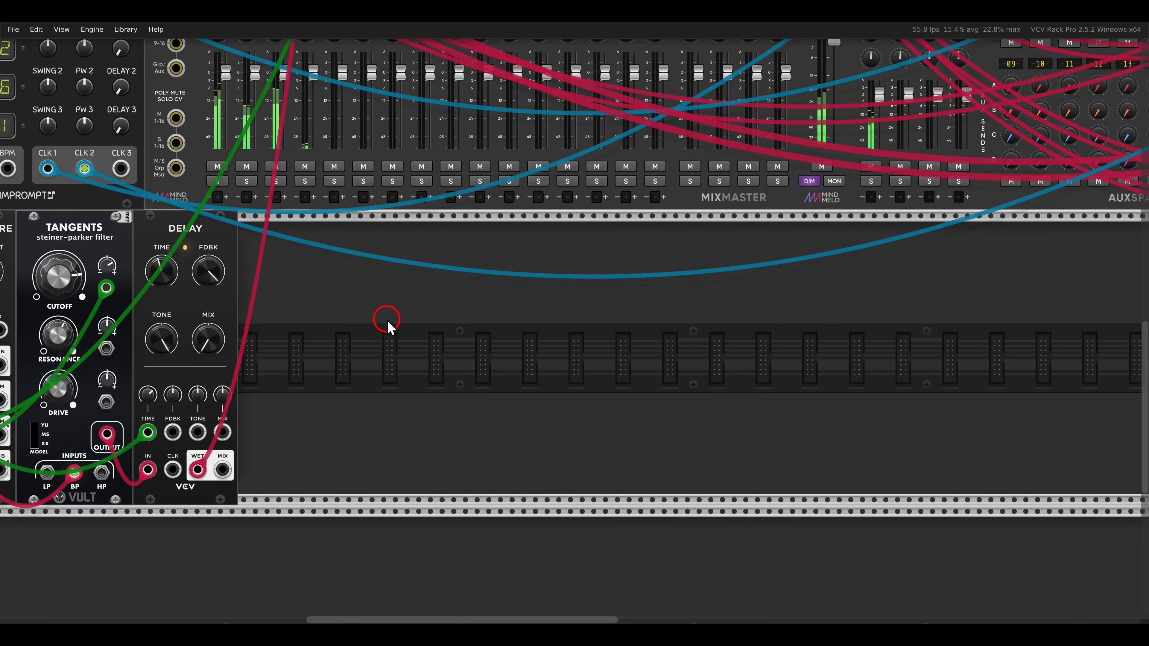
pyautogui.rightClick(541, 318)
pyautogui.moveTo(472, 328); pyautogui.dragTo(686, 324)
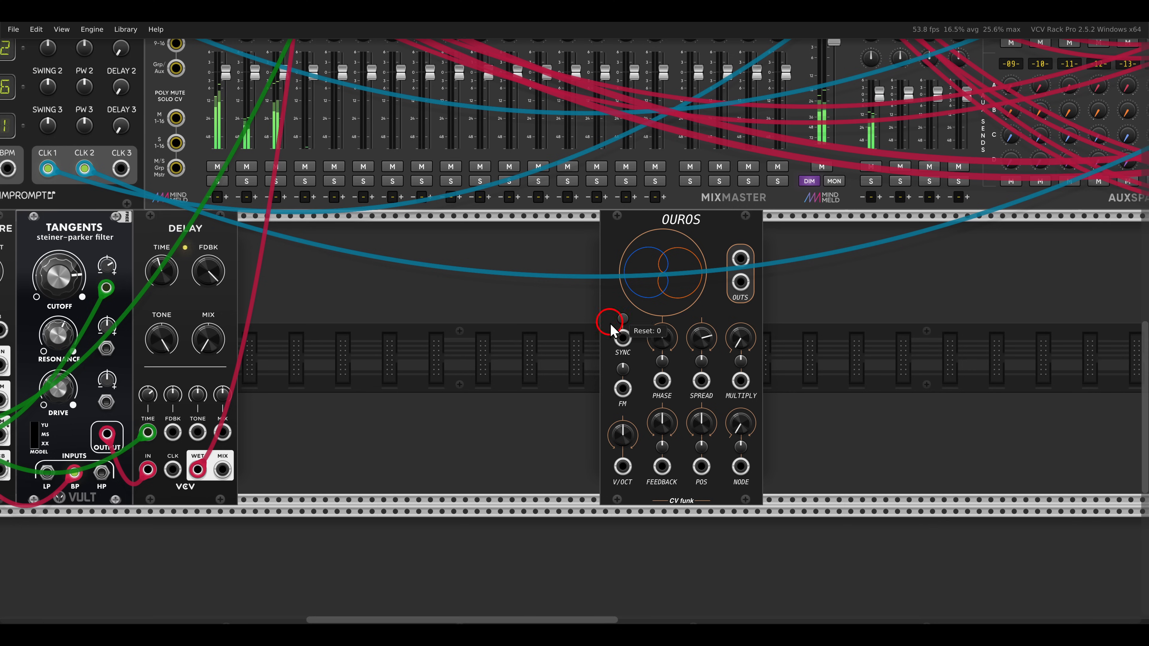
pyautogui.rightClick(595, 323)
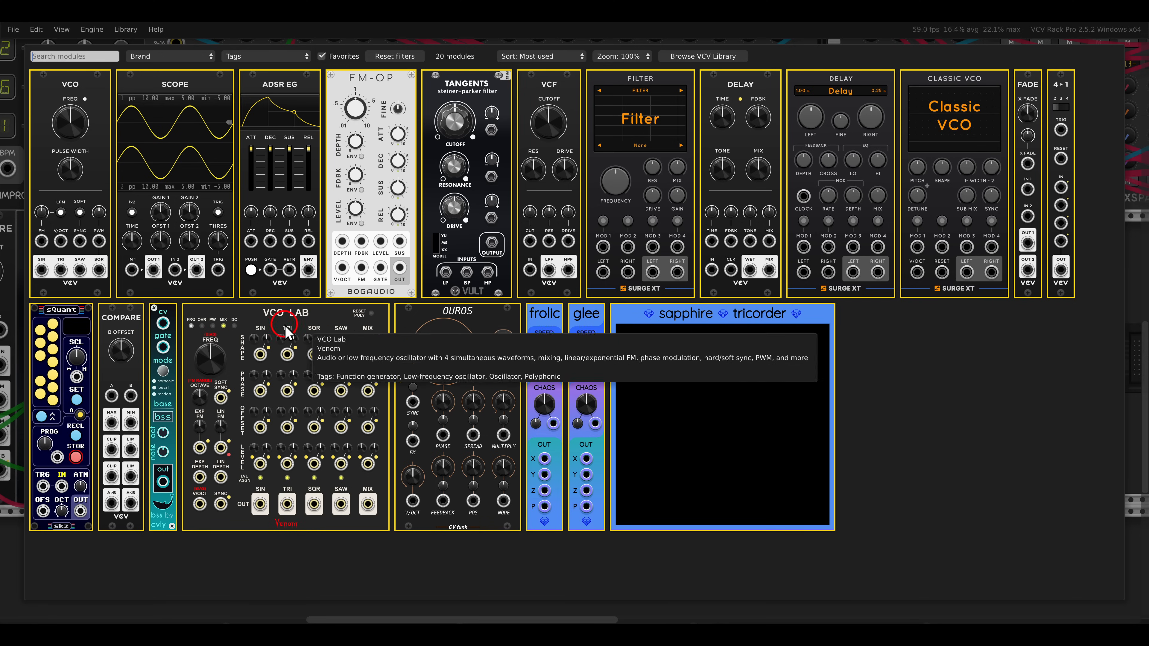
pyautogui.moveTo(163, 313); pyautogui.dragTo(589, 307)
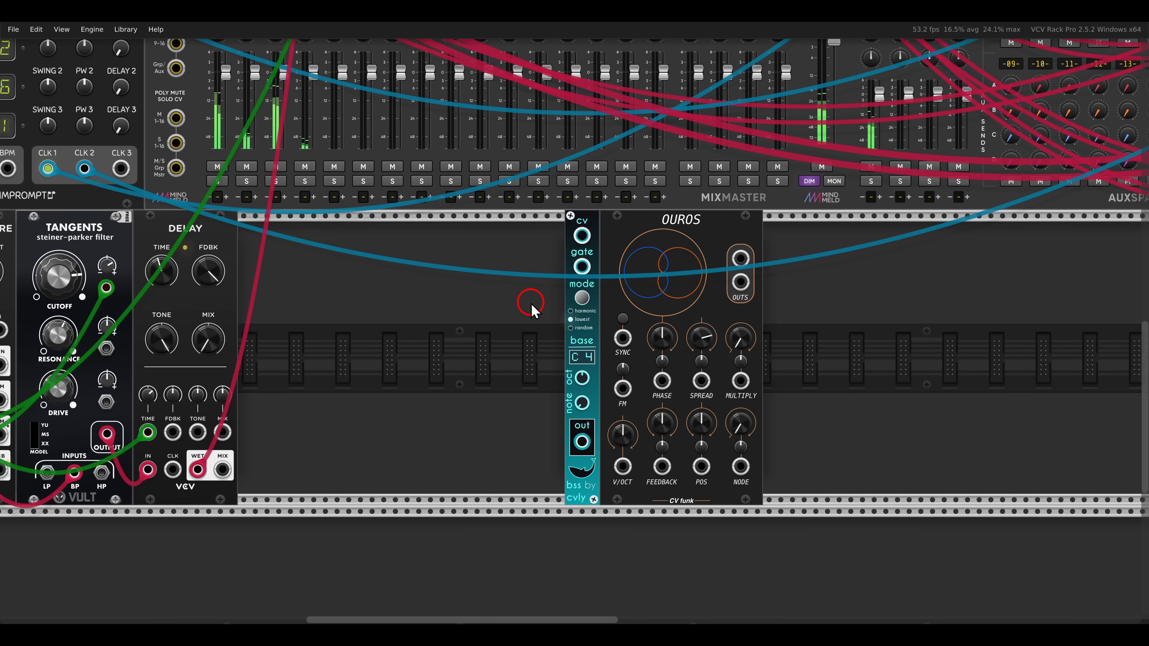
# Step: Patch the sickoQuant signal output to the bss CV input and the bss output to Ouros' V/OCT input
pyautogui.scroll(-3, 532, 304)
pyautogui.moveTo(531, 304); pyautogui.dragTo(1014, 184)
pyautogui.moveTo(500, 570); pyautogui.dragTo(749, 344)
pyautogui.scroll(5, 642, 233)
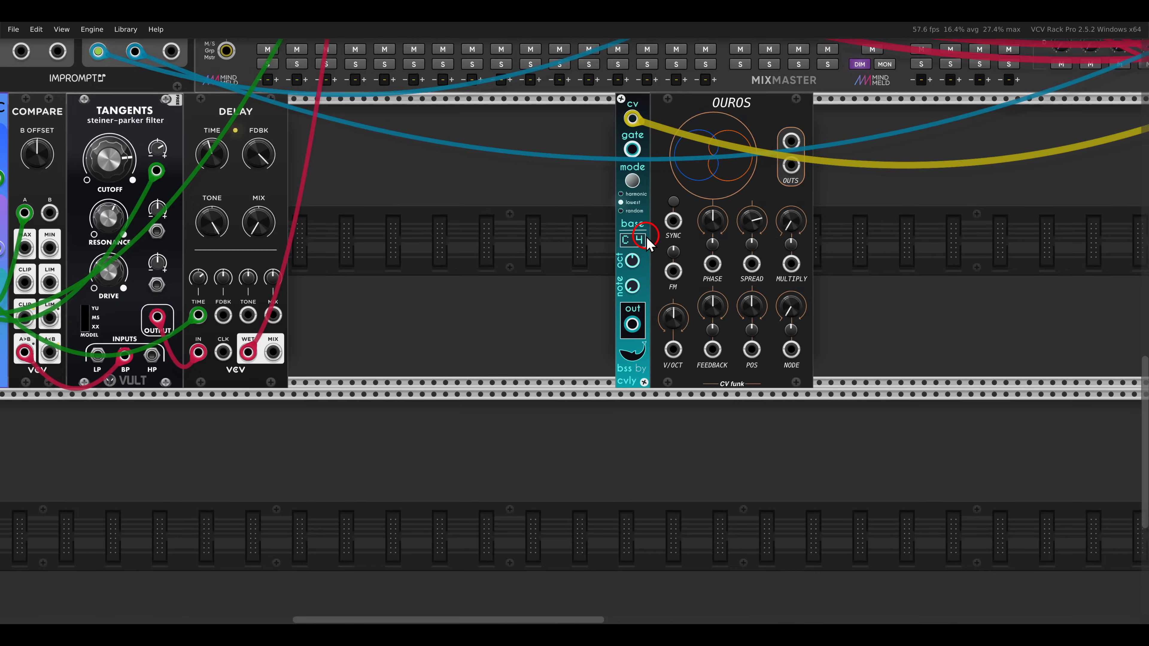
pyautogui.moveTo(641, 226); pyautogui.dragTo(587, 288)
pyautogui.moveTo(573, 164)
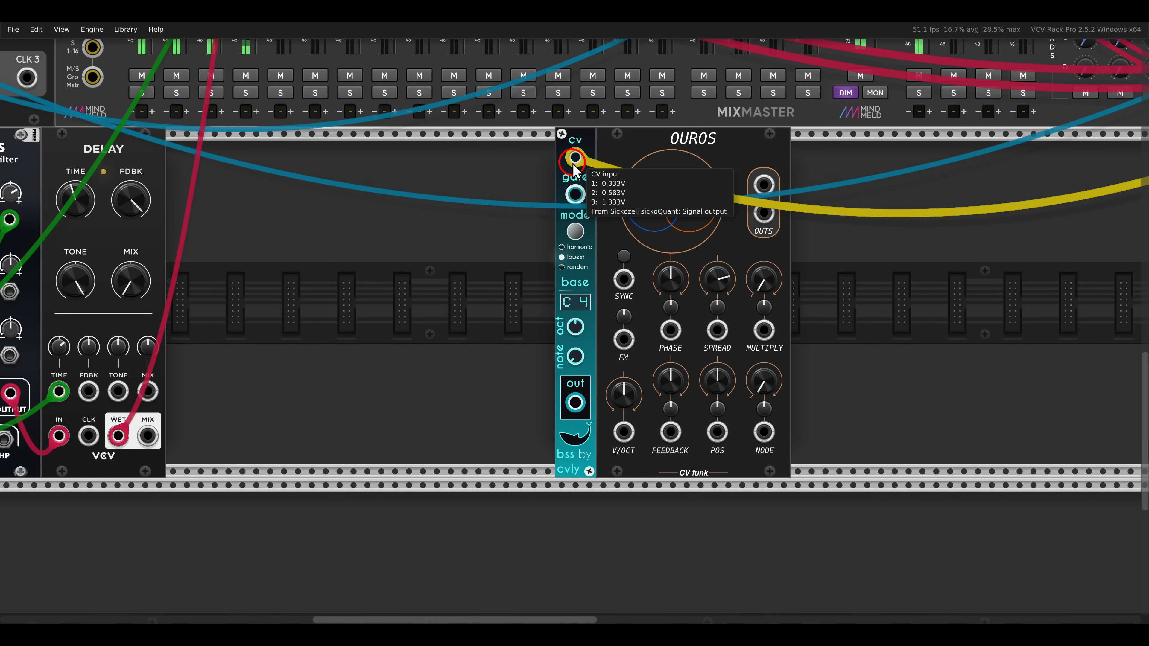
pyautogui.moveTo(549, 243); pyautogui.dragTo(606, 285)
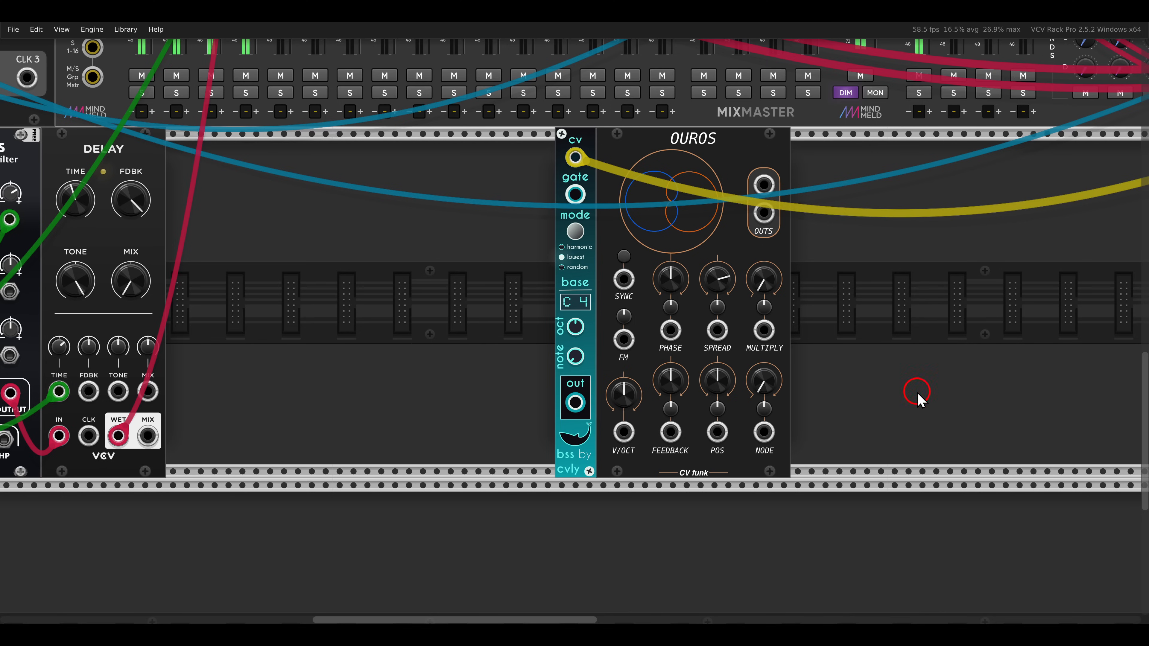
pyautogui.moveTo(575, 402); pyautogui.dragTo(623, 432)
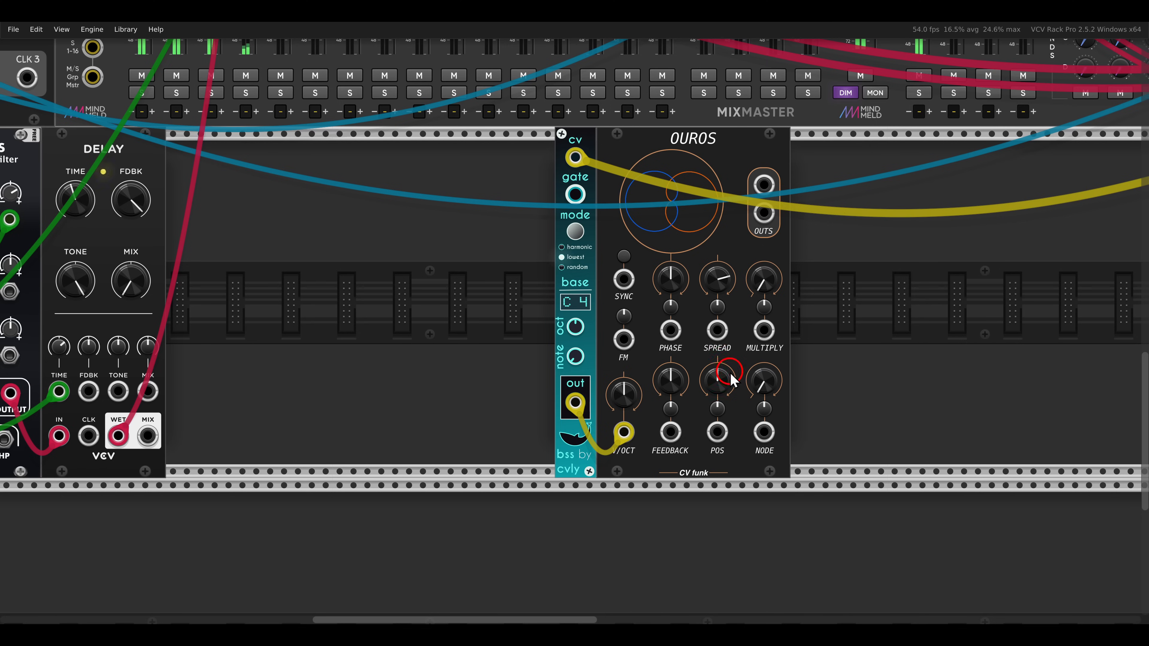
# Step: Patch both Ouros outputs to the left and right inputs of MixMaster channel 5
pyautogui.scroll(-3, 725, 276)
pyautogui.scroll(3, 747, 340)
pyautogui.moveTo(788, 388)
pyautogui.mouseDown()
pyautogui.moveTo(448, 144)
pyautogui.moveTo(759, 342)
pyautogui.moveTo(788, 406)
pyautogui.mouseUp()
pyautogui.scroll(-3, 785, 402)
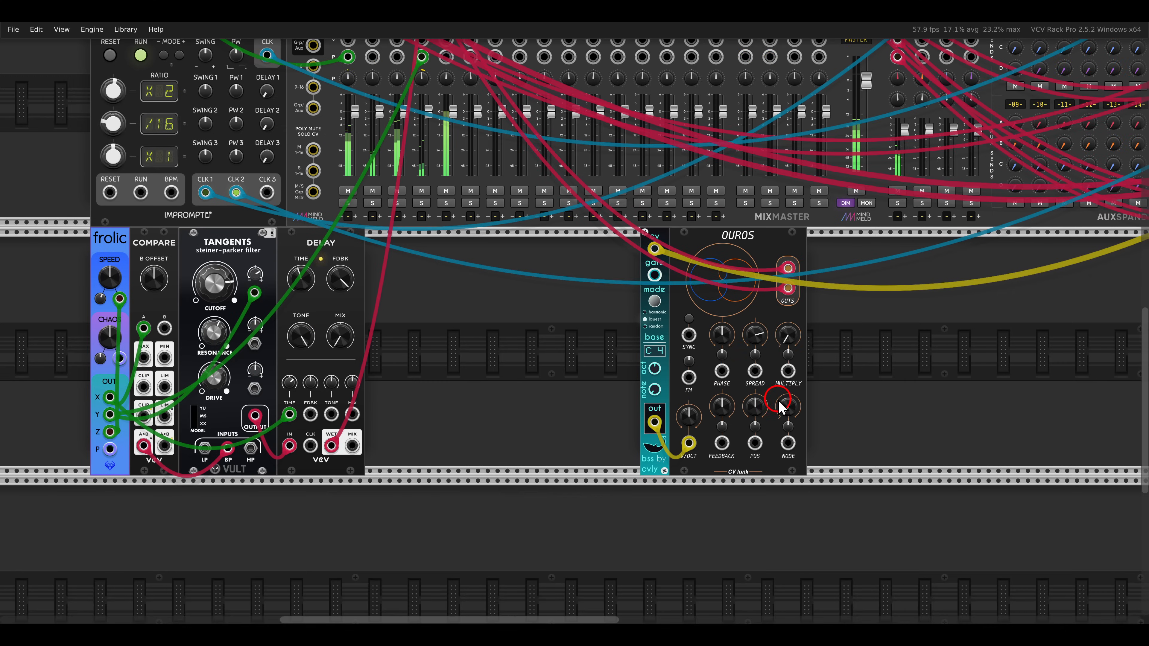
# Step: Lower the bss module's base note to C 2
pyautogui.scroll(4, 781, 406)
pyautogui.moveTo(551, 335); pyautogui.dragTo(547, 410)
pyautogui.scroll(-3, 513, 391)
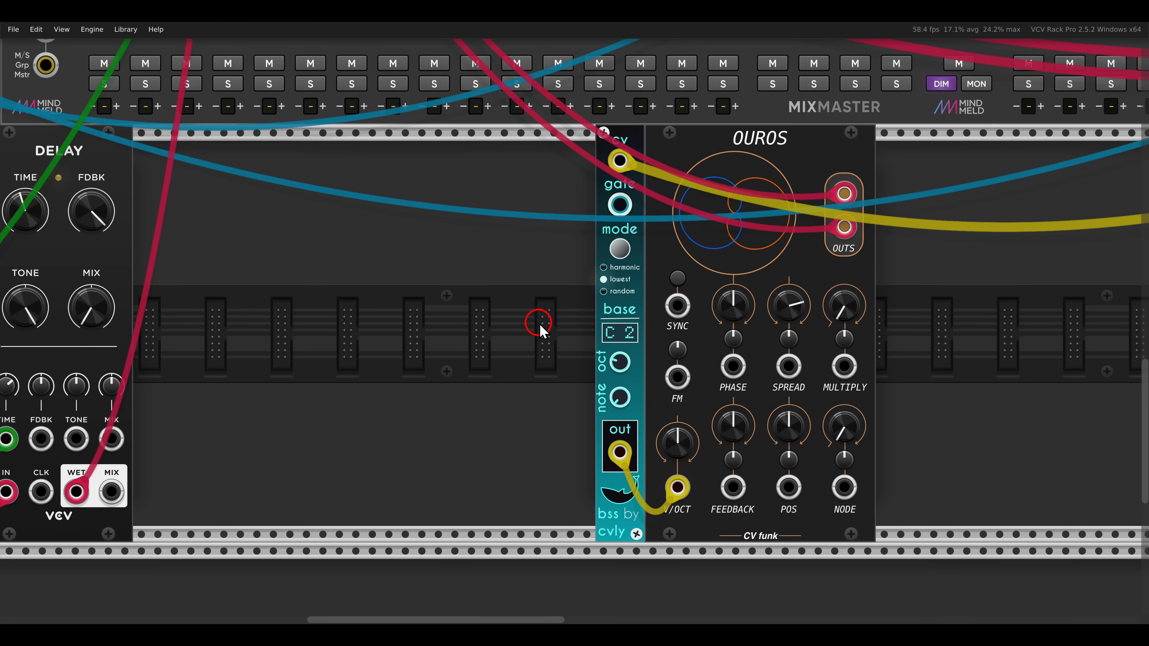
# Step: Add a Sapphire glee module directly beside Ouros
pyautogui.moveTo(859, 298); pyautogui.dragTo(746, 307)
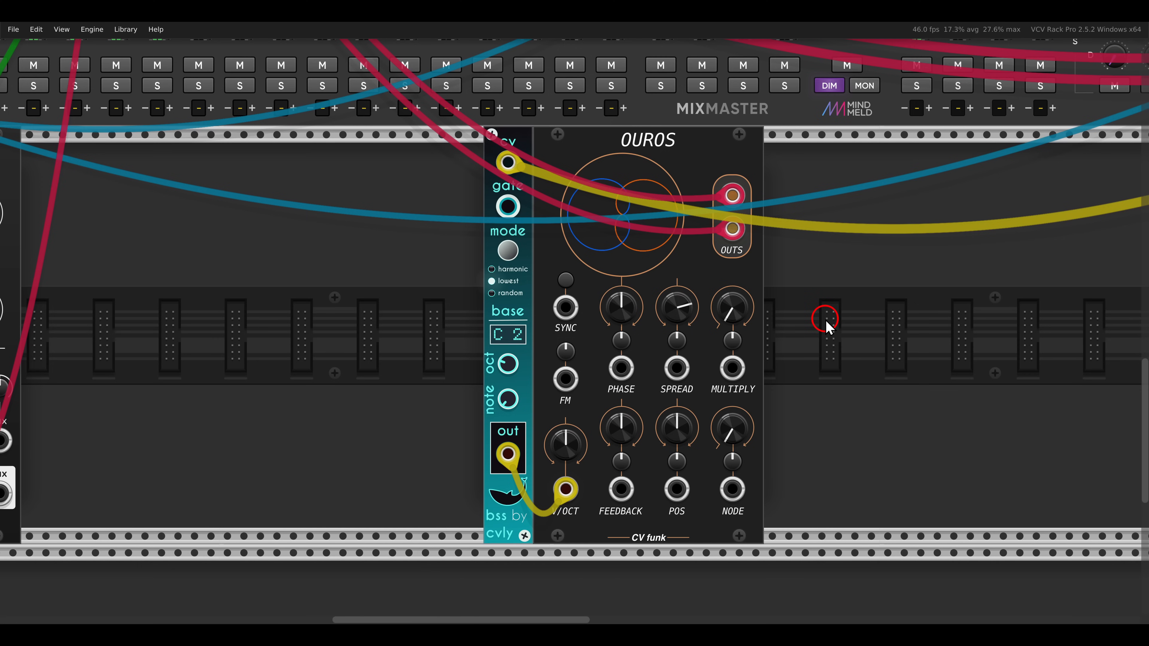
pyautogui.moveTo(828, 307); pyautogui.dragTo(800, 298)
pyautogui.rightClick(801, 298)
pyautogui.press('Escape')
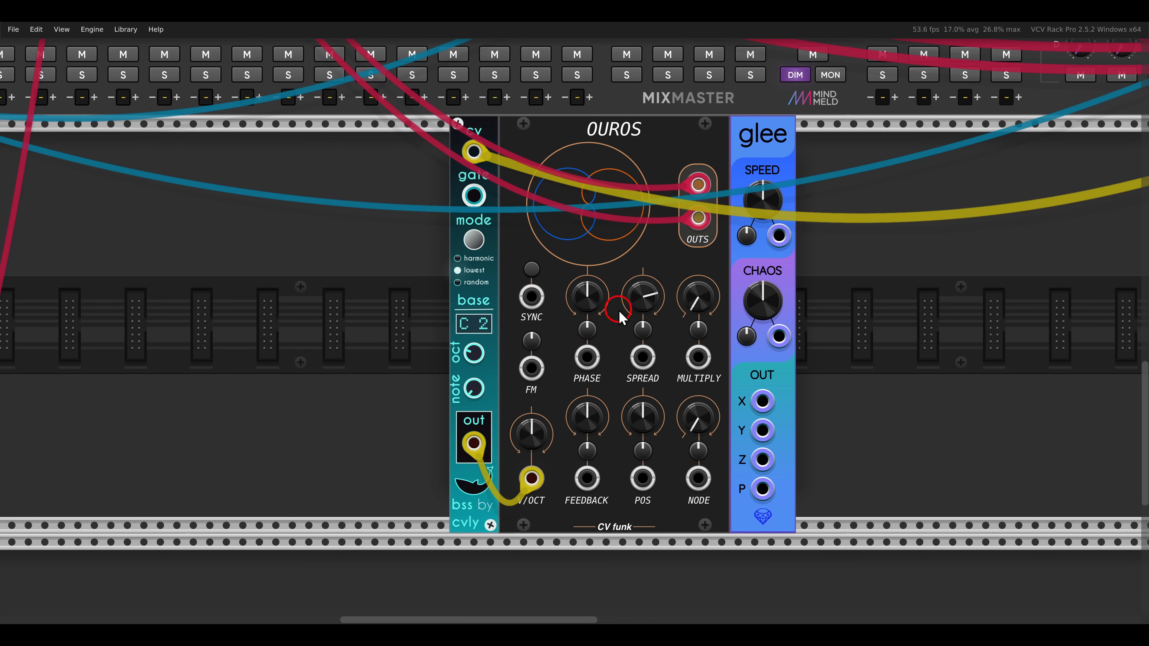
# Step: Modulate Ouros' feedback, phase and spread from glee's X, Y and Z outputs with slightly raised attenuverters
pyautogui.scroll(-1, 770, 267)
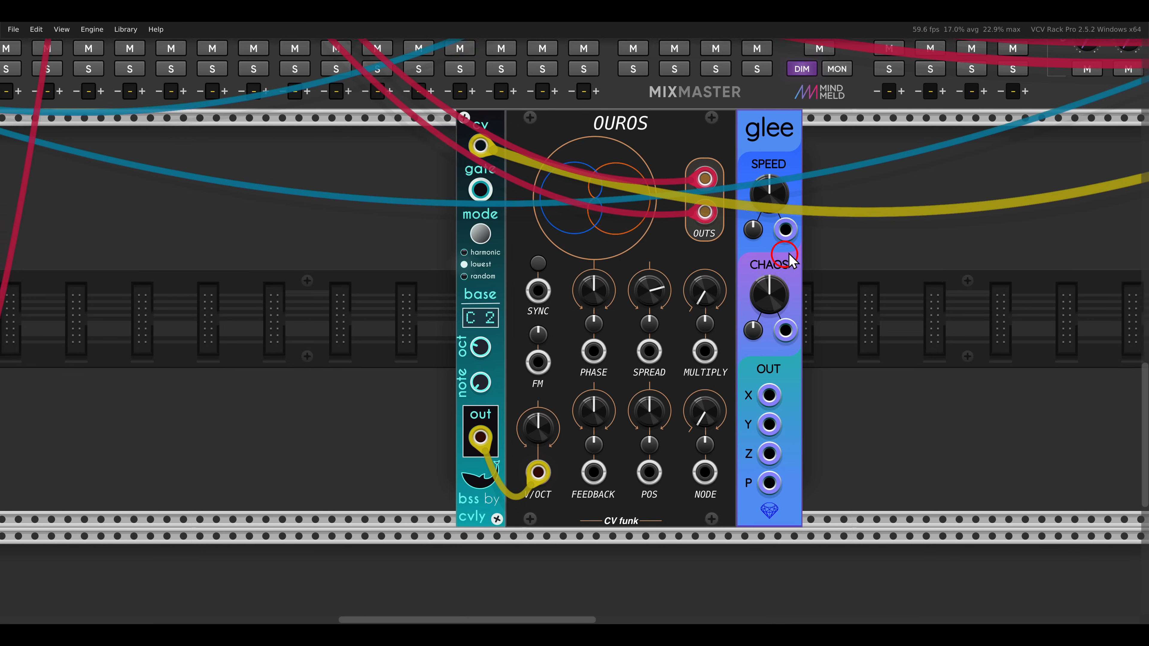
pyautogui.moveTo(605, 393); pyautogui.dragTo(611, 413)
pyautogui.moveTo(787, 381); pyautogui.dragTo(596, 426)
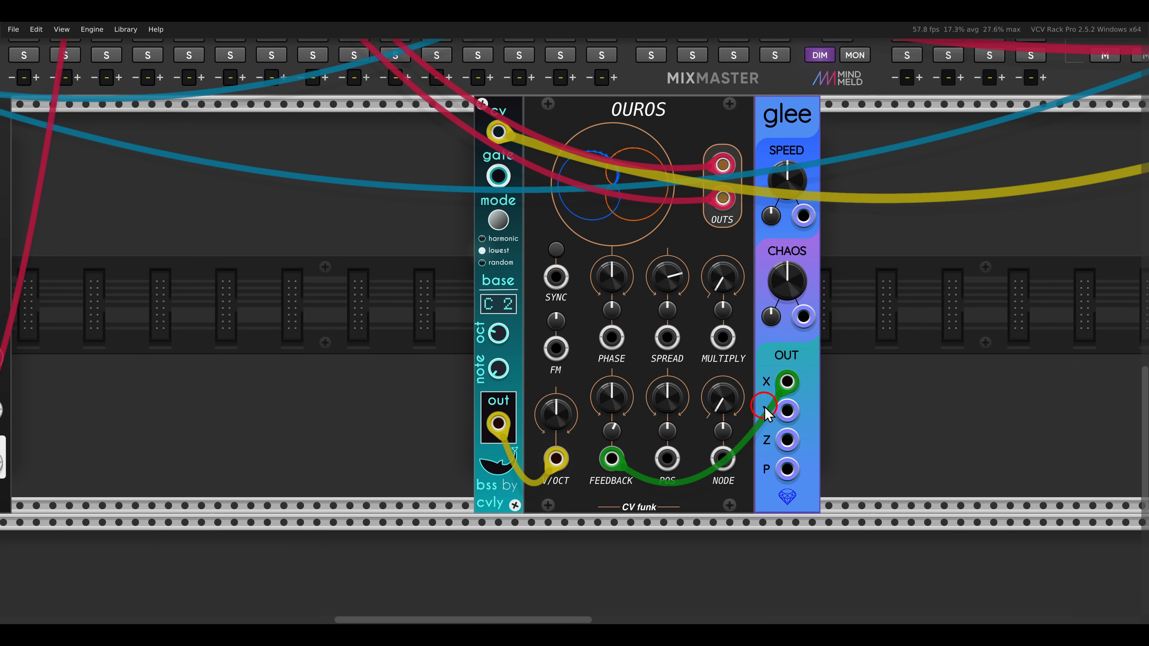
pyautogui.moveTo(787, 410); pyautogui.dragTo(615, 340)
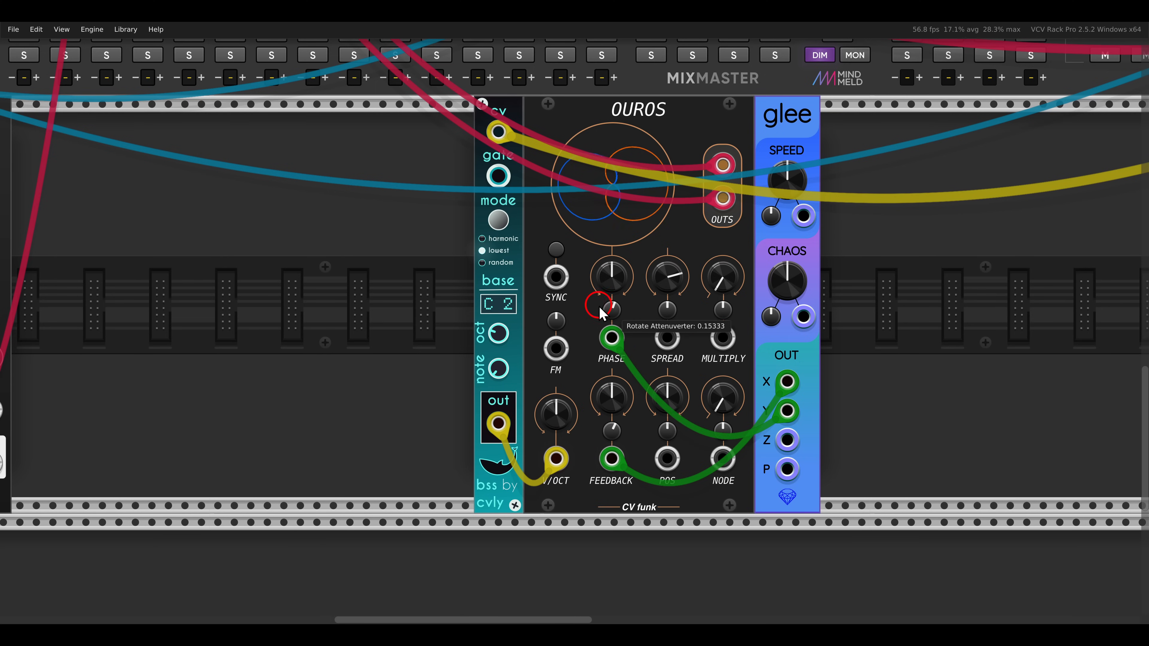
pyautogui.moveTo(787, 439); pyautogui.dragTo(667, 338)
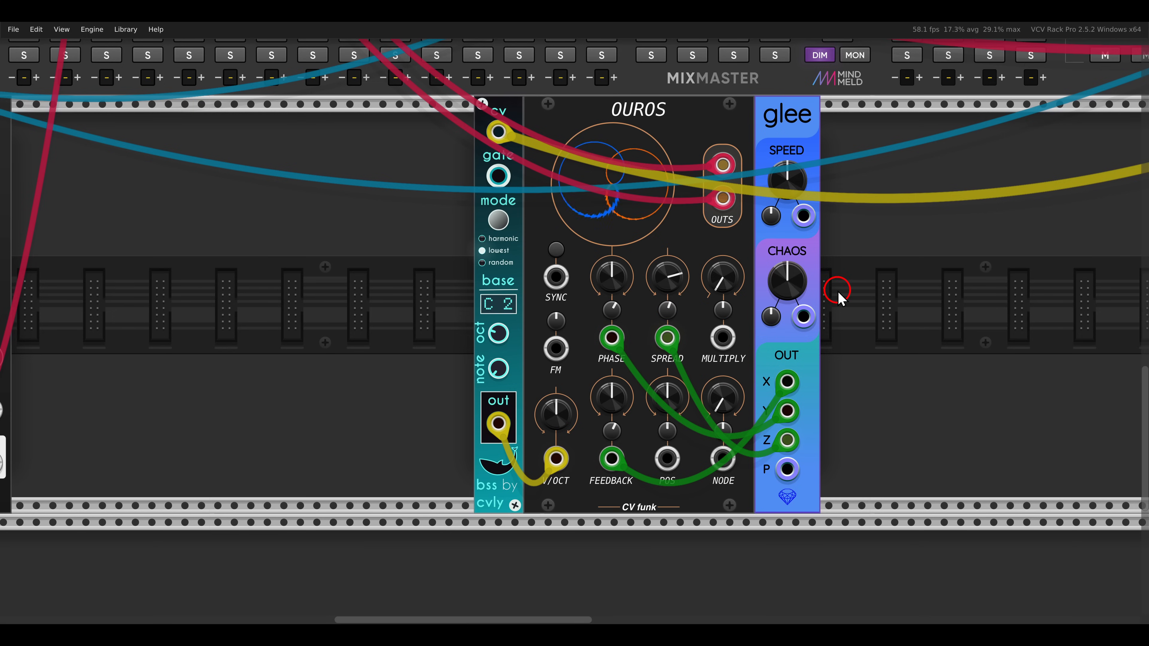
# Step: Rename MixMaster channel 5 as BASS
pyautogui.scroll(-3, 837, 294)
pyautogui.scroll(5, 826, 265)
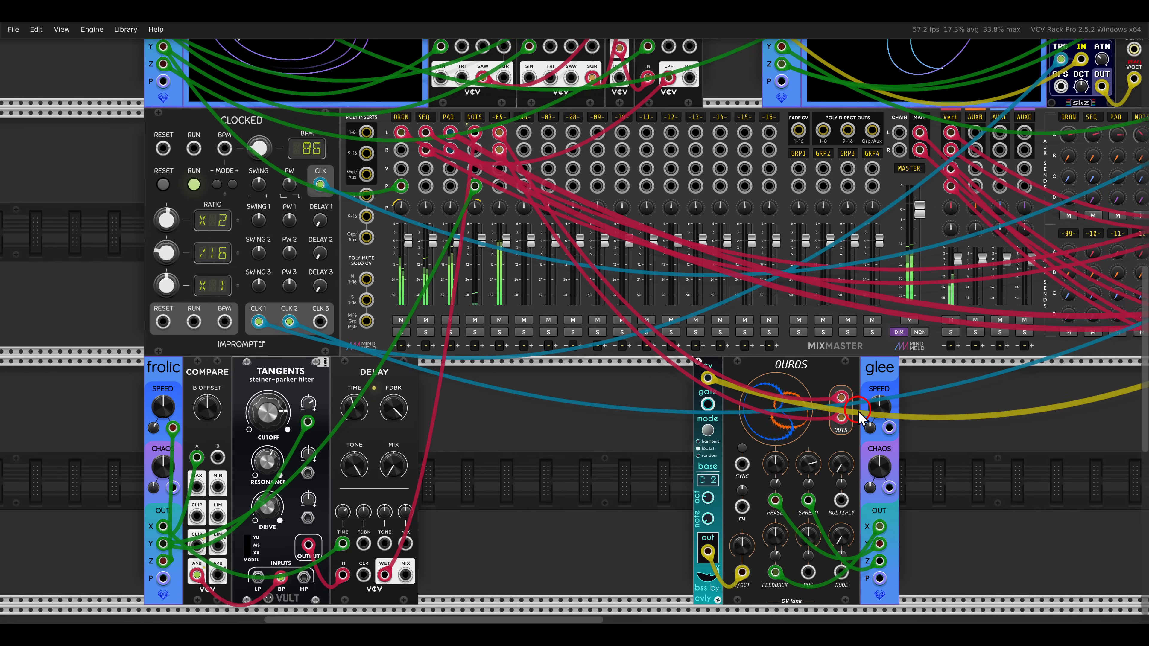
pyautogui.write('BASS')
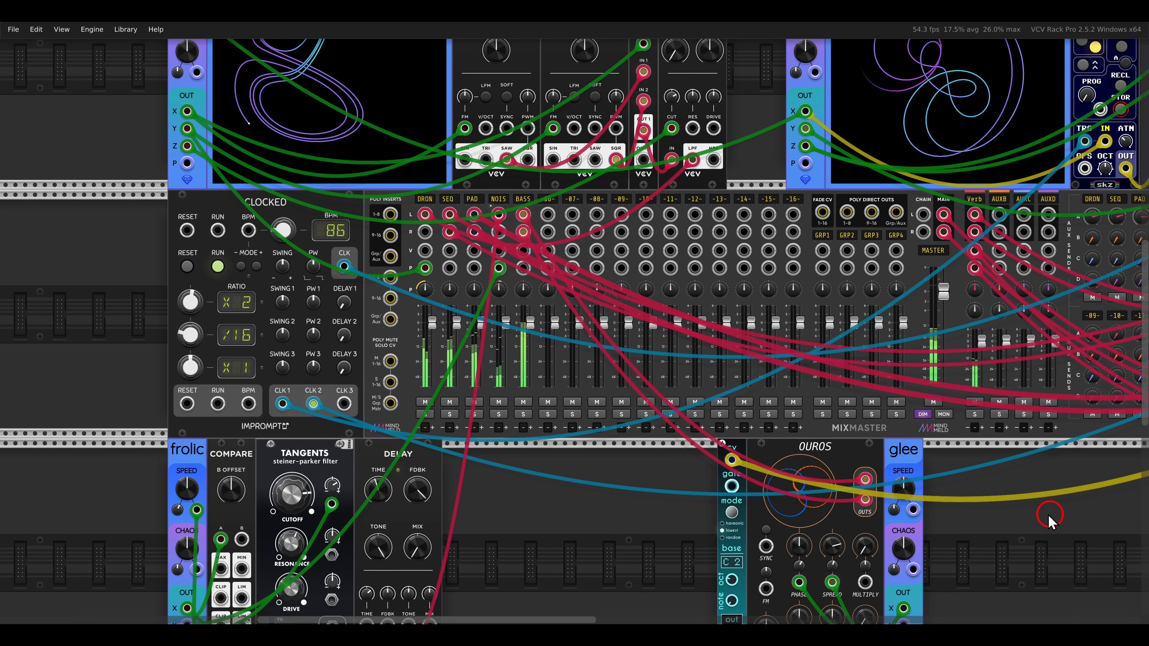
# Step: Move the bss, Ouros and glee modules together along their row, closer to the Delay module
pyautogui.moveTo(998, 518); pyautogui.dragTo(831, 347)
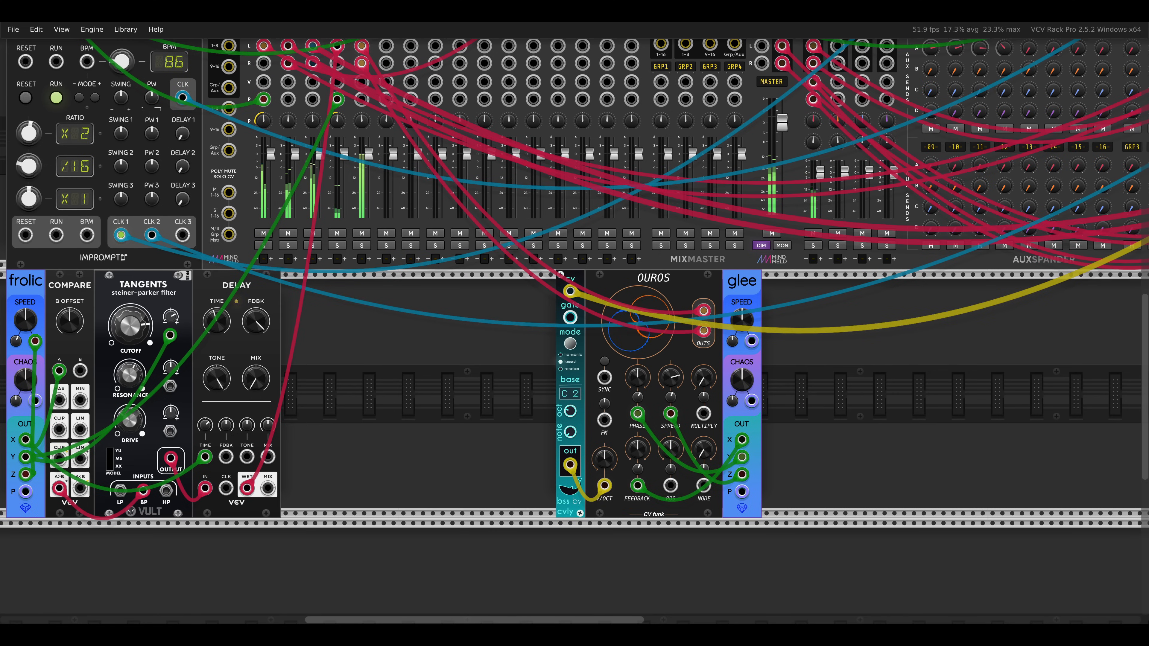
pyautogui.click(892, 392)
pyautogui.moveTo(892, 392); pyautogui.dragTo(519, 350)
pyautogui.moveTo(672, 294); pyautogui.dragTo(486, 294)
pyautogui.click(664, 397)
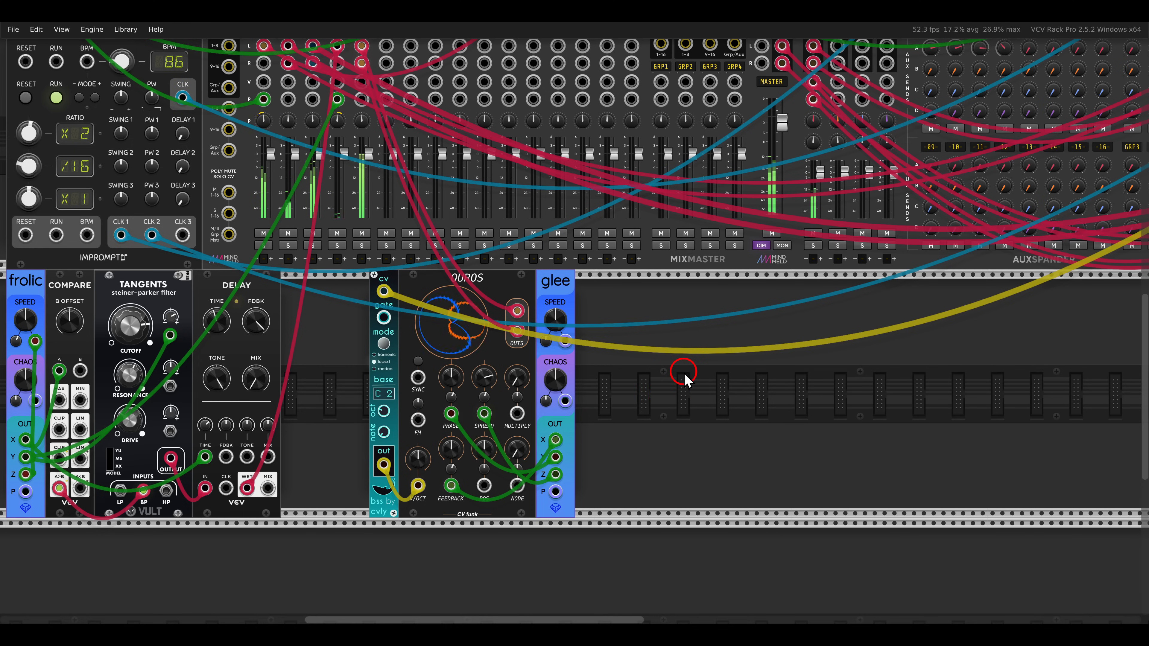
# Step: Add a frolic module in the free space beyond glee, with a VCV 4-1 sequential switch directly beside it
pyautogui.hscroll(6, 710, 380)
pyautogui.rightClick(744, 388)
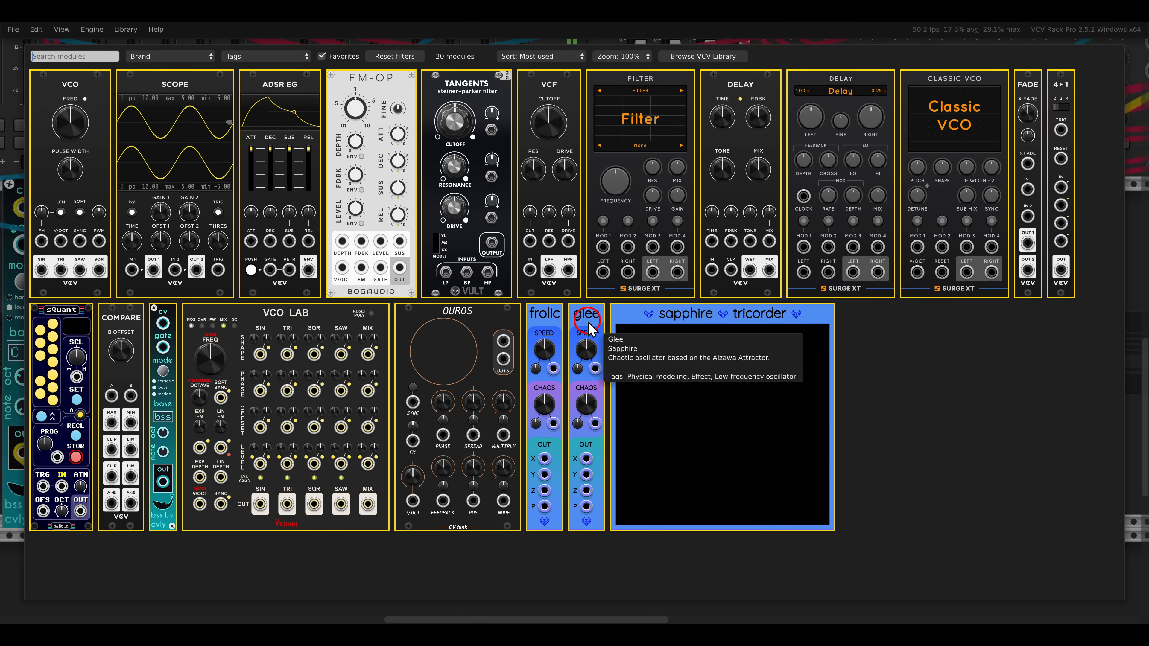
pyautogui.click(545, 314)
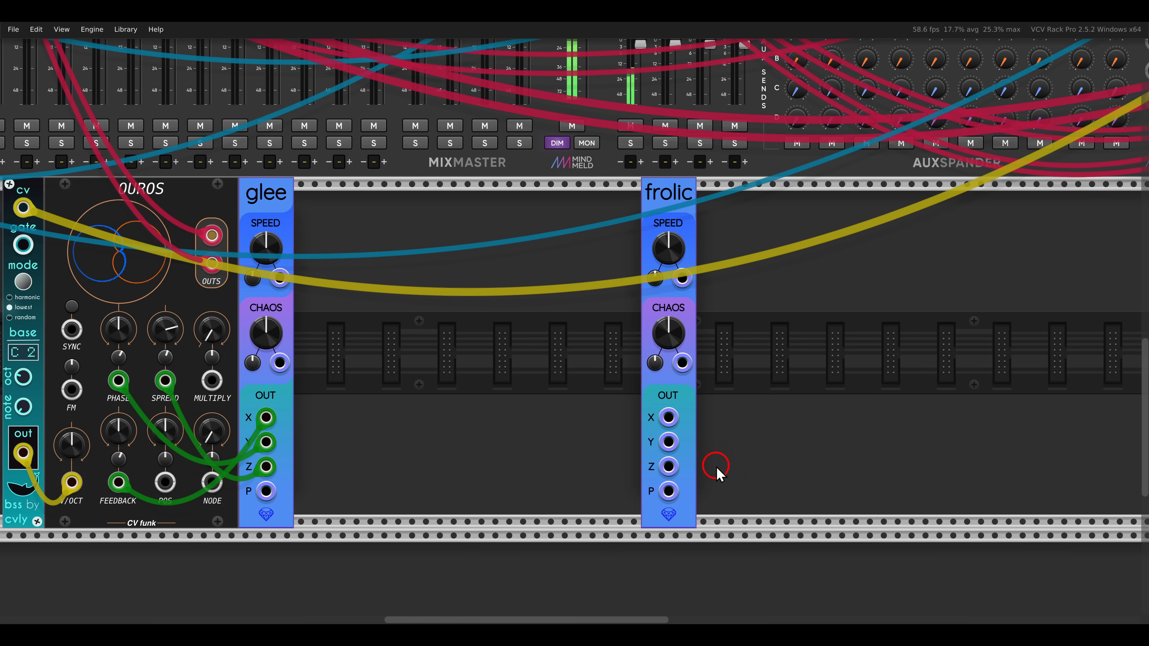
pyautogui.rightClick(761, 398)
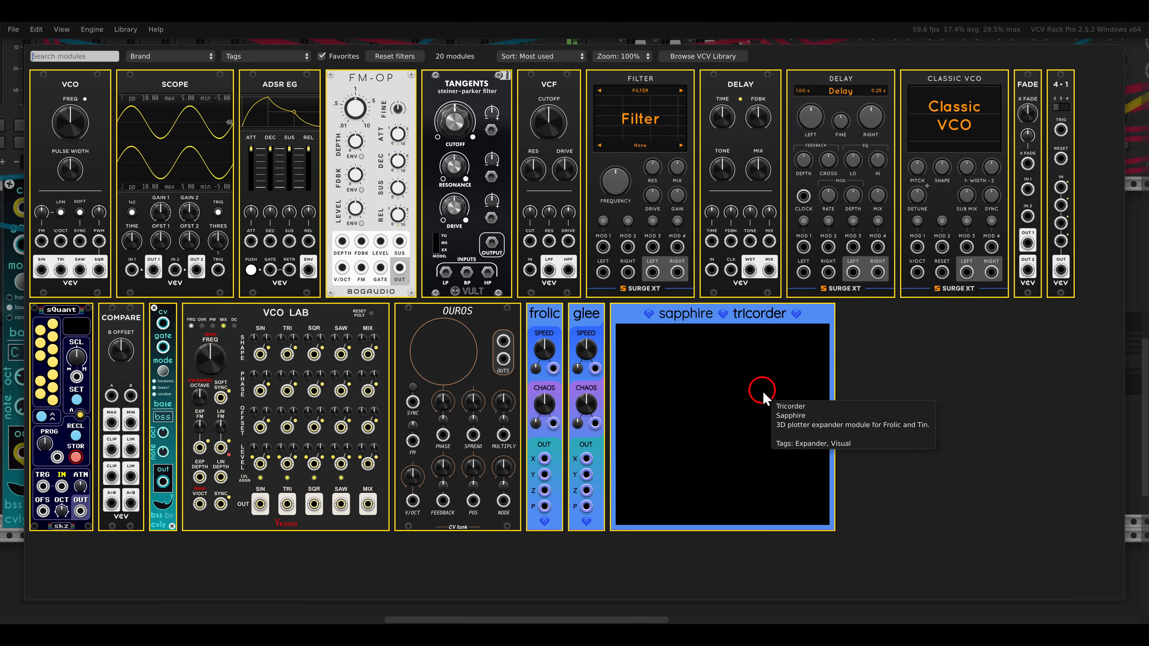
pyautogui.moveTo(1061, 149); pyautogui.dragTo(714, 285)
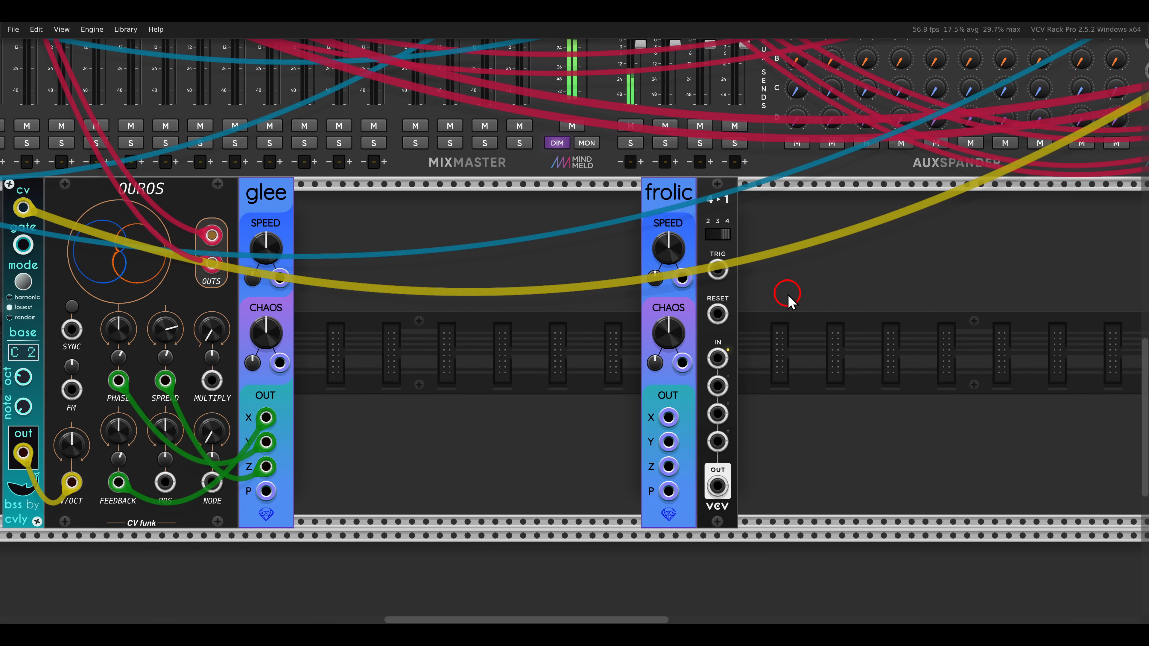
# Step: Set the 4-1 switch to 3 steps and patch frolic's X, Y and Z outputs to its first three inputs
pyautogui.click(725, 238)
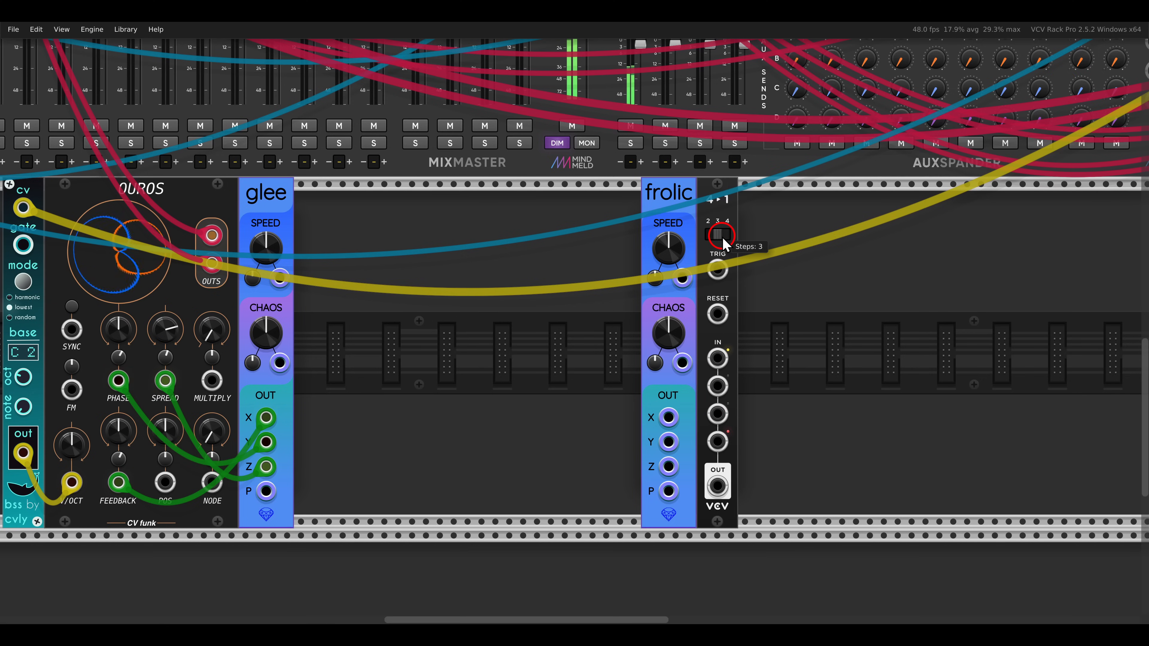
pyautogui.moveTo(624, 402); pyautogui.dragTo(685, 480)
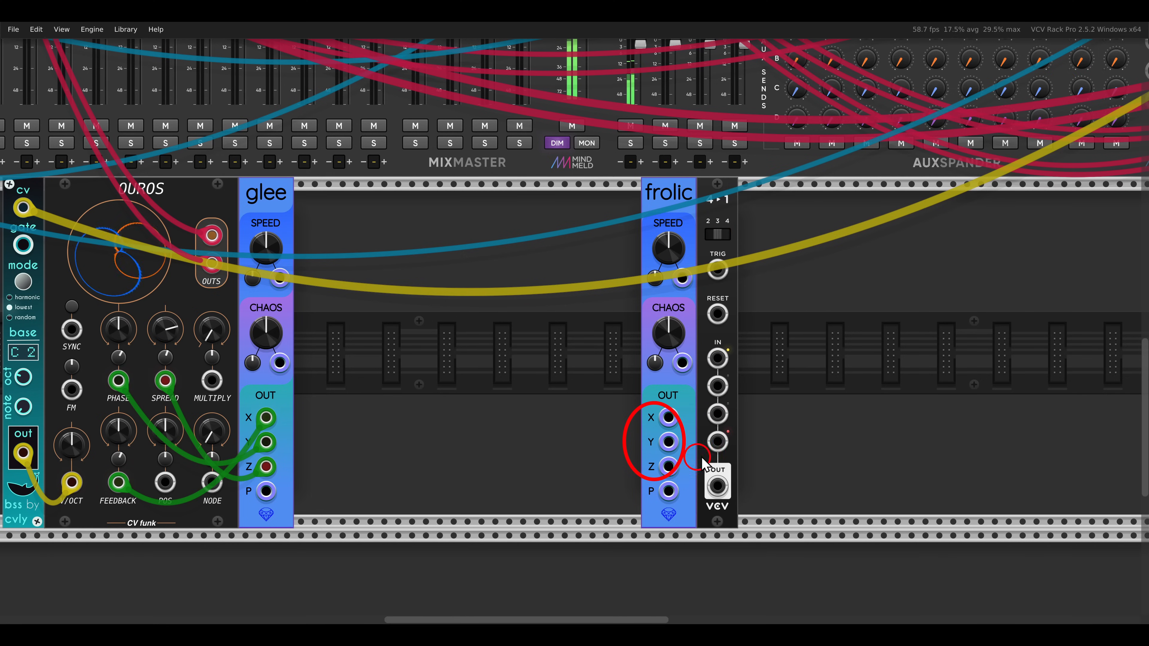
pyautogui.moveTo(669, 417)
pyautogui.mouseDown()
pyautogui.moveTo(719, 357)
pyautogui.moveTo(693, 428)
pyautogui.moveTo(668, 441)
pyautogui.mouseUp()
pyautogui.moveTo(719, 414); pyautogui.dragTo(668, 466)
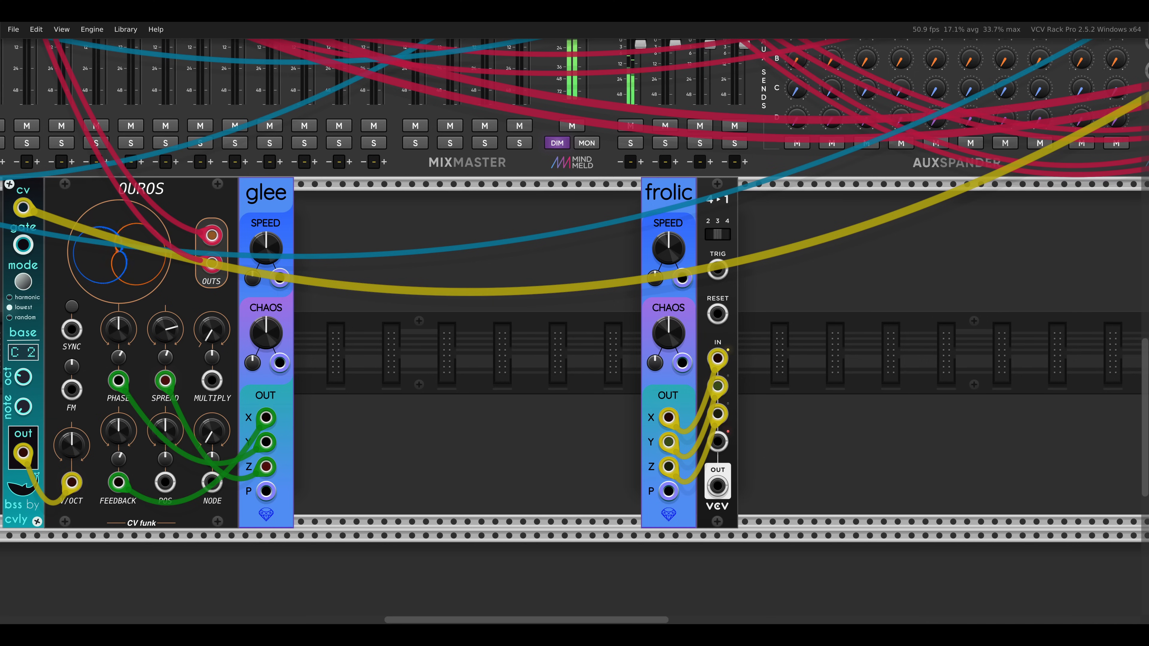
# Step: Duplicate the sickoQuant module of the Classic VCO voice and place the copy directly beside the 4-1 switch
pyautogui.moveTo(859, 390); pyautogui.dragTo(845, 392)
pyautogui.scroll(-5, 843, 399)
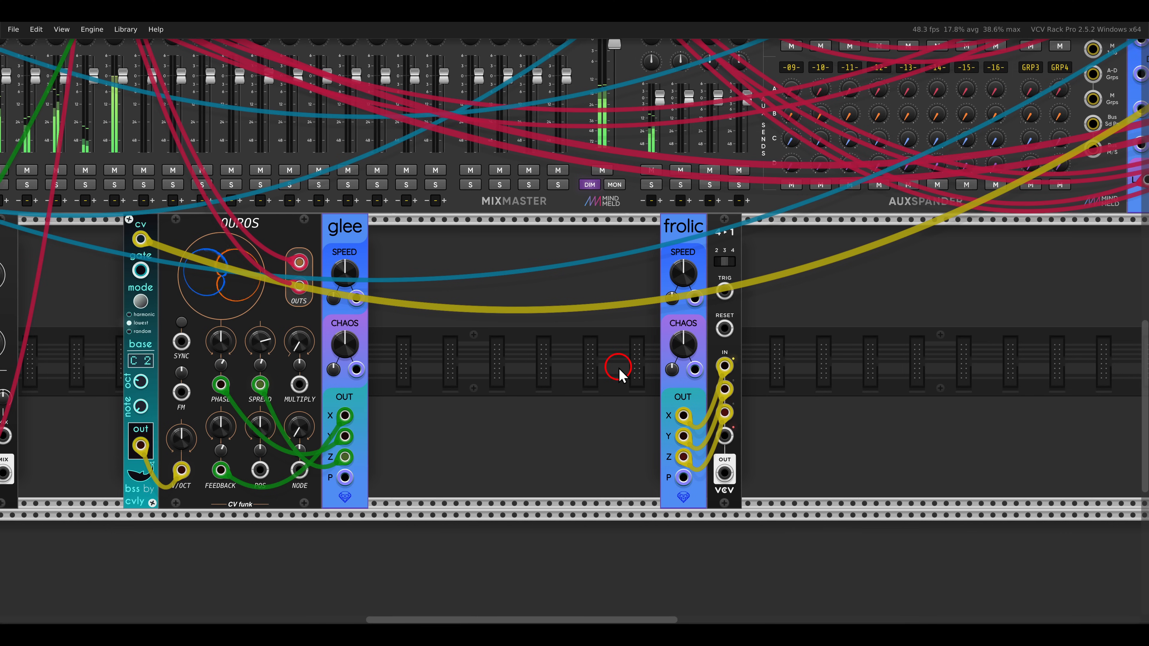
pyautogui.scroll(-5, 916, 319)
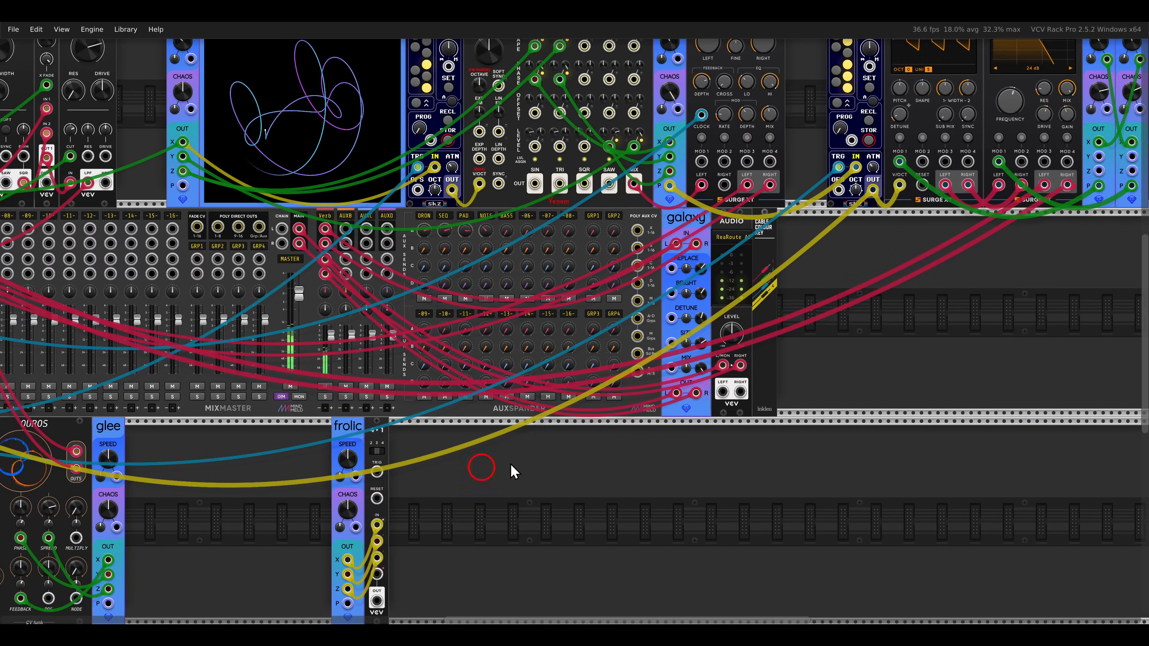
pyautogui.scroll(4, 500, 436)
pyautogui.scroll(3, 419, 199)
pyautogui.hotkey('ctrl', 'd')
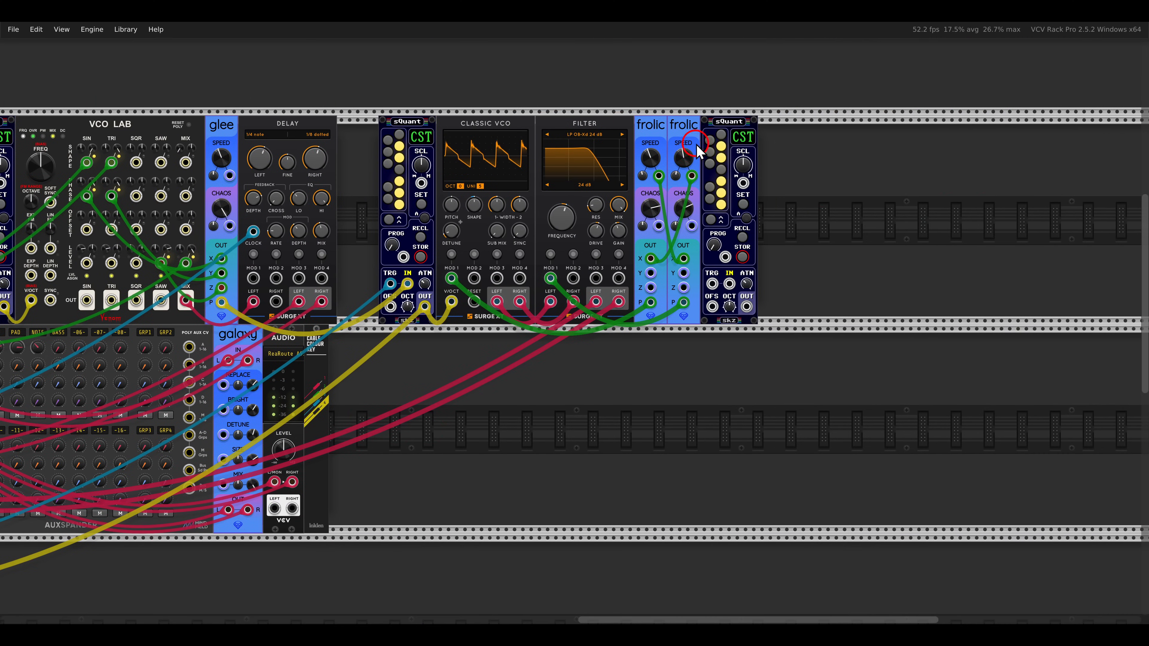
pyautogui.moveTo(741, 124); pyautogui.dragTo(410, 477)
pyautogui.moveTo(482, 456); pyautogui.dragTo(863, 301)
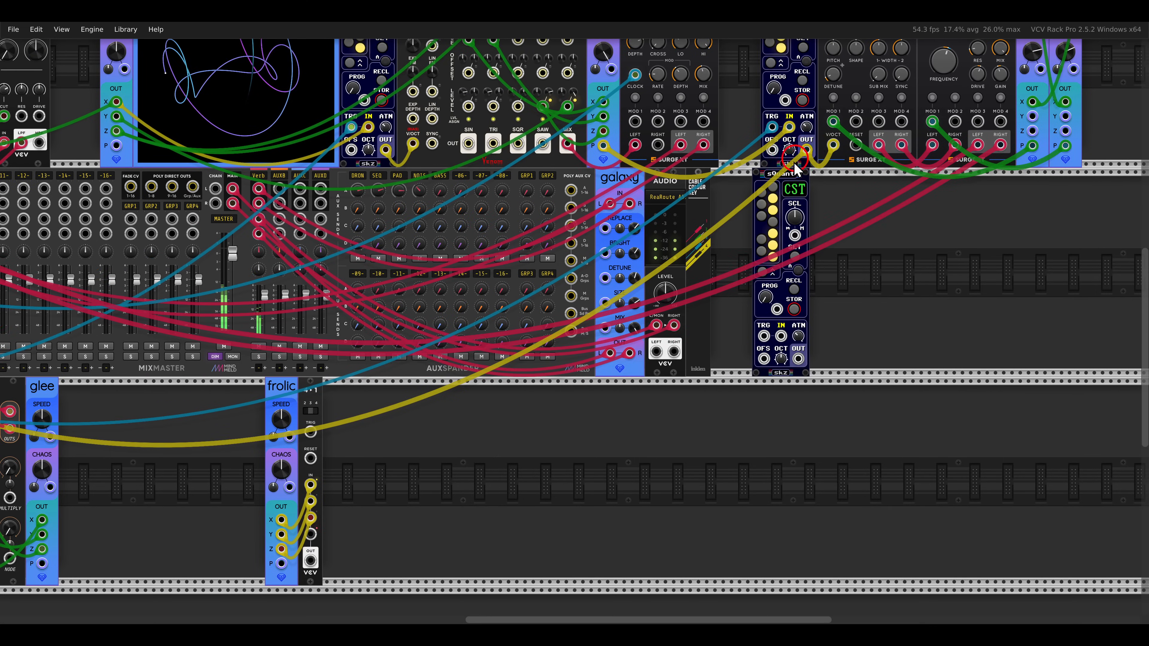
pyautogui.moveTo(787, 174); pyautogui.dragTo(316, 471)
pyautogui.moveTo(425, 478); pyautogui.dragTo(605, 406)
pyautogui.scroll(3, 524, 436)
pyautogui.moveTo(543, 430); pyautogui.dragTo(583, 381)
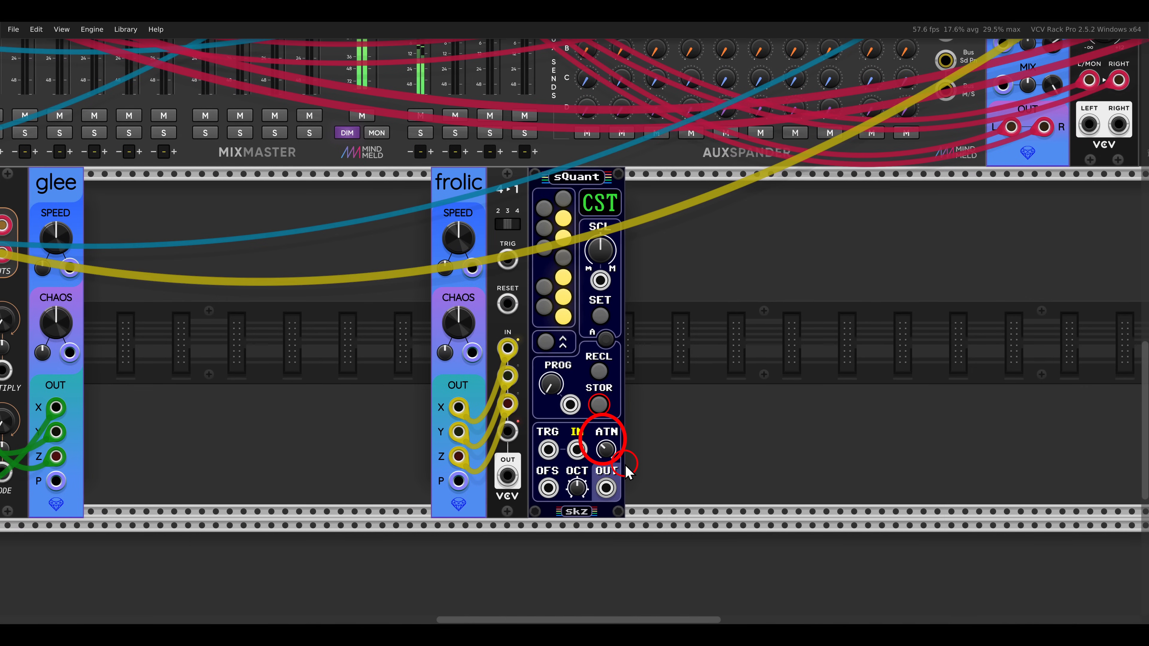
# Step: Add a Bogaudio FM-OP beside the new sickoQuant, then patch the switch output through the quantizer to FM-OP's V/OCT
pyautogui.rightClick(688, 367)
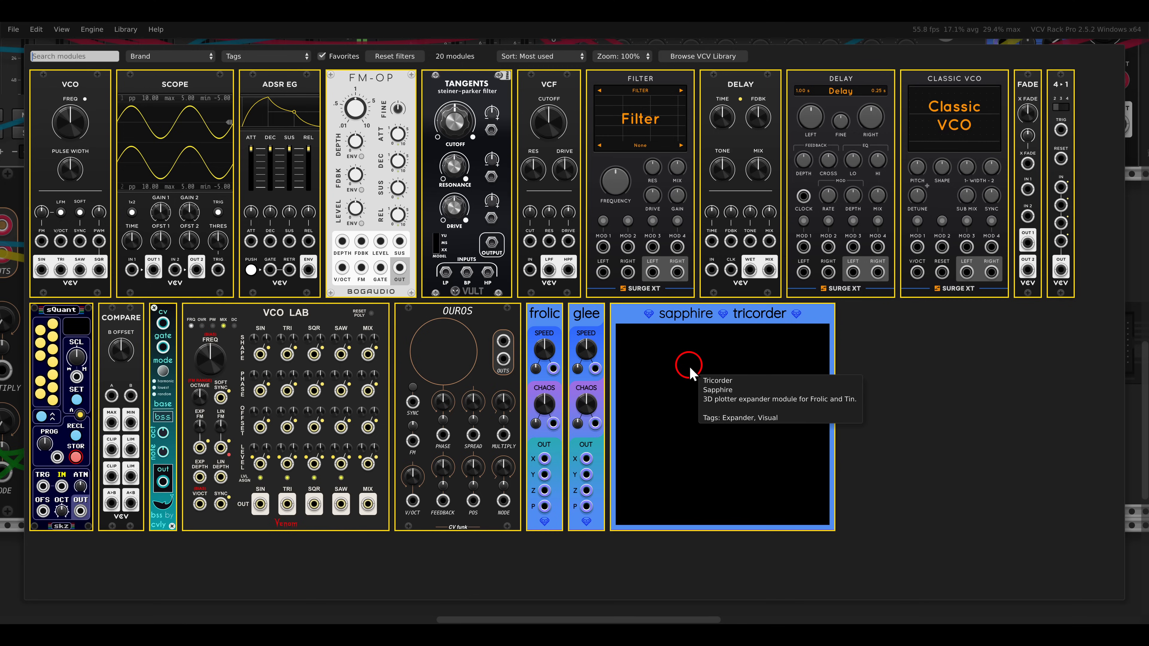
pyautogui.moveTo(396, 136); pyautogui.dragTo(650, 310)
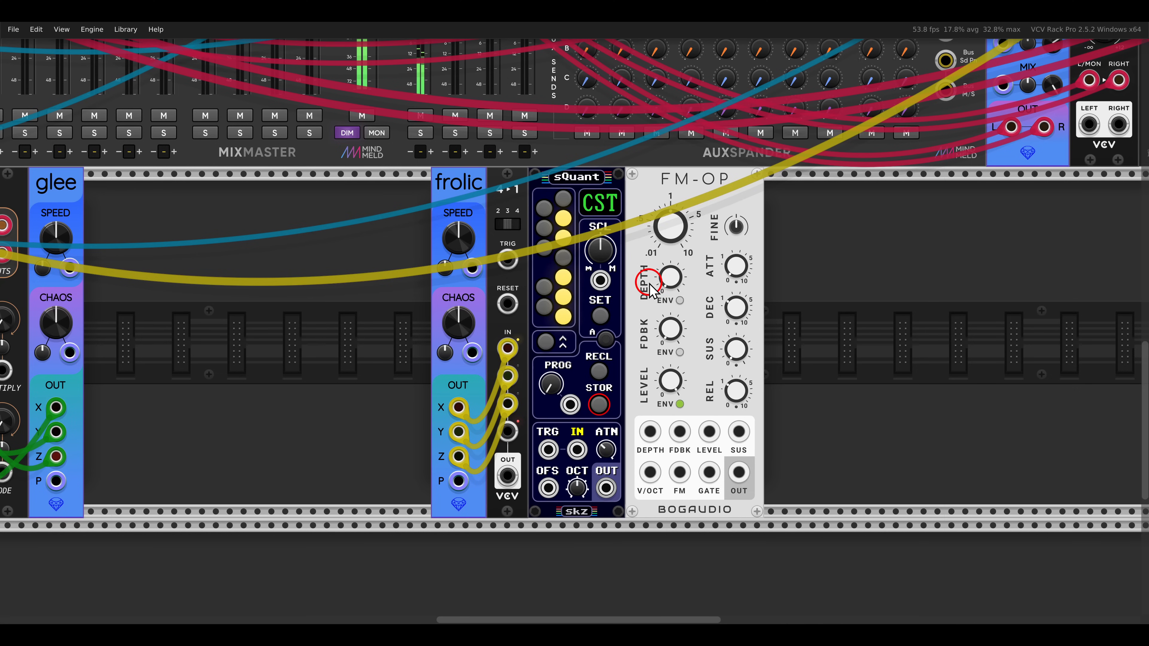
pyautogui.moveTo(507, 475); pyautogui.dragTo(577, 450)
pyautogui.moveTo(605, 487); pyautogui.dragTo(649, 473)
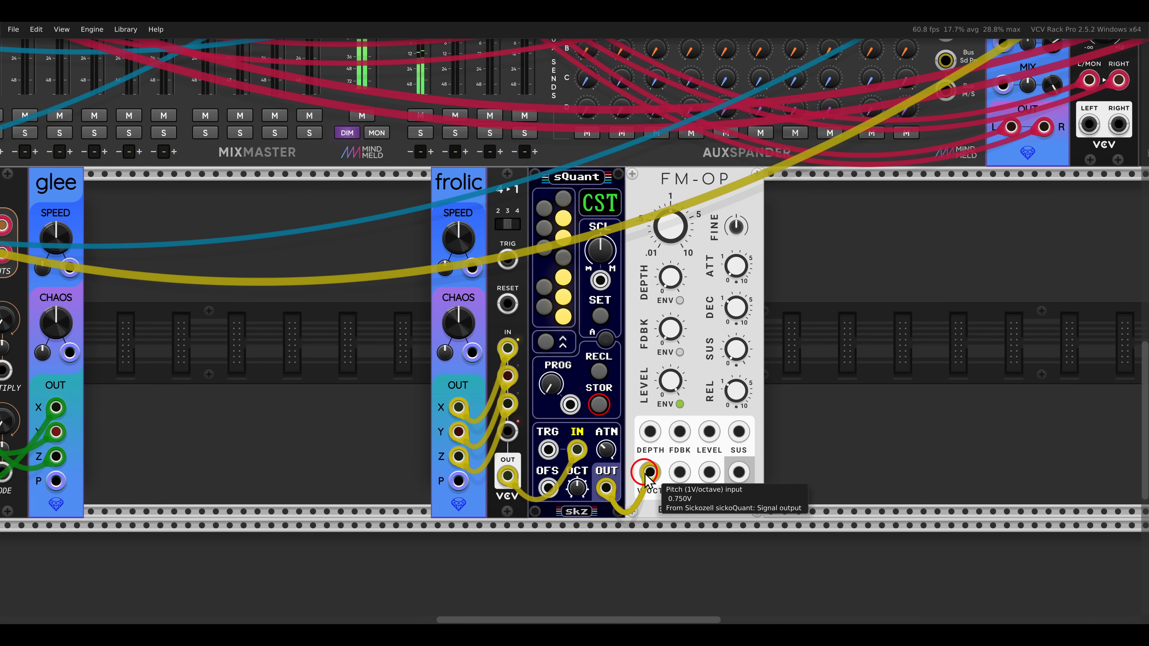
# Step: Patch the FM-OP output to the left input of MixMaster channel 6
pyautogui.scroll(-3, 628, 424)
pyautogui.moveTo(636, 389); pyautogui.dragTo(729, 439)
pyautogui.moveTo(785, 503); pyautogui.dragTo(239, 136)
pyautogui.moveTo(537, 451); pyautogui.dragTo(454, 366)
pyautogui.scroll(1, 701, 385)
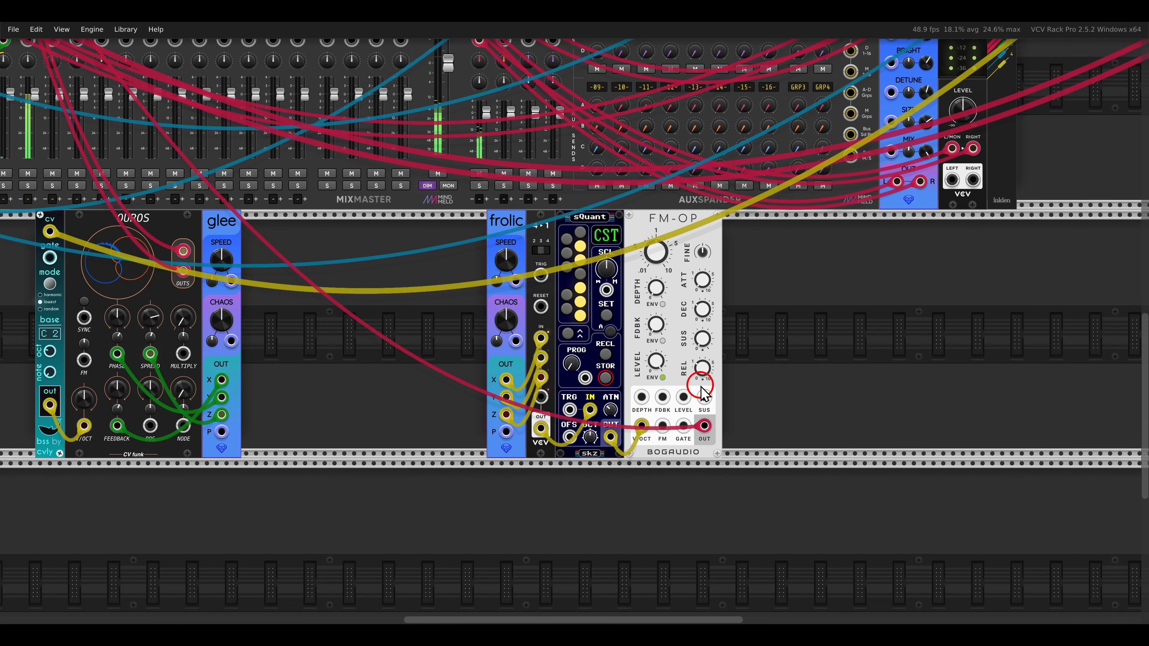
# Step: Set the ratio of Clocked's third clock to x4
pyautogui.moveTo(441, 341); pyautogui.dragTo(671, 387)
pyautogui.scroll(-1, 671, 381)
pyautogui.moveTo(382, 294); pyautogui.dragTo(576, 316)
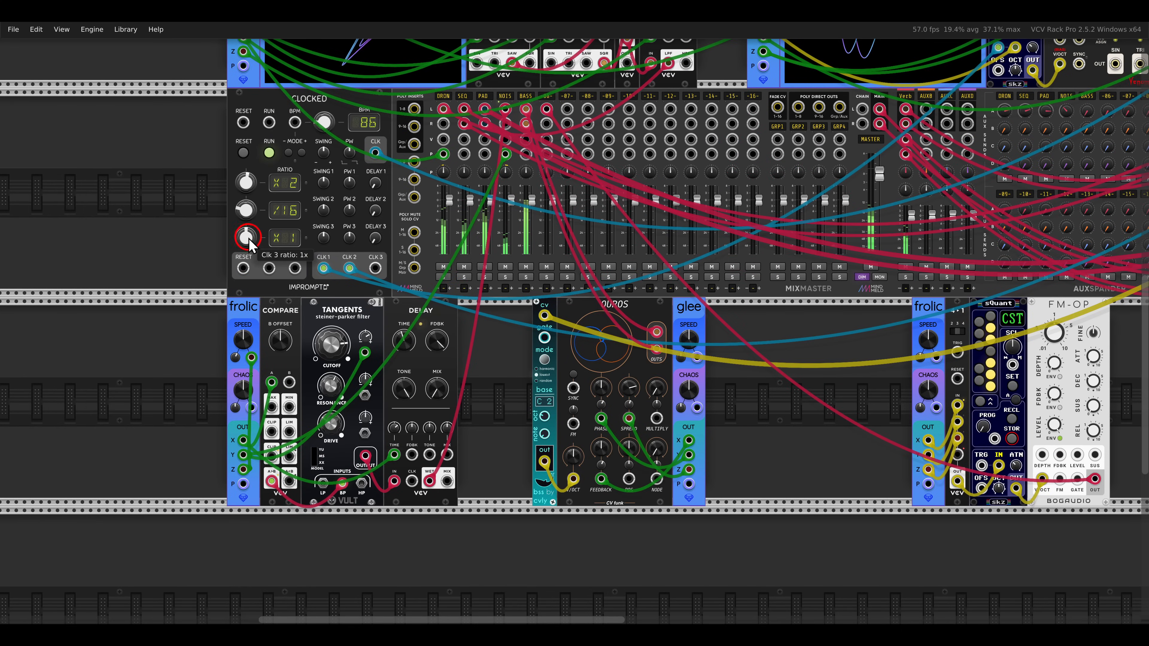
pyautogui.moveTo(248, 241); pyautogui.dragTo(240, 233)
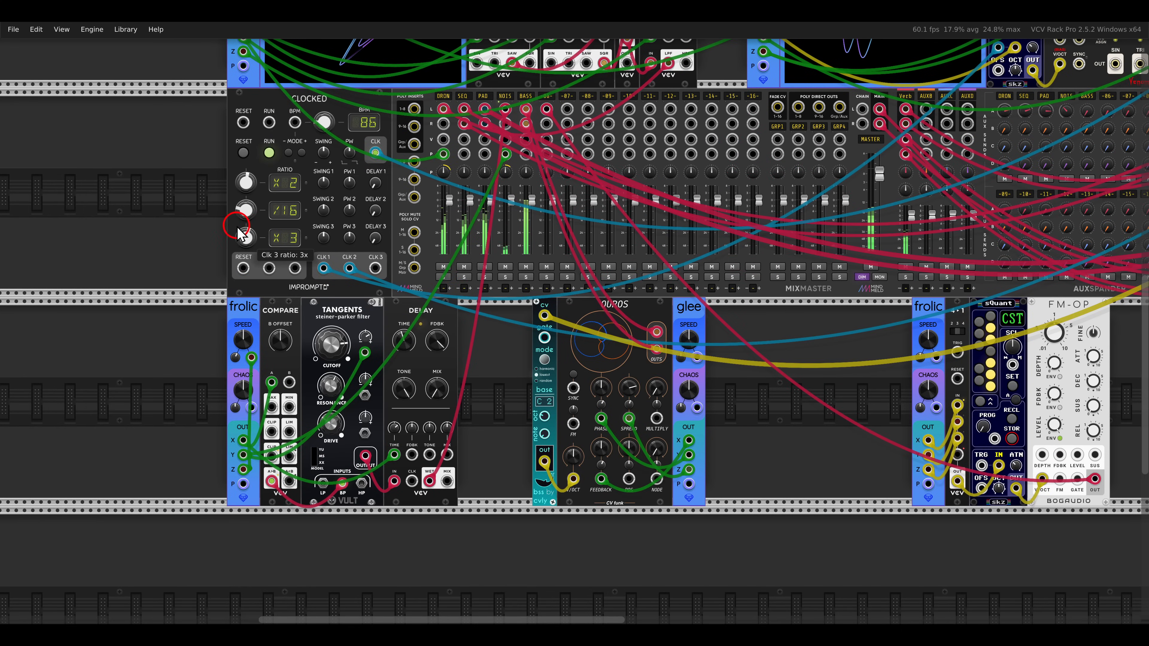
pyautogui.moveTo(363, 143); pyautogui.dragTo(389, 169)
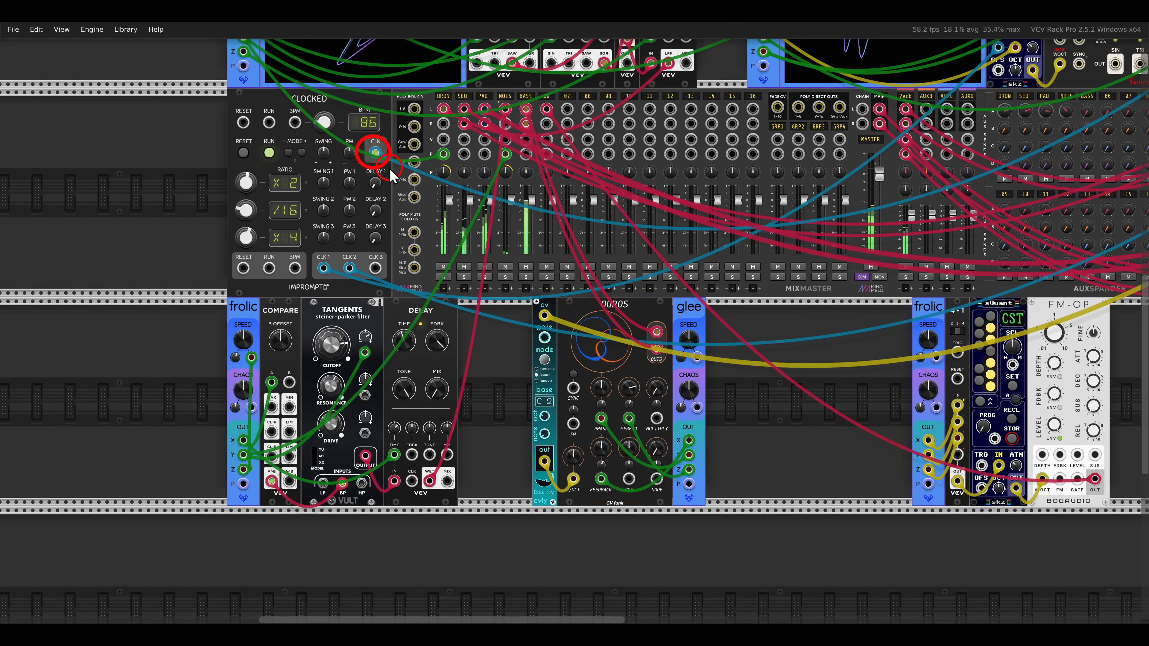
pyautogui.moveTo(261, 164); pyautogui.dragTo(309, 196)
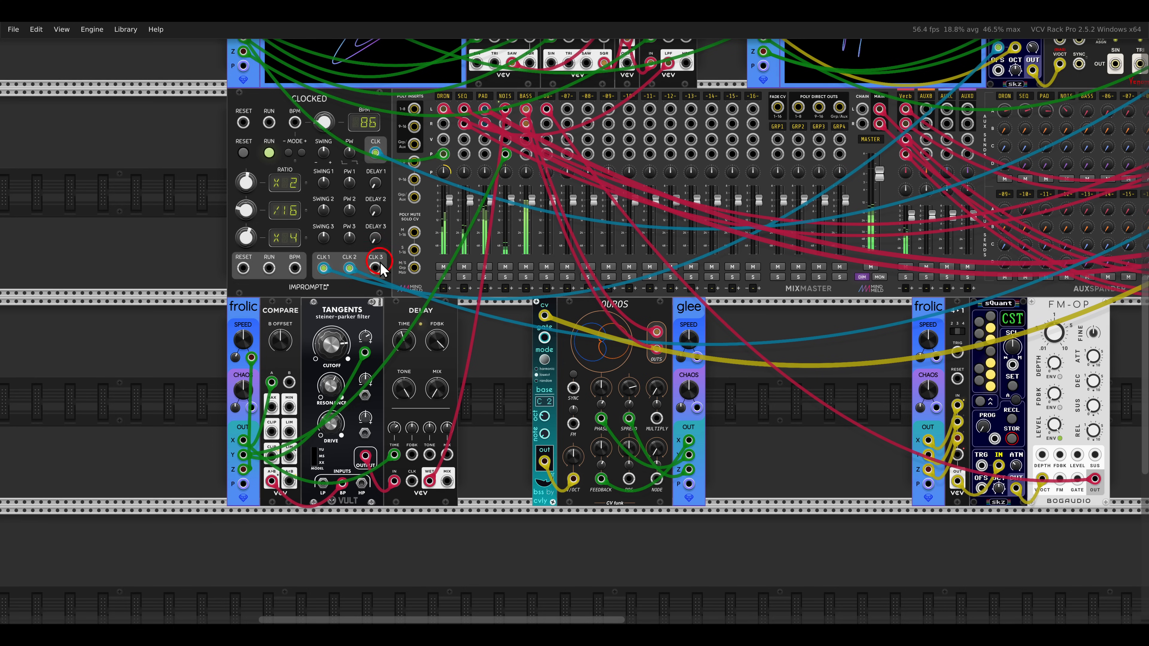
# Step: Patch Clocked's CLK 3 output to the TRIG input of the 4-1 switch
pyautogui.moveTo(375, 268)
pyautogui.mouseDown()
pyautogui.moveTo(927, 431)
pyautogui.moveTo(989, 553)
pyautogui.moveTo(1008, 559)
pyautogui.moveTo(1072, 521)
pyautogui.moveTo(1005, 510)
pyautogui.moveTo(958, 483)
pyautogui.moveTo(958, 352)
pyautogui.mouseUp()
pyautogui.moveTo(1043, 401); pyautogui.dragTo(767, 384)
pyautogui.scroll(3, 774, 387)
pyautogui.scroll(-1, 678, 435)
pyautogui.moveTo(568, 487)
pyautogui.mouseDown()
pyautogui.moveTo(543, 393)
pyautogui.moveTo(504, 435)
pyautogui.moveTo(571, 493)
pyautogui.mouseUp()
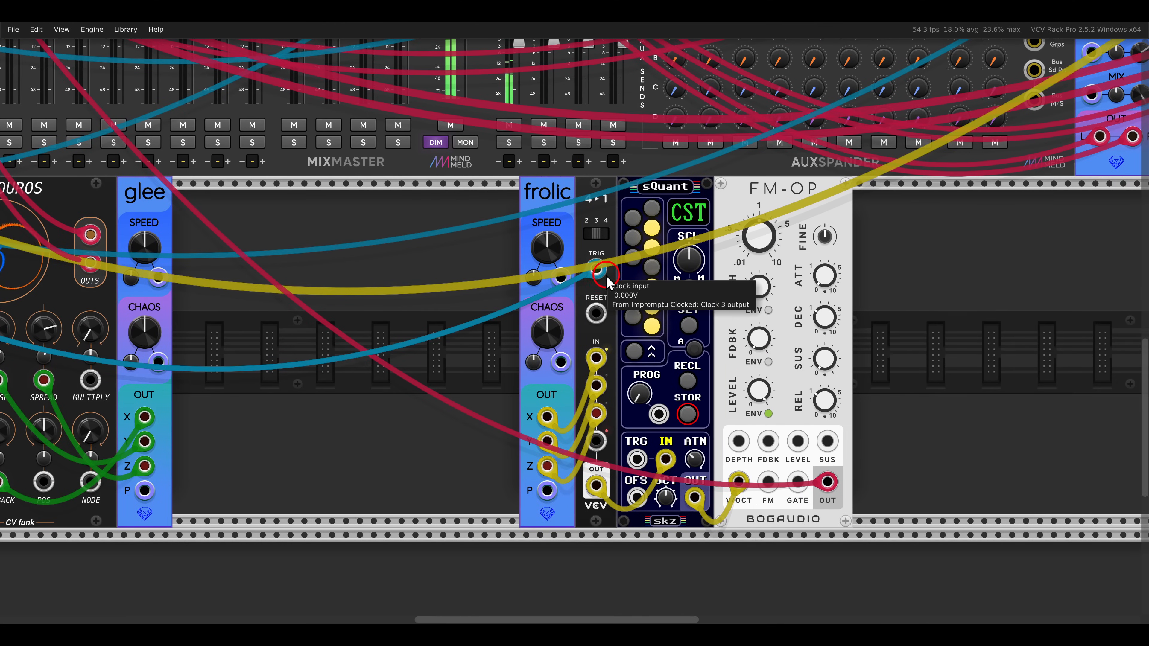
# Step: Patch the CLK 3 signal to the new sickoQuant's TRG input and to FM-OP's GATE input
pyautogui.moveTo(596, 270); pyautogui.dragTo(636, 459)
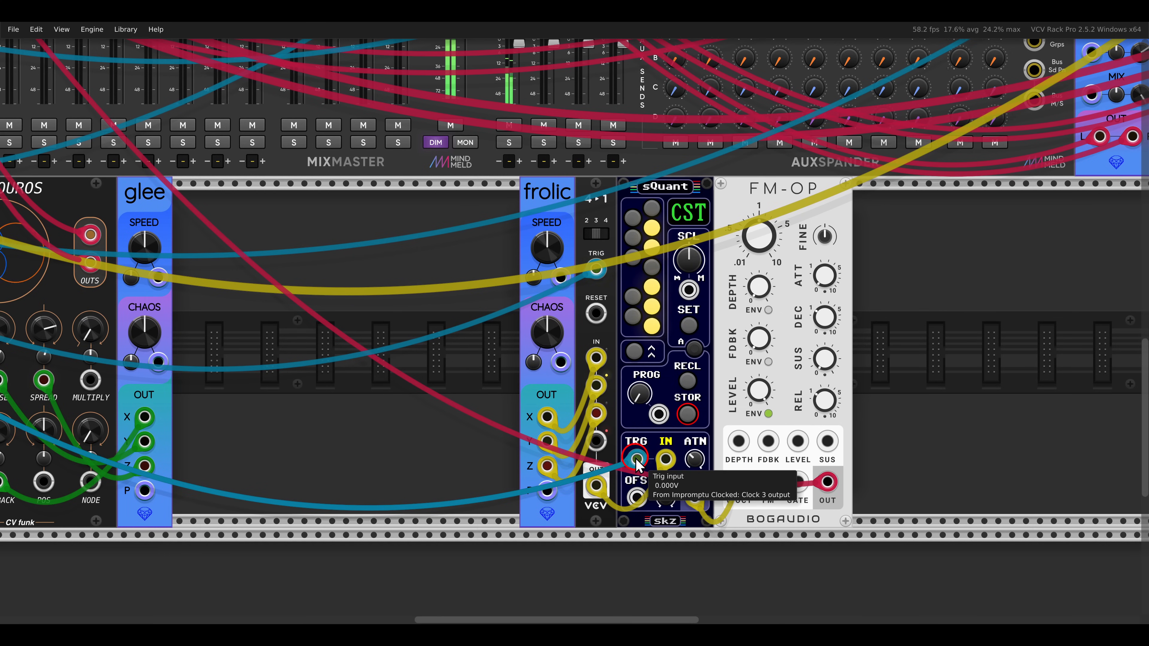
pyautogui.moveTo(639, 466); pyautogui.dragTo(798, 481)
pyautogui.moveTo(760, 347); pyautogui.dragTo(748, 315)
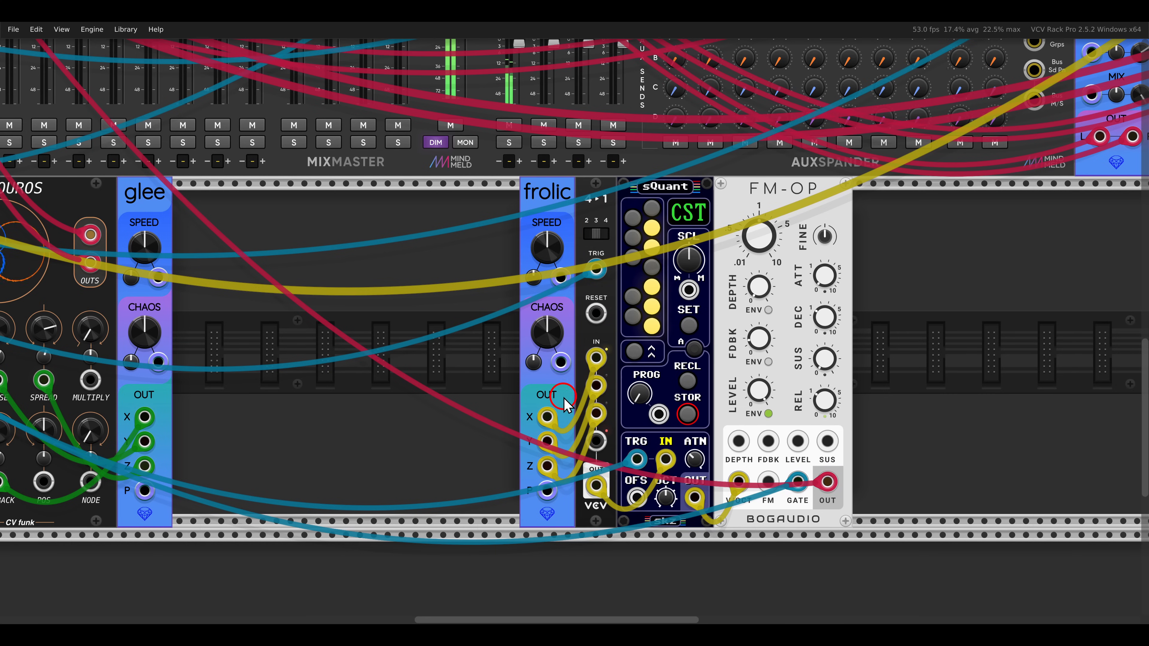
# Step: Turn up the chaos of the frolic feeding the 4-1 switch and set its speed to -7
pyautogui.moveTo(547, 334); pyautogui.dragTo(514, 204)
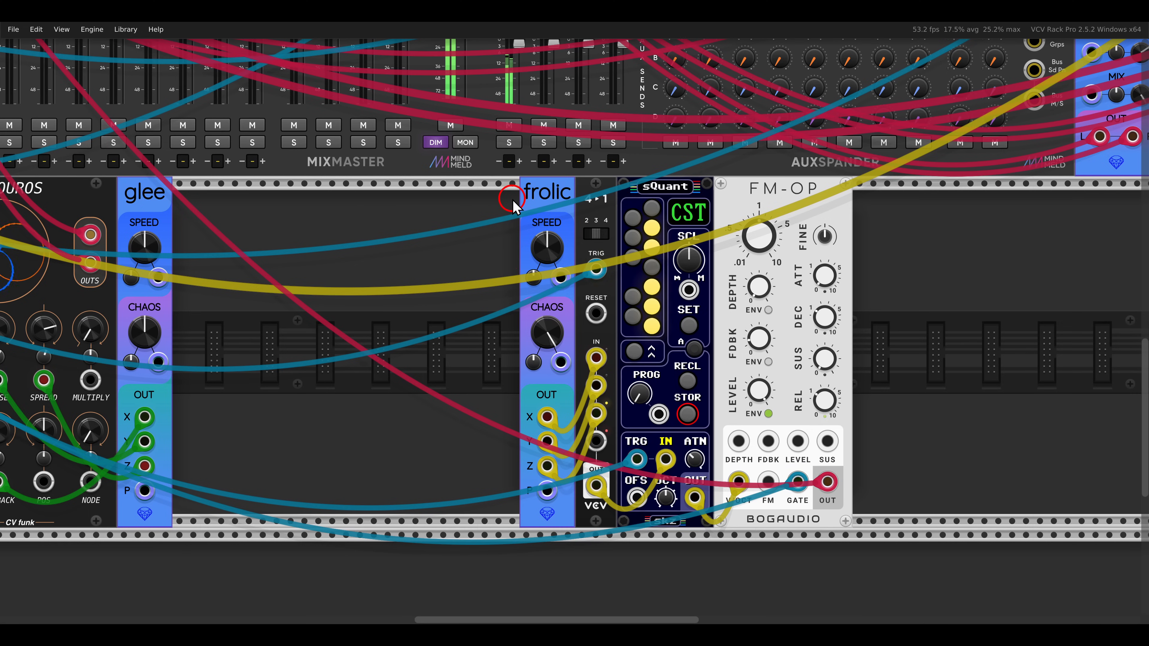
pyautogui.click(547, 246)
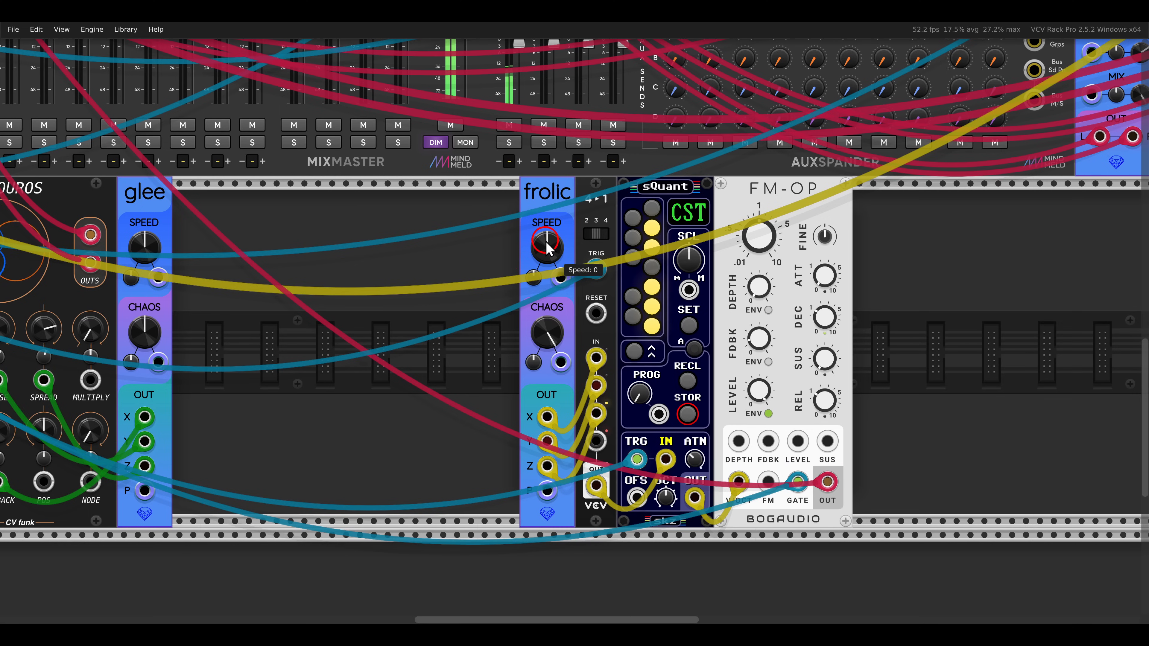
pyautogui.moveTo(547, 246); pyautogui.dragTo(515, 398)
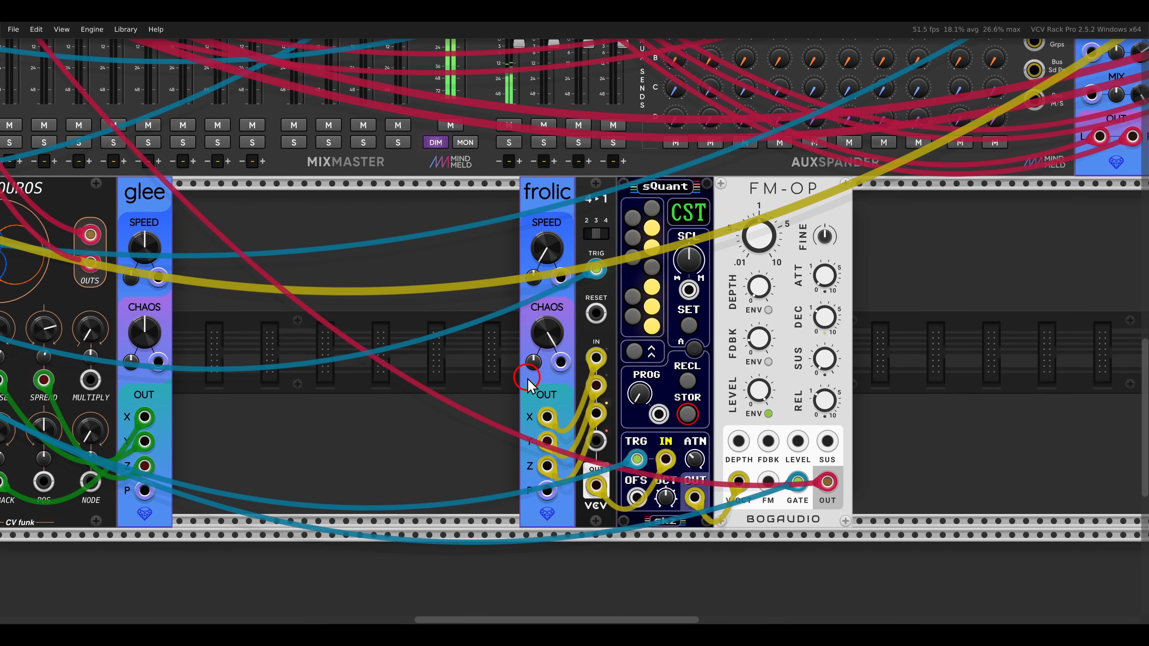
pyautogui.moveTo(561, 246)
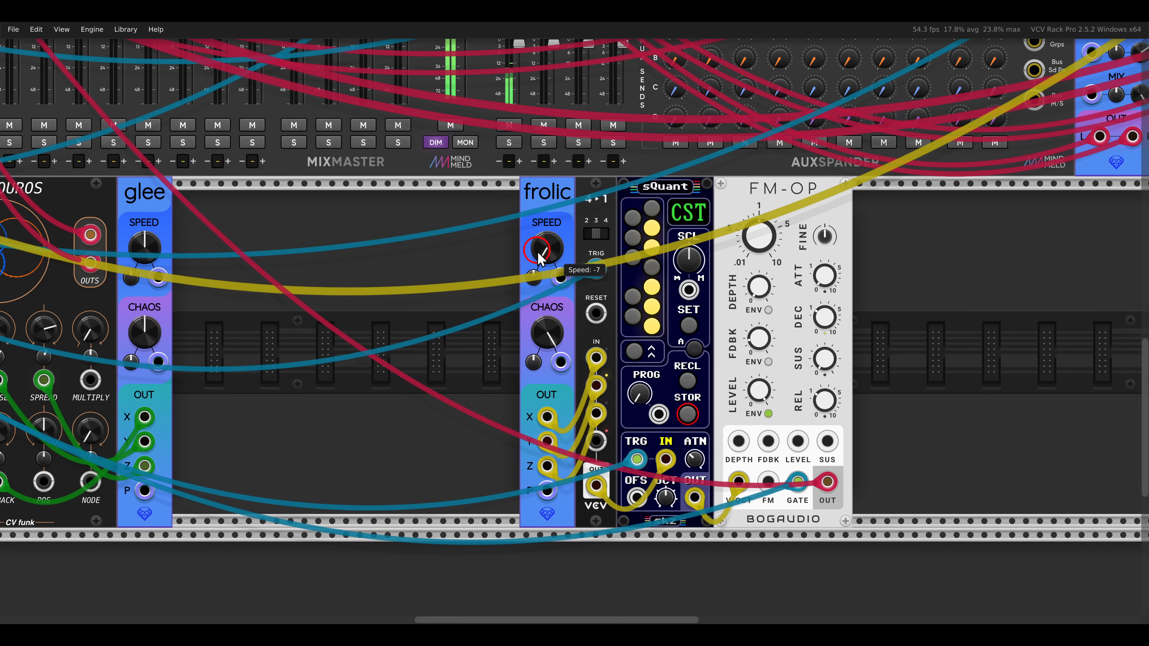
pyautogui.moveTo(561, 247); pyautogui.dragTo(556, 434)
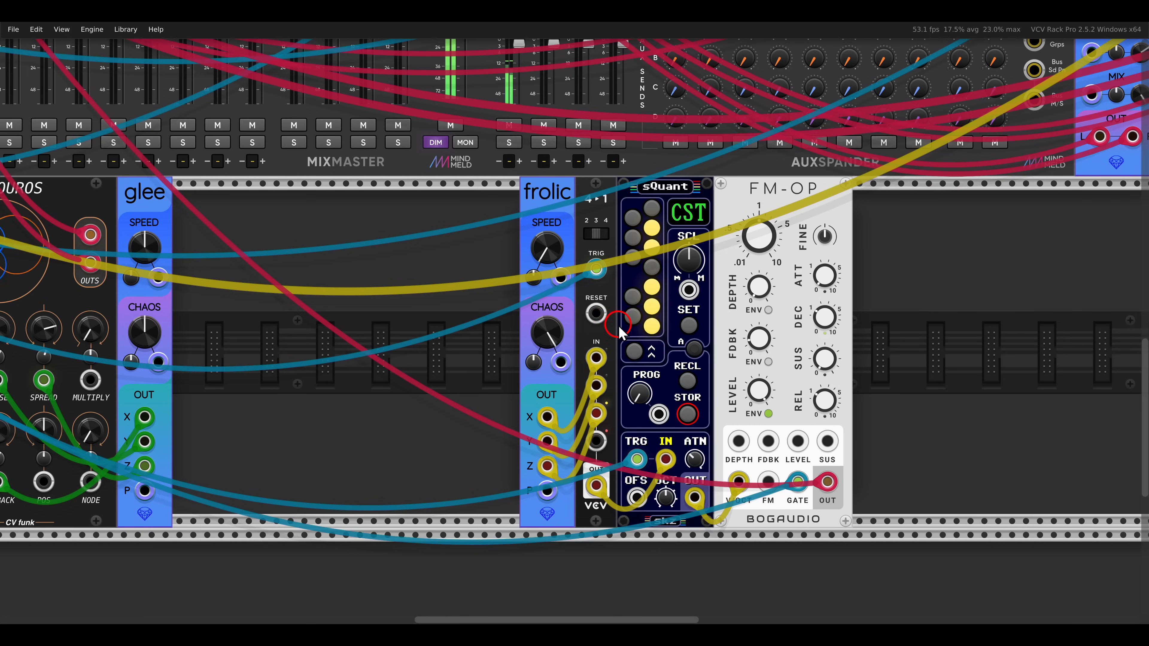
# Step: Insert an ADSR EG beside the frolic that feeds the switch, with minimum sustain and a lengthened decay
pyautogui.moveTo(915, 275); pyautogui.dragTo(690, 216)
pyautogui.click(606, 223)
pyautogui.rightClick(606, 223)
pyautogui.moveTo(279, 141); pyautogui.dragTo(606, 432)
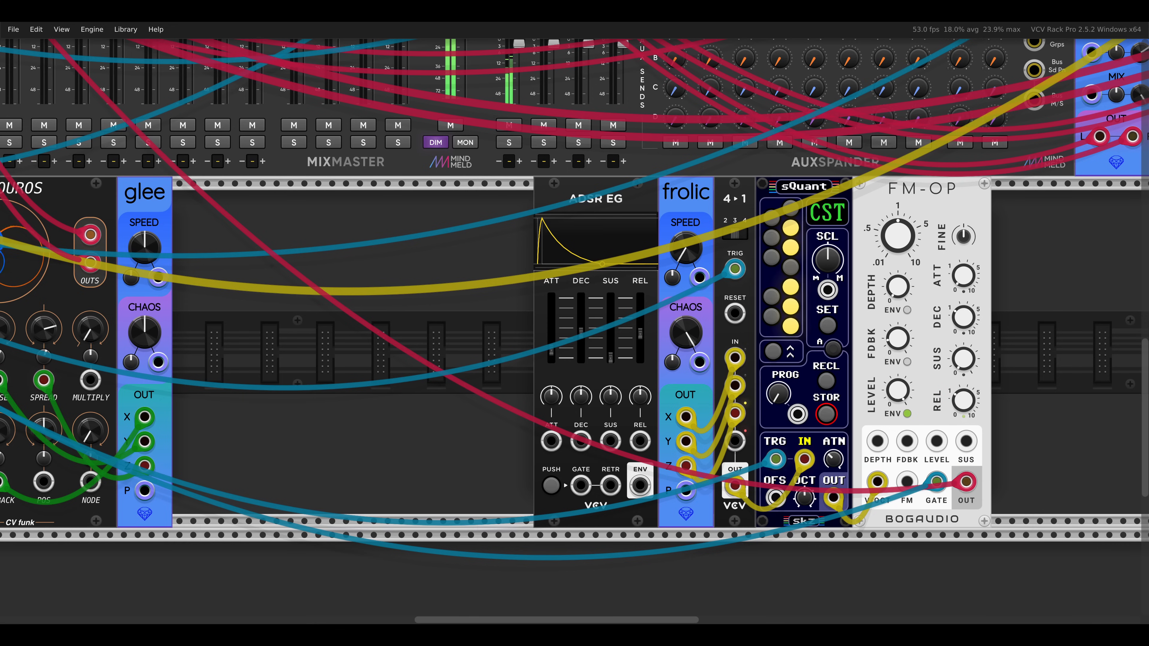
pyautogui.click(581, 333)
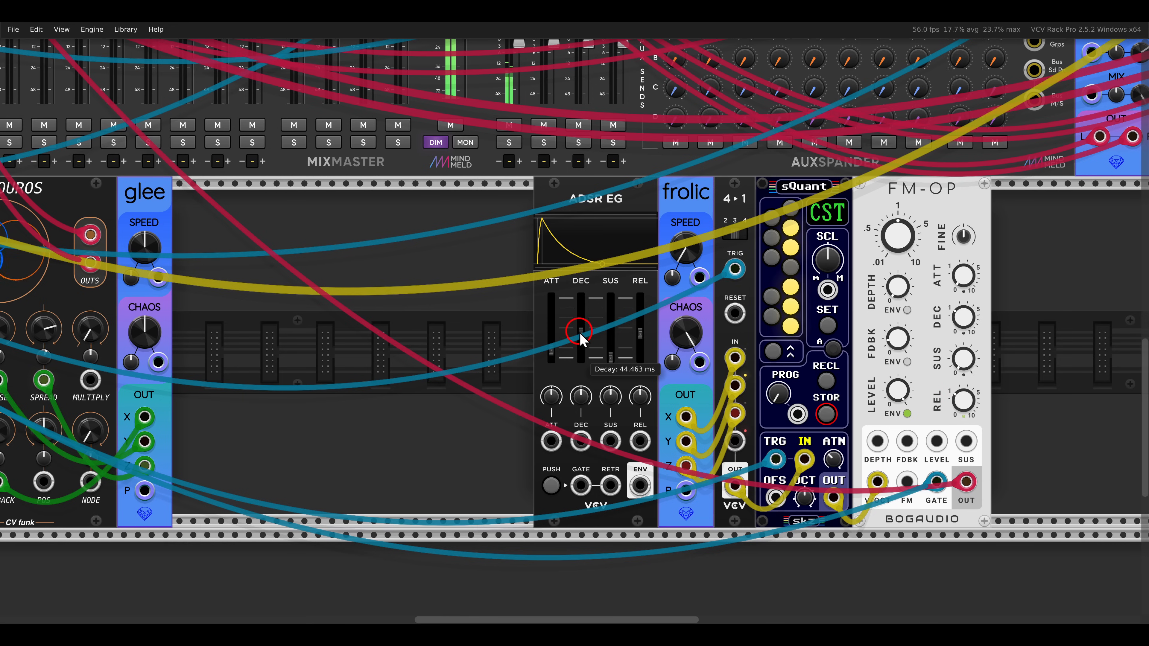
pyautogui.moveTo(583, 333); pyautogui.dragTo(572, 304)
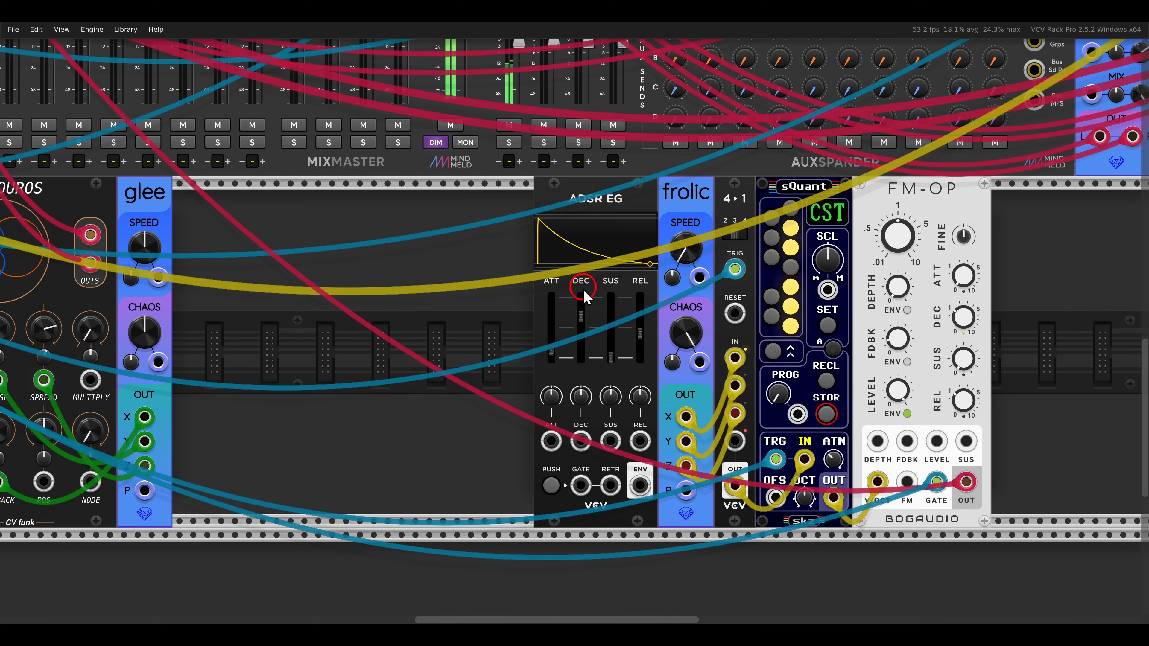
# Step: Patch the ADSR's ENV output to the adjacent frolic's speed CV input and Clocked's CLK 3 output to the ADSR's GATE input
pyautogui.moveTo(640, 485); pyautogui.dragTo(700, 276)
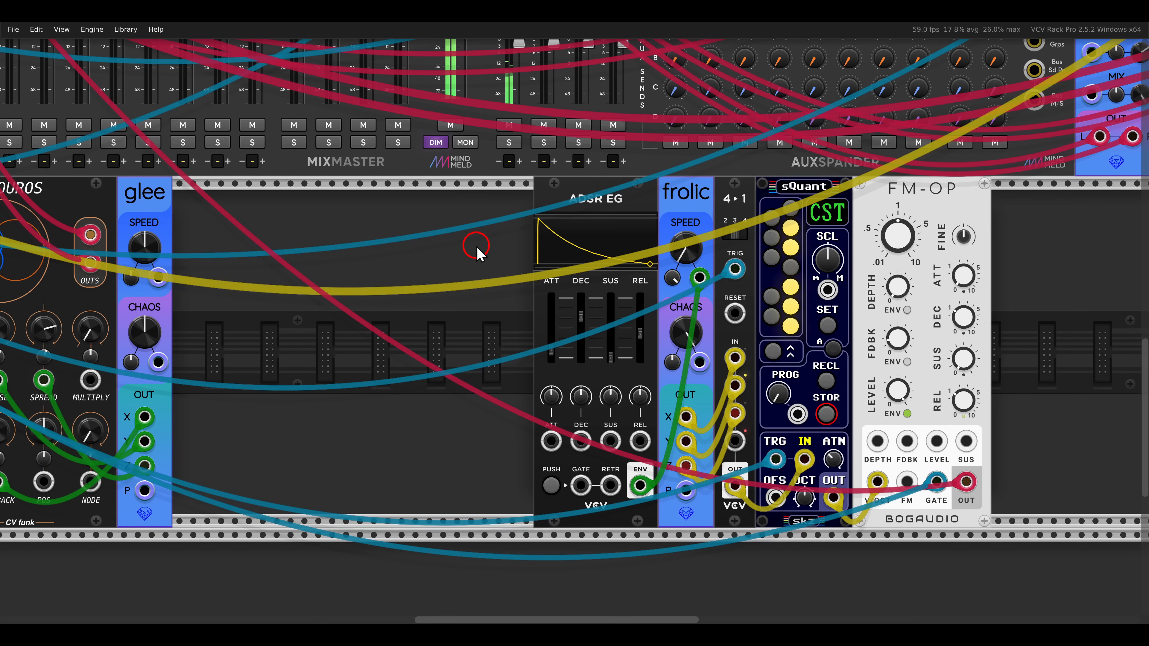
pyautogui.scroll(-3, 442, 345)
pyautogui.moveTo(435, 309); pyautogui.dragTo(816, 354)
pyautogui.moveTo(916, 480); pyautogui.dragTo(312, 274)
pyautogui.moveTo(998, 360); pyautogui.dragTo(684, 257)
pyautogui.scroll(3, 636, 299)
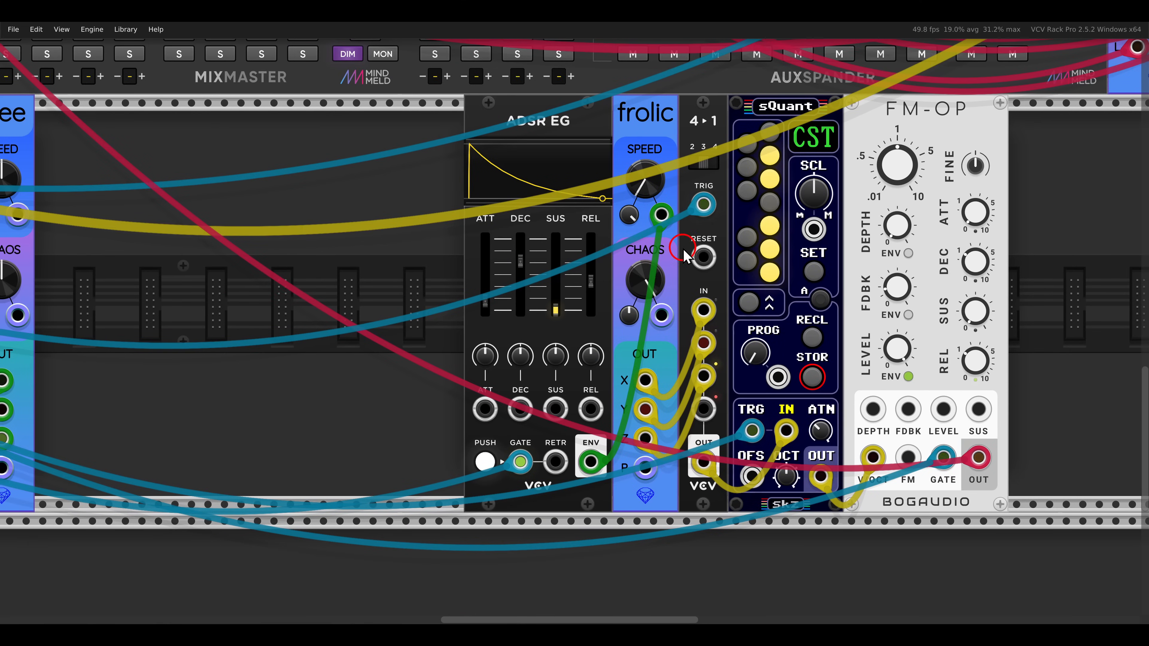
pyautogui.click(518, 262)
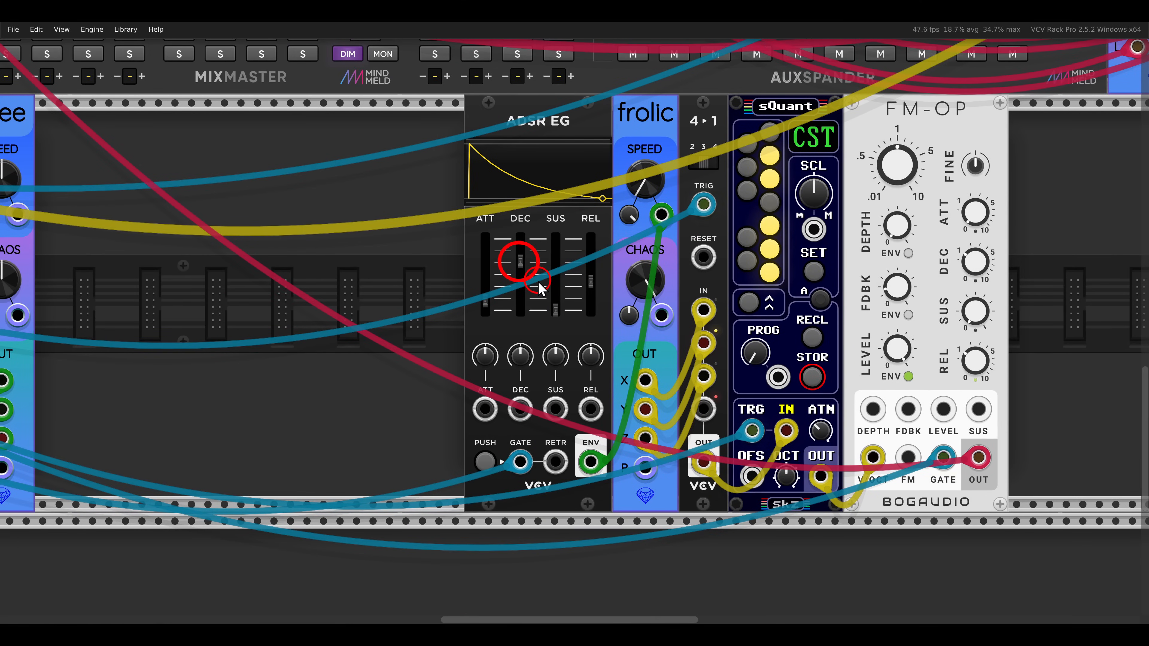
pyautogui.moveTo(496, 432); pyautogui.dragTo(541, 493)
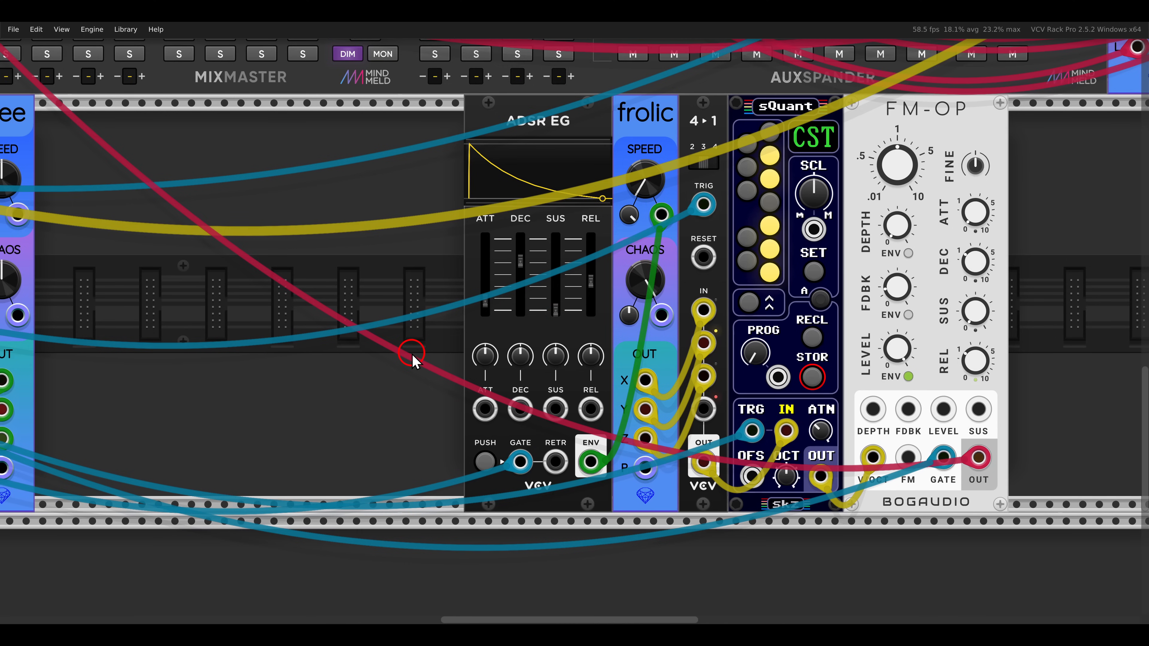
pyautogui.moveTo(602, 150); pyautogui.dragTo(678, 220)
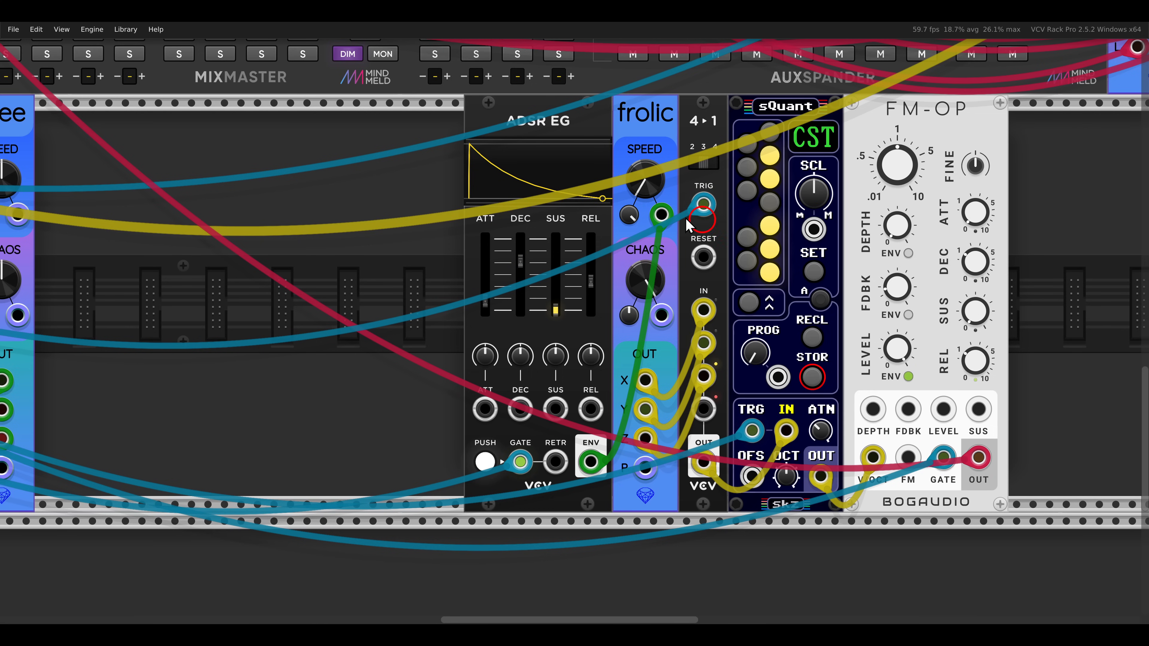
pyautogui.click(585, 155)
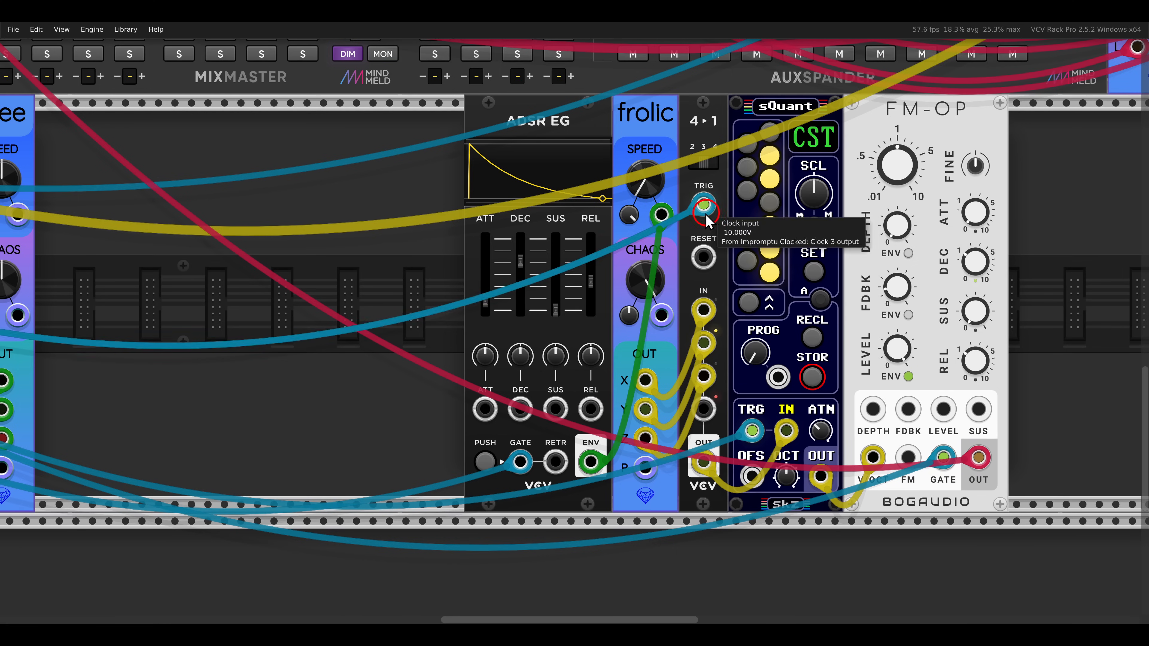
# Step: Add another frolic module directly beside FM-OP
pyautogui.moveTo(968, 238); pyautogui.dragTo(774, 244)
pyautogui.rightClick(874, 263)
pyautogui.click(546, 319)
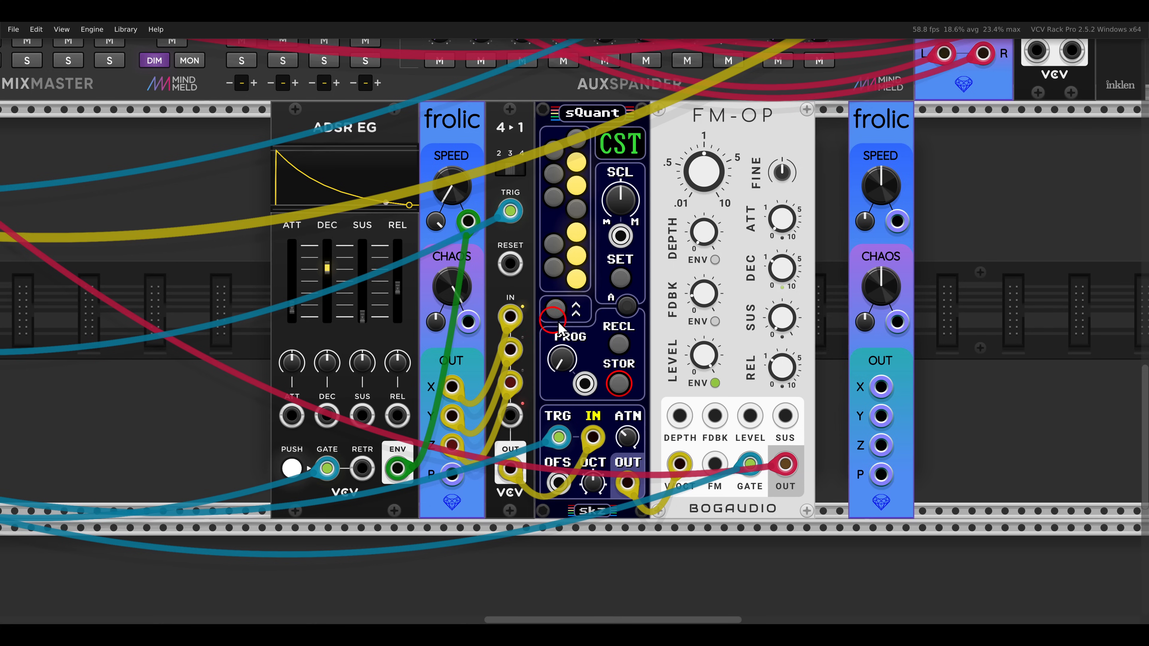
pyautogui.click(756, 303)
# Step: Patch the new frolic's X output to FM-OP's FDBK input and raise that frolic's speed slightly and its chaos strongly
pyautogui.moveTo(848, 387); pyautogui.dragTo(720, 410)
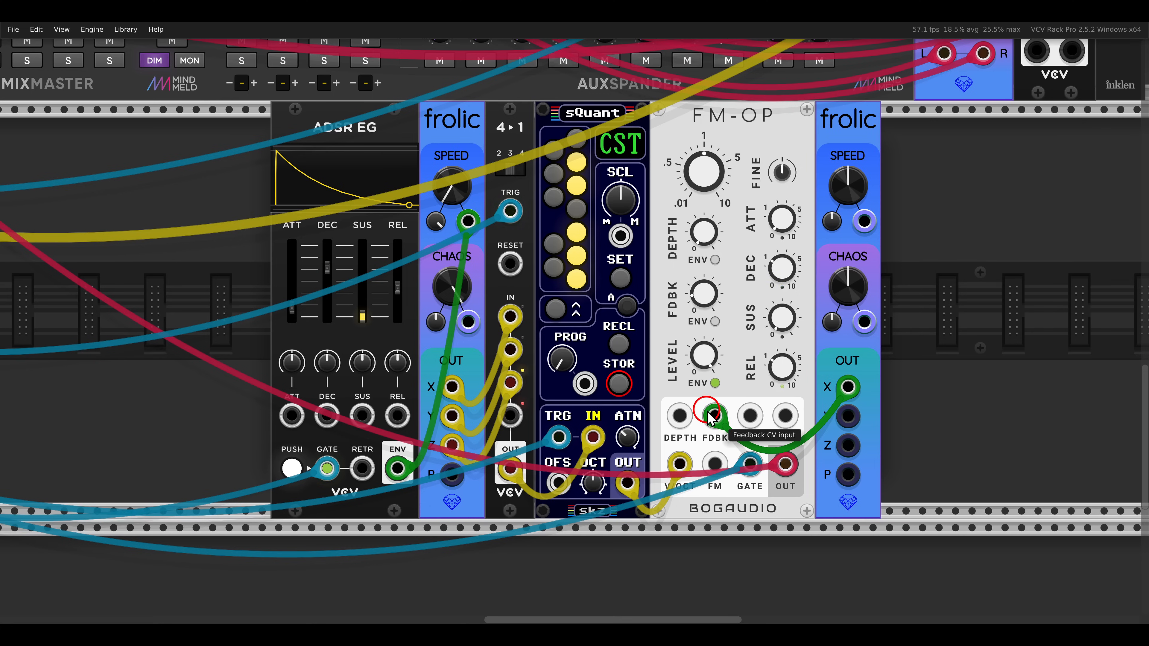
pyautogui.moveTo(847, 185); pyautogui.dragTo(849, 176)
pyautogui.moveTo(848, 286); pyautogui.dragTo(810, 106)
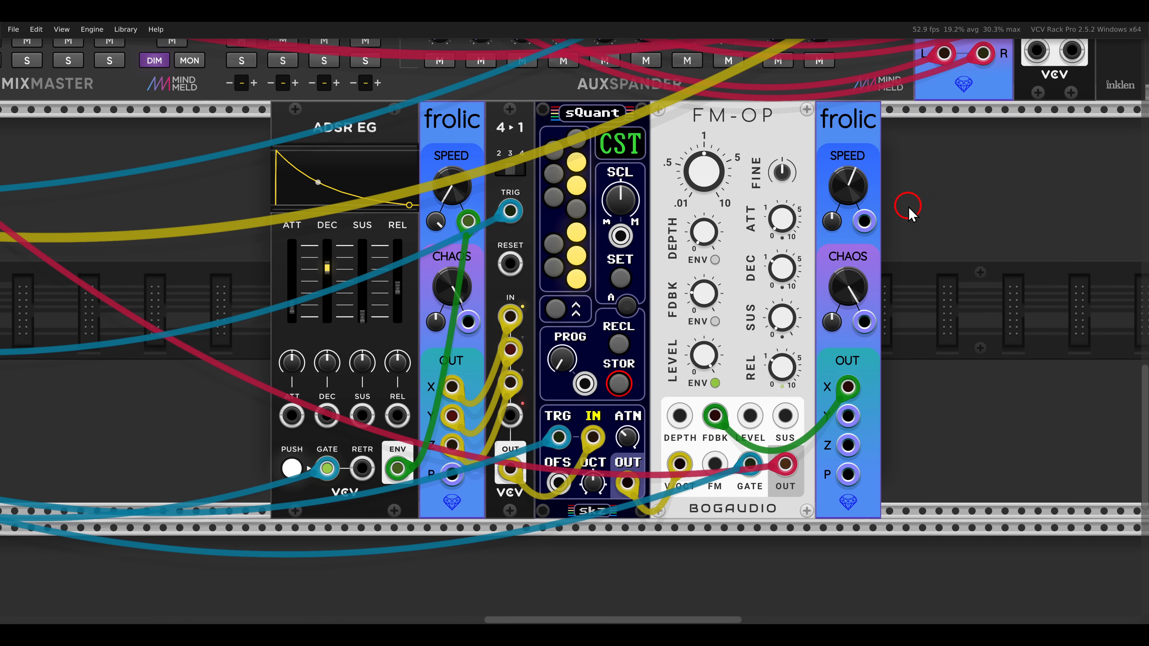
# Step: Patch the new frolic's Y output to the pan input of MixMaster channel 6 and label that channel FMOP
pyautogui.scroll(-5, 910, 213)
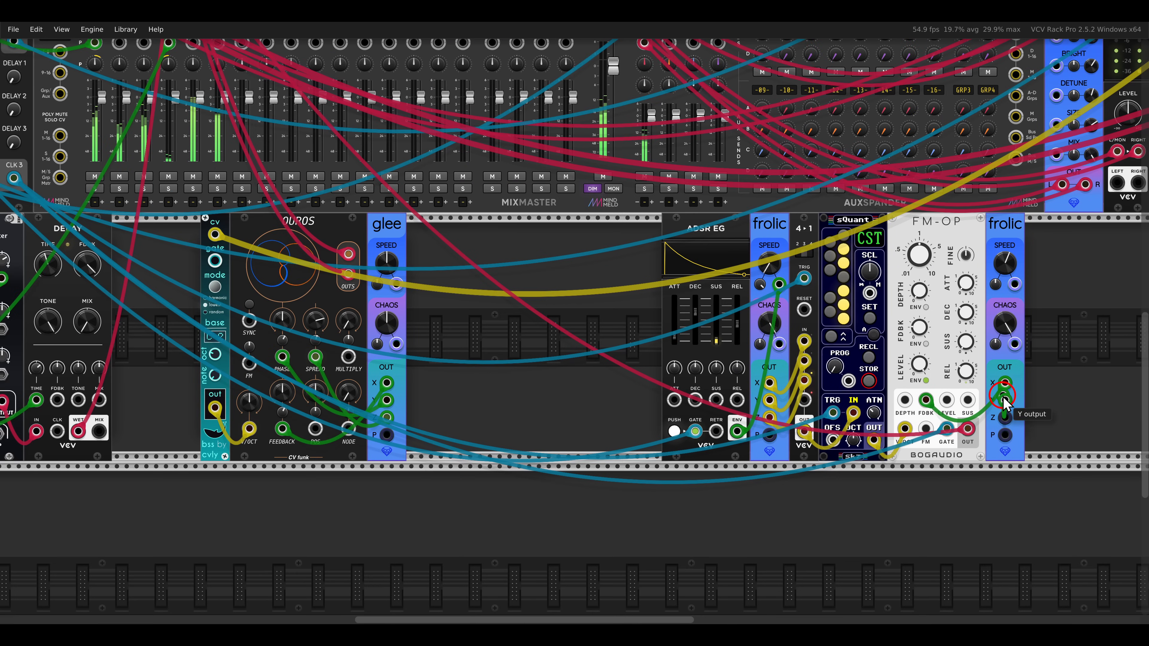
pyautogui.moveTo(1004, 398); pyautogui.dragTo(220, 131)
pyautogui.scroll(3, 308, 159)
pyautogui.click(214, 54)
pyautogui.write('FMOP')
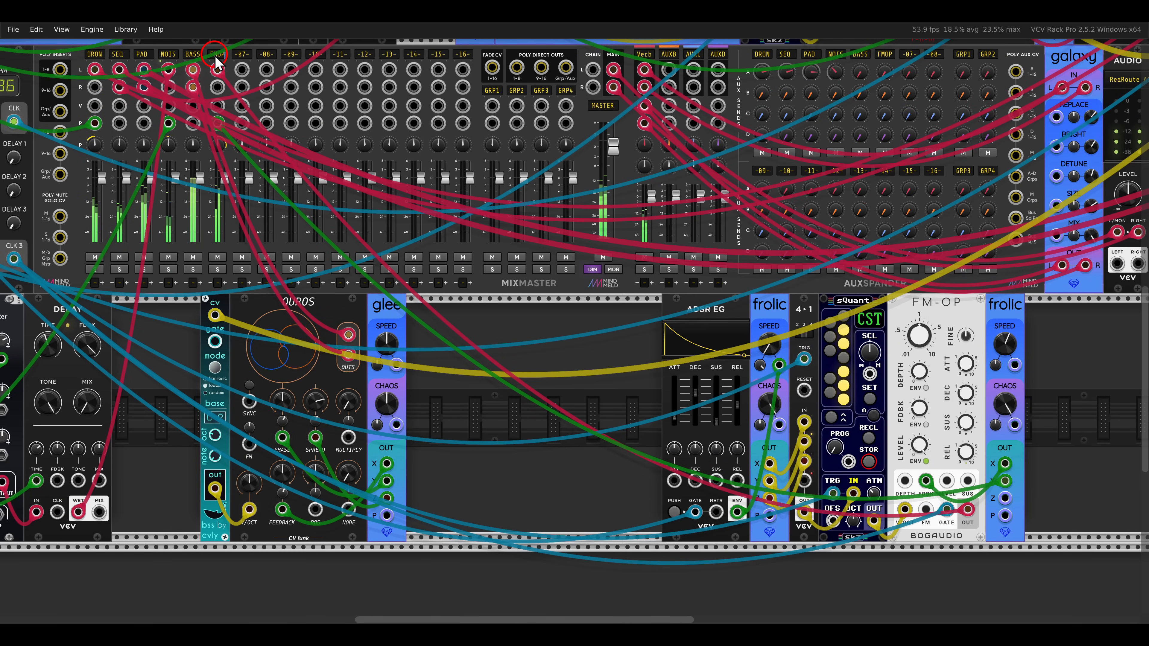
# Step: Raise the FMOP channel's Verb send on AuxSpander to about -4 dB
pyautogui.moveTo(845, 112); pyautogui.dragTo(740, 153)
pyautogui.moveTo(778, 116); pyautogui.dragTo(752, 40)
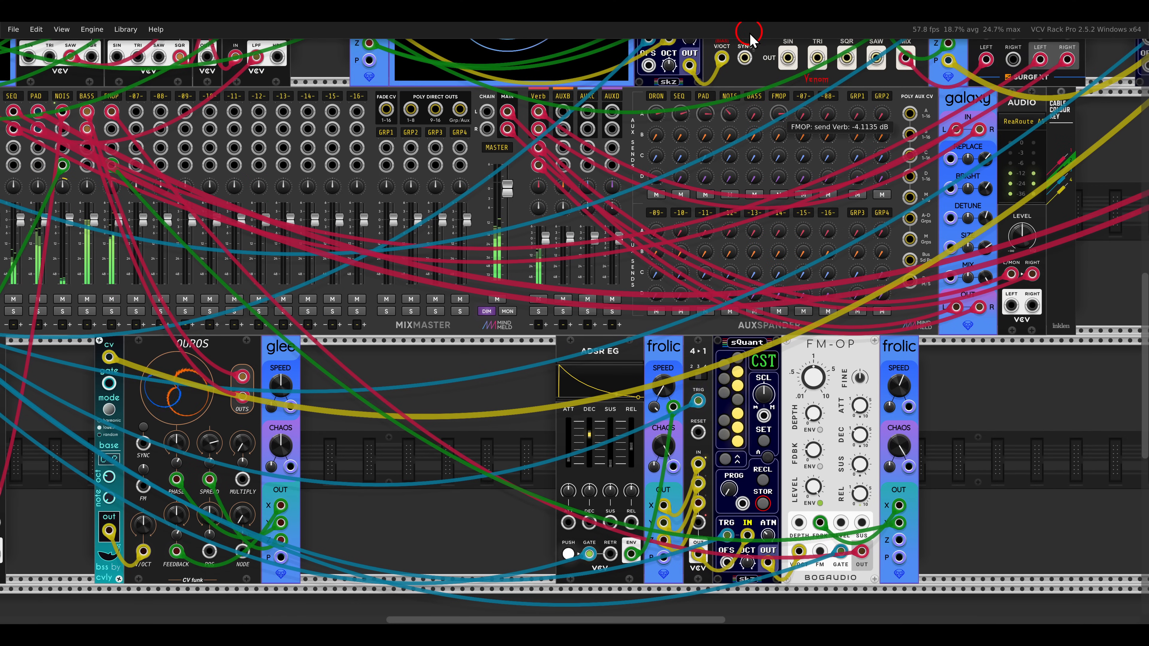
pyautogui.moveTo(779, 117); pyautogui.dragTo(778, 113)
# Step: Insert a VCV VCF module next to the frolic that modulates FM-OP
pyautogui.moveTo(1015, 440); pyautogui.dragTo(855, 245)
pyautogui.scroll(1, 631, 249)
pyautogui.scroll(1, 634, 256)
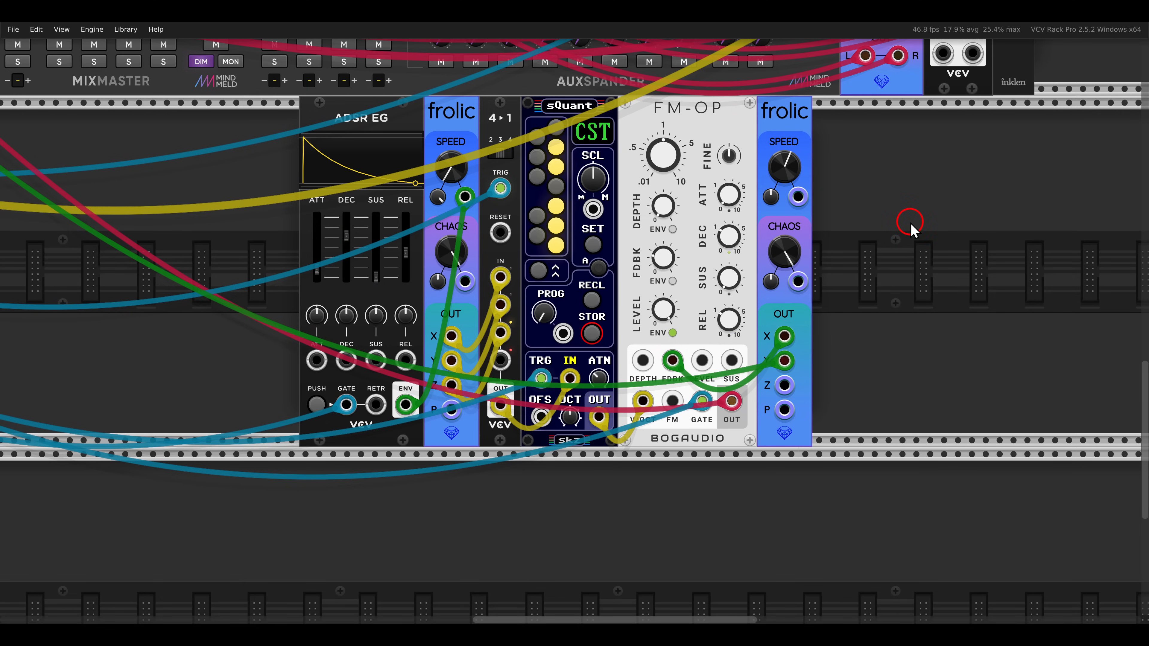
pyautogui.moveTo(910, 223); pyautogui.dragTo(896, 238)
pyautogui.rightClick(897, 238)
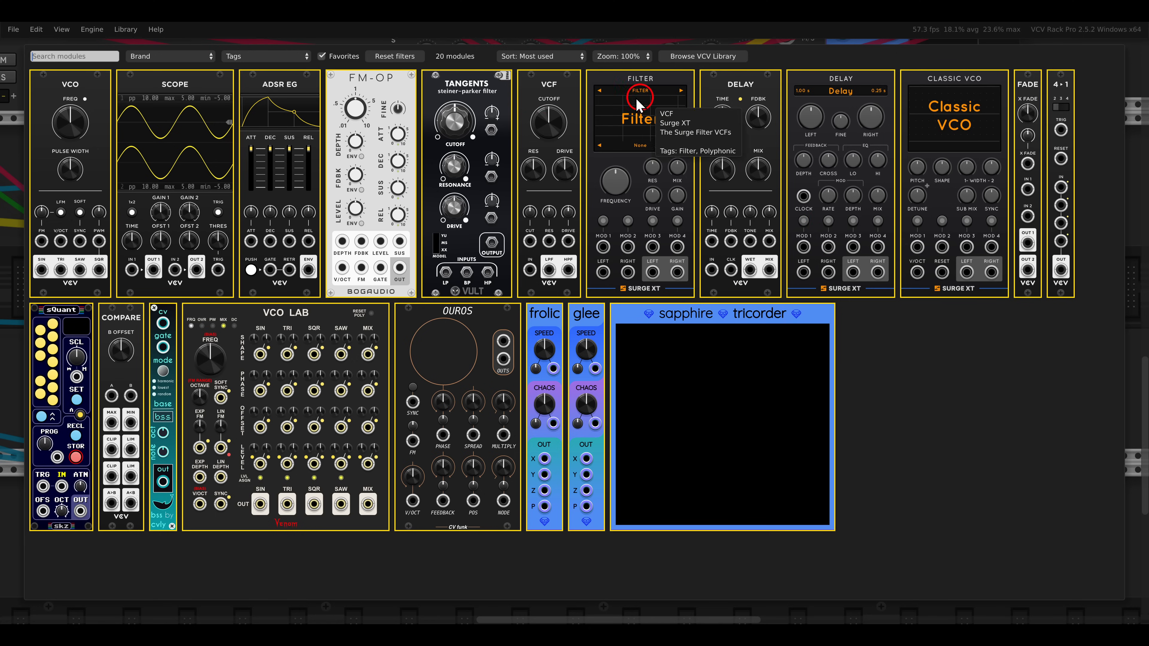
pyautogui.press('Escape')
# Step: Route FM-OP's output through the VCF's LPF output to the FMOP mixer channel and raise the filter cutoff
pyautogui.moveTo(717, 417)
pyautogui.mouseDown()
pyautogui.moveTo(847, 420)
pyautogui.moveTo(745, 441)
pyautogui.moveTo(718, 416)
pyautogui.mouseUp()
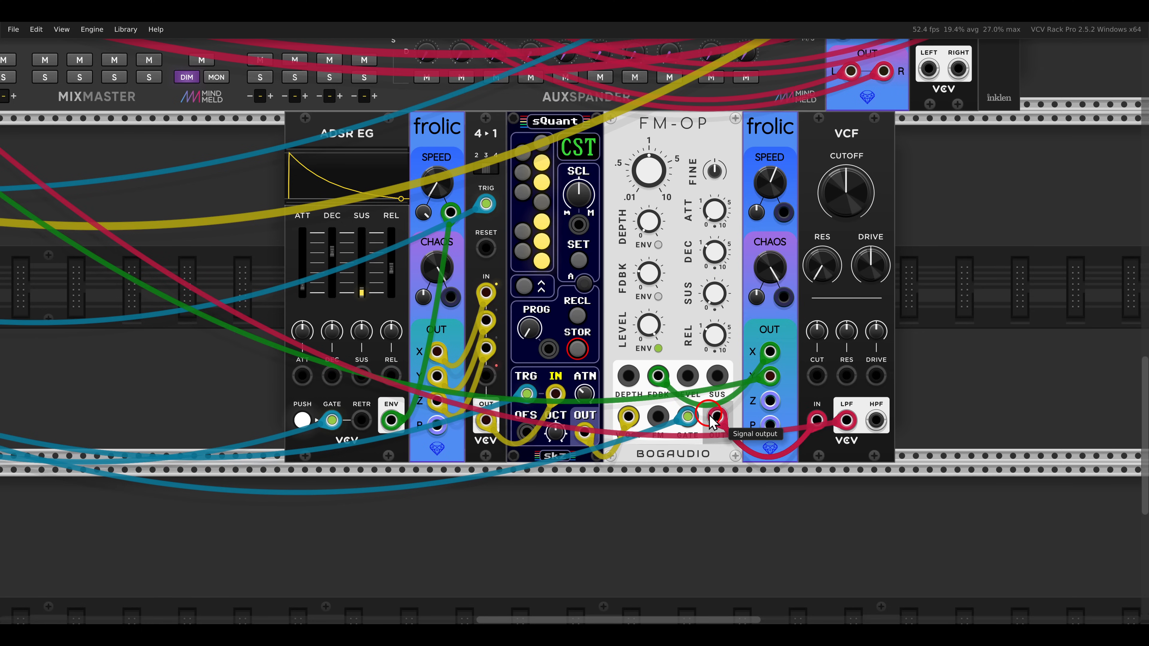
pyautogui.click(853, 192)
pyautogui.moveTo(853, 193); pyautogui.dragTo(782, 146)
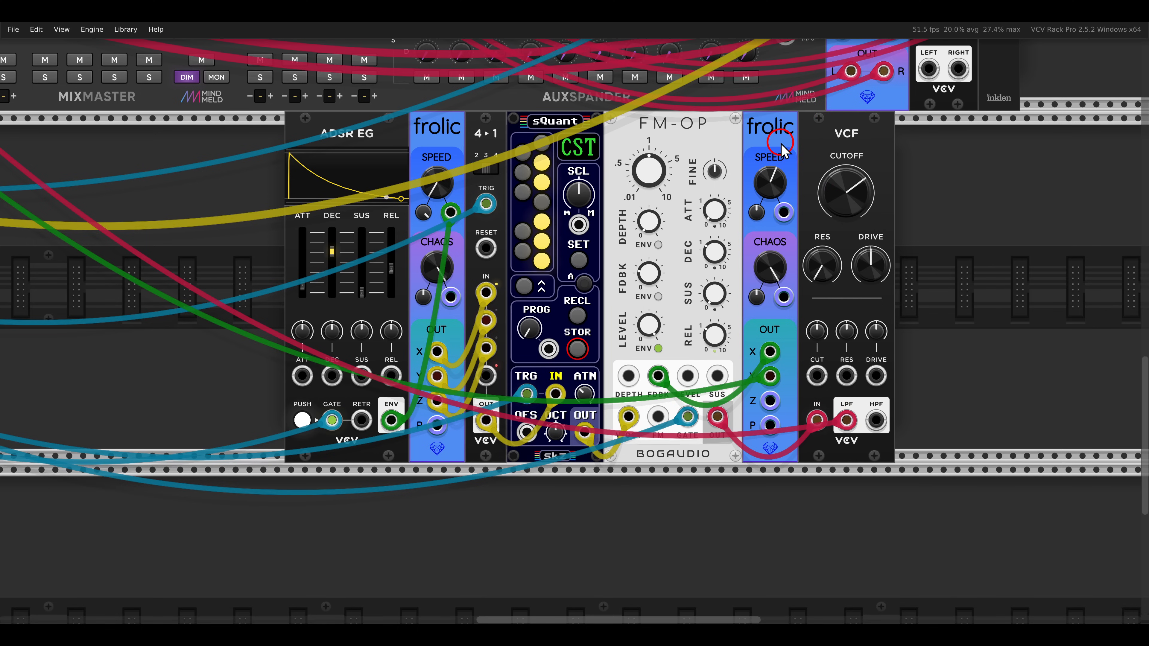
# Step: Duplicate the frolic beside the VCF, patch the copy's X output to the CUT input, and turn up the cutoff CV amount
pyautogui.hotkey('ctrl', 'd')
pyautogui.moveTo(923, 351); pyautogui.dragTo(814, 371)
pyautogui.moveTo(816, 331); pyautogui.dragTo(792, 276)
# Step: Set the VCF's cutoff frequency CV to 74% and adjust the duplicated frolic's speed to slightly below its midpoint
pyautogui.moveTo(924, 186); pyautogui.dragTo(902, 167)
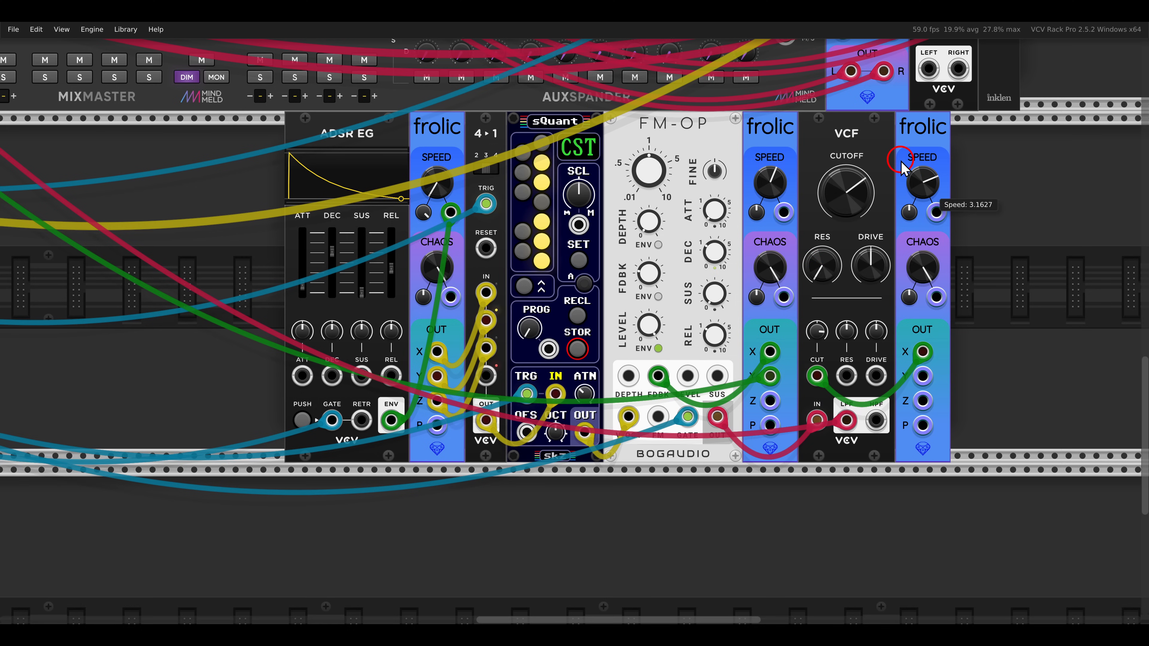
pyautogui.moveTo(817, 331); pyautogui.dragTo(815, 333)
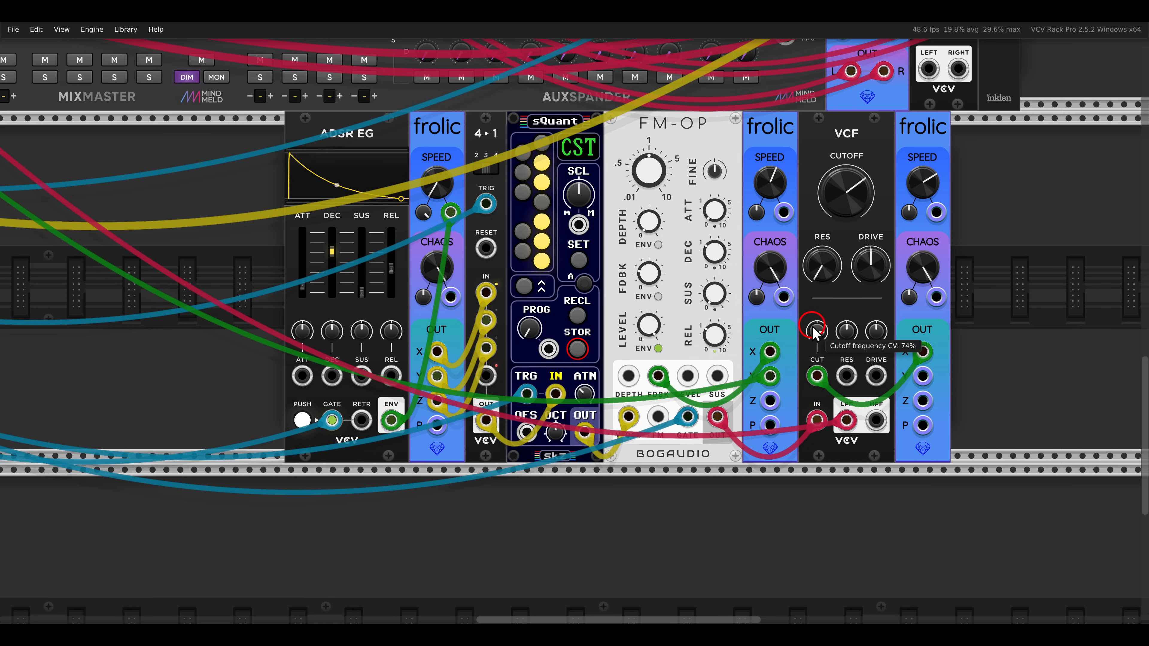
pyautogui.moveTo(928, 187)
pyautogui.mouseDown()
pyautogui.moveTo(934, 215)
pyautogui.moveTo(919, 192)
pyautogui.mouseUp()
pyautogui.click(989, 302)
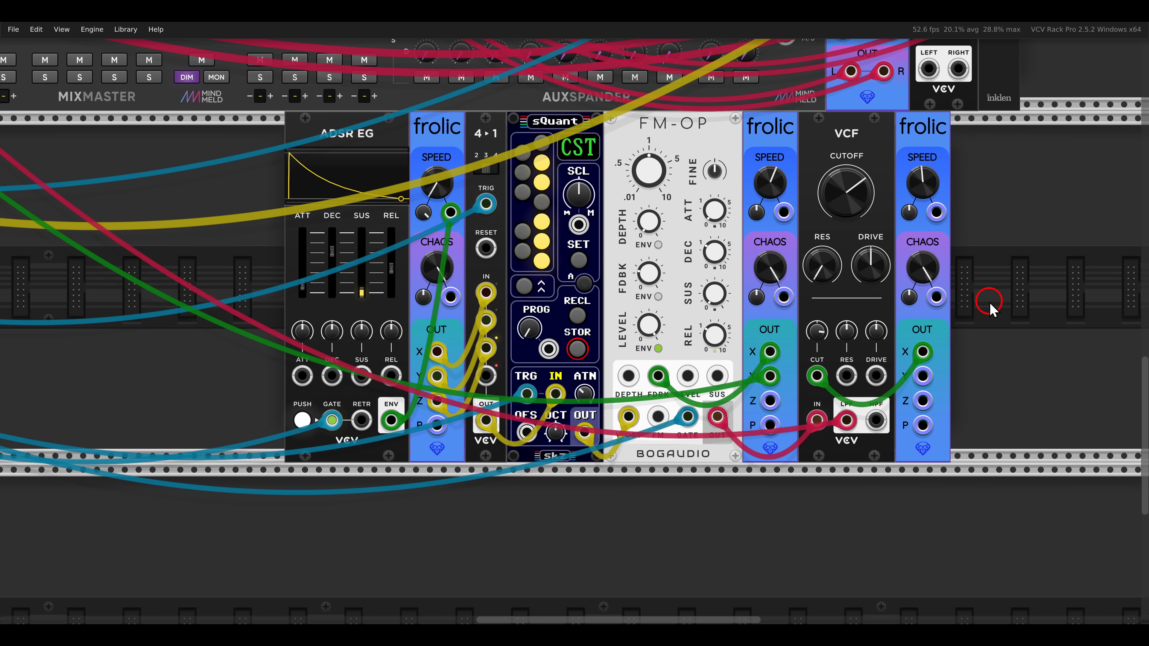
pyautogui.scroll(-3, 827, 268)
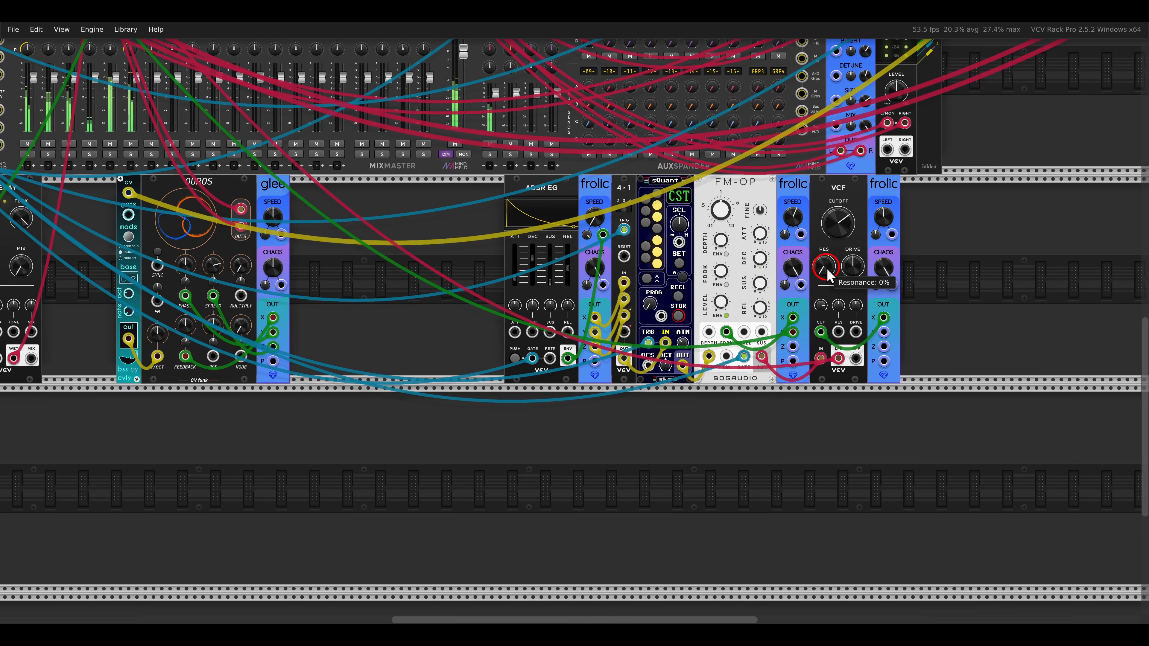
pyautogui.scroll(-5, 453, 225)
pyautogui.click(695, 271)
pyautogui.moveTo(695, 271)
pyautogui.mouseDown()
pyautogui.moveTo(546, 372)
pyautogui.moveTo(557, 353)
pyautogui.mouseUp()
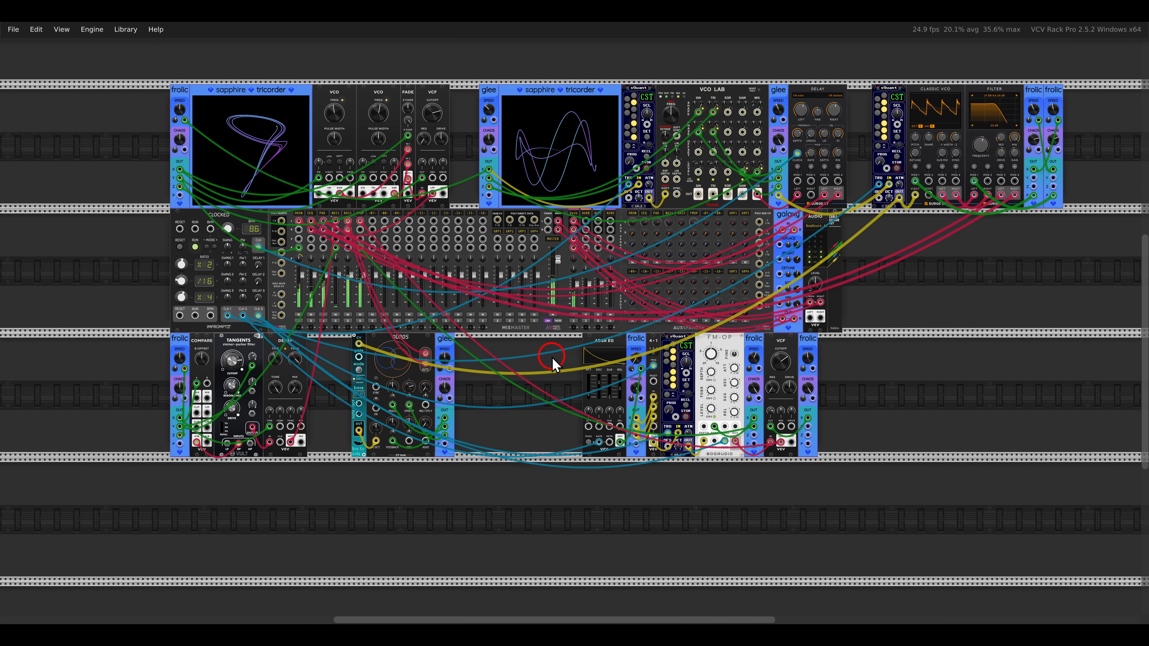
pyautogui.scroll(4, 552, 362)
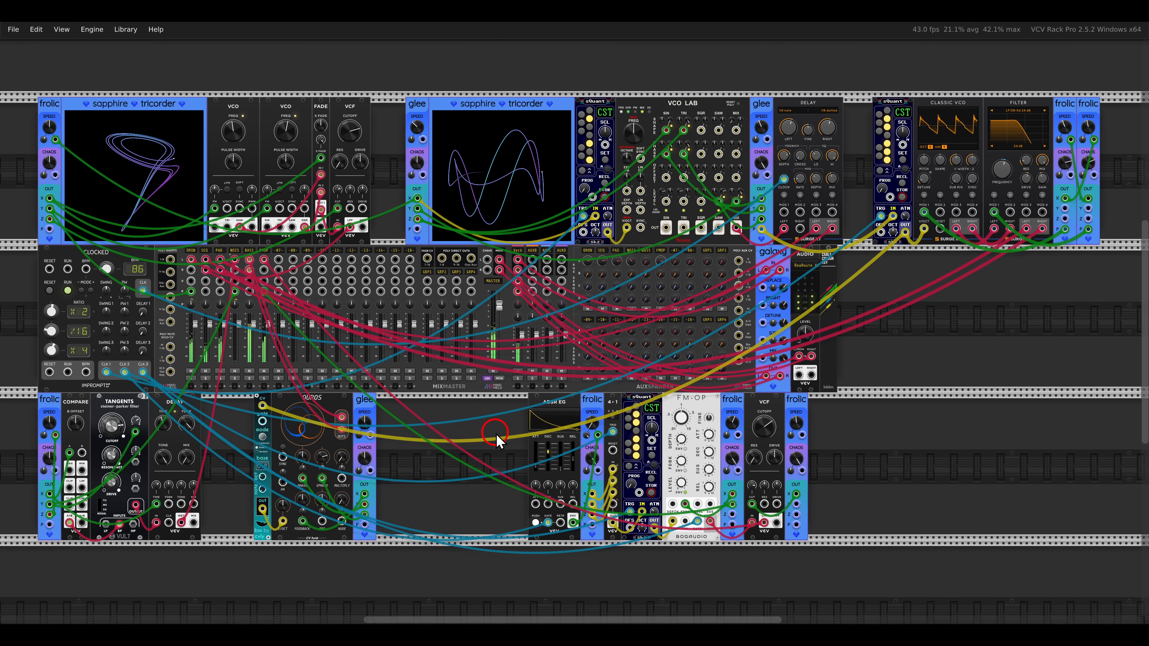